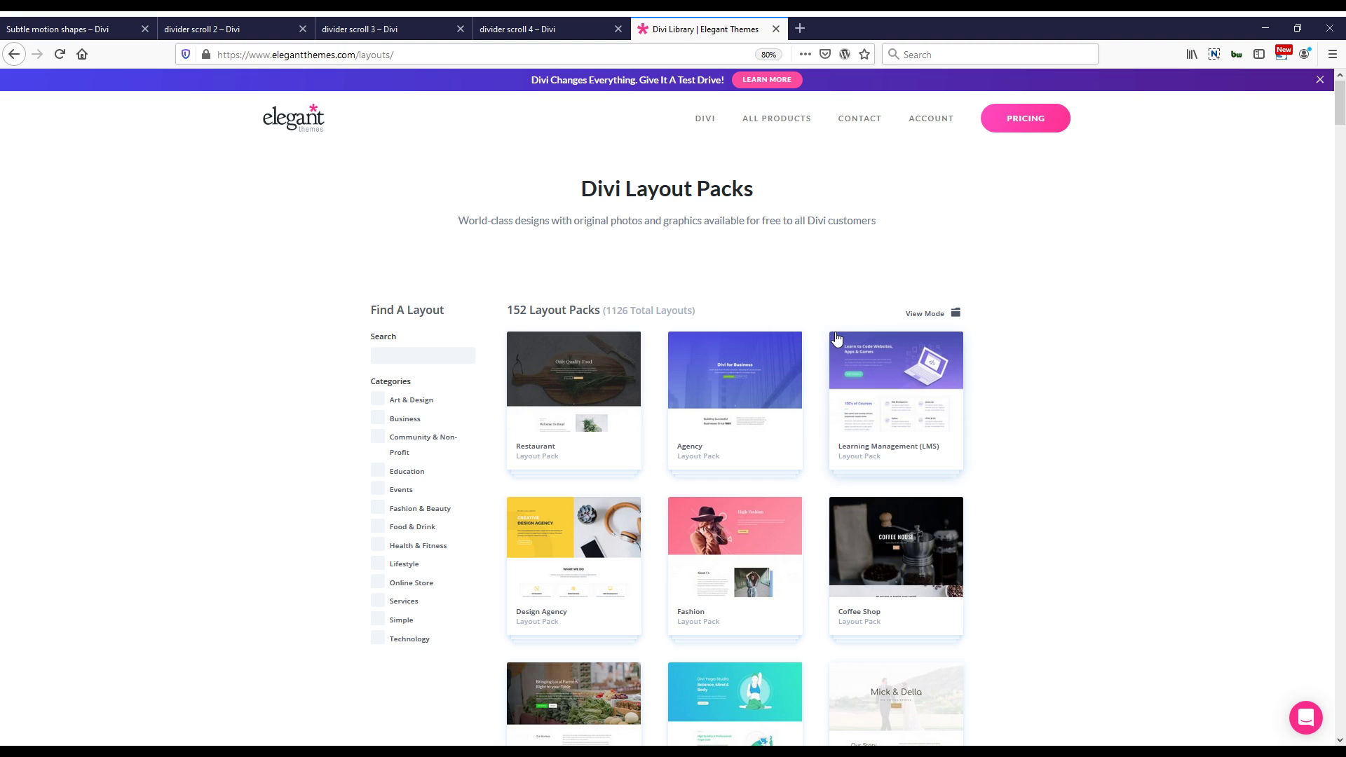
# Search the Divi layout packs for "art galler" and look through the Art Gallery layouts.
pyautogui.click(430, 358)
pyautogui.write('ar')
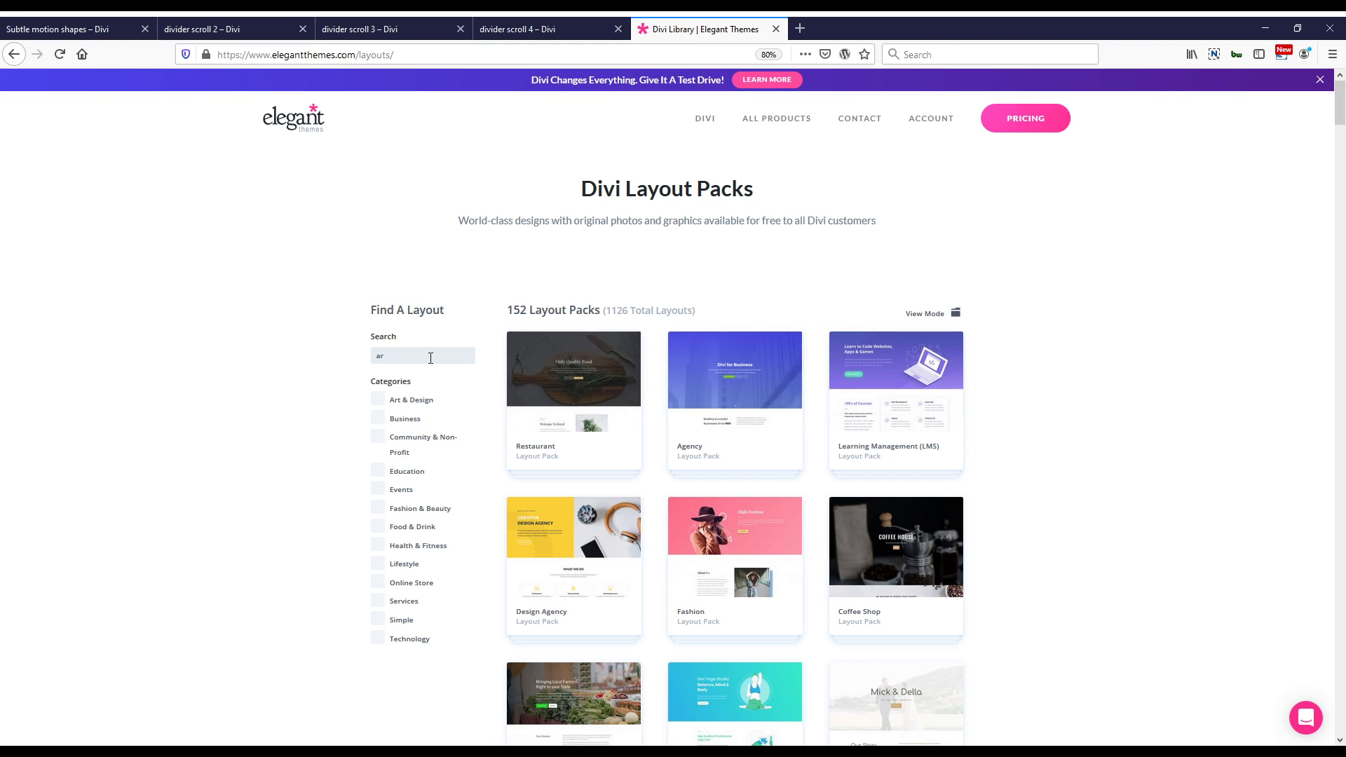
pyautogui.write('t ga')
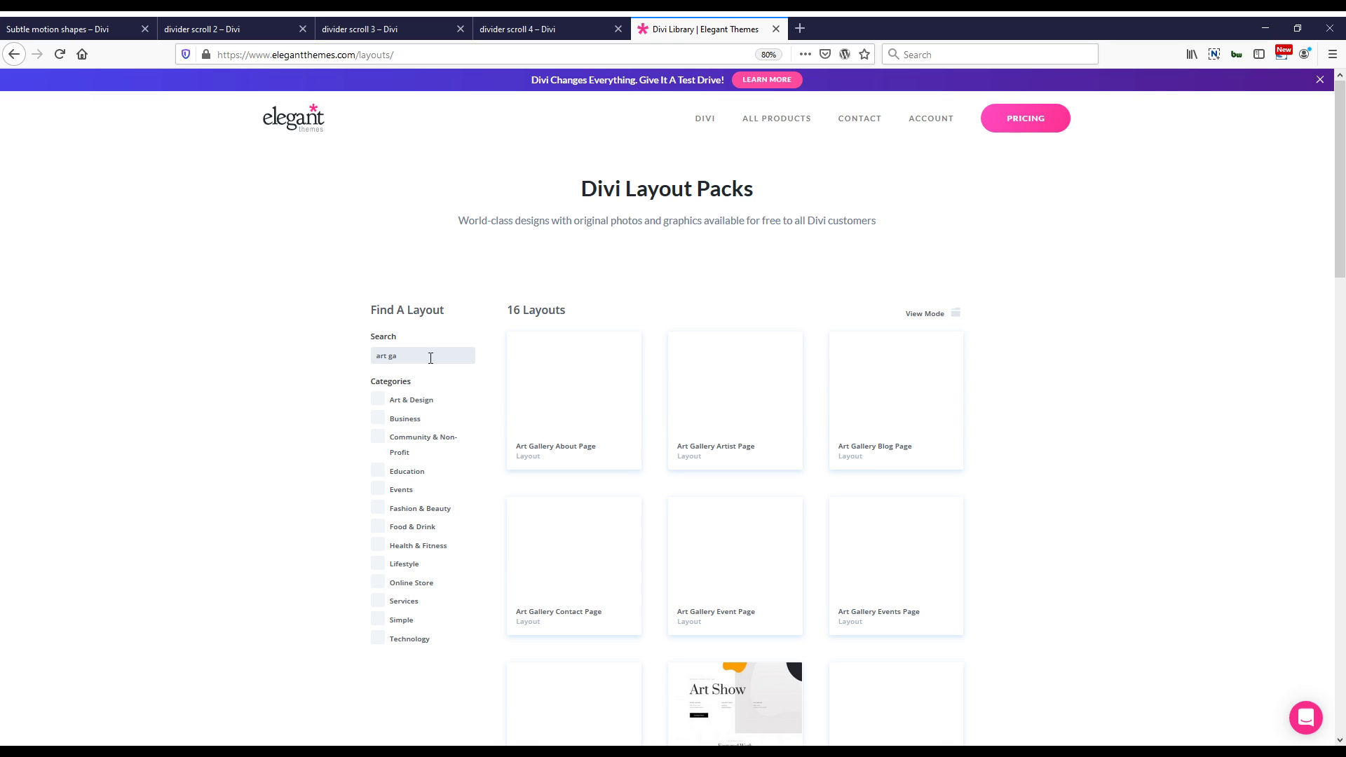
pyautogui.write('ller')
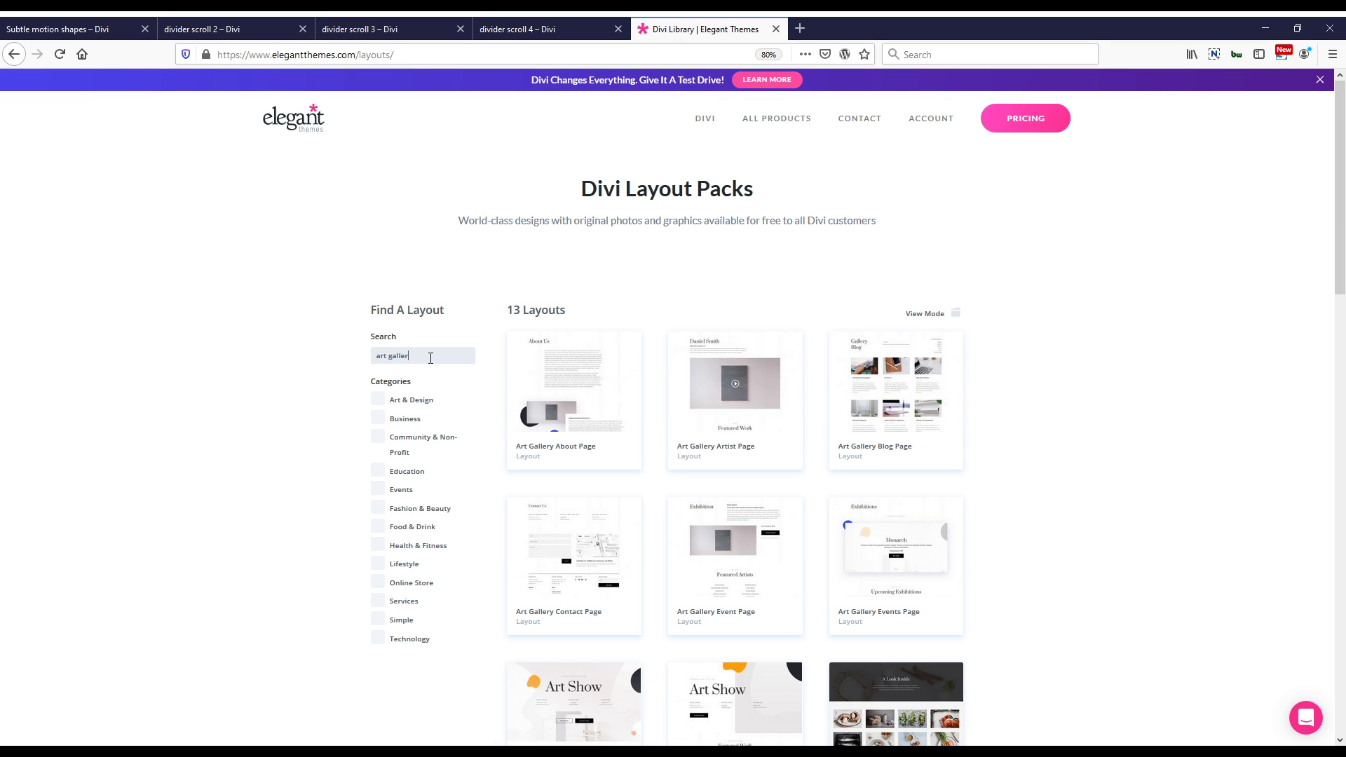
pyautogui.scroll(-3, 766, 495)
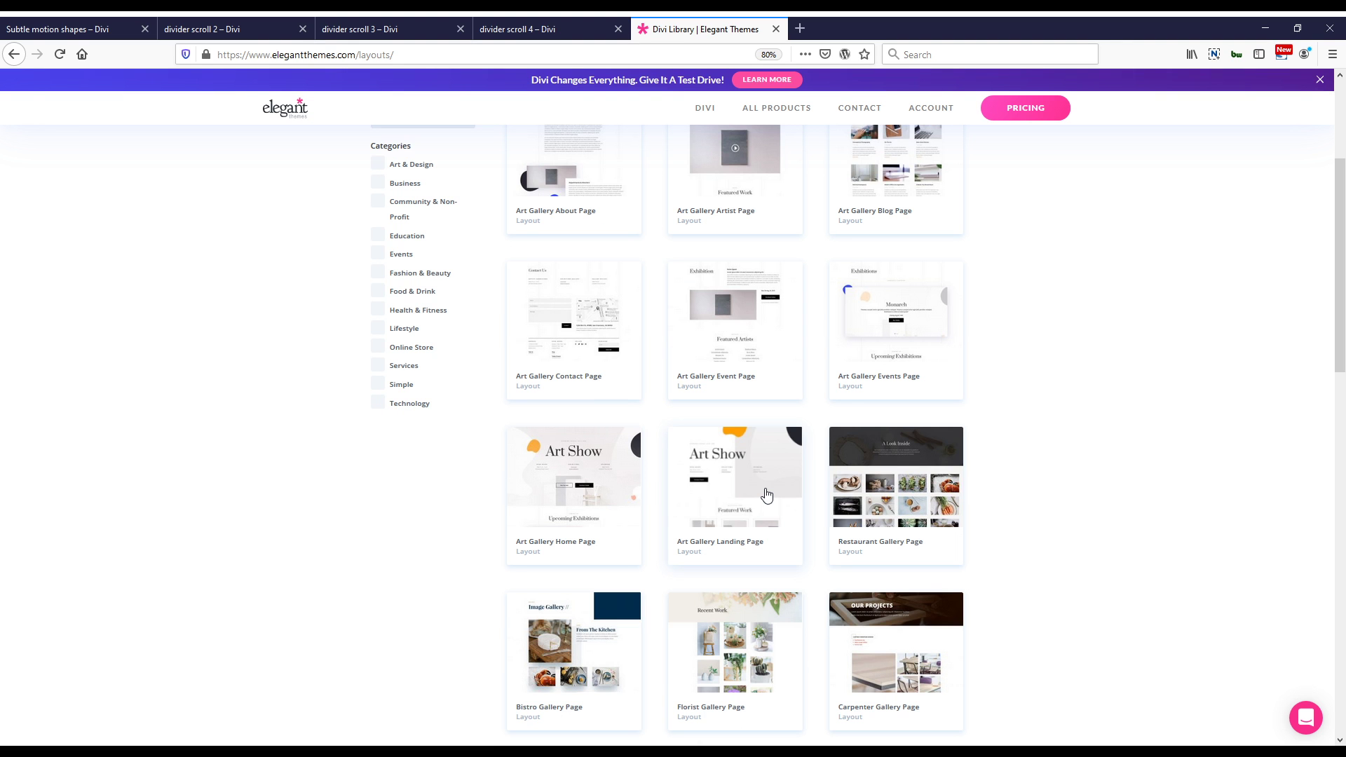
pyautogui.scroll(-1, 702, 350)
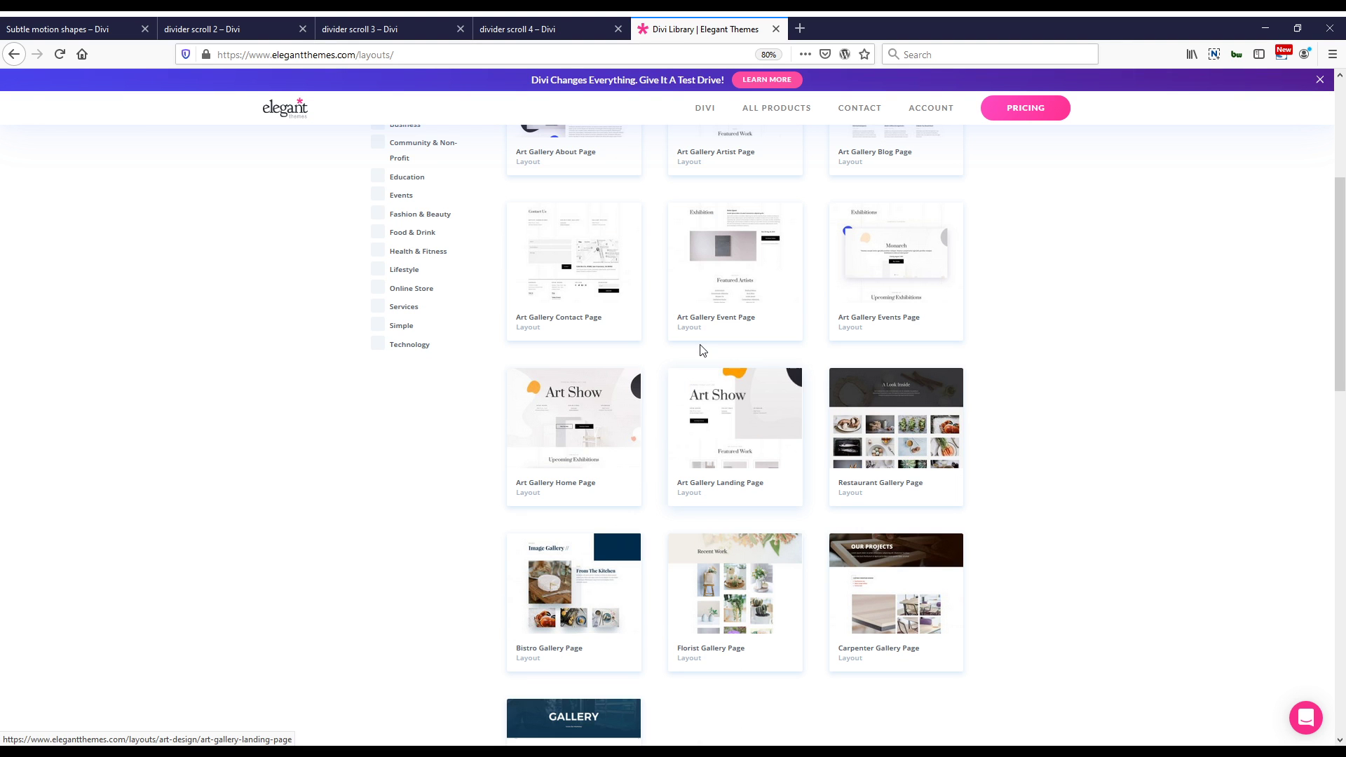
# Switch to the divider scroll 2 page and examine it from the exhibitions section up to the Art Show header.
pyautogui.click(238, 29)
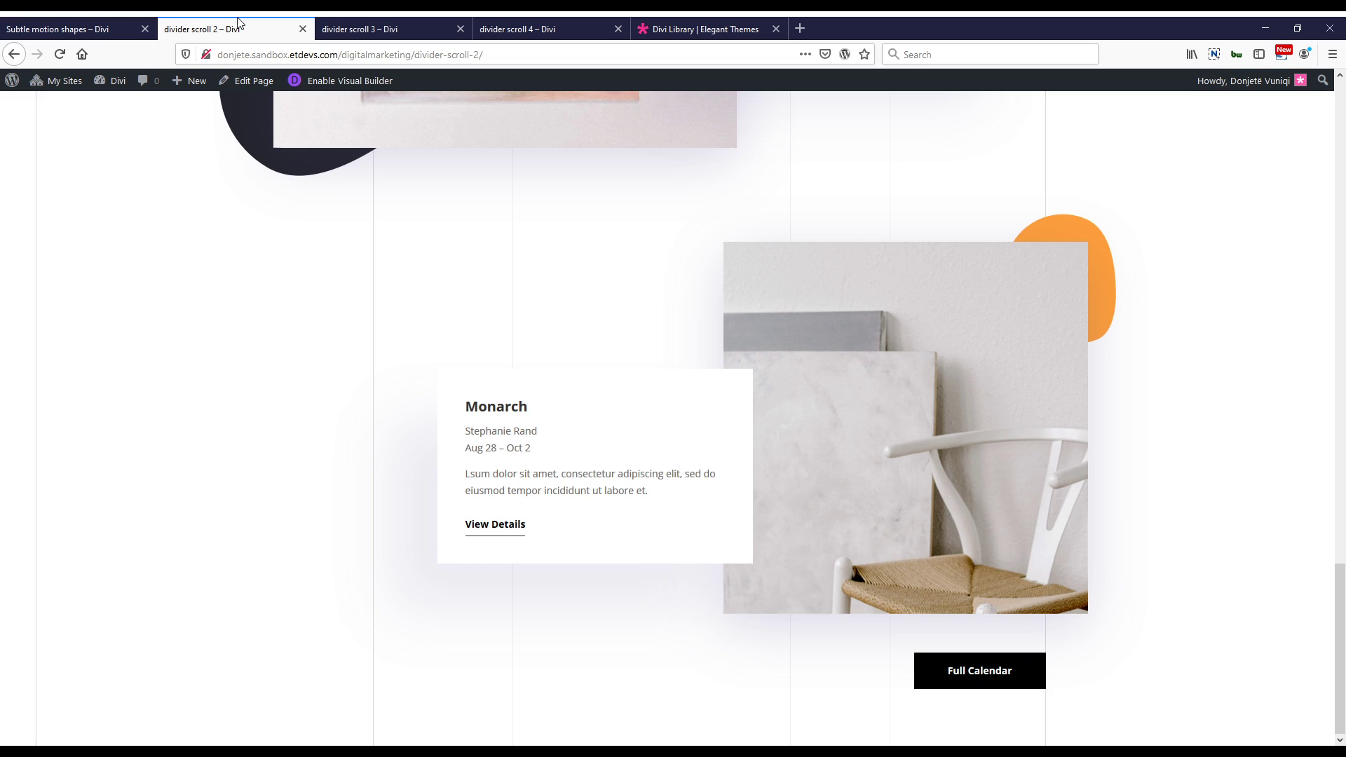
pyautogui.scroll(7, 580, 438)
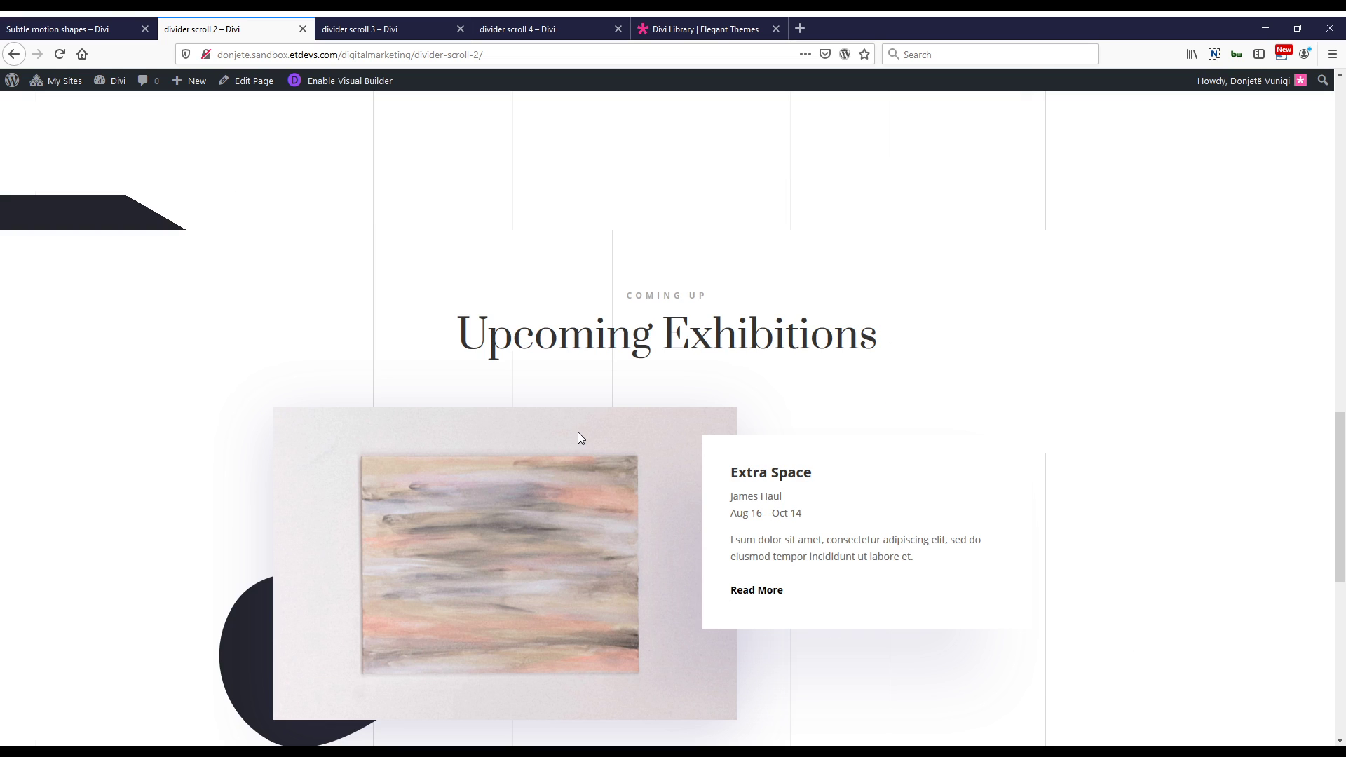
pyautogui.scroll(8, 579, 433)
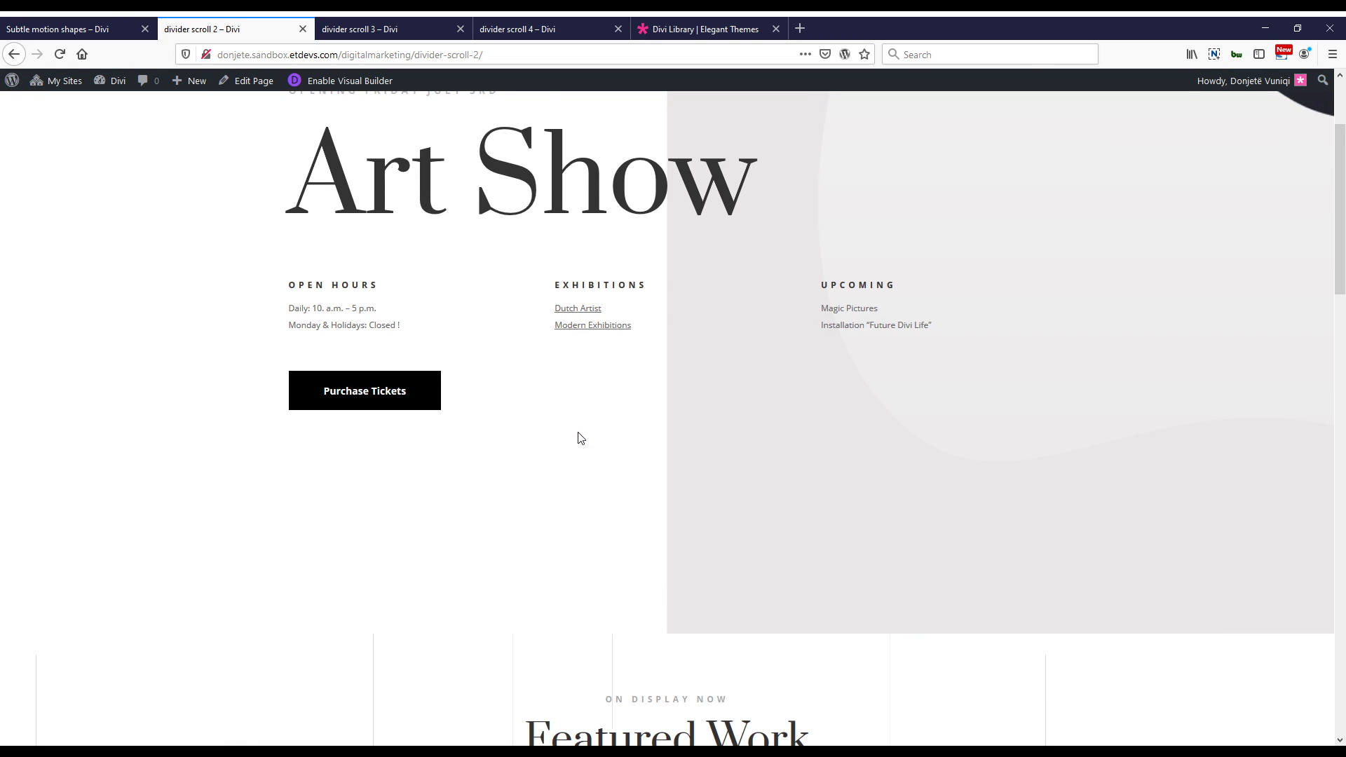
pyautogui.scroll(3, 580, 438)
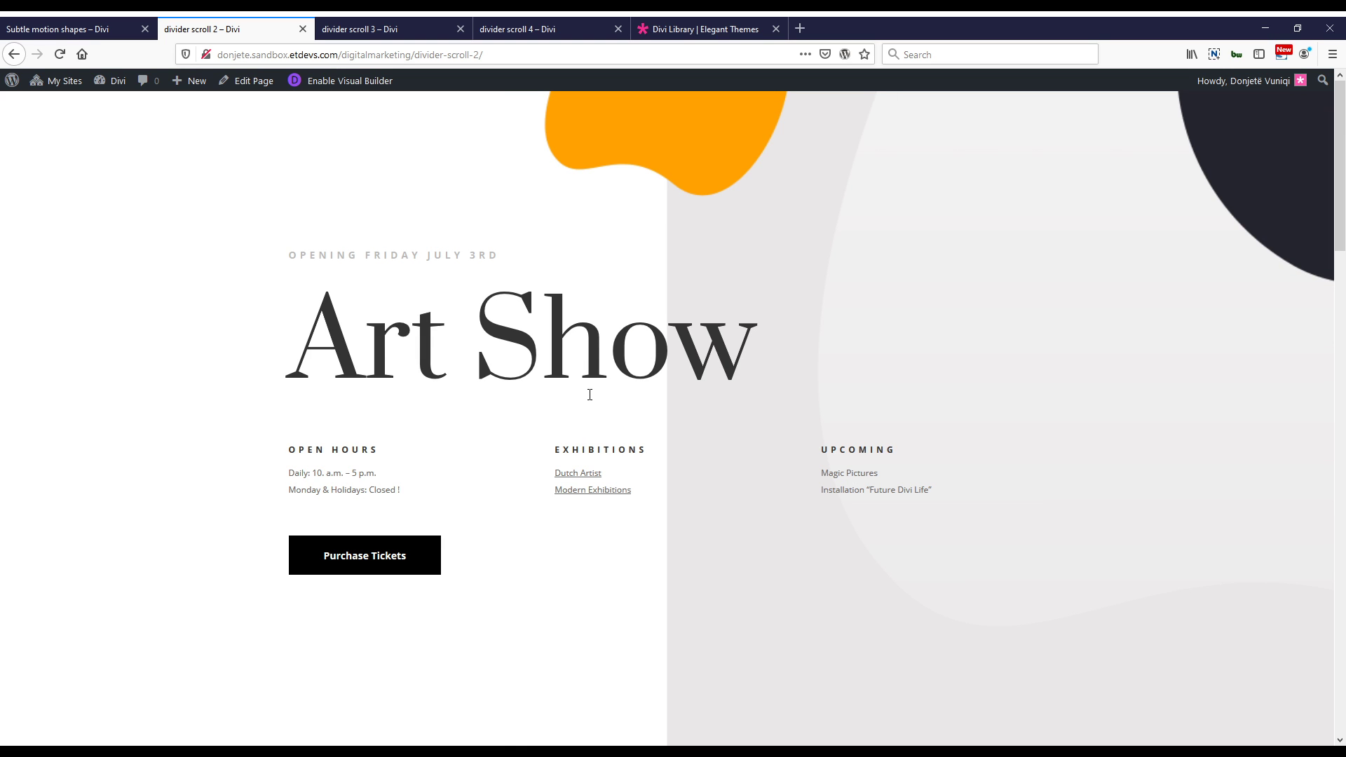
pyautogui.scroll(-1, 590, 395)
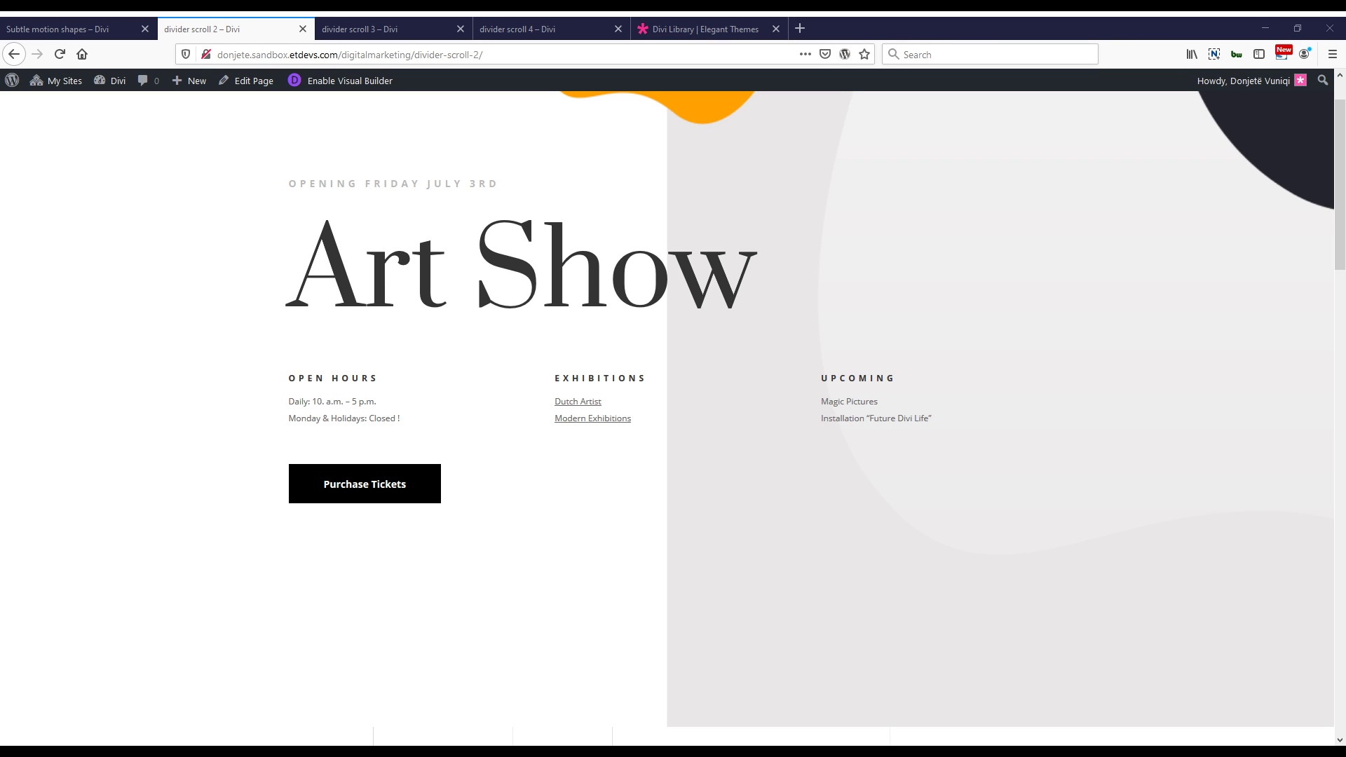
pyautogui.scroll(1, 767, 346)
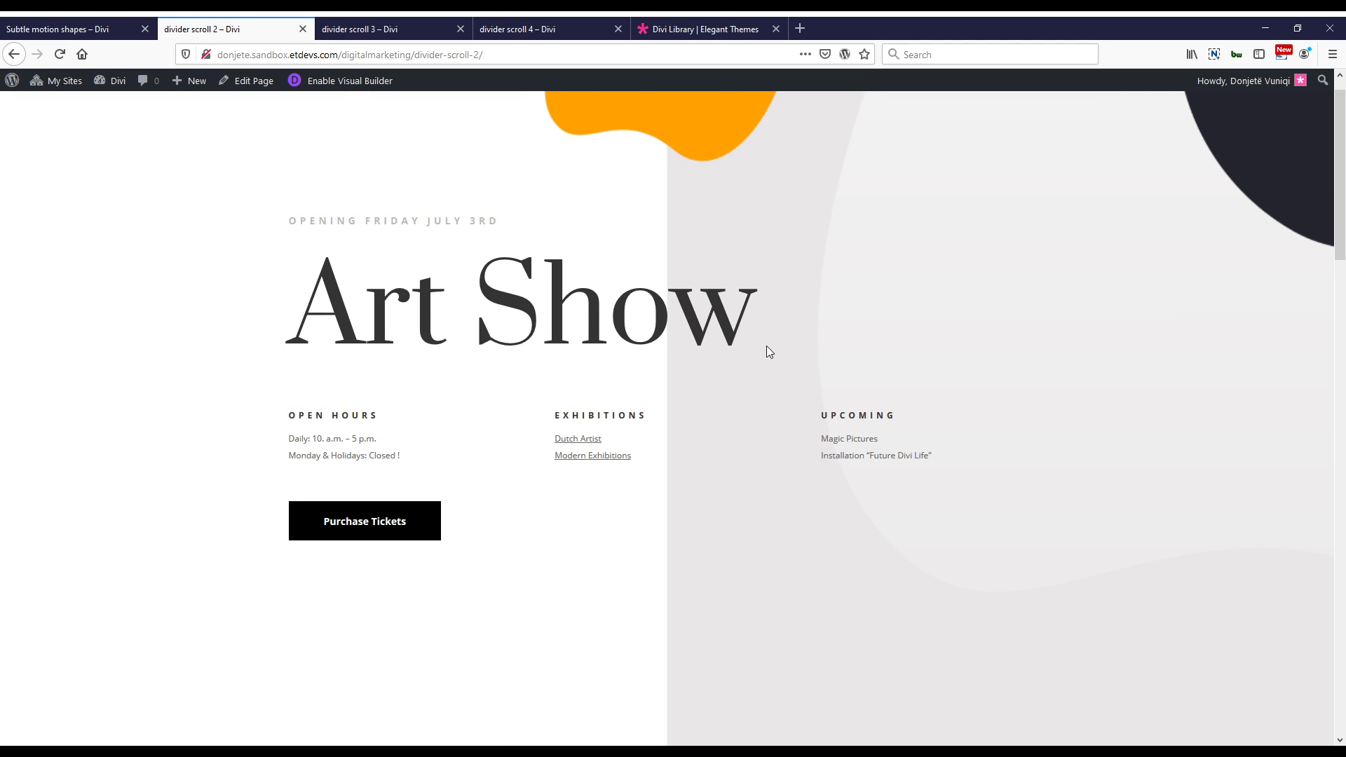
pyautogui.scroll(1, 767, 347)
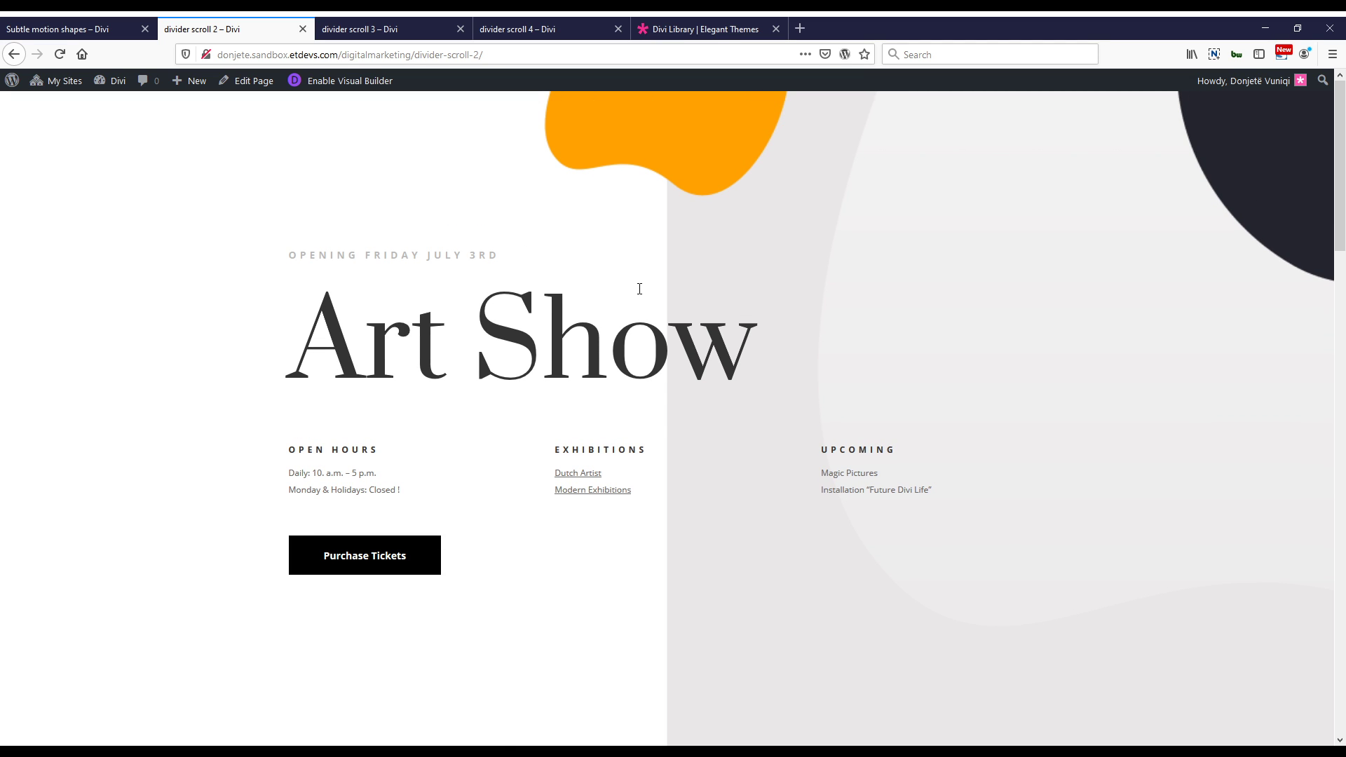
# Examine how the orange and dark slanted bars move on scroll between the Art Show, Featured Work and Upcoming Exhibitions sections.
pyautogui.scroll(-5, 569, 415)
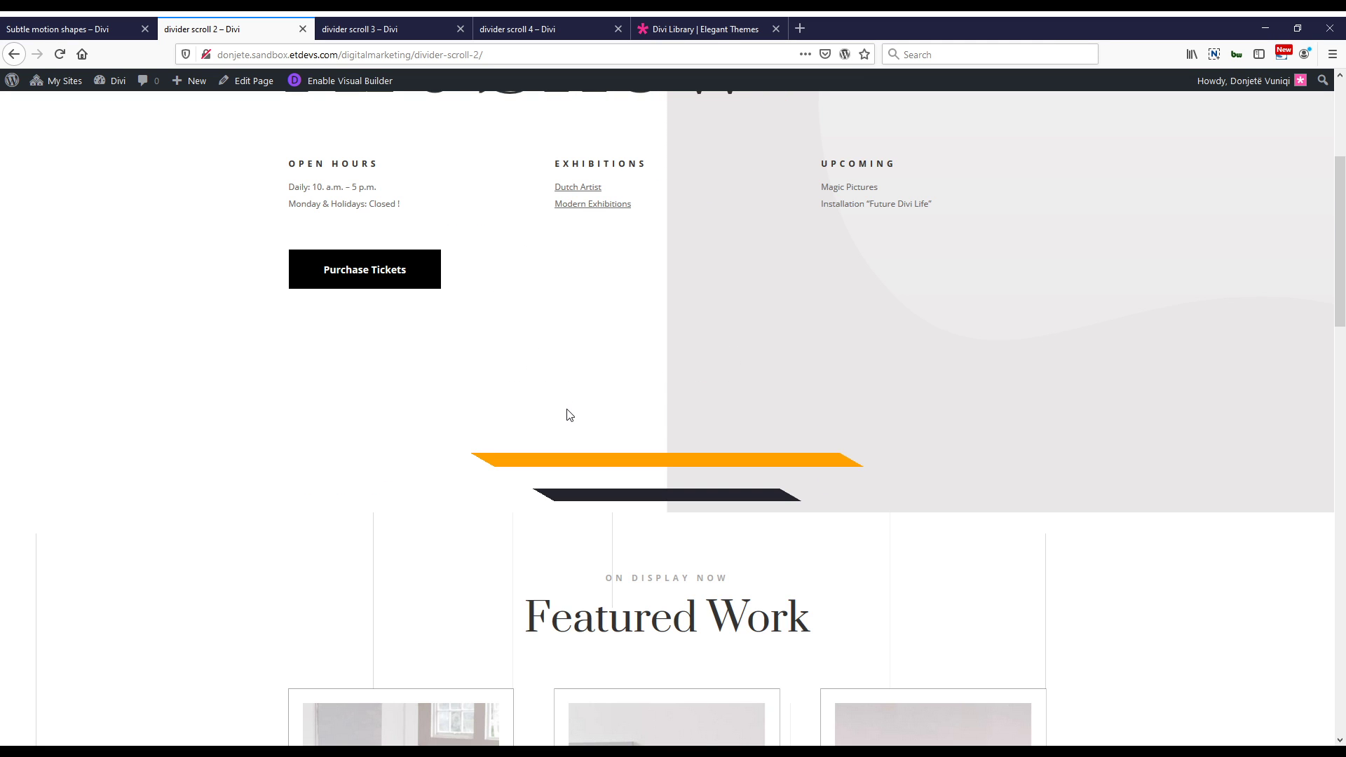
pyautogui.scroll(-3, 569, 415)
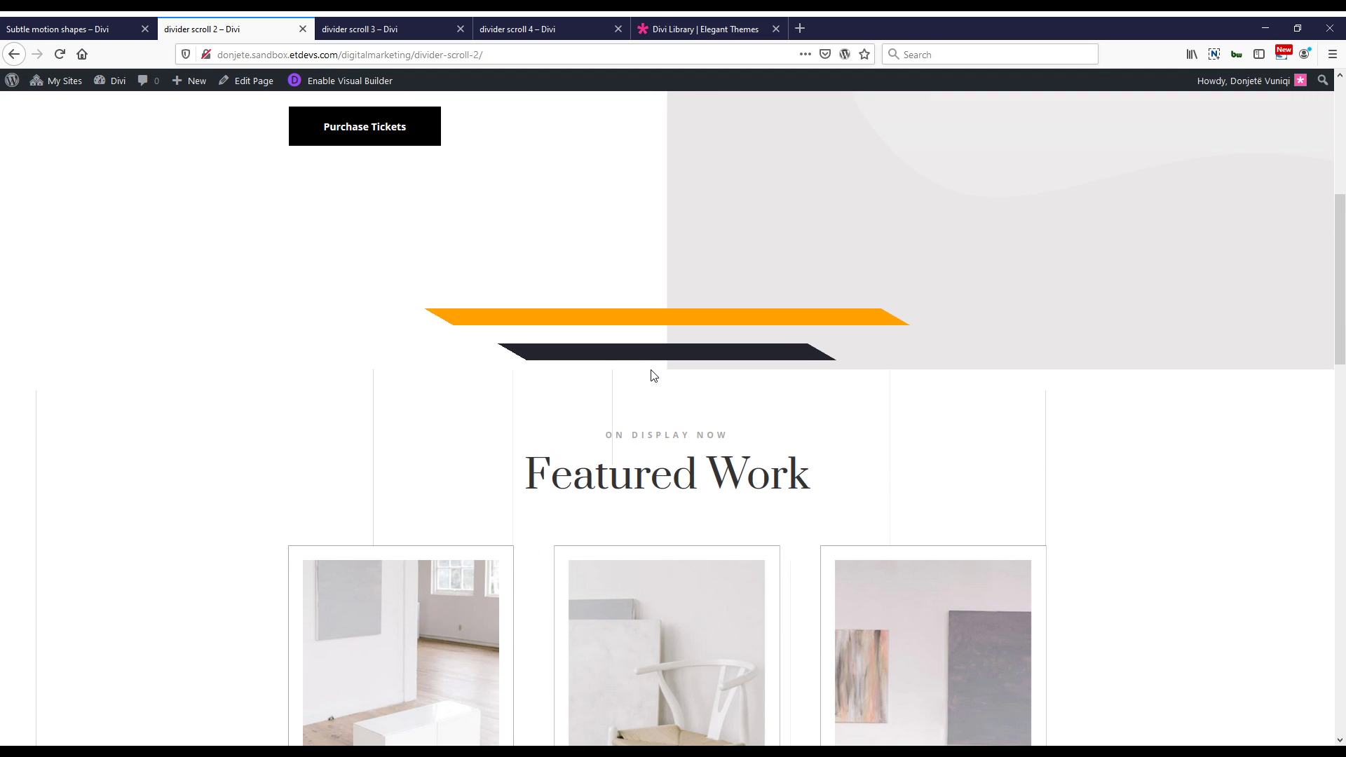
pyautogui.scroll(-3, 651, 376)
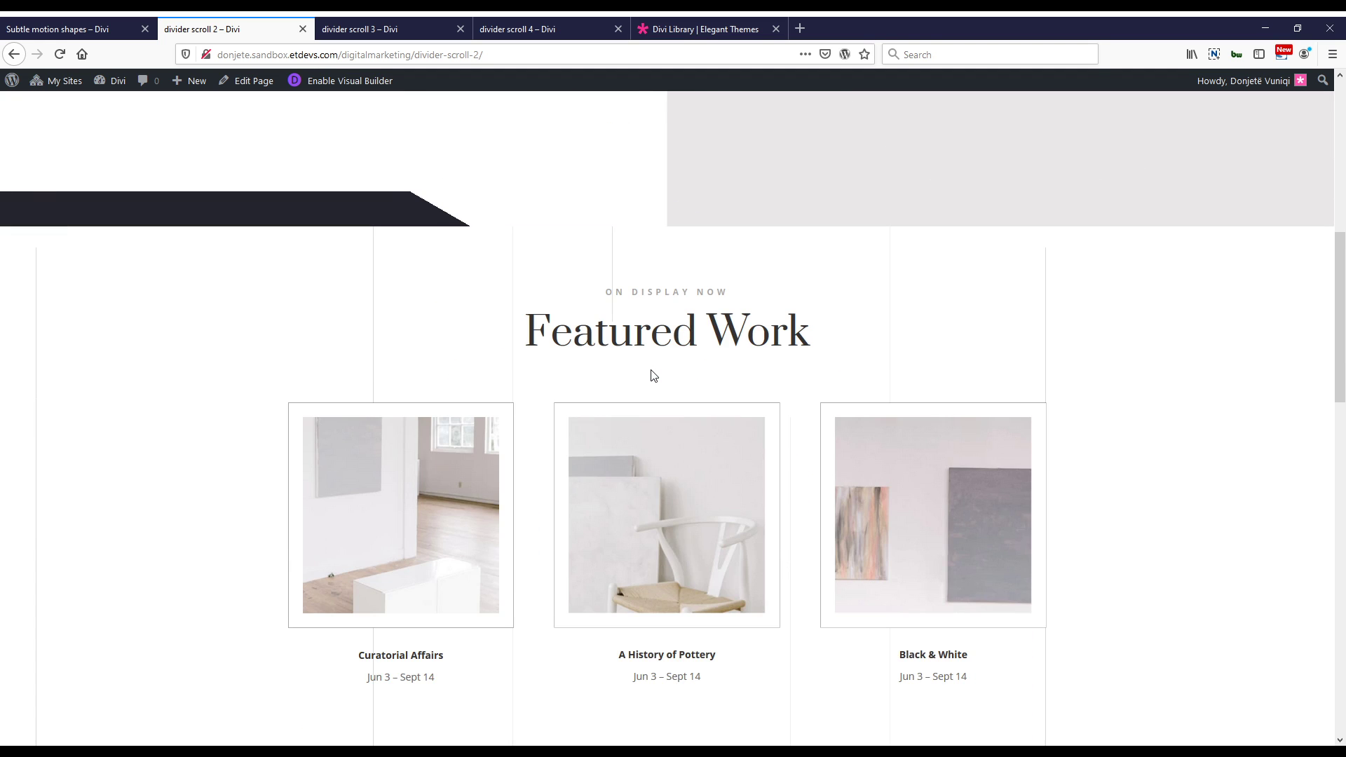
pyautogui.scroll(3, 651, 376)
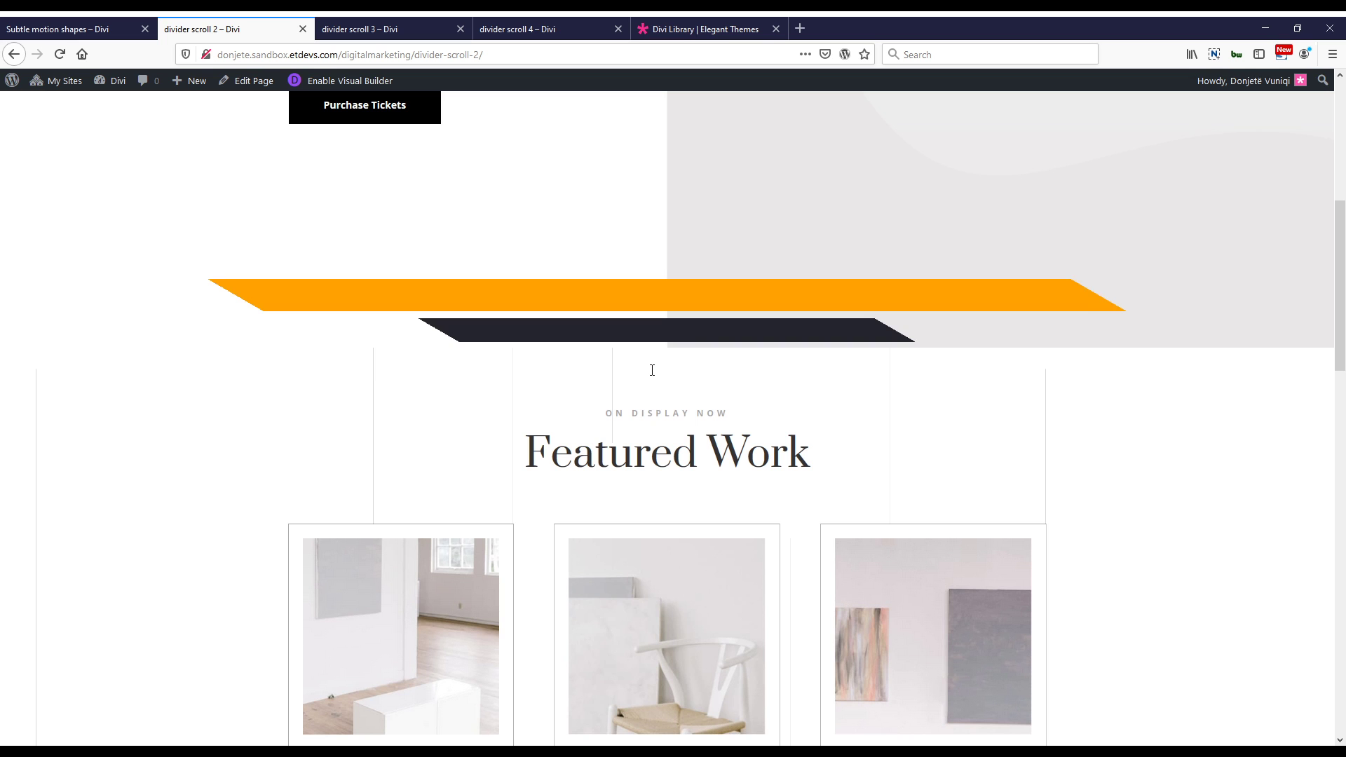
pyautogui.scroll(9, 652, 370)
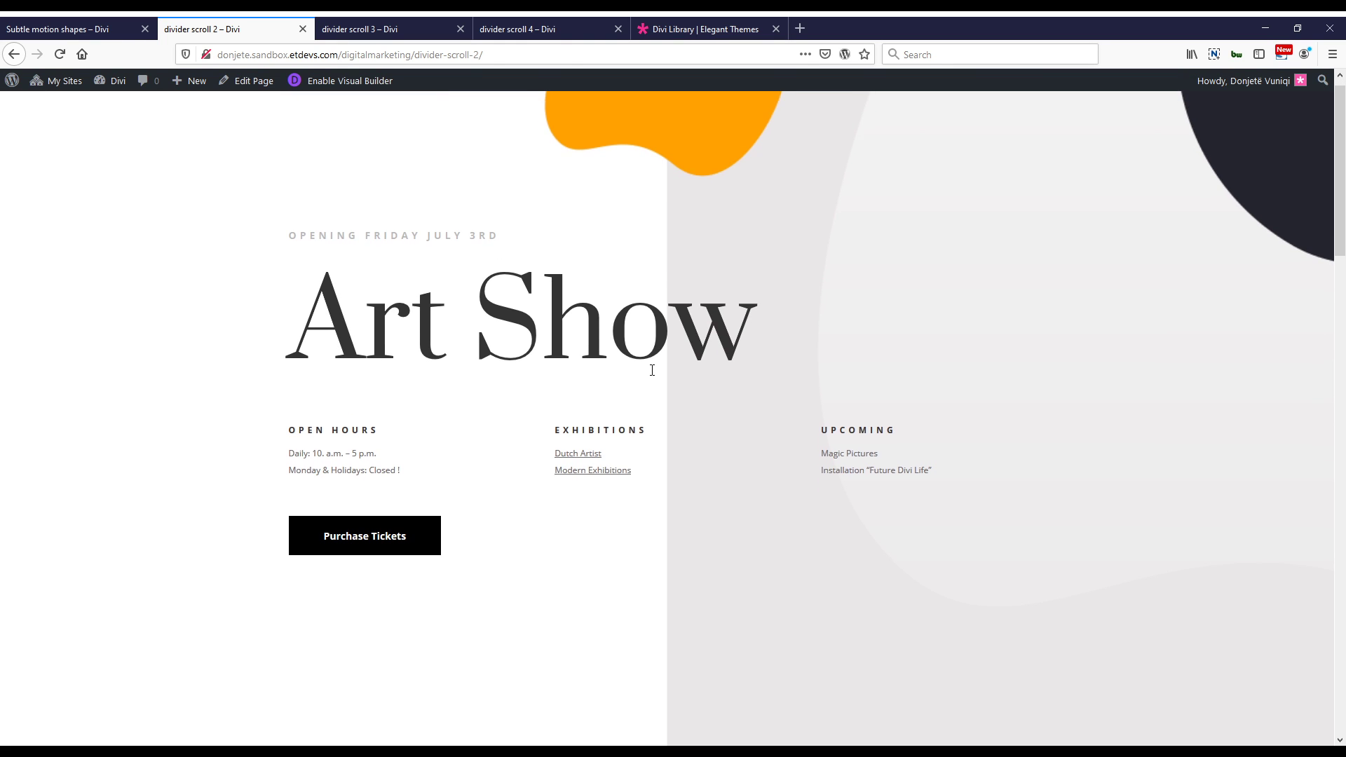
pyautogui.scroll(-11, 652, 370)
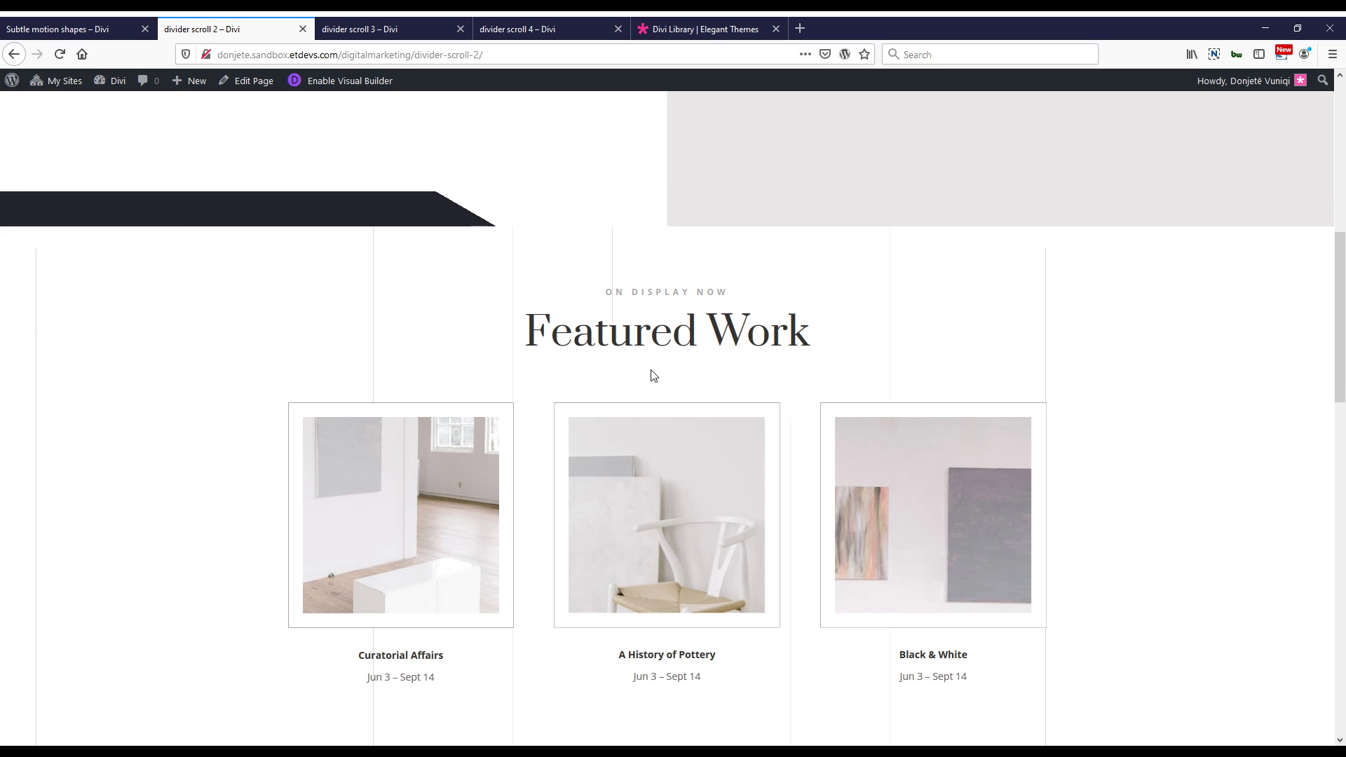
pyautogui.scroll(-12, 652, 375)
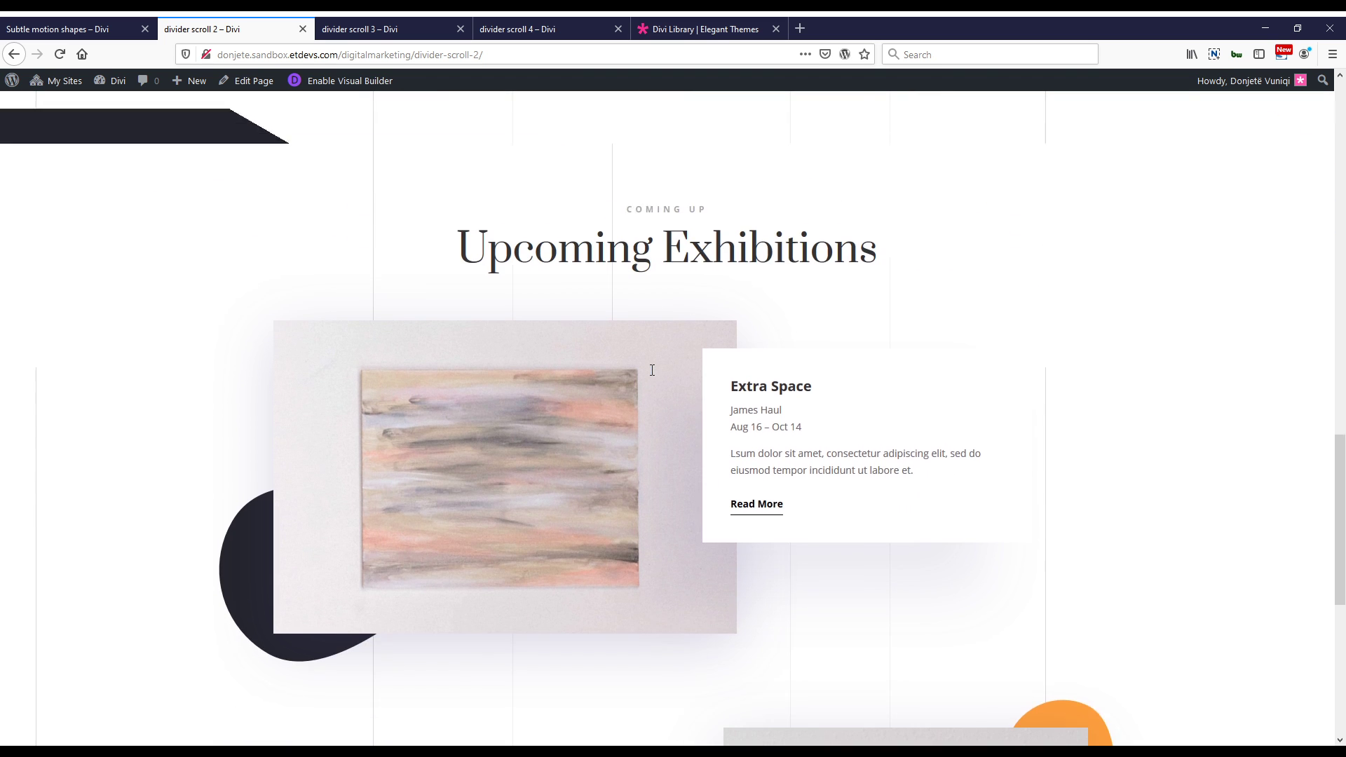
pyautogui.scroll(5, 652, 370)
pyautogui.scroll(9, 651, 369)
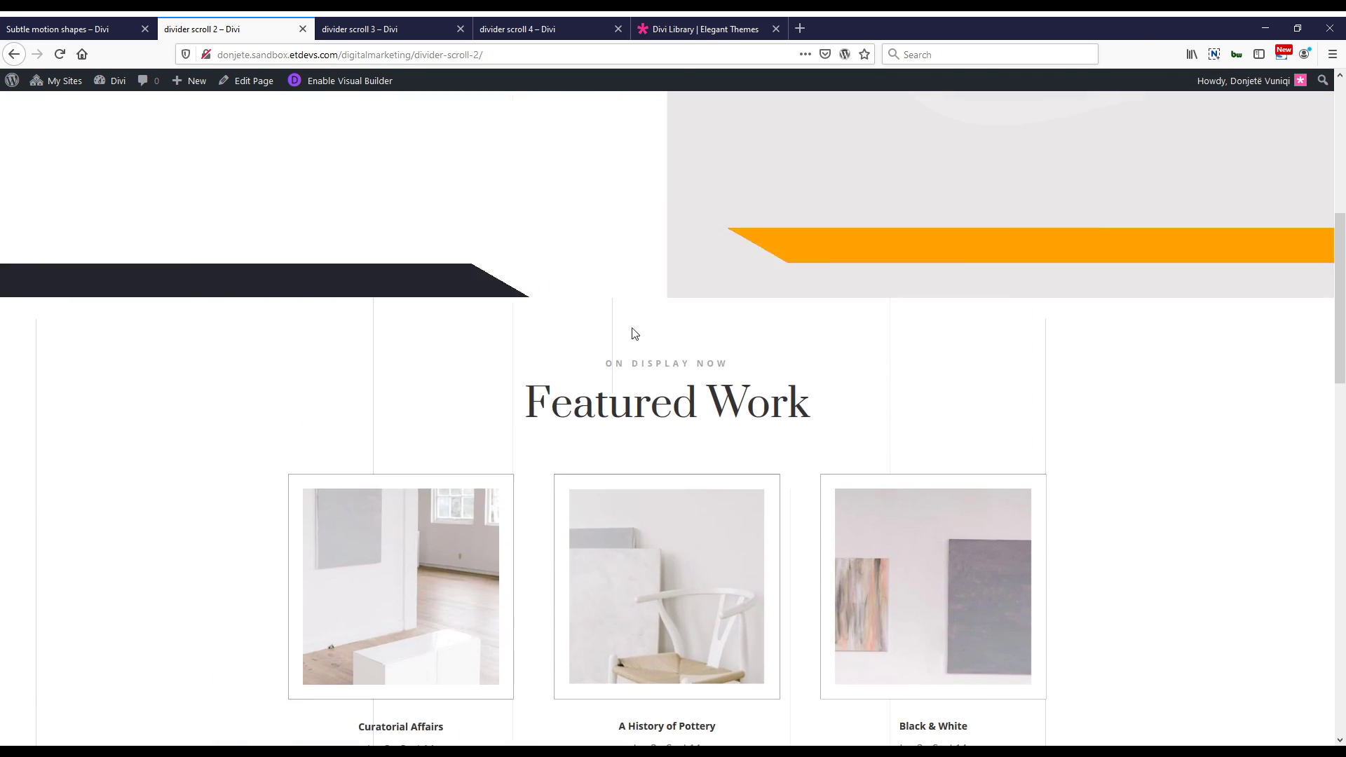
pyautogui.scroll(3, 452, 189)
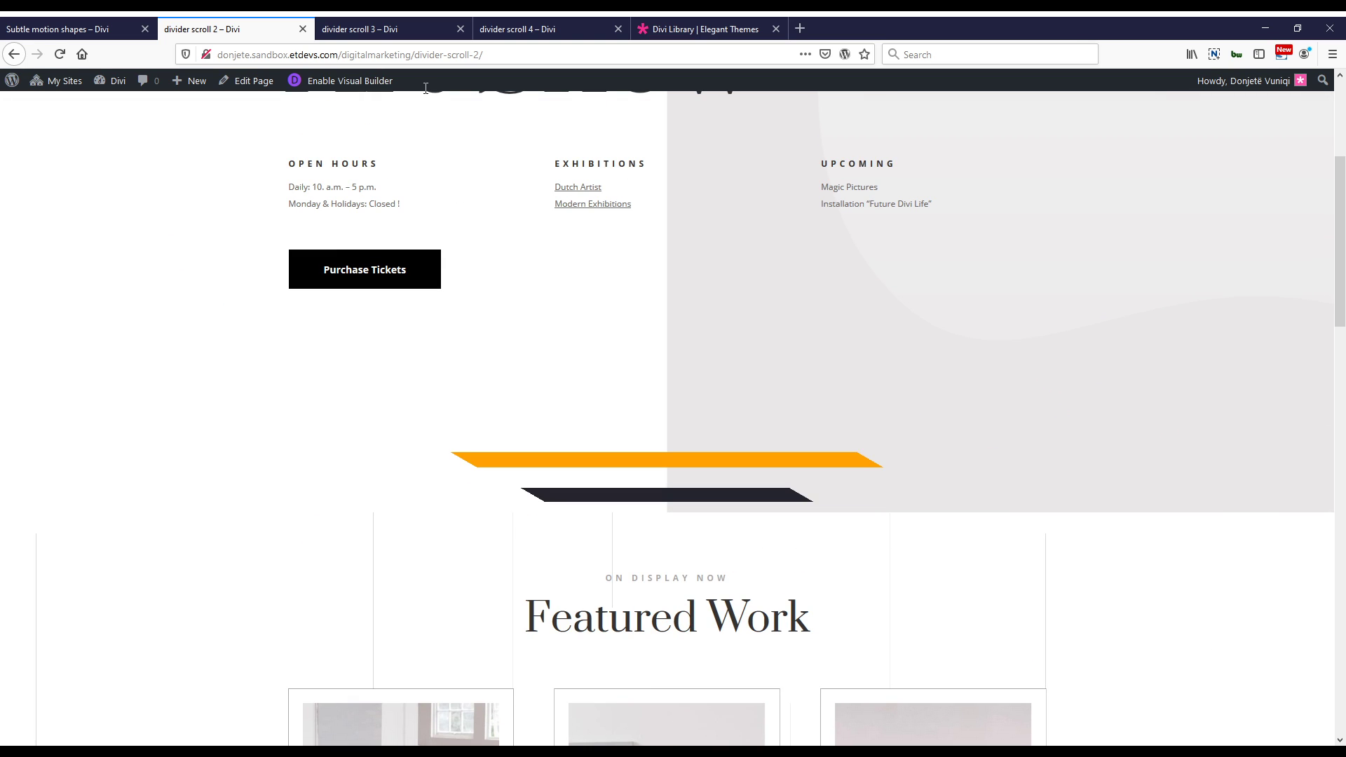
# Switch to the divider scroll 3 page and examine the scroll motion of the orange and dark circle dividers between sections.
pyautogui.click(421, 29)
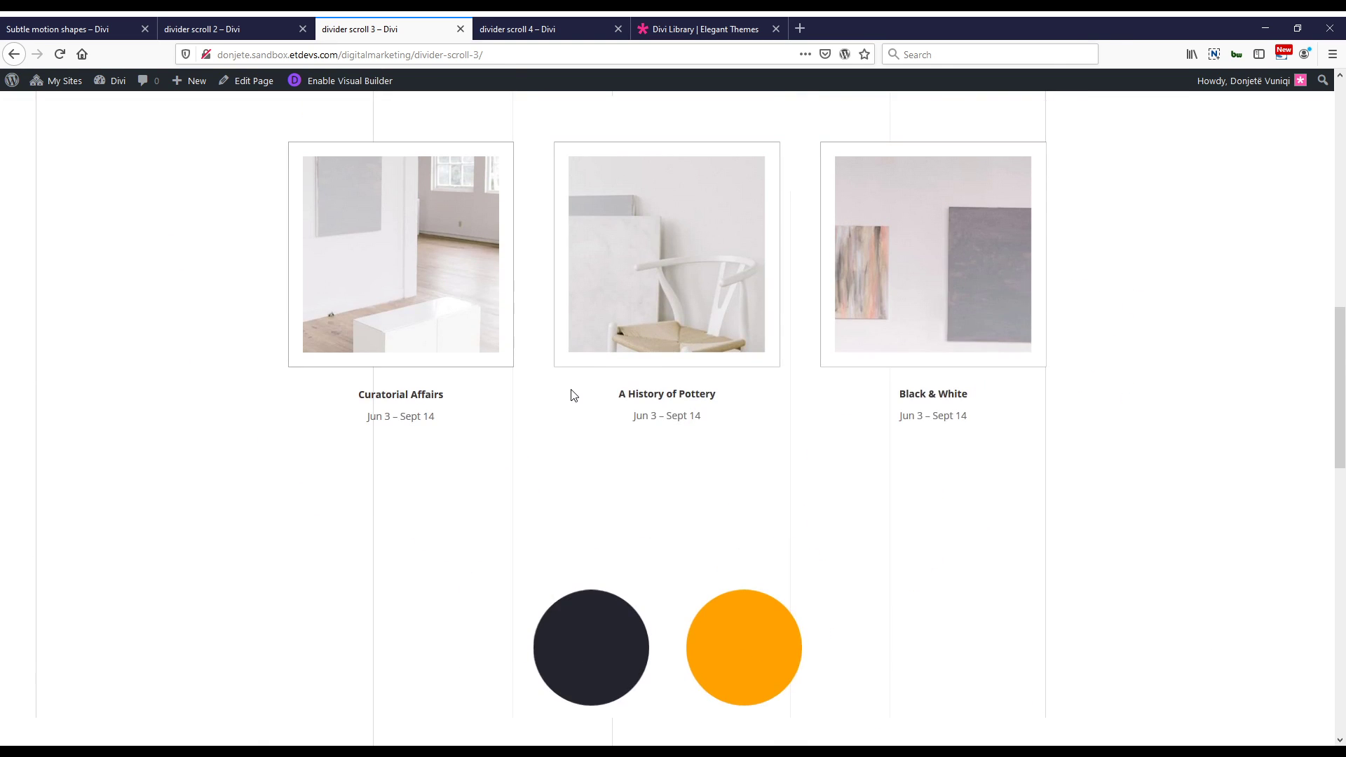
pyautogui.scroll(10, 571, 395)
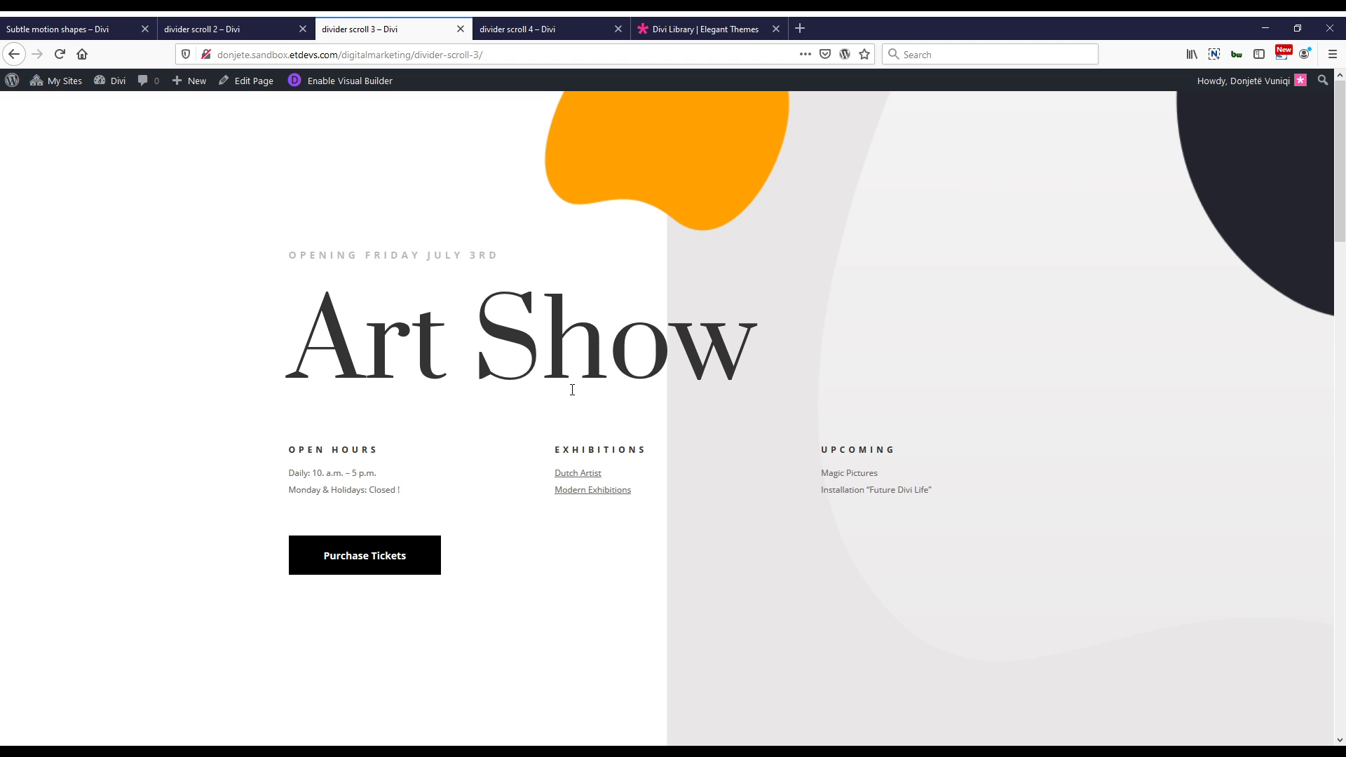
pyautogui.scroll(-10, 572, 390)
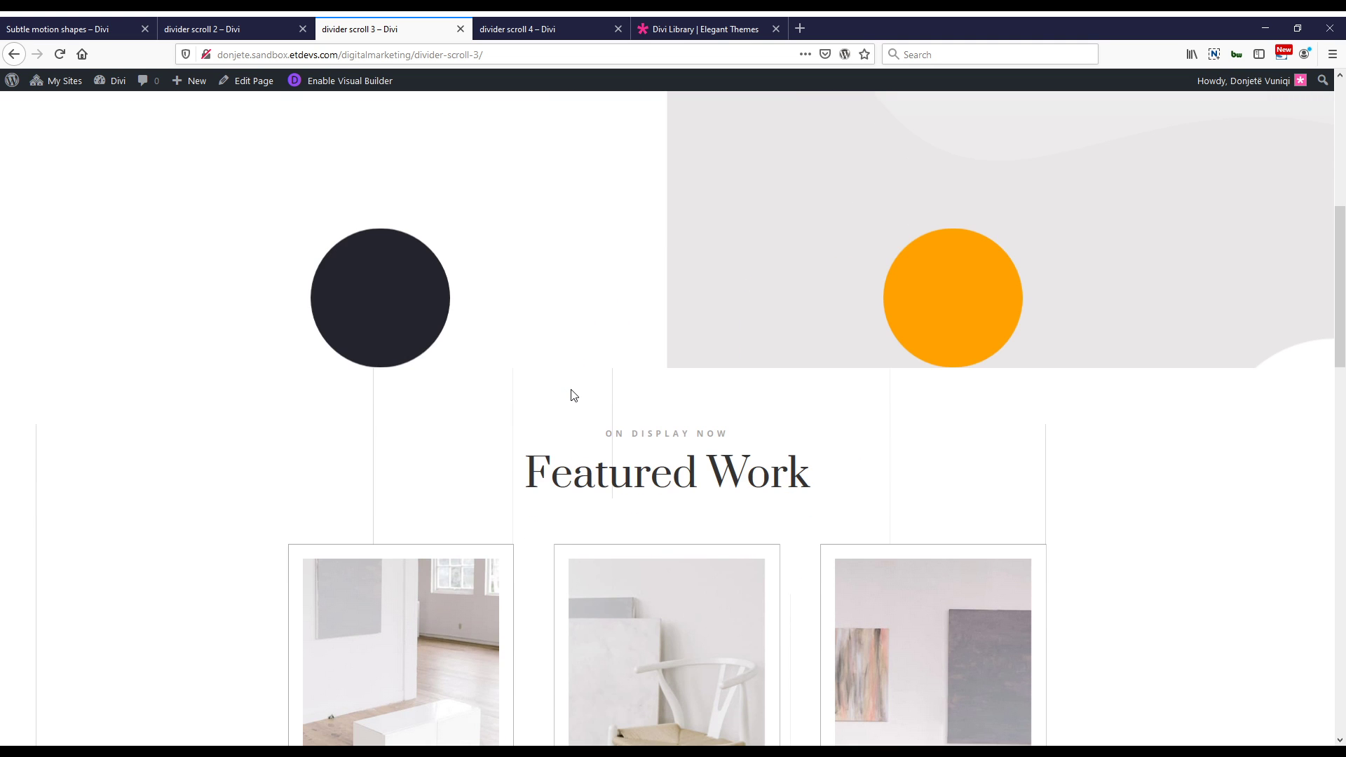
pyautogui.scroll(3, 572, 394)
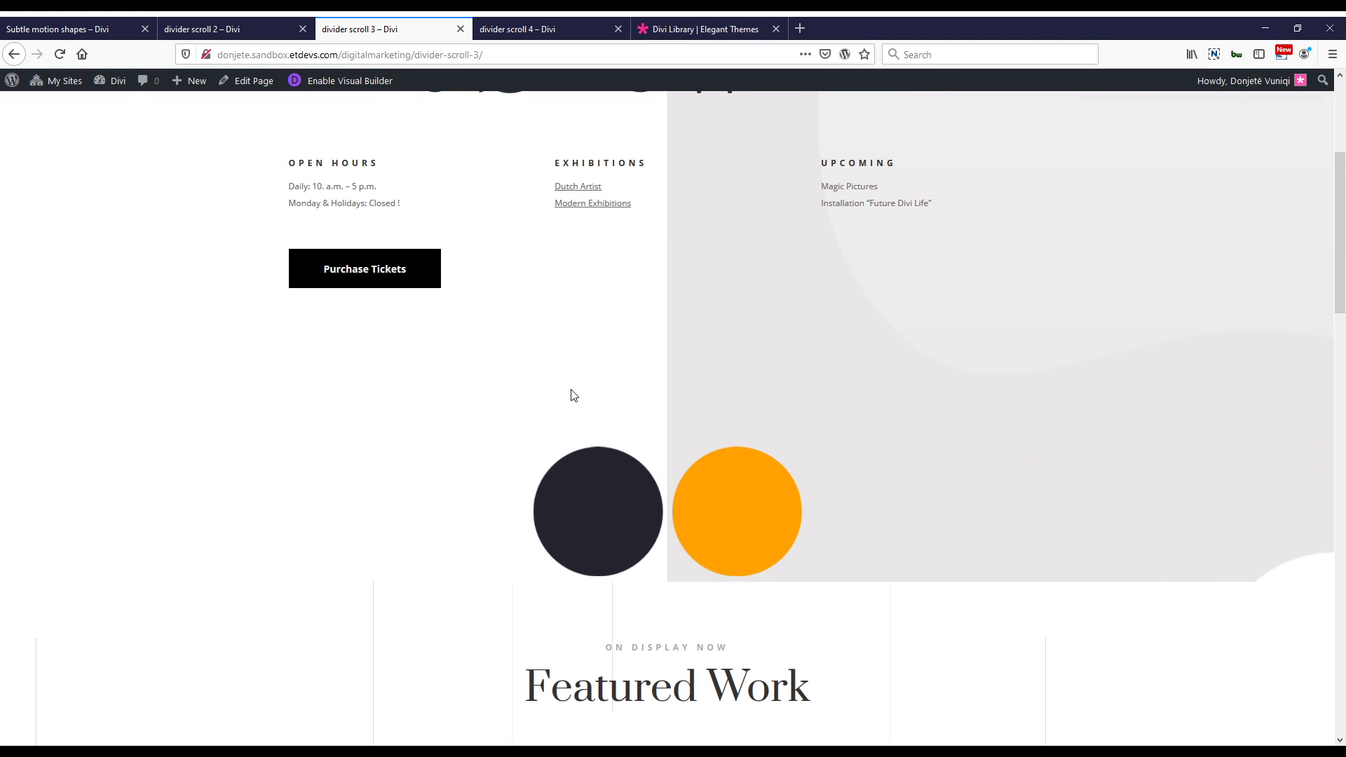
pyautogui.scroll(-1, 571, 395)
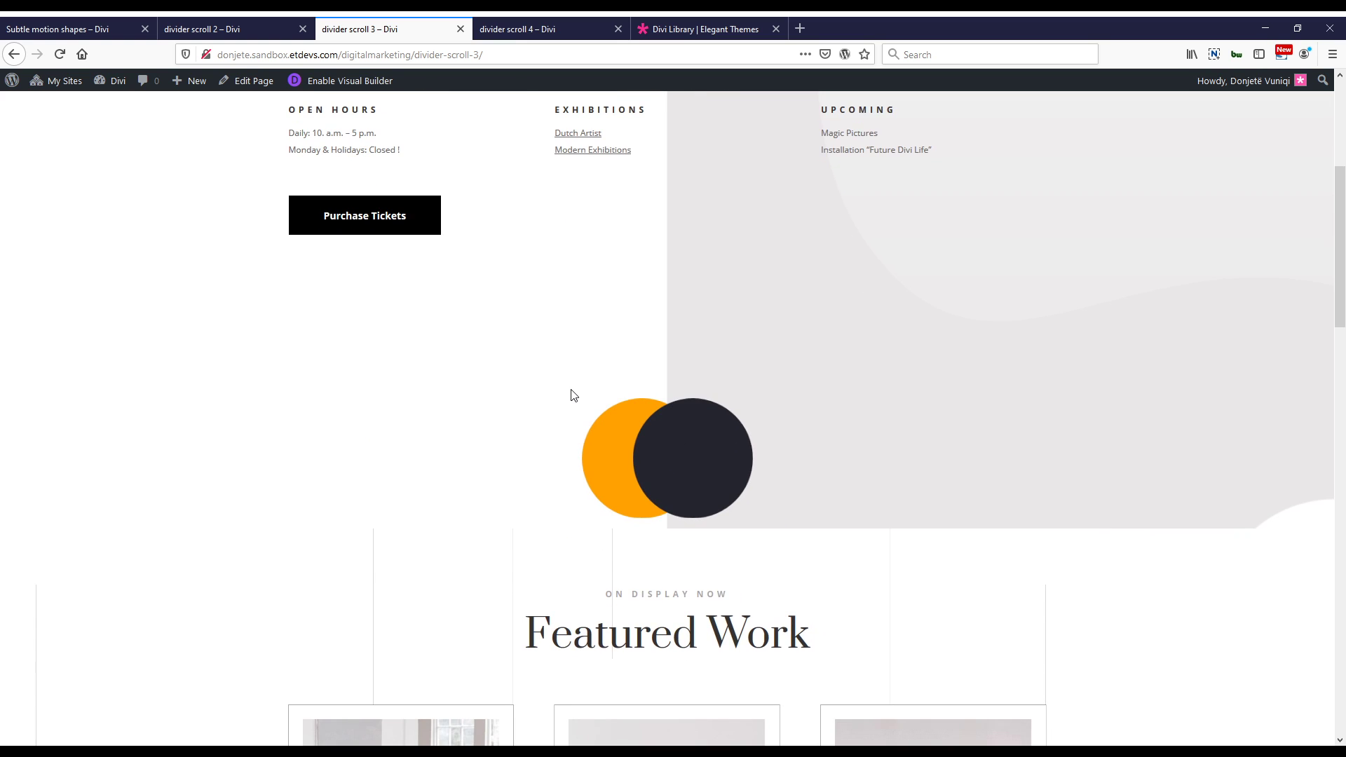
pyautogui.scroll(-5, 571, 395)
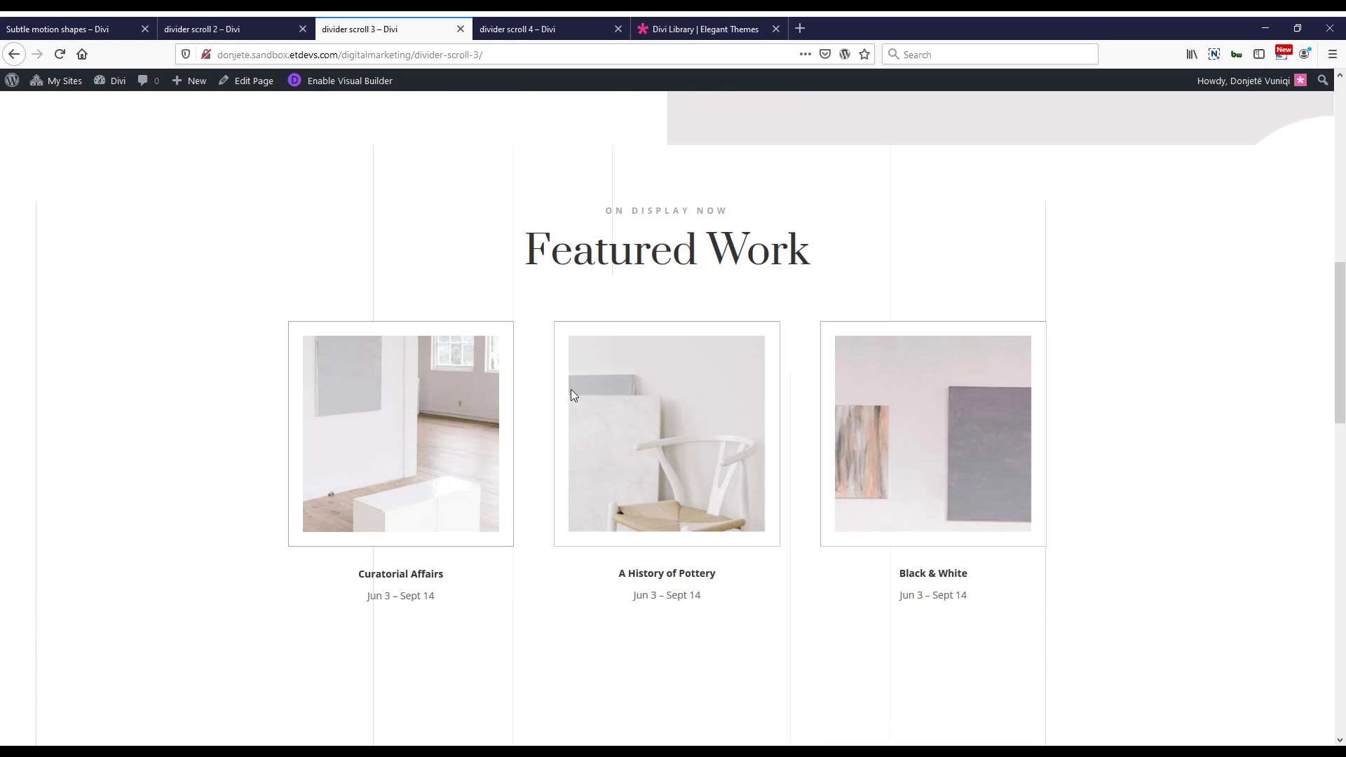
pyautogui.scroll(-10, 571, 395)
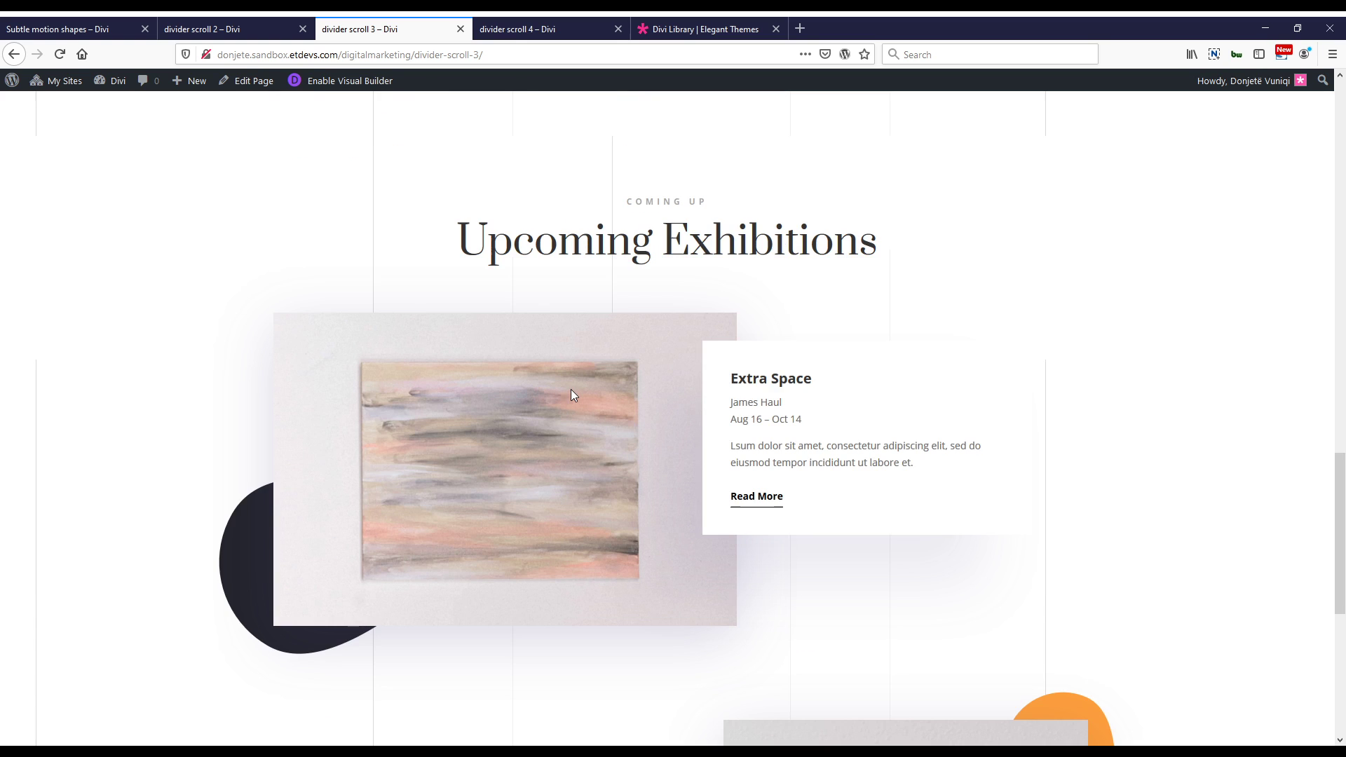
pyautogui.scroll(8, 571, 394)
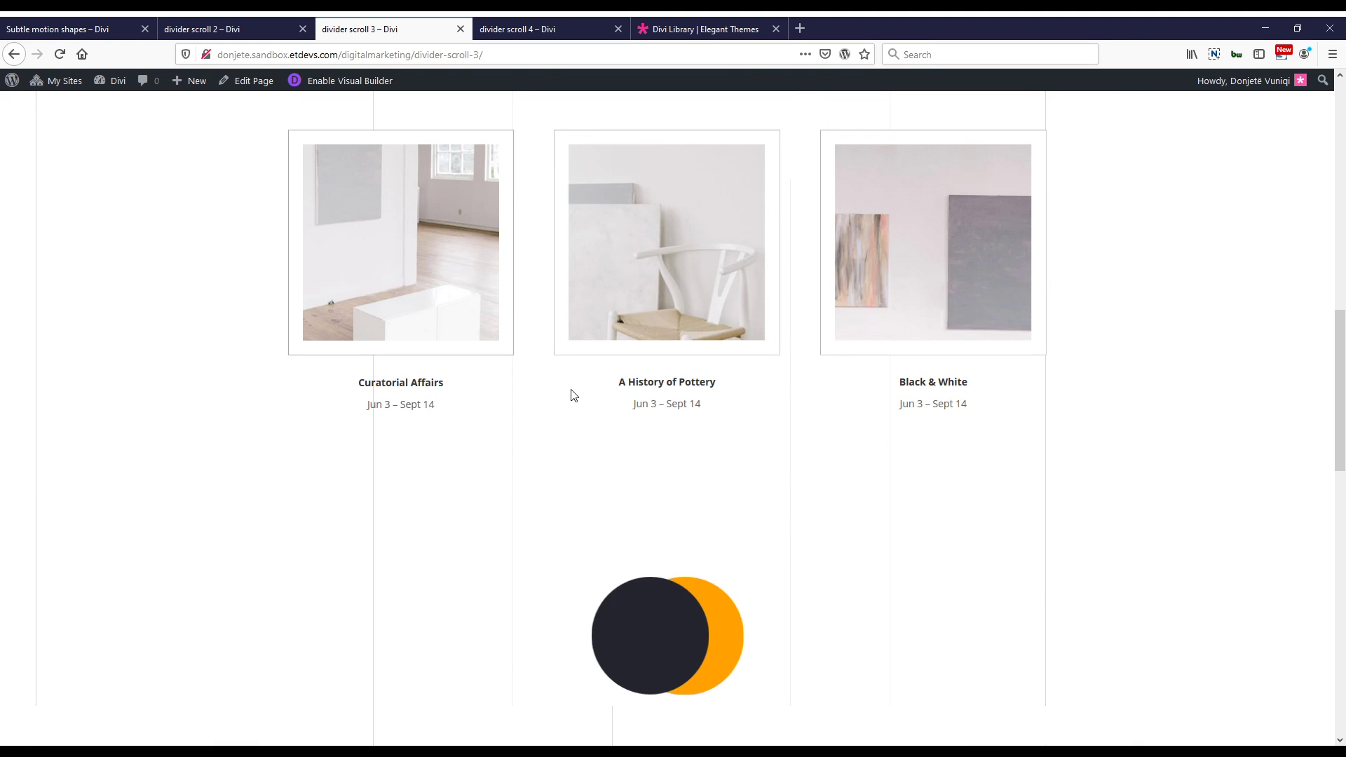
pyautogui.scroll(8, 571, 395)
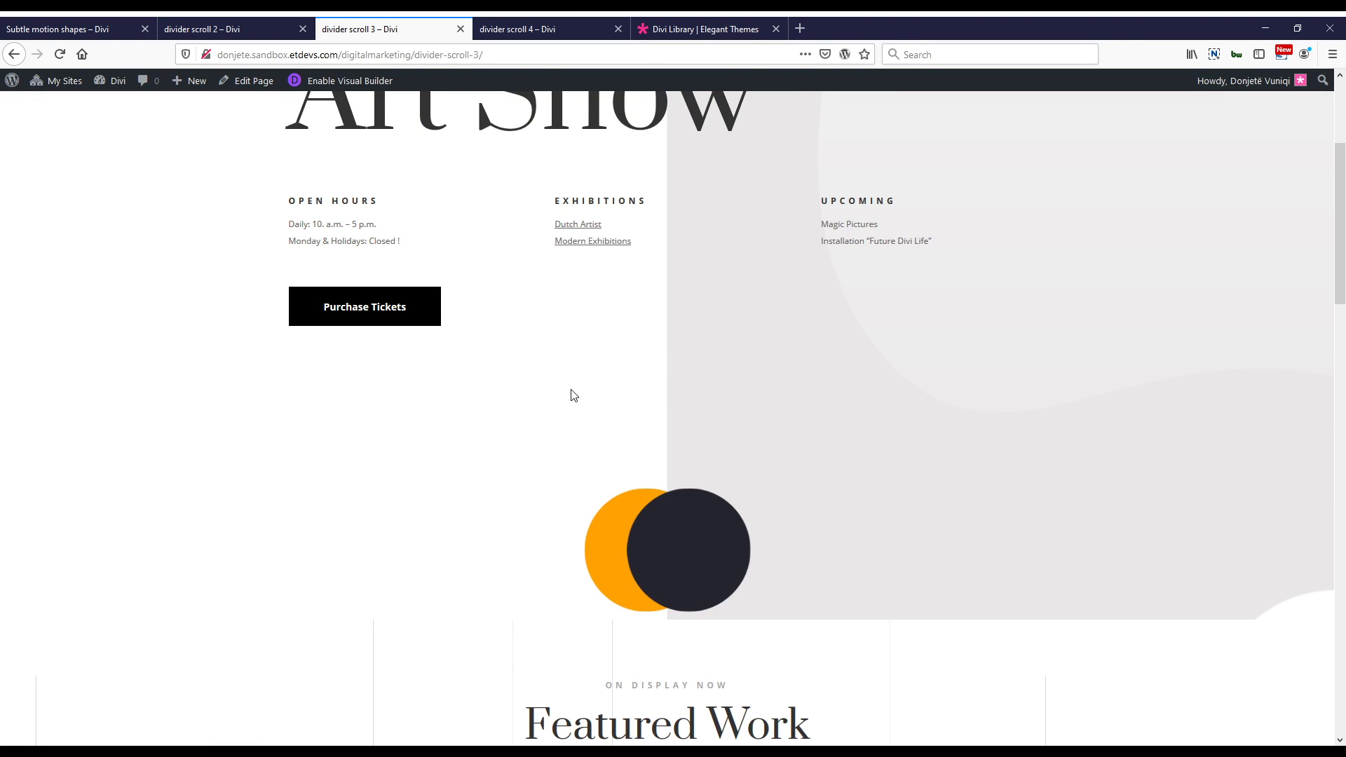
# Switch to the divider scroll 4 page and examine the scroll motion of the orange and dark square dividers between sections.
pyautogui.click(548, 29)
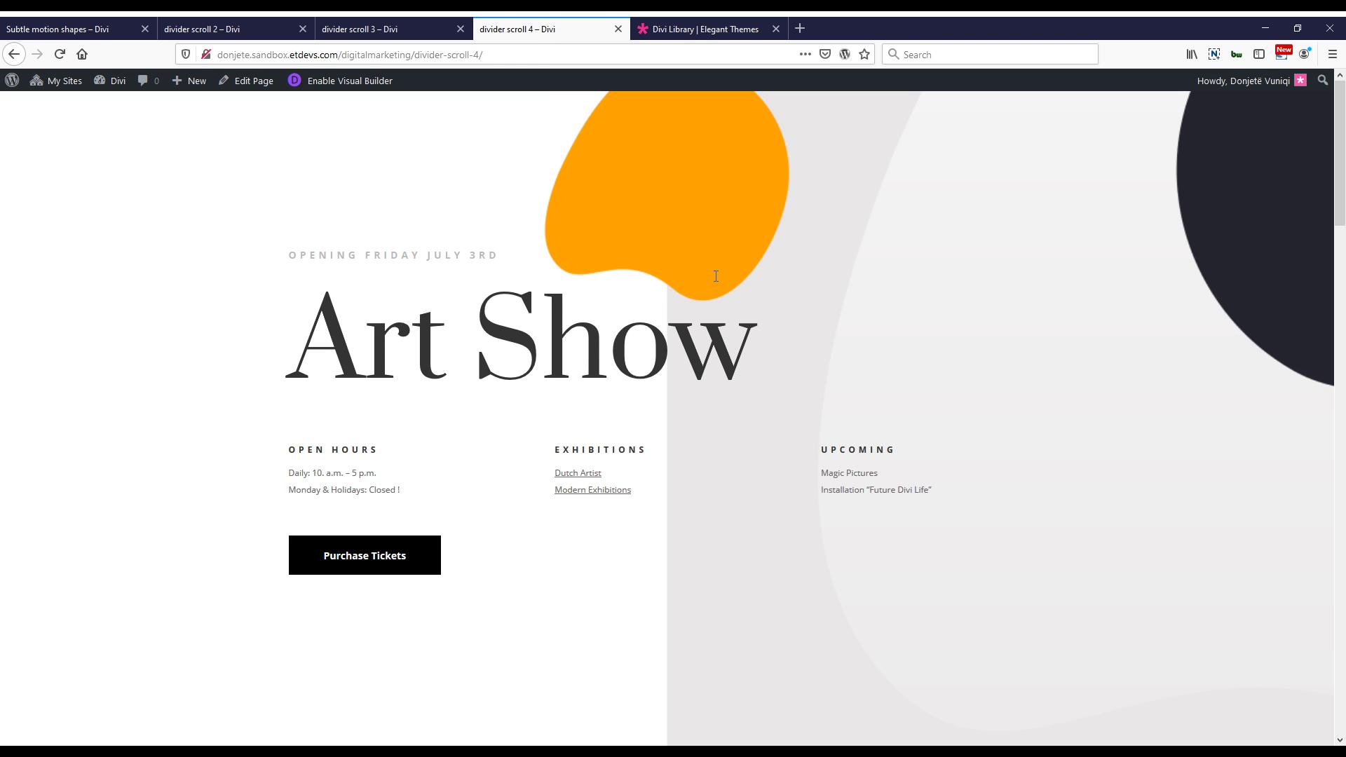
pyautogui.scroll(-3, 716, 277)
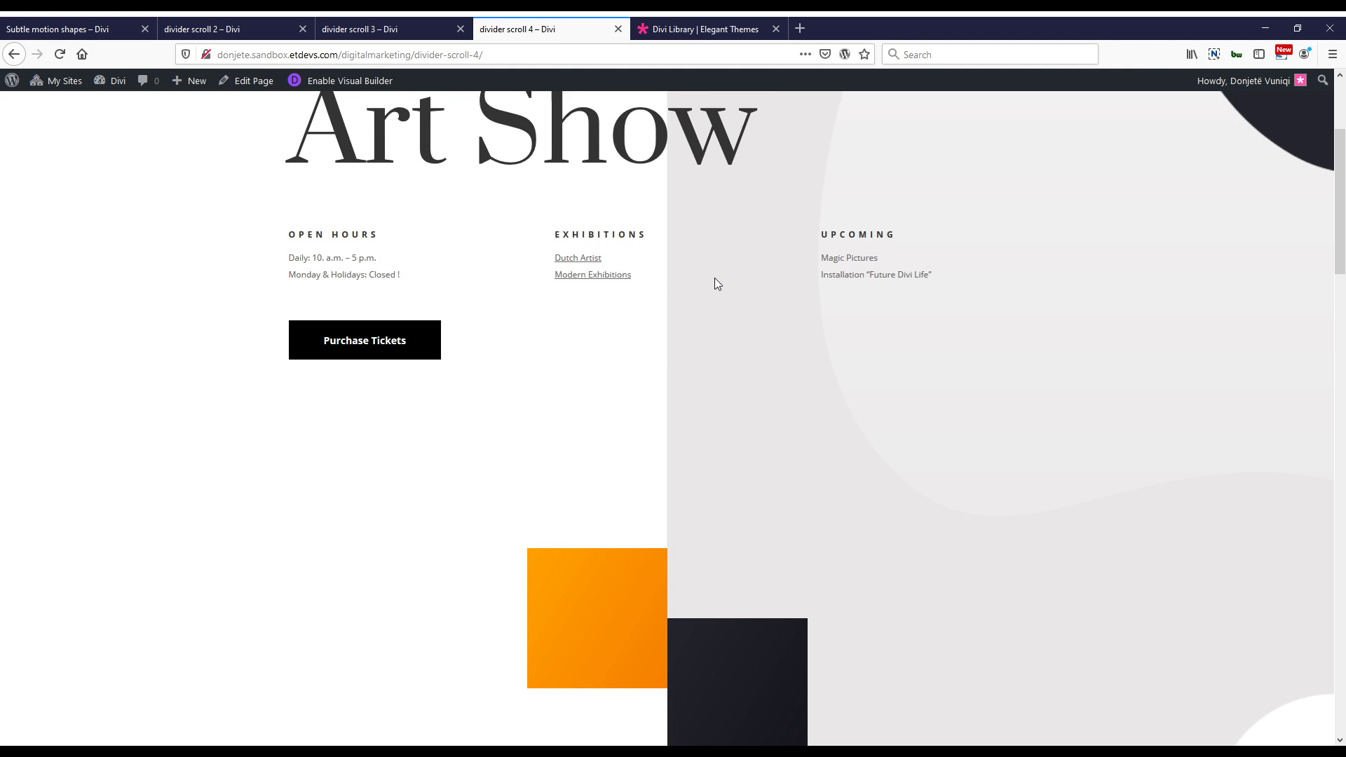
pyautogui.scroll(-10, 715, 279)
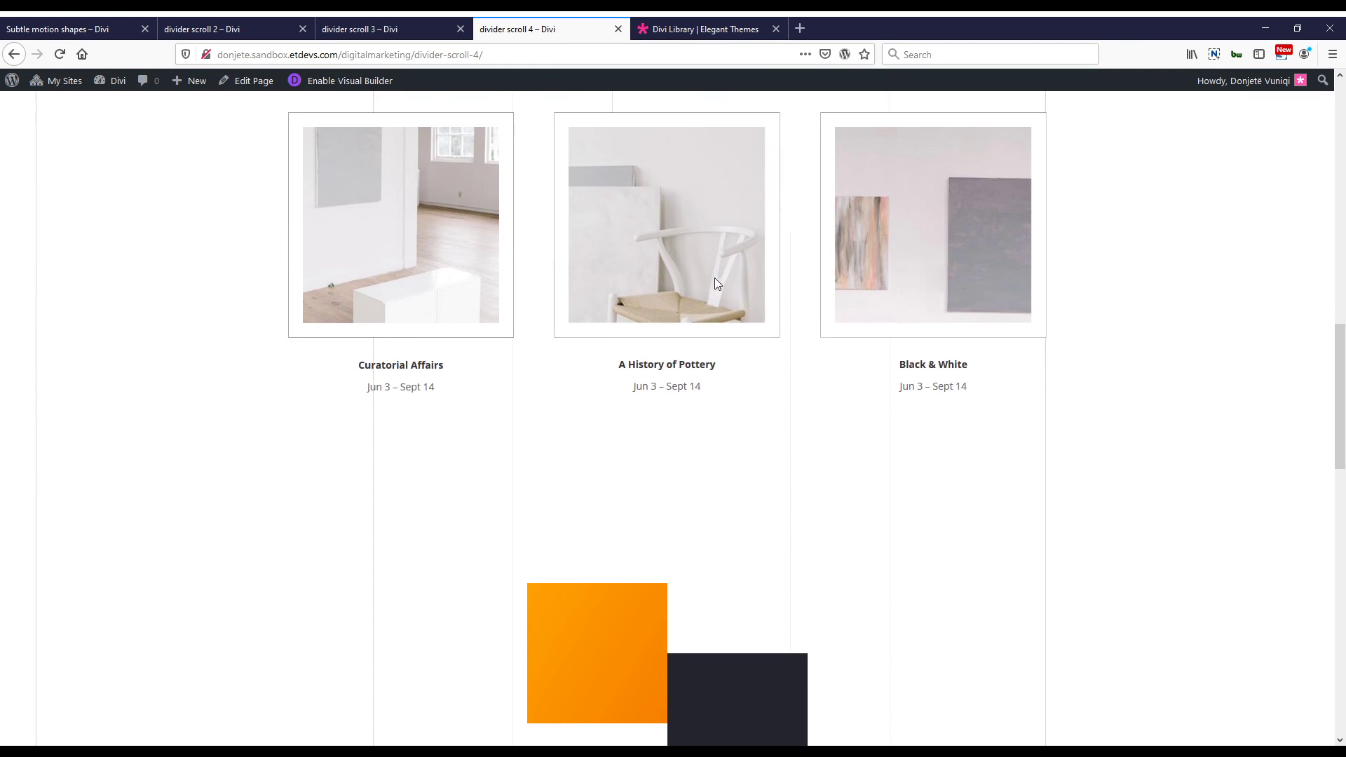
pyautogui.scroll(6, 714, 298)
pyautogui.scroll(8, 716, 303)
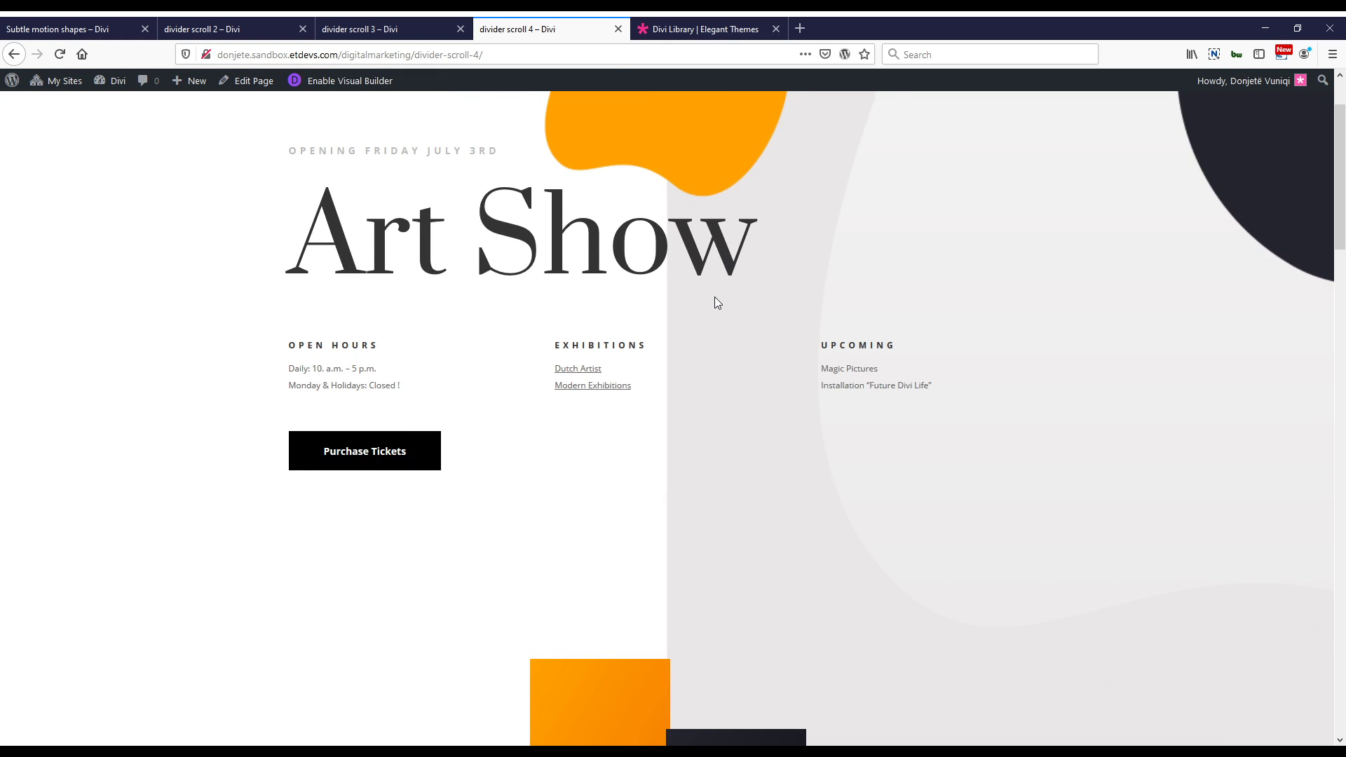
pyautogui.scroll(-10, 717, 302)
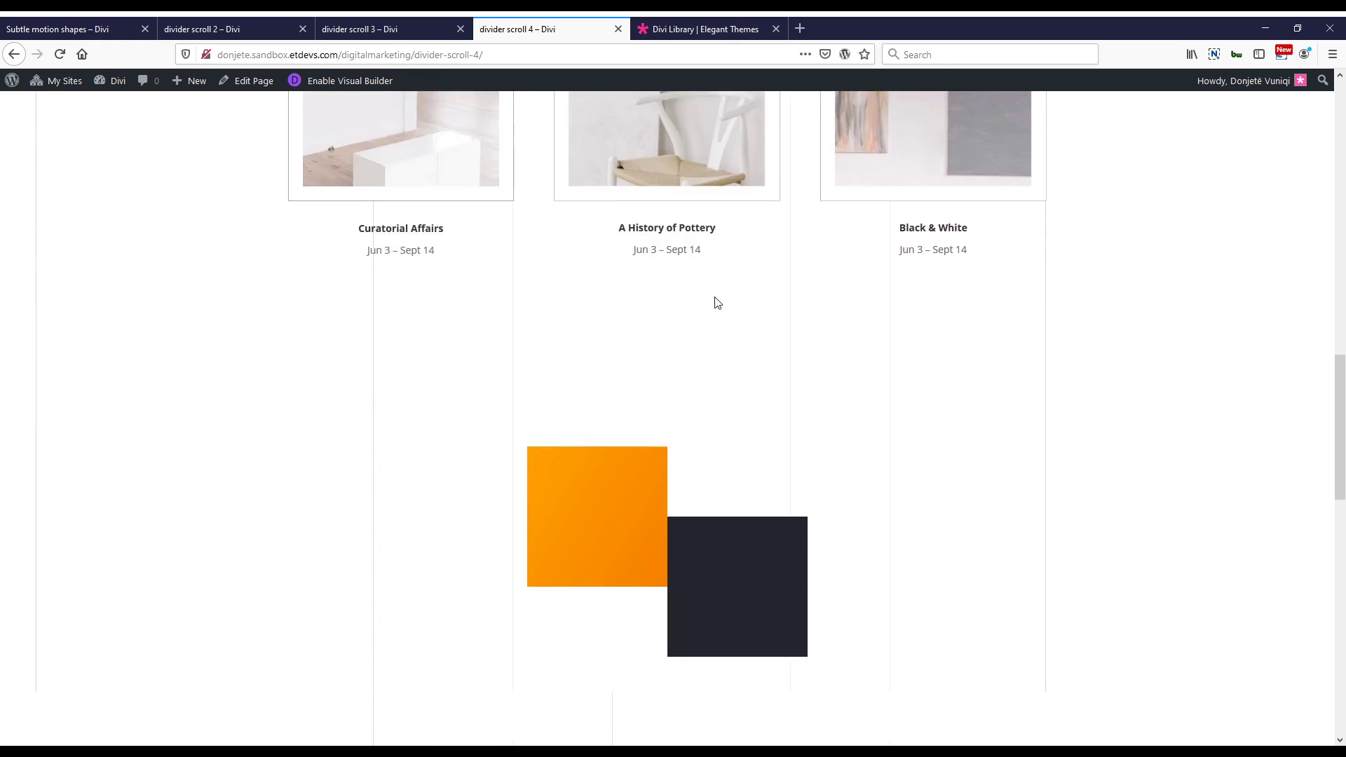
# Examine the scroll motion of the square dividers from the Upcoming Exhibitions section back up to the Art Show header.
pyautogui.scroll(-3, 717, 302)
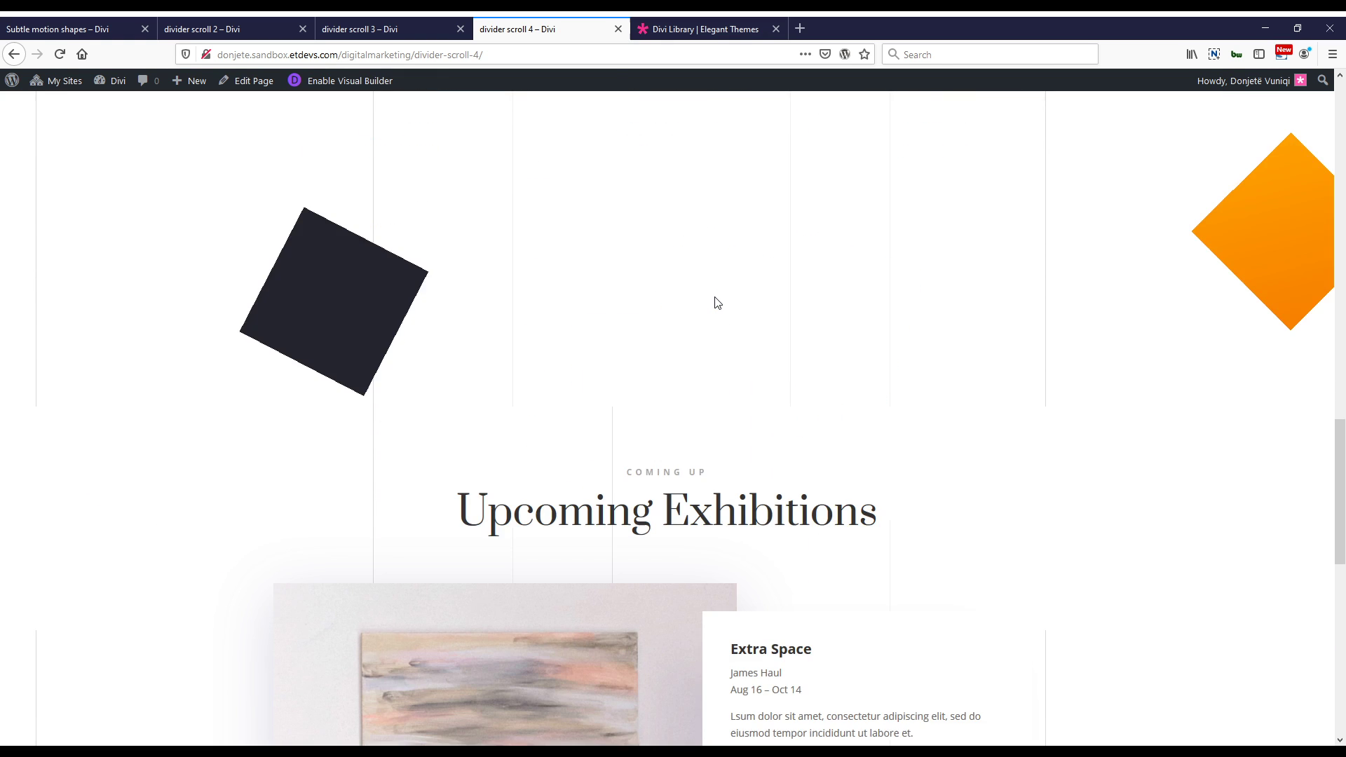
pyautogui.scroll(10, 717, 303)
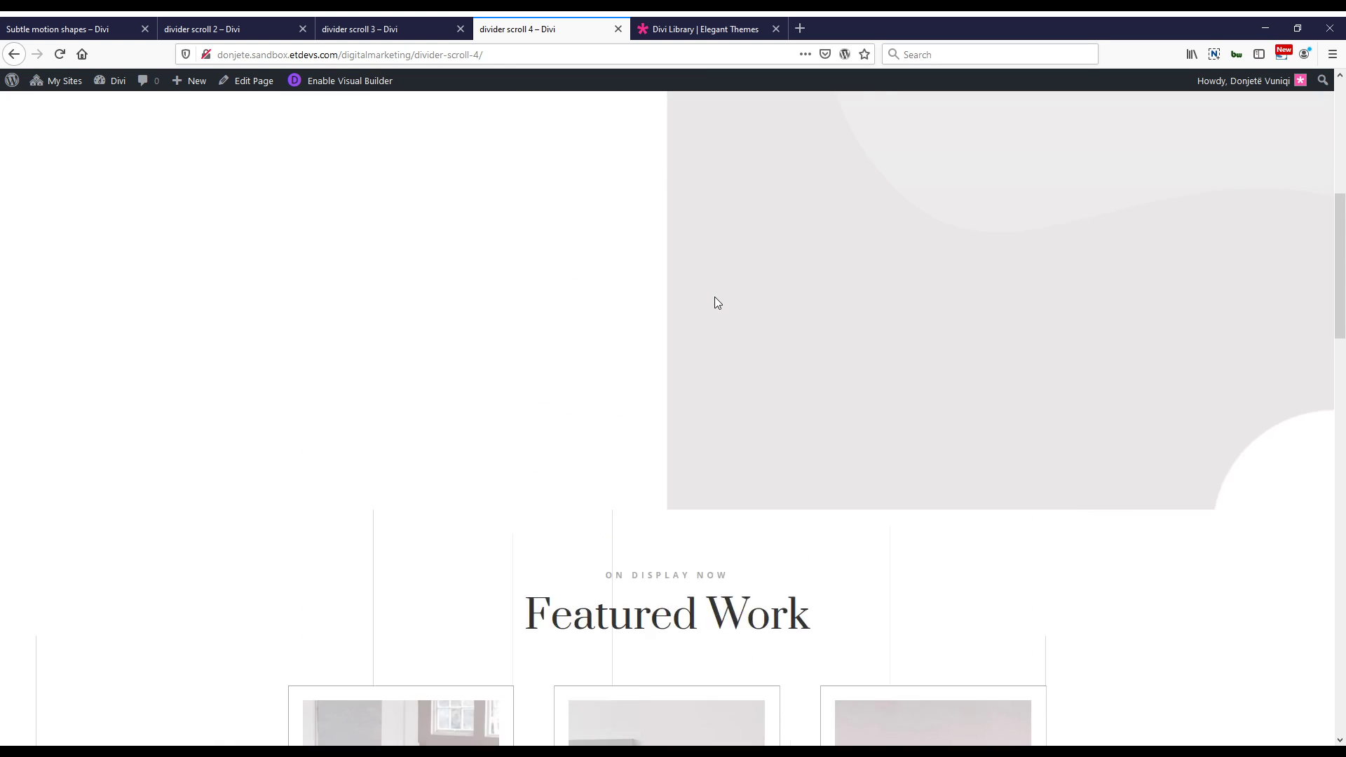
pyautogui.scroll(5, 716, 303)
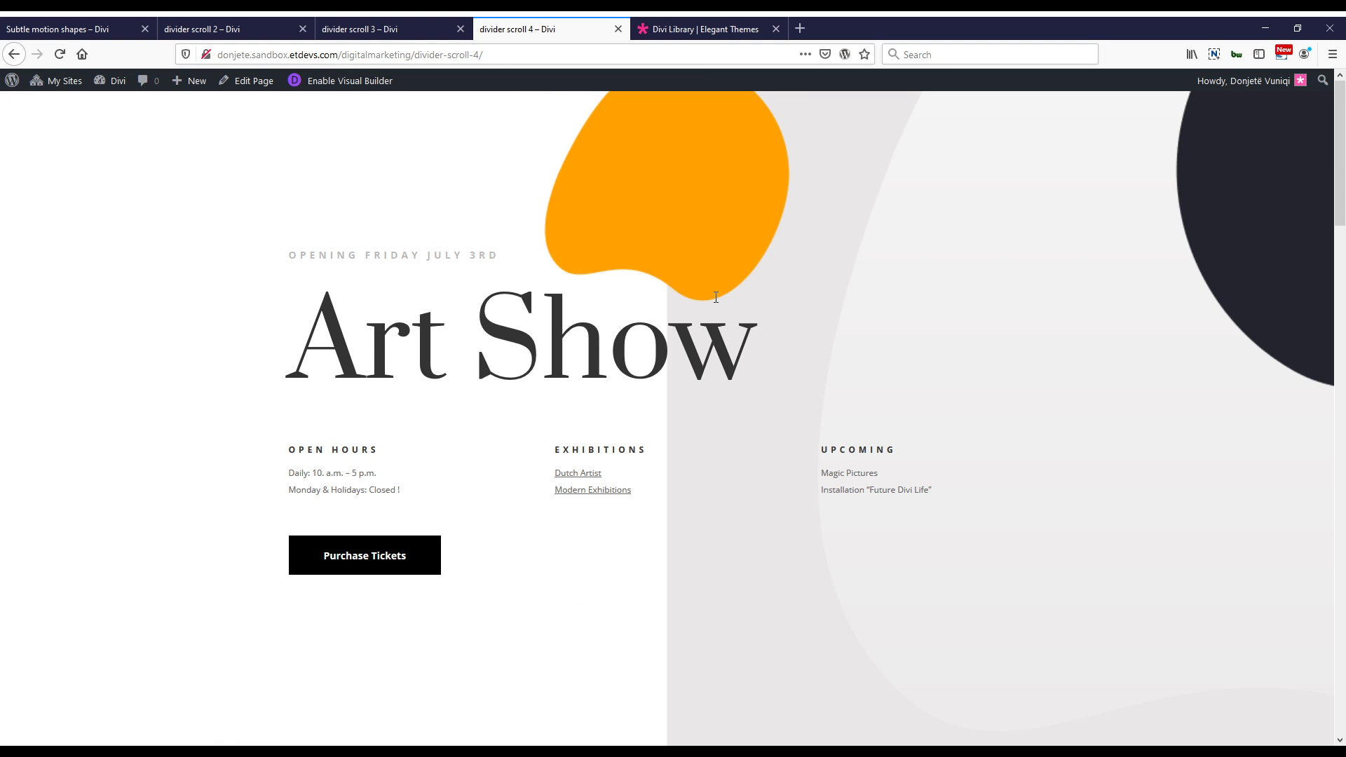
pyautogui.scroll(-8, 716, 297)
pyautogui.scroll(8, 710, 322)
# Switch to the Subtle motion shapes page and examine the transition between the Art Show and Featured Work sections.
pyautogui.click(446, 753)
pyautogui.hotkey('ctrl', '1')
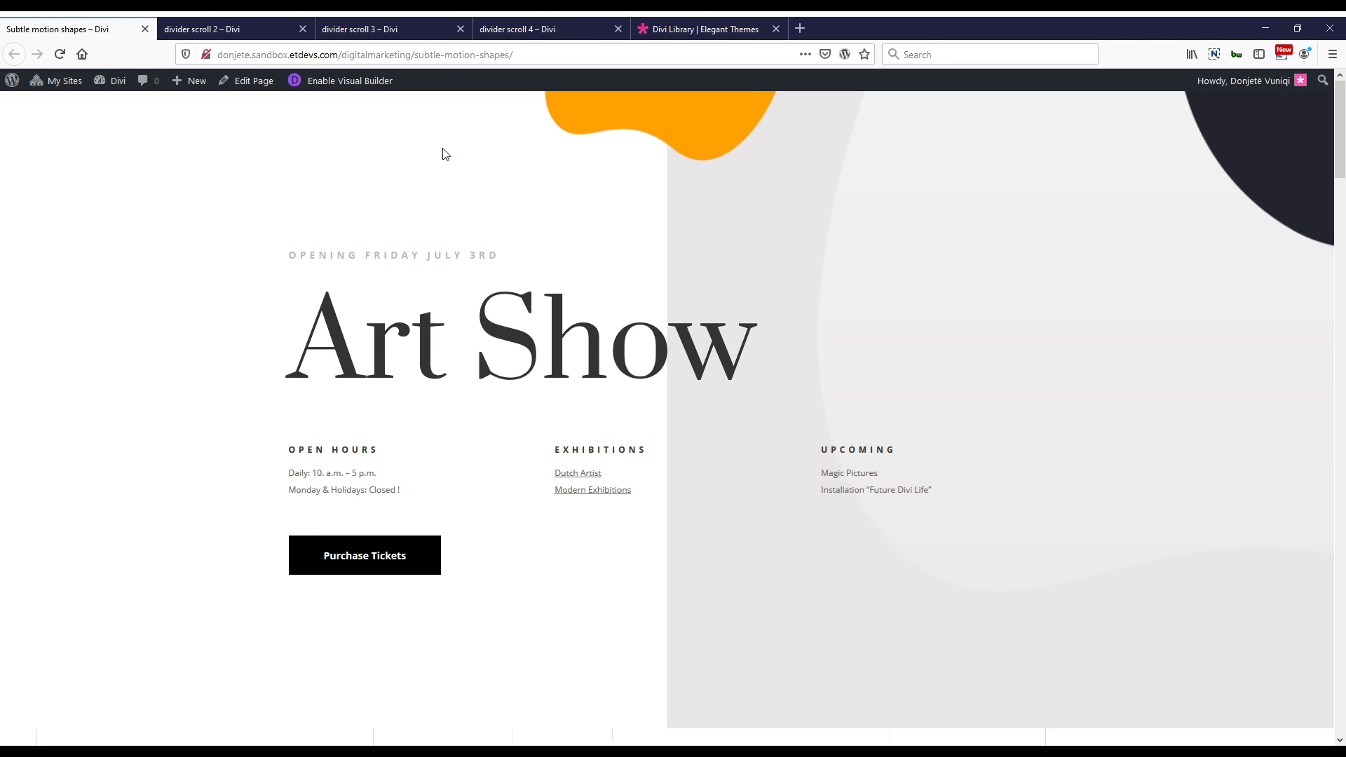
pyautogui.scroll(-3, 635, 266)
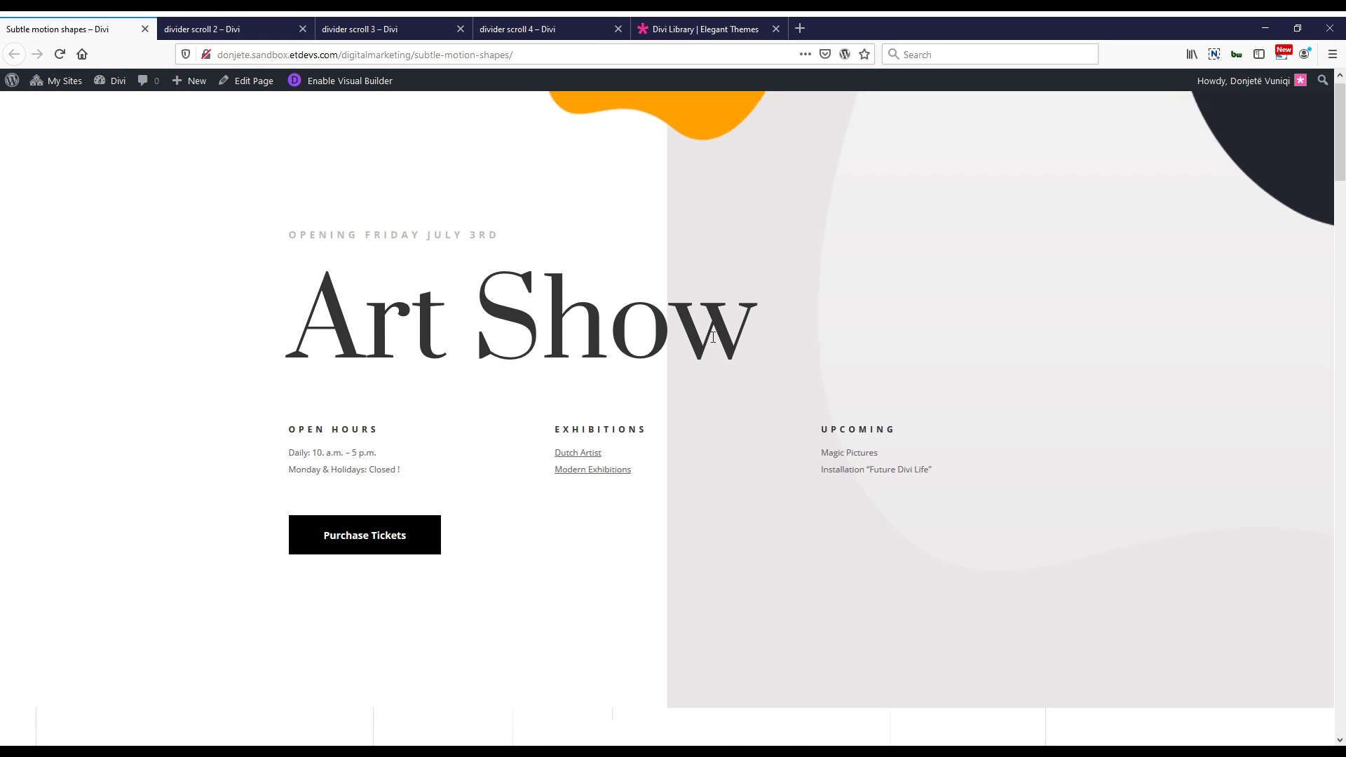
pyautogui.scroll(-2, 736, 420)
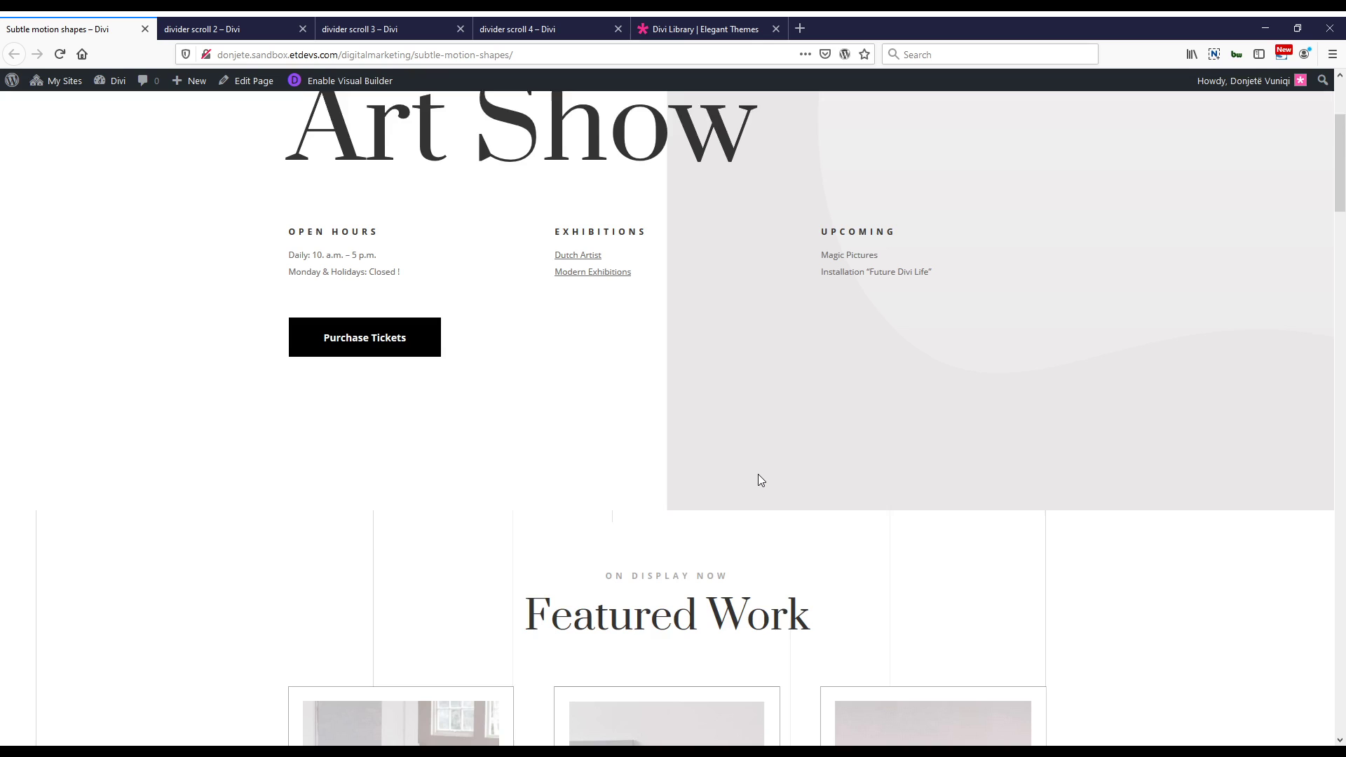
pyautogui.scroll(4, 639, 371)
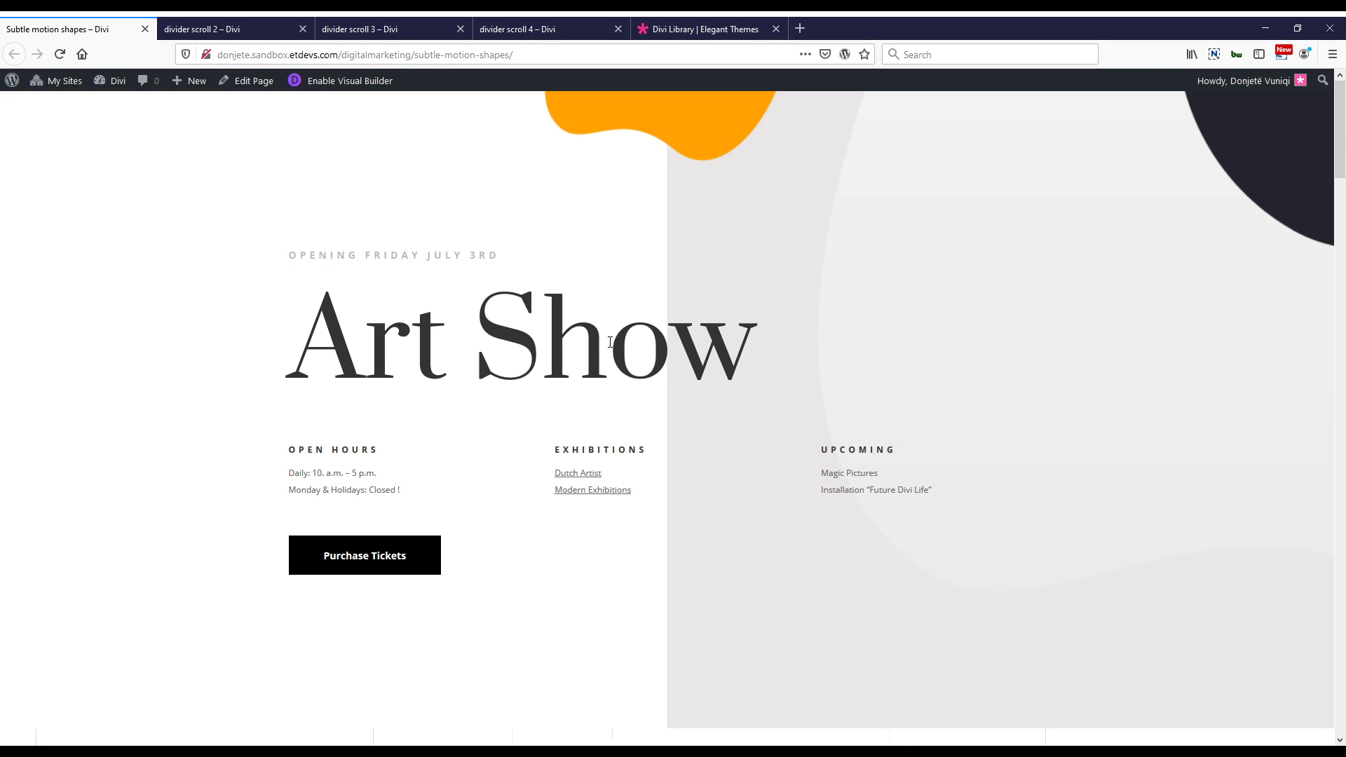
# Enable the Visual Builder and add an empty one-column row below the Purchase Tickets button, without inserting a module.
pyautogui.click(354, 83)
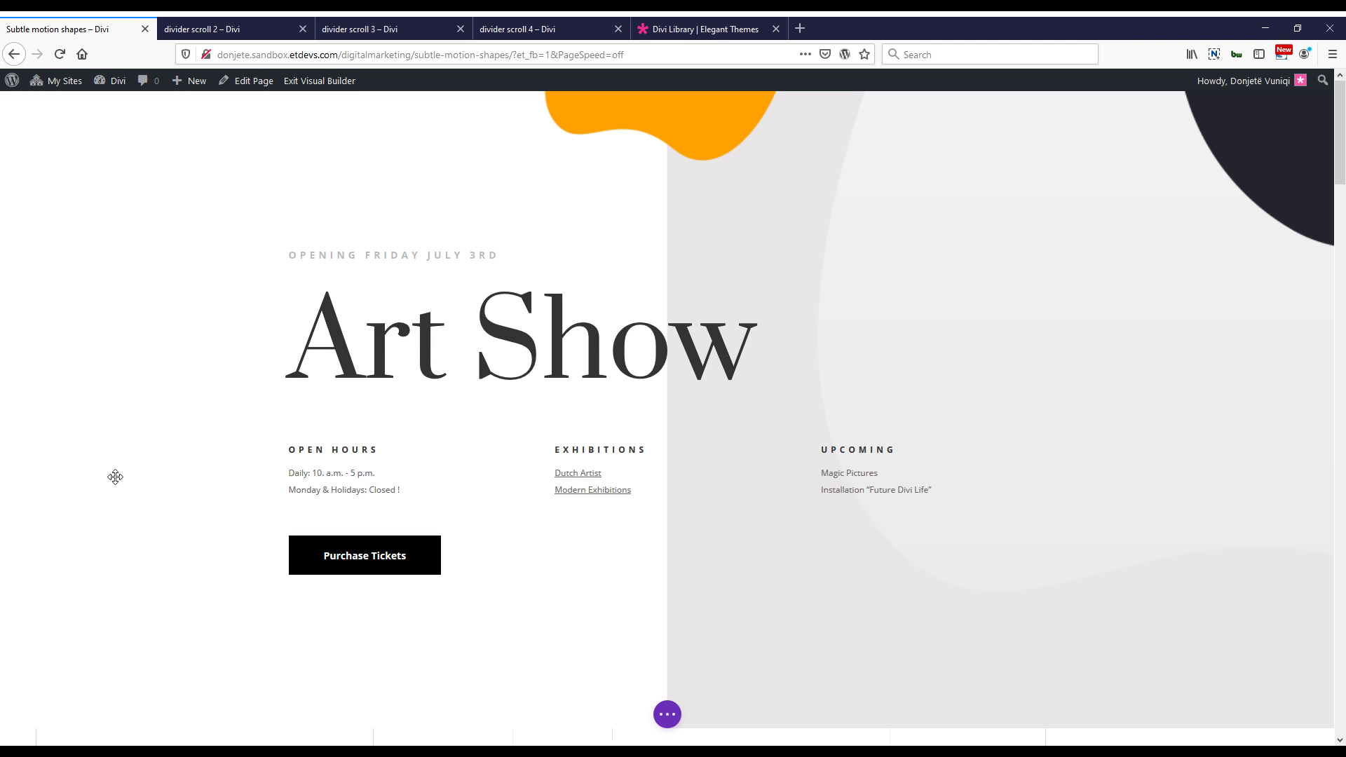
pyautogui.scroll(-1, 694, 580)
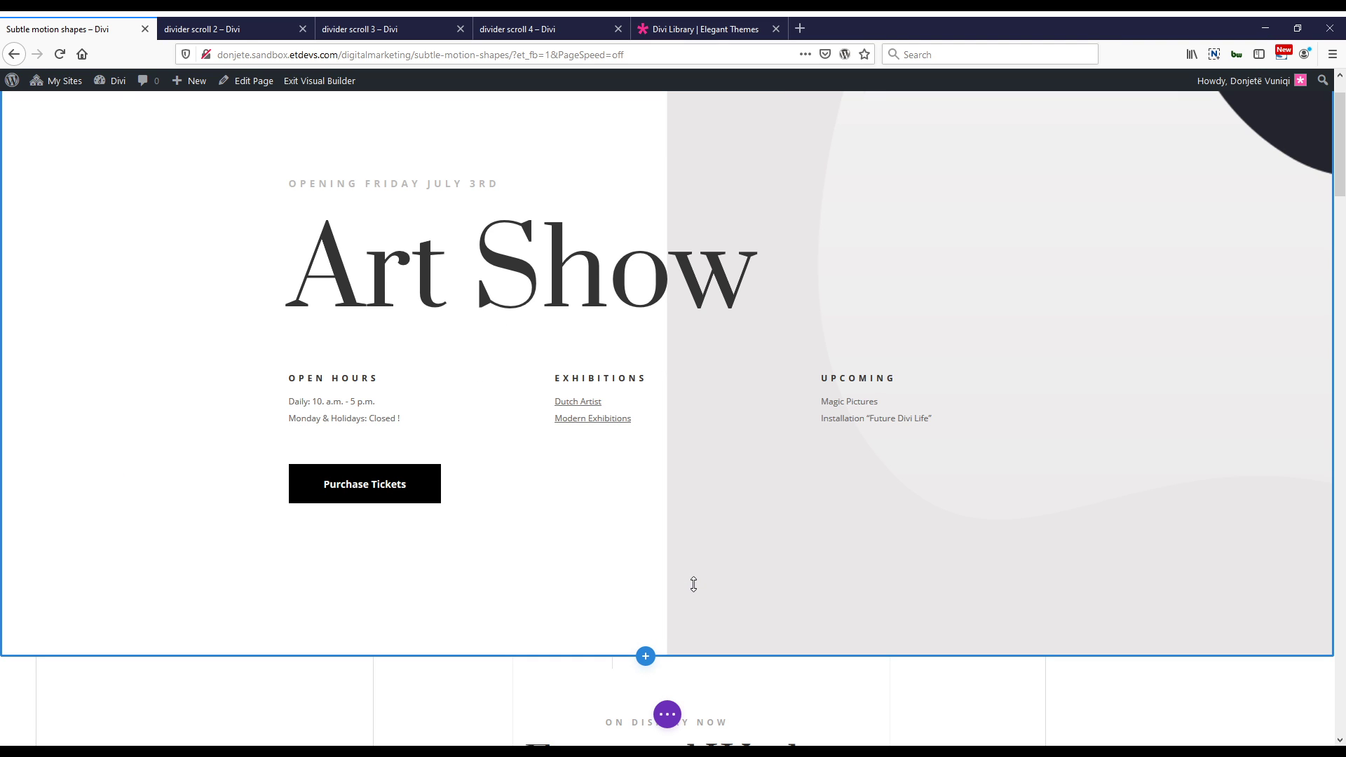
pyautogui.scroll(1, 694, 584)
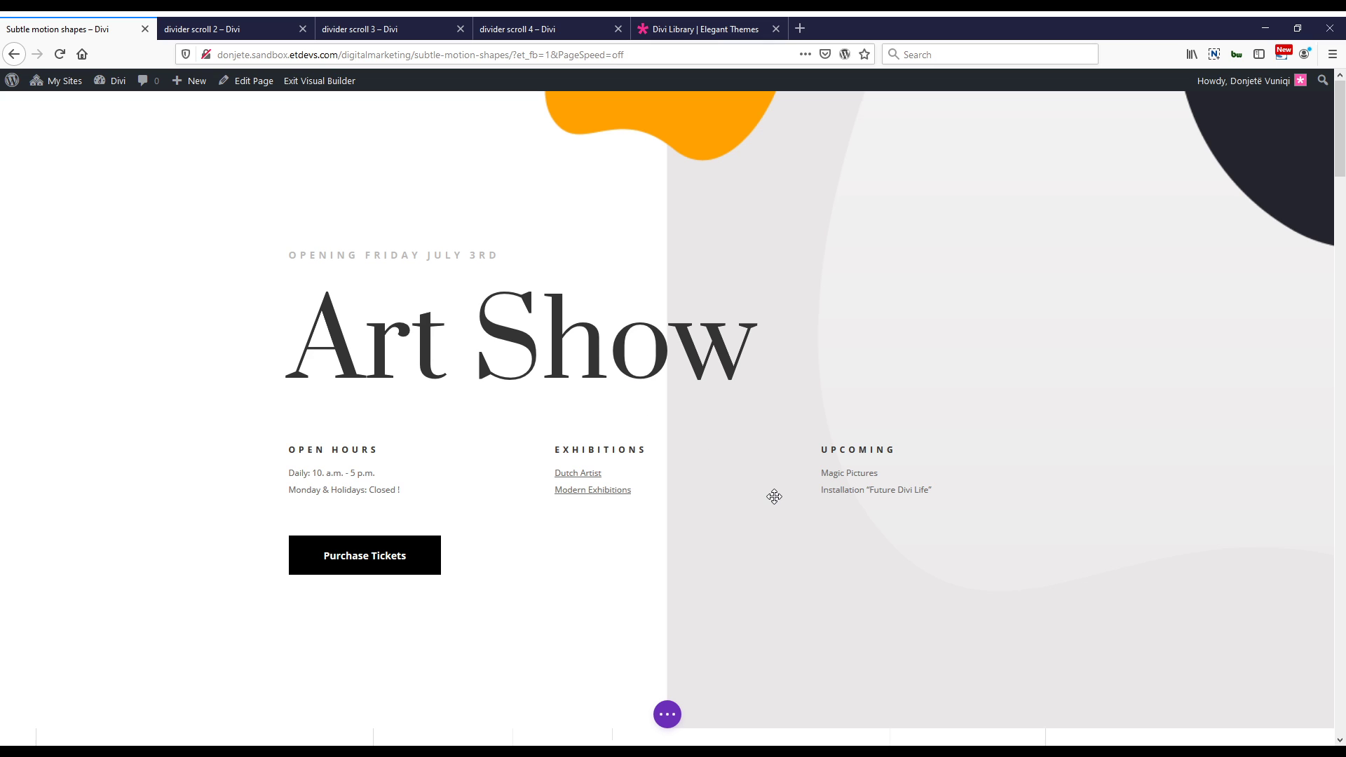
pyautogui.scroll(-2, 756, 568)
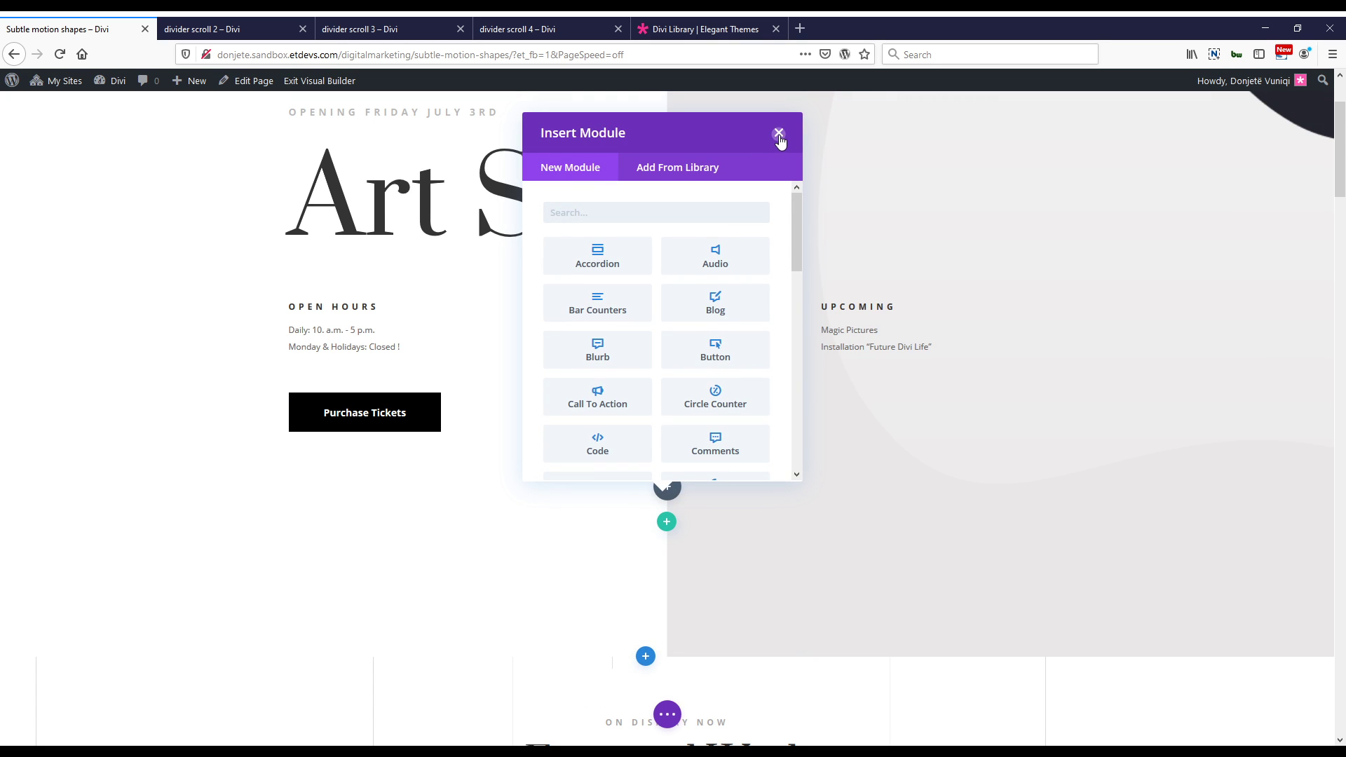
pyautogui.click(778, 135)
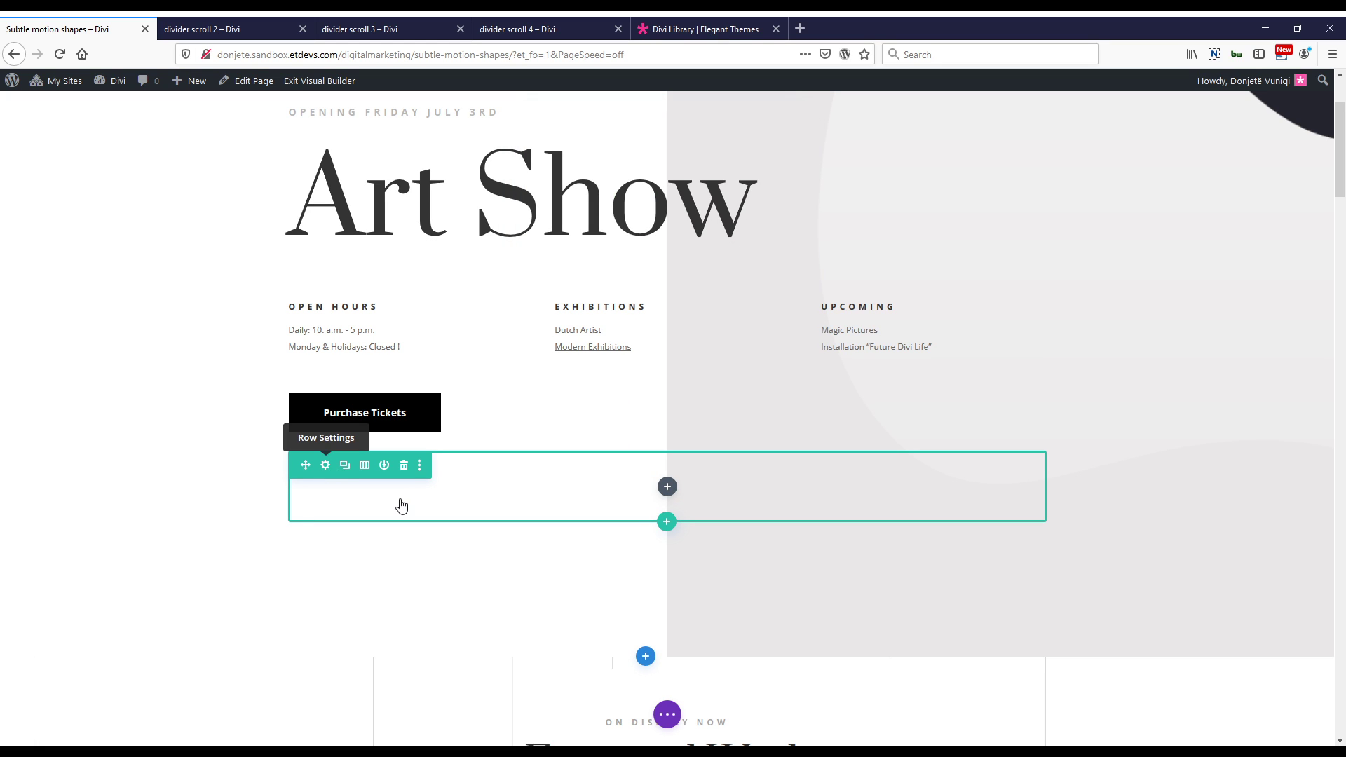
# Open the new row's sizing settings and enable a custom gutter width of 1.
pyautogui.click(325, 465)
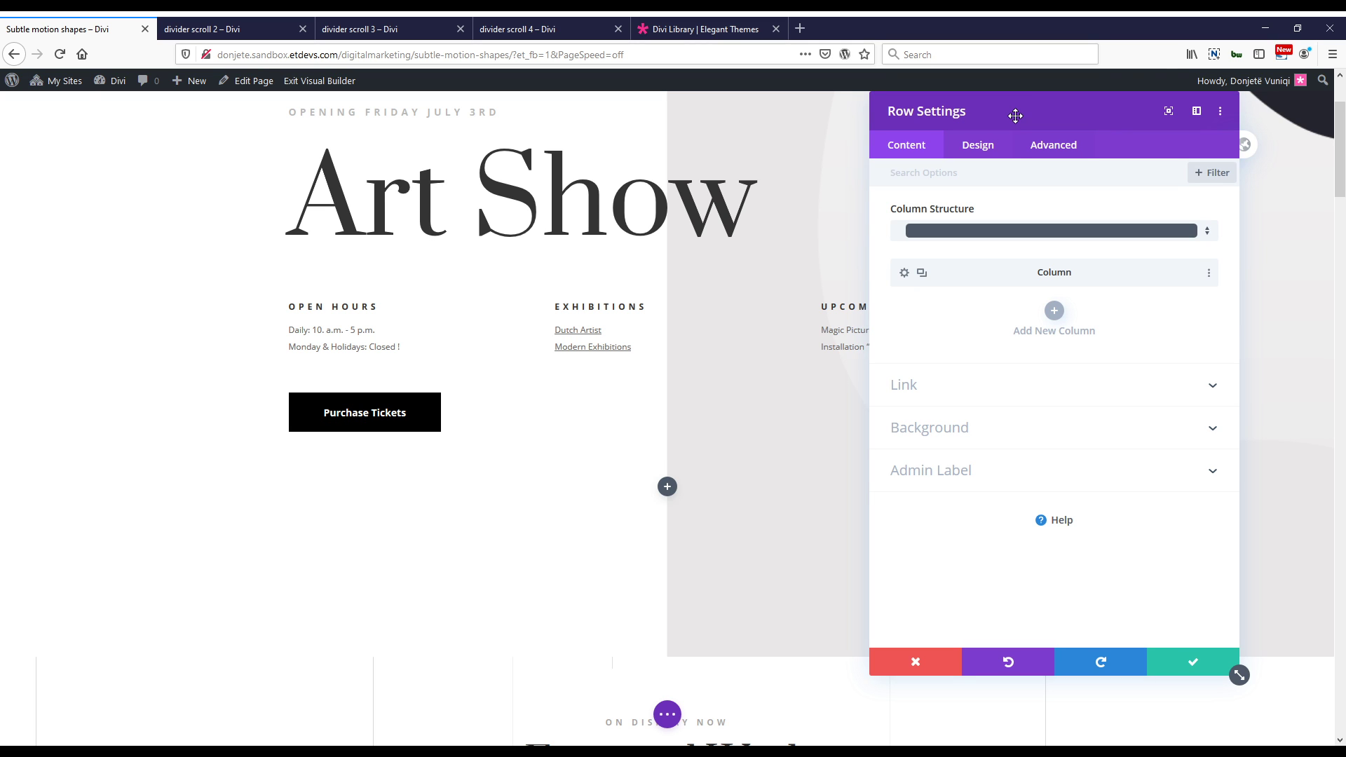
pyautogui.moveTo(1016, 116); pyautogui.dragTo(766, 147)
pyautogui.click(726, 179)
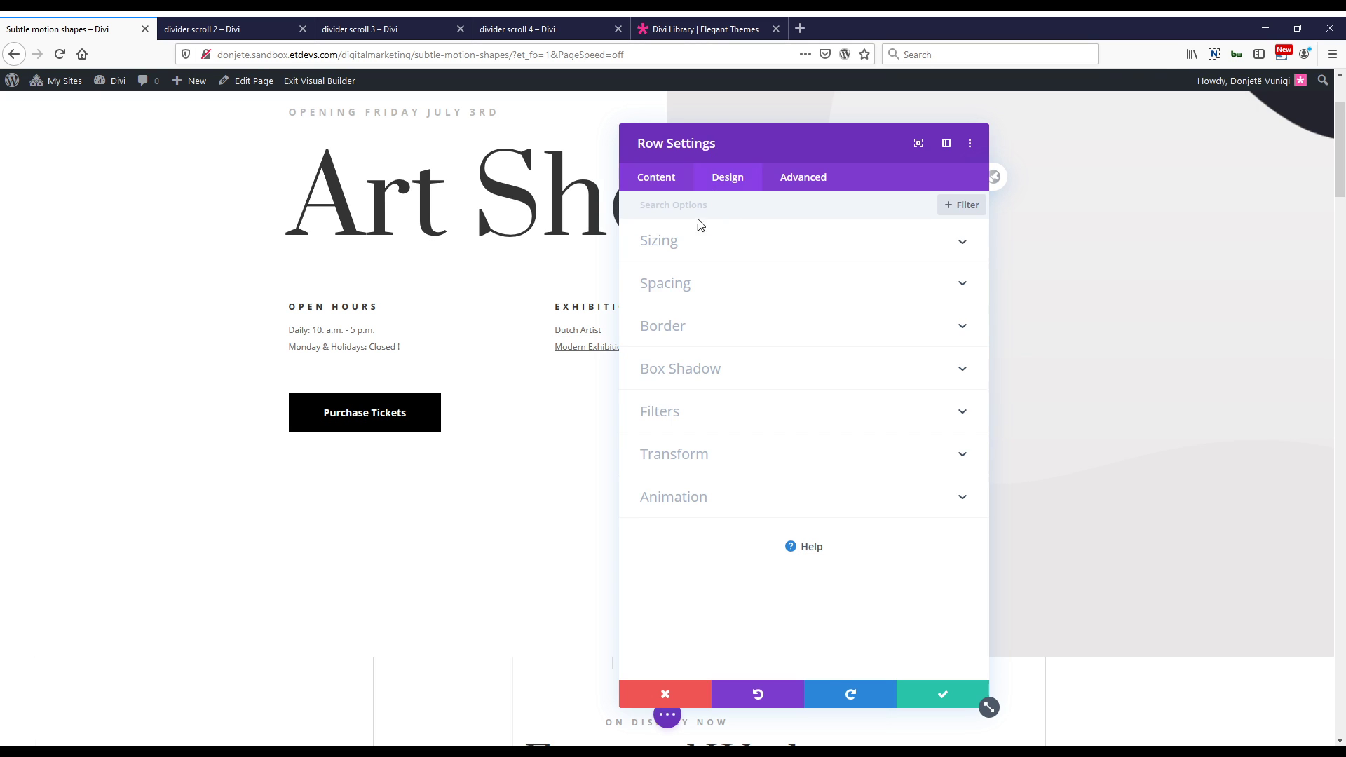
pyautogui.click(701, 240)
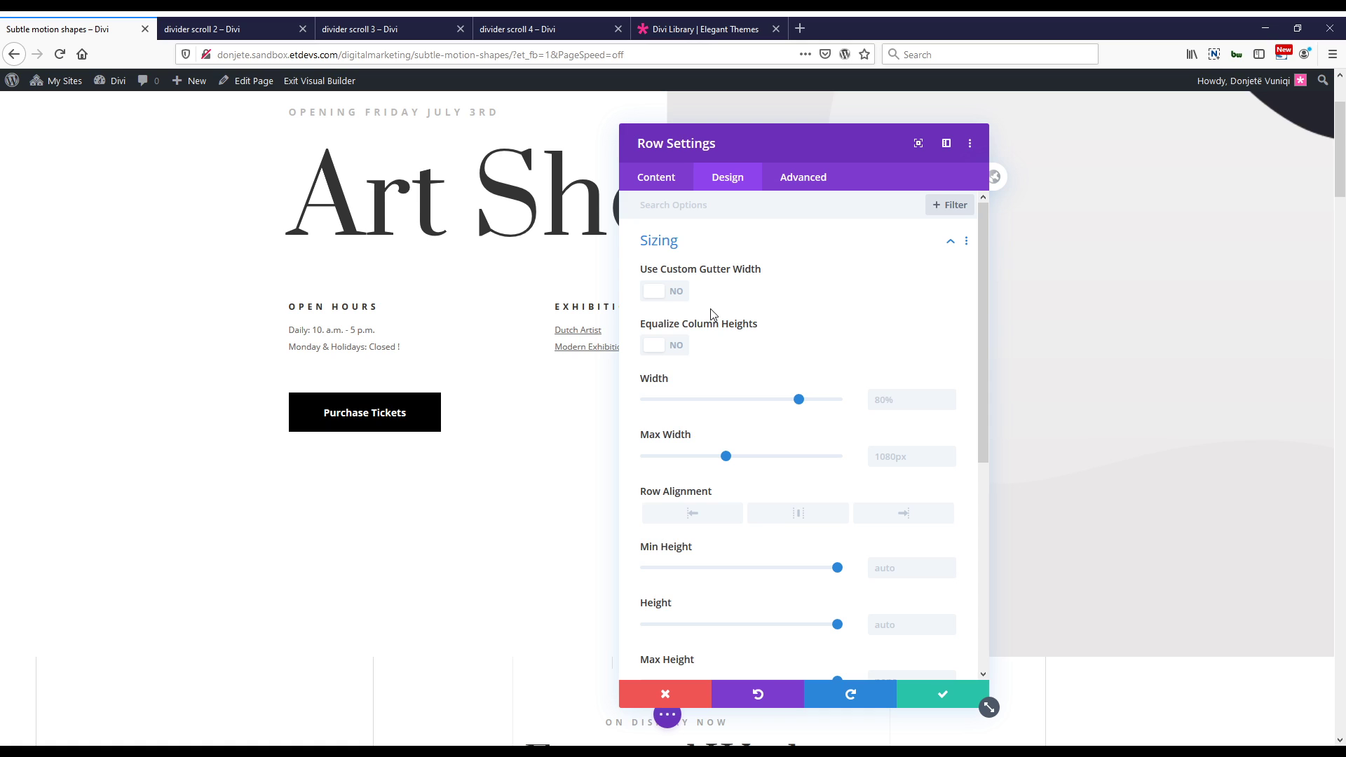
pyautogui.click(666, 291)
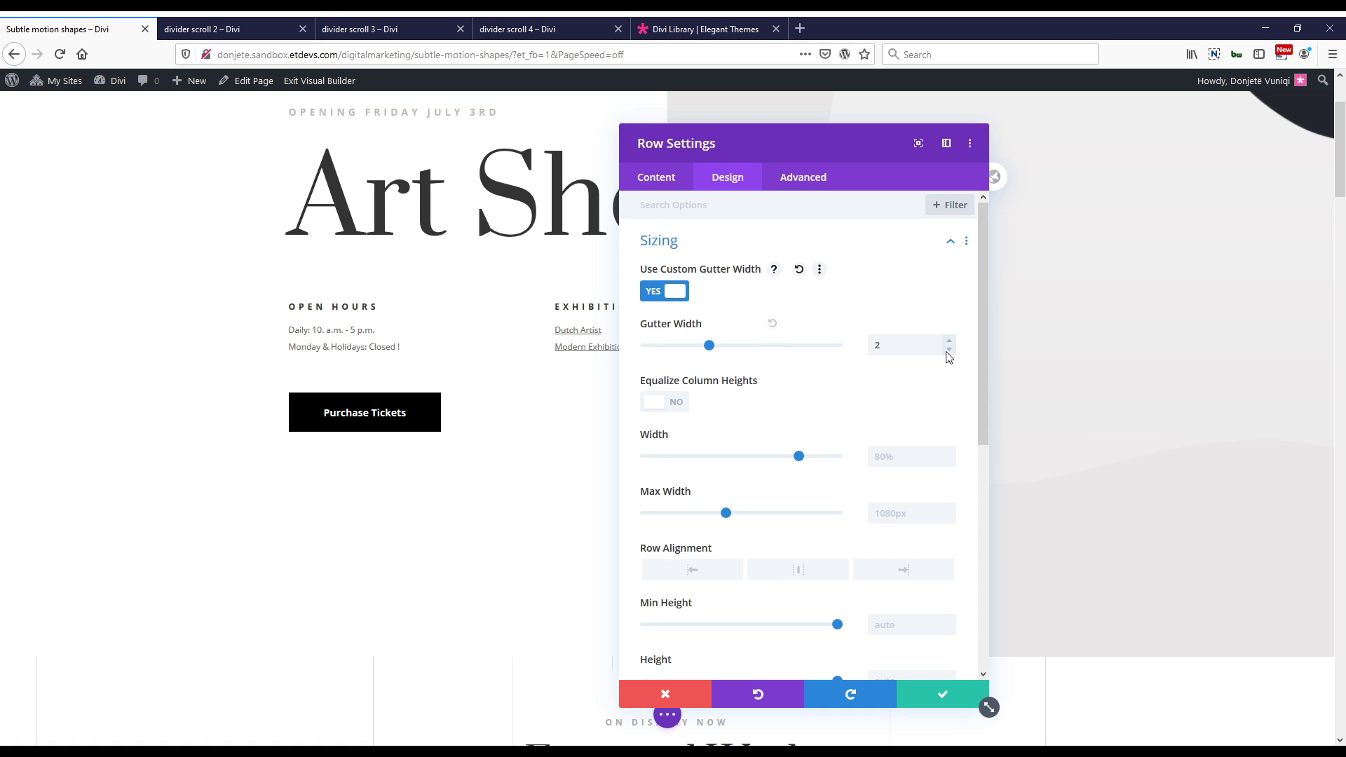
# Set both the width and the max width of the new row to 100%.
pyautogui.click(901, 464)
pyautogui.write('100')
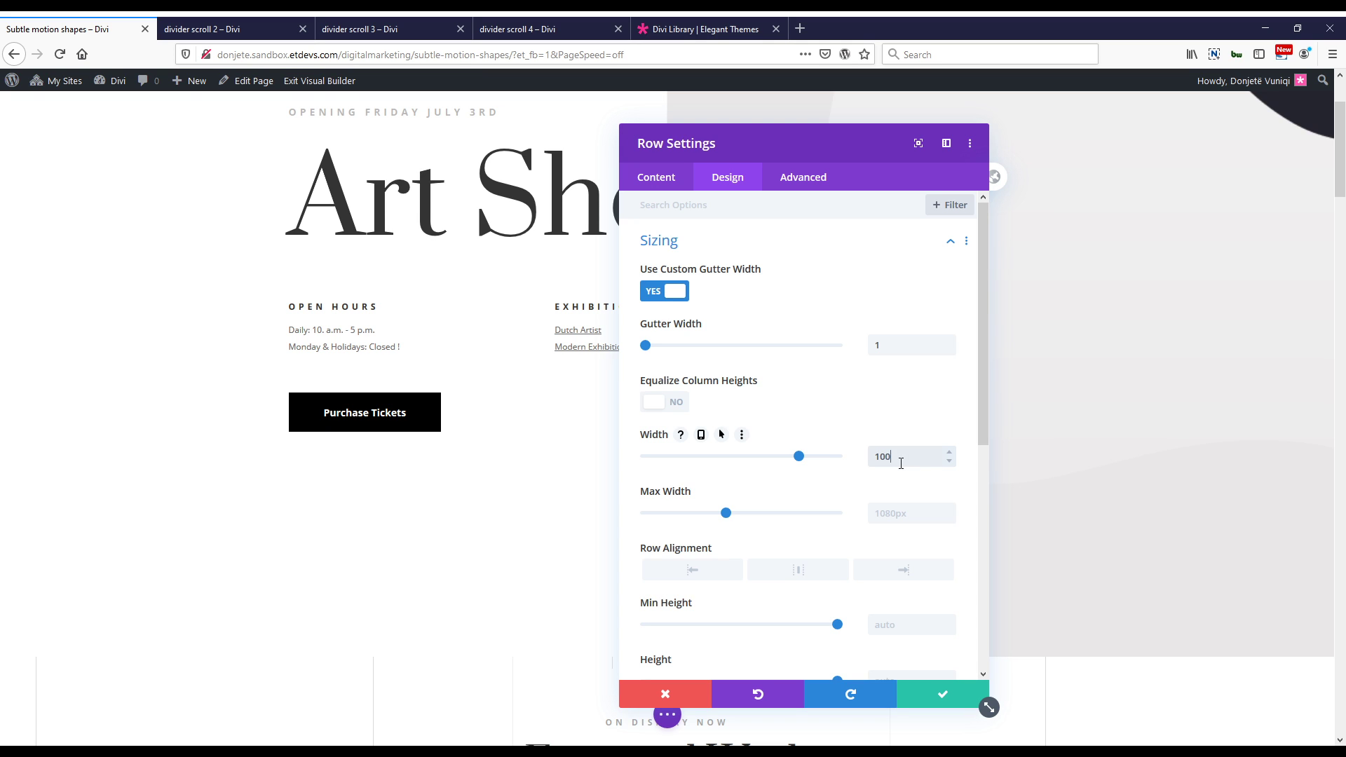
pyautogui.write('%')
pyautogui.click(892, 506)
pyautogui.write('100')
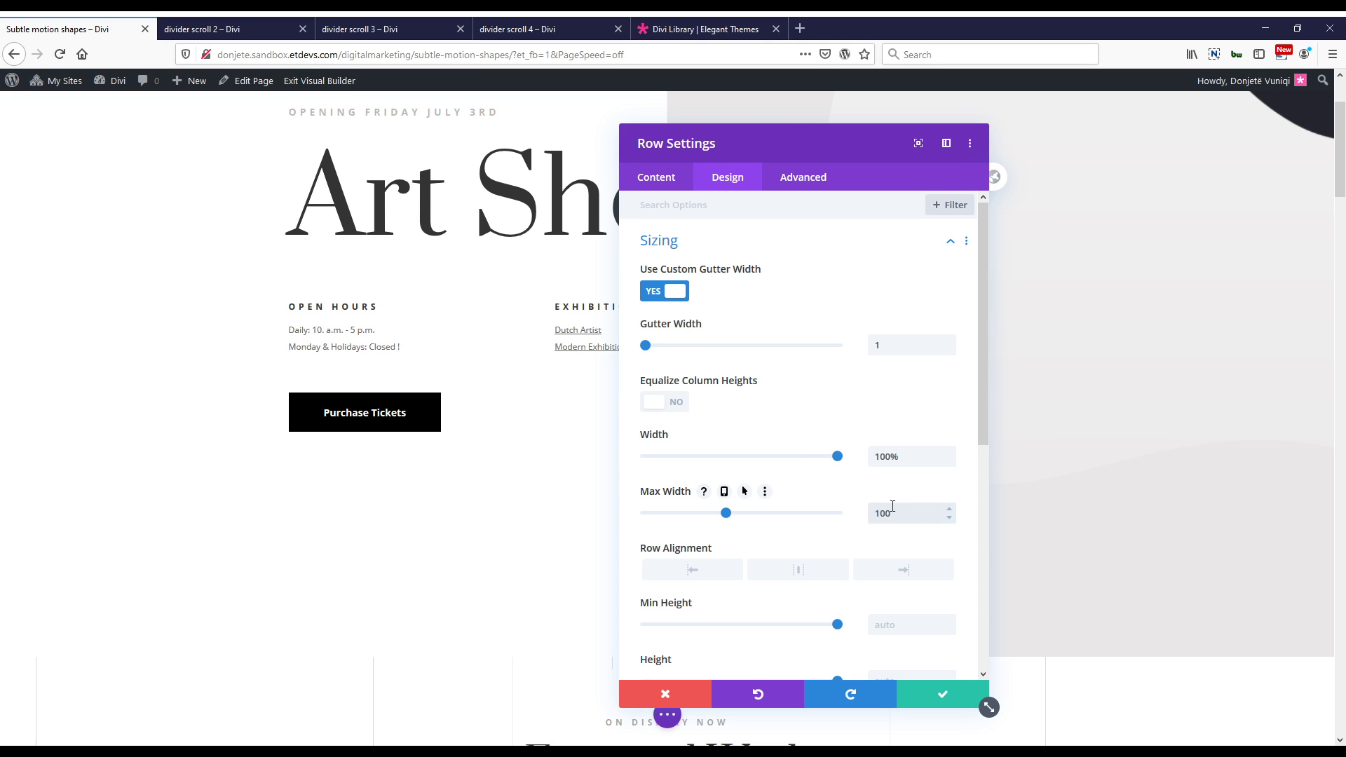
pyautogui.write('%')
# Set the new row's top margin to 10vw and check the resulting space below the Purchase Tickets button.
pyautogui.scroll(-5, 805, 429)
pyautogui.click(712, 486)
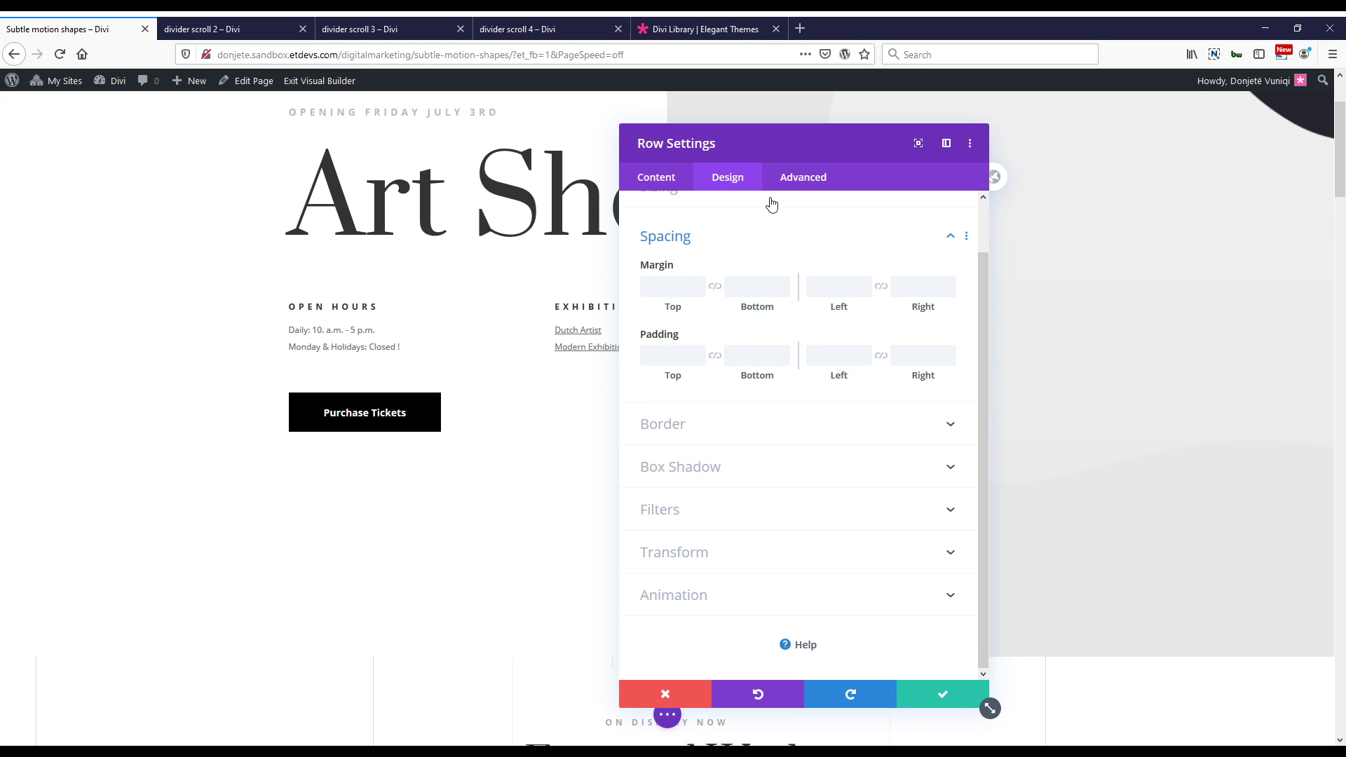
pyautogui.click(673, 291)
pyautogui.write('10')
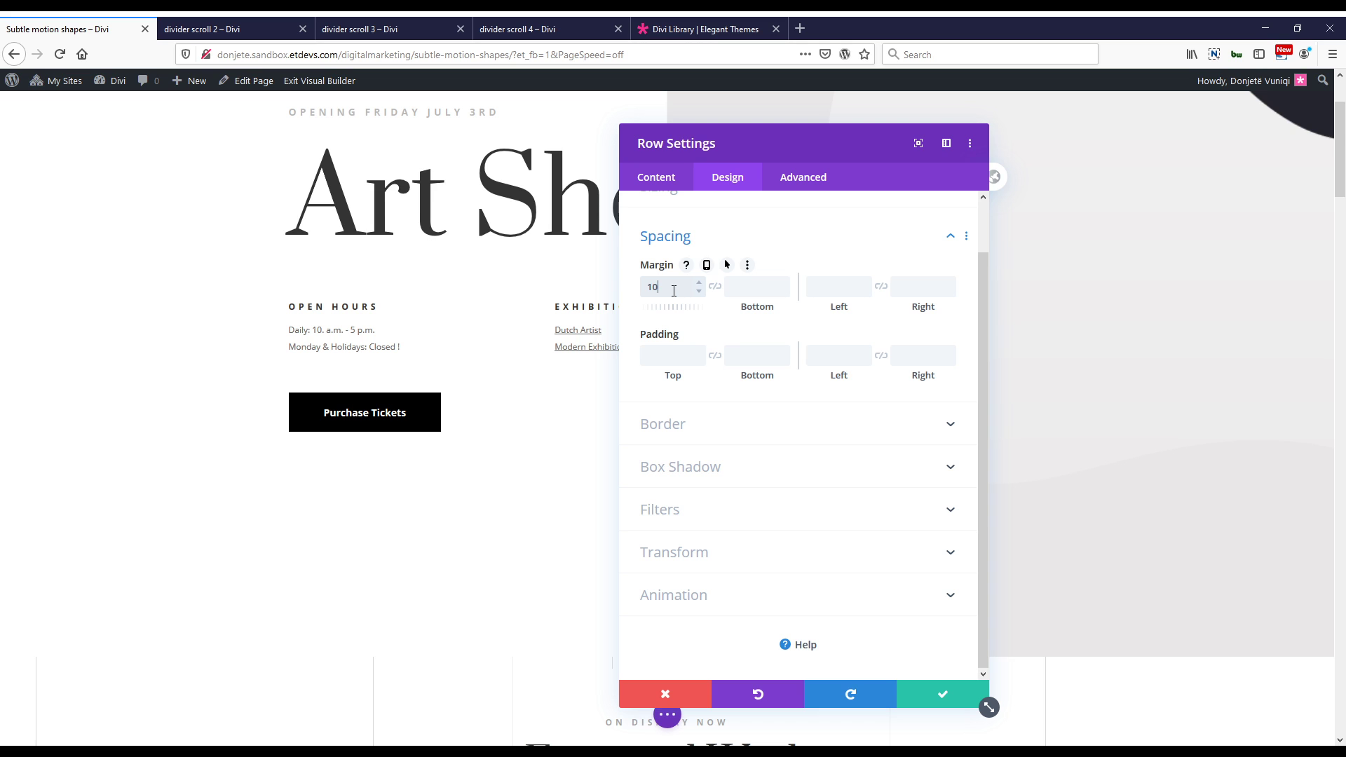
pyautogui.write('vw')
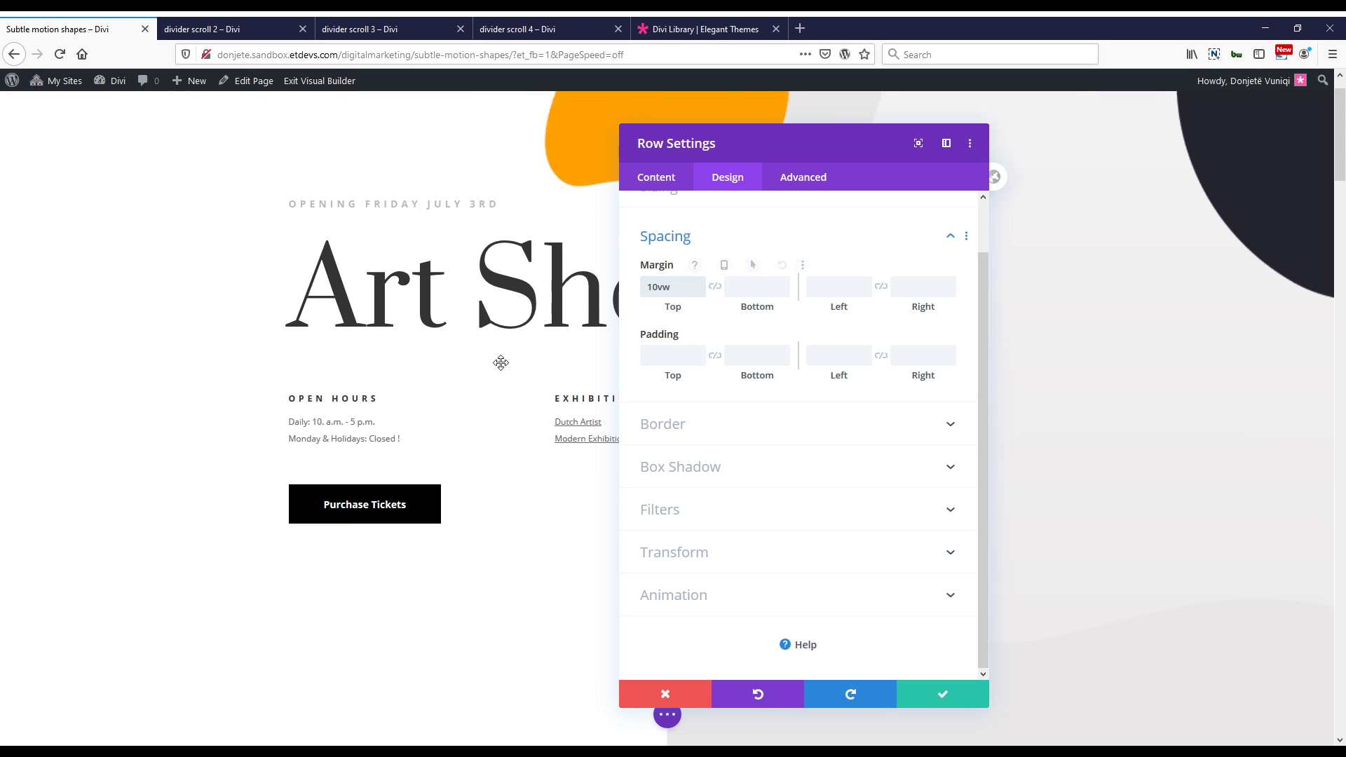
pyautogui.scroll(-2, 466, 291)
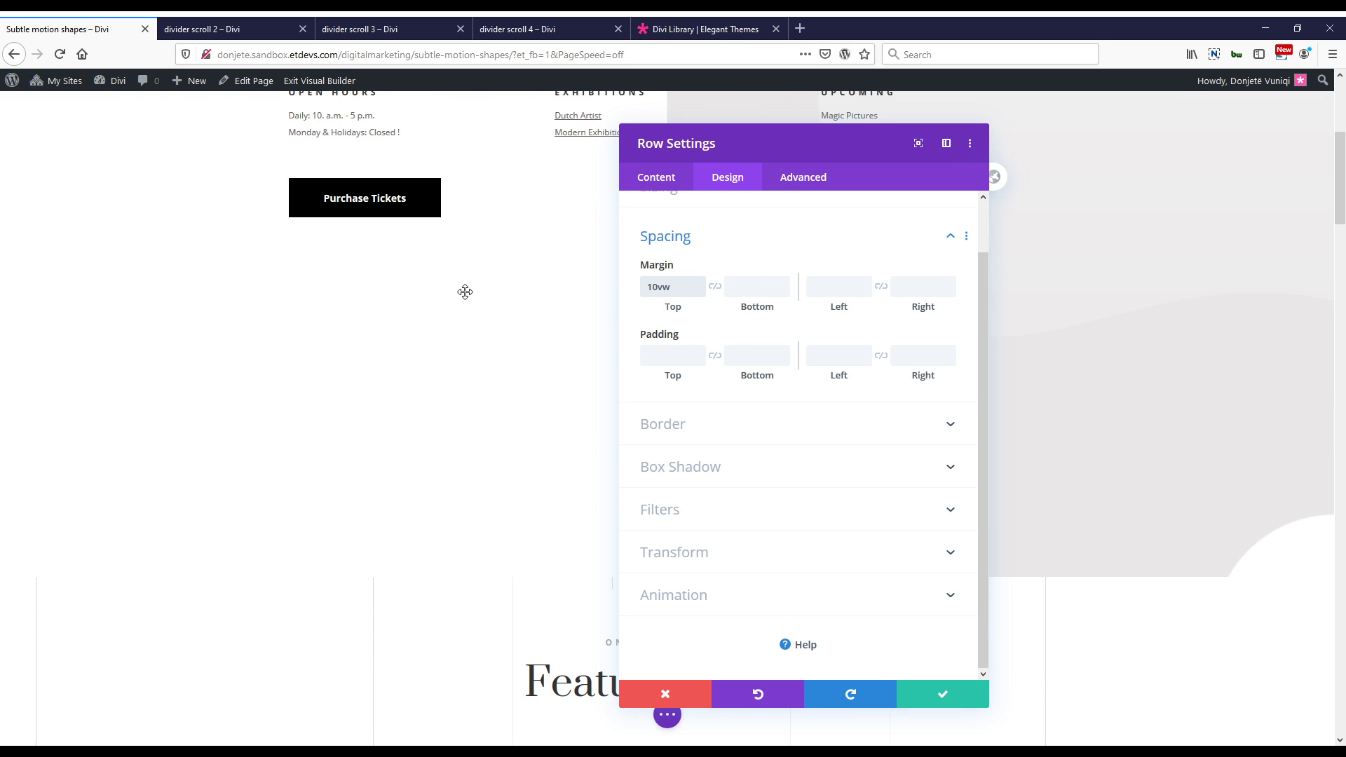
pyautogui.scroll(3, 397, 502)
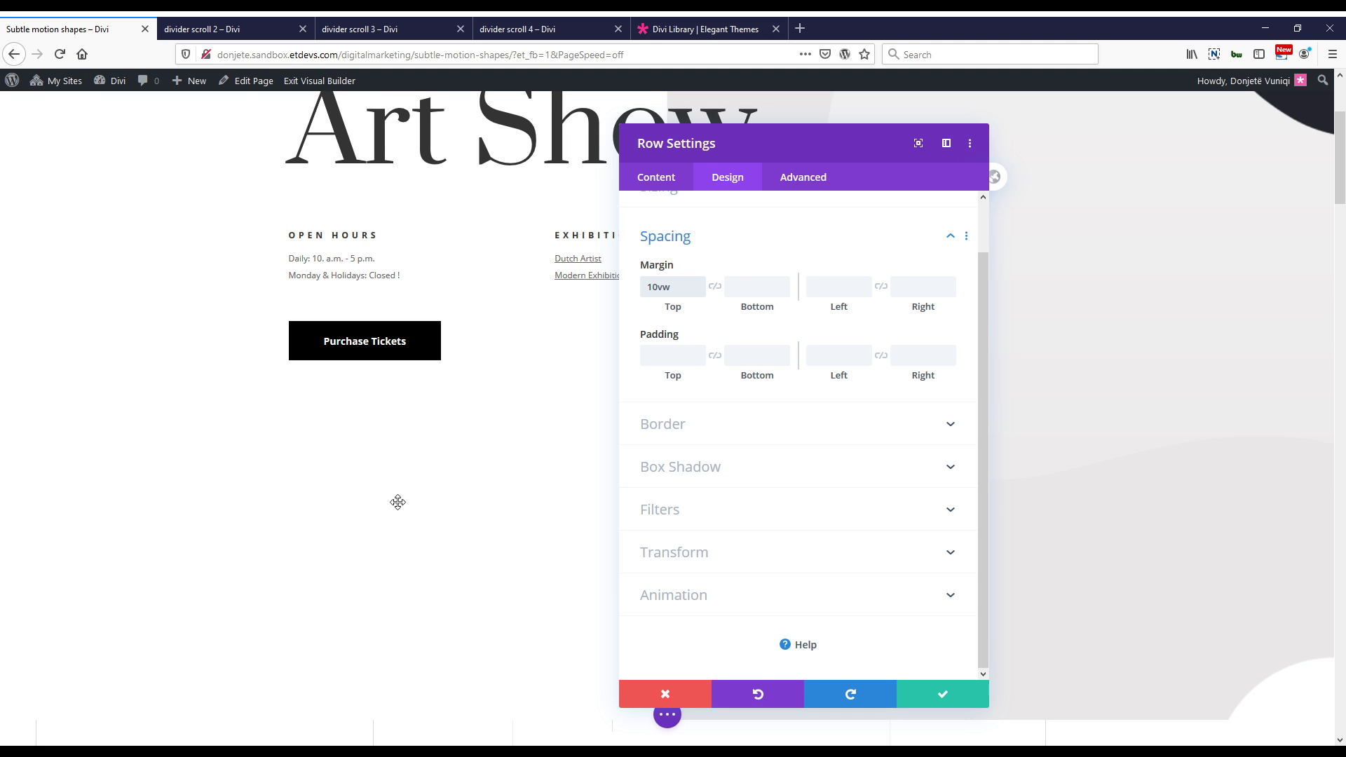
# Set the row's top and bottom padding to 0px with linked values and save the row settings.
pyautogui.click(660, 354)
pyautogui.write('0px')
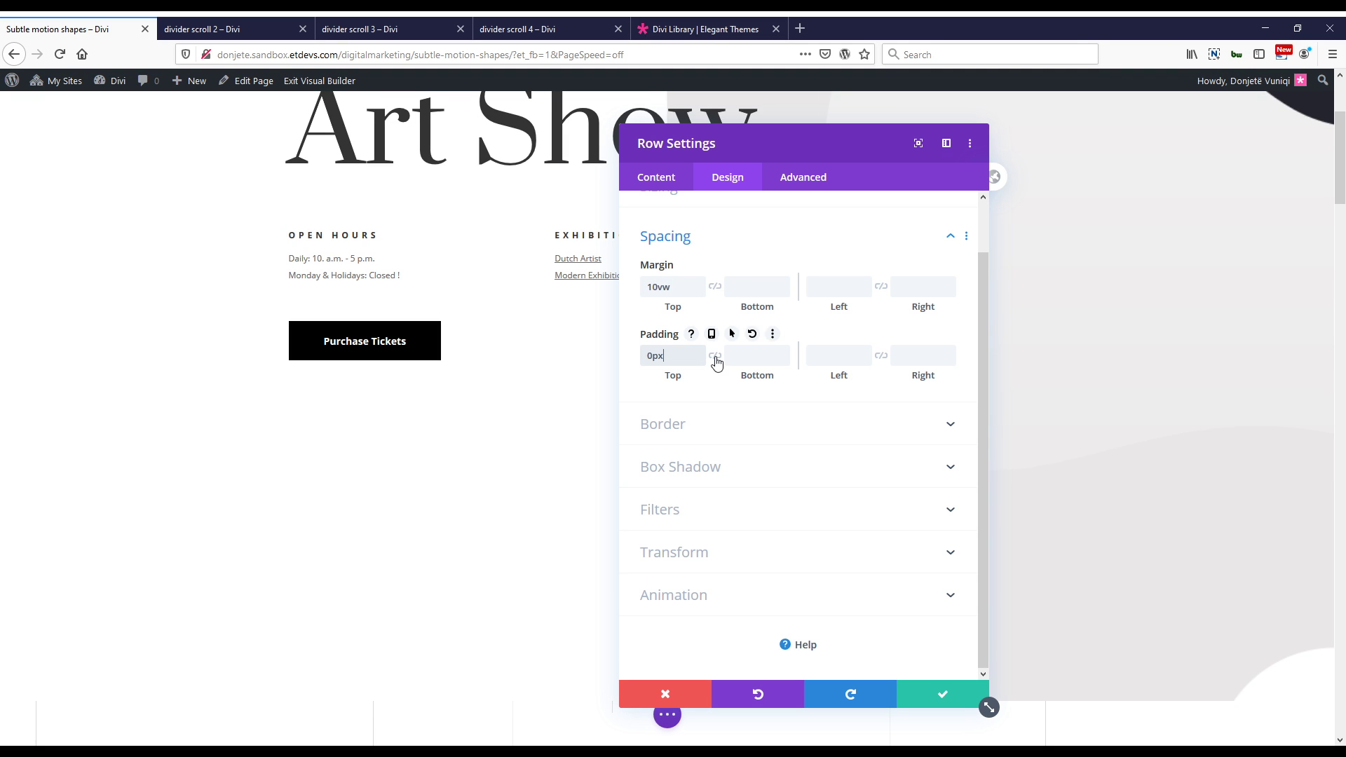
pyautogui.click(715, 356)
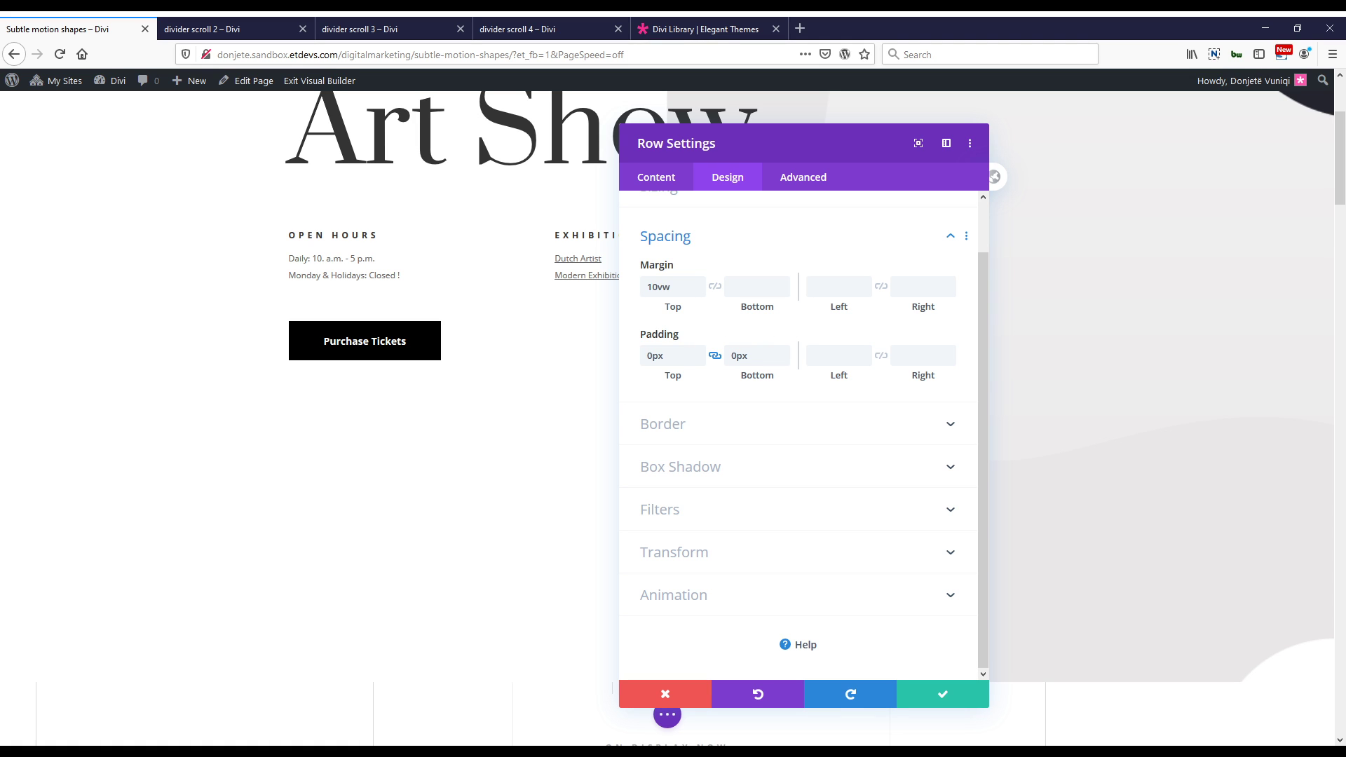
pyautogui.click(943, 694)
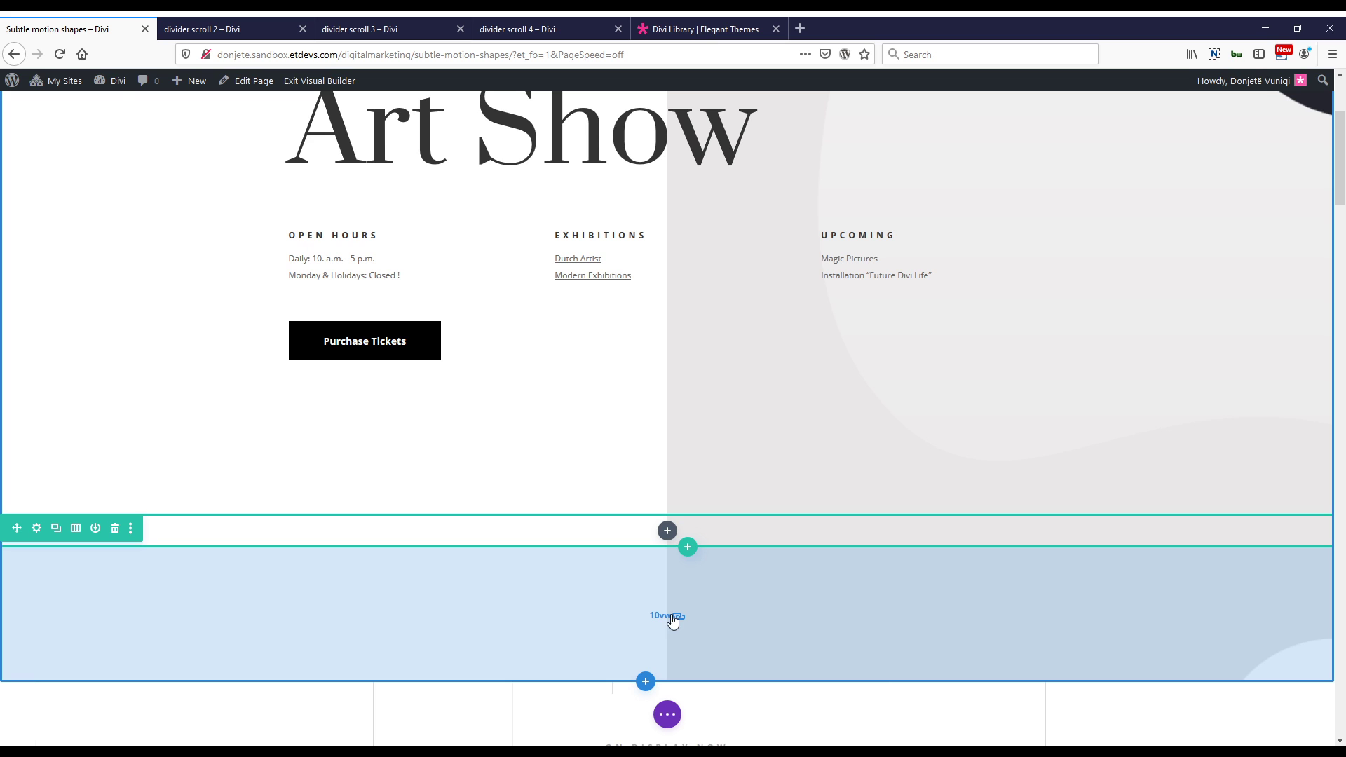
# Unlink the Art Show section's vertical padding, set its bottom padding to 0, and save the section settings and the page.
pyautogui.scroll(3, 673, 622)
pyautogui.click(40, 107)
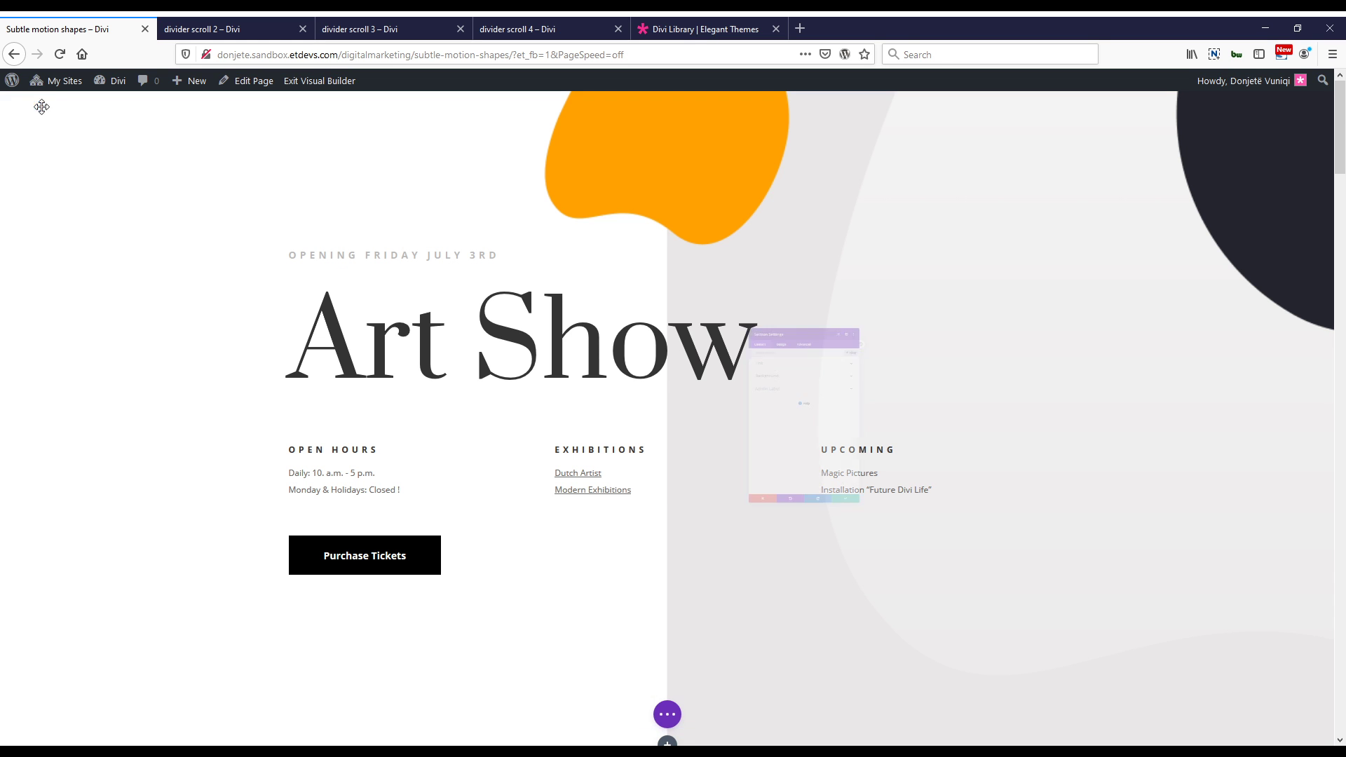
pyautogui.scroll(-2, 358, 217)
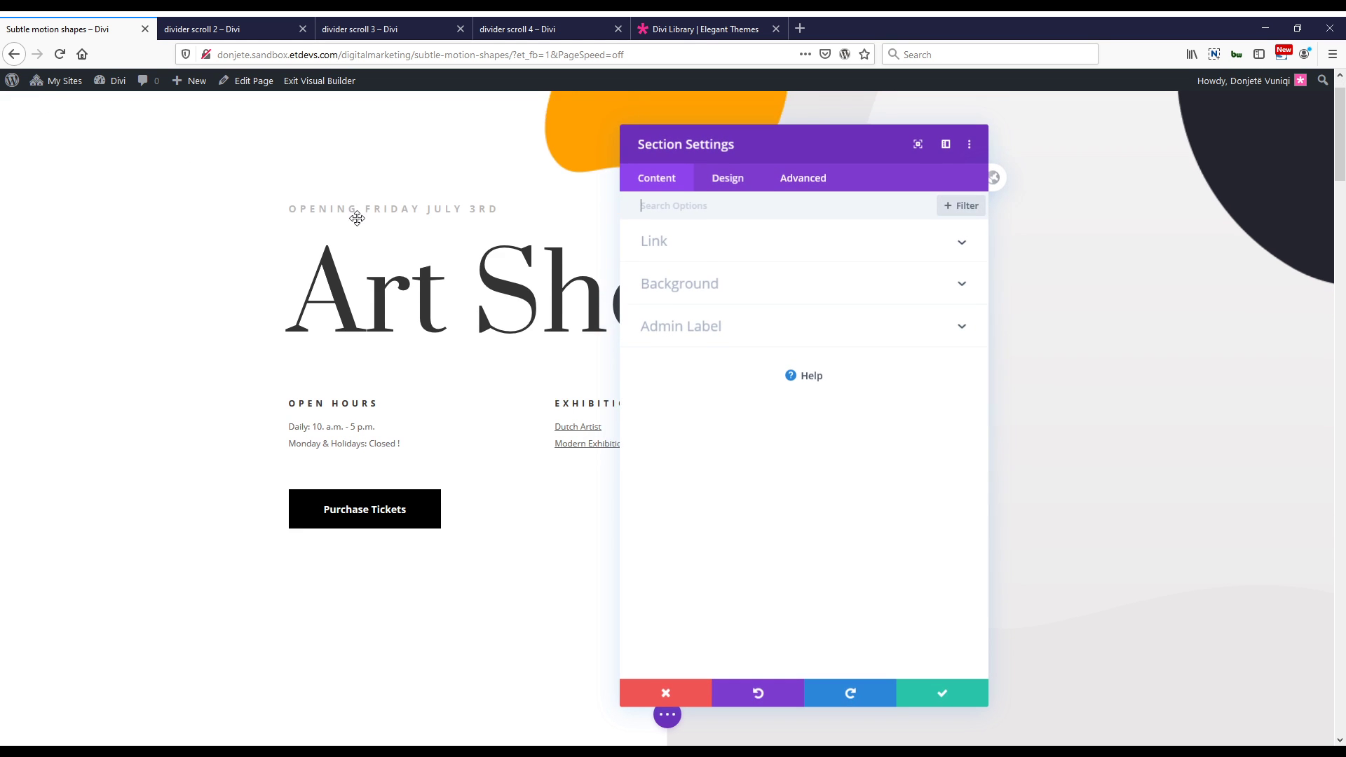
pyautogui.click(725, 173)
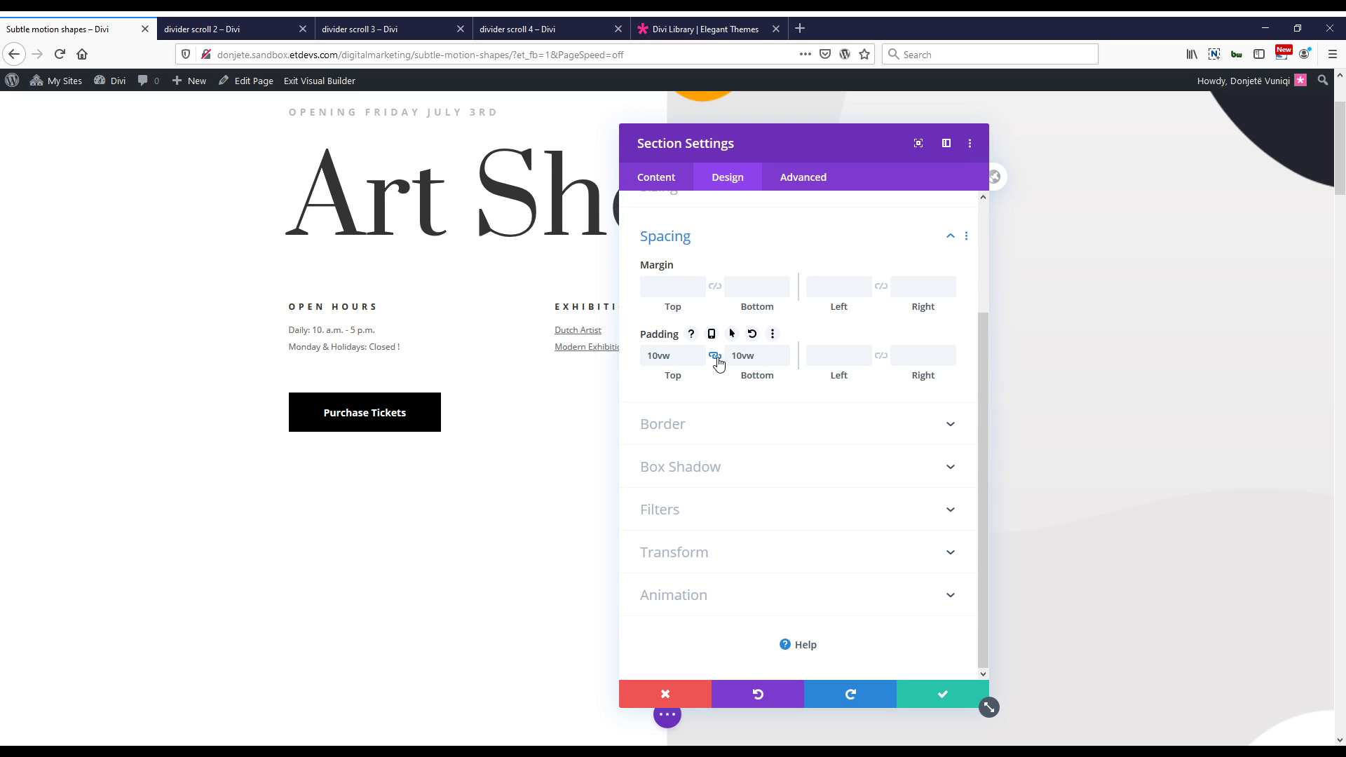
pyautogui.click(716, 356)
pyautogui.click(716, 355)
pyautogui.write('0')
pyautogui.click(933, 694)
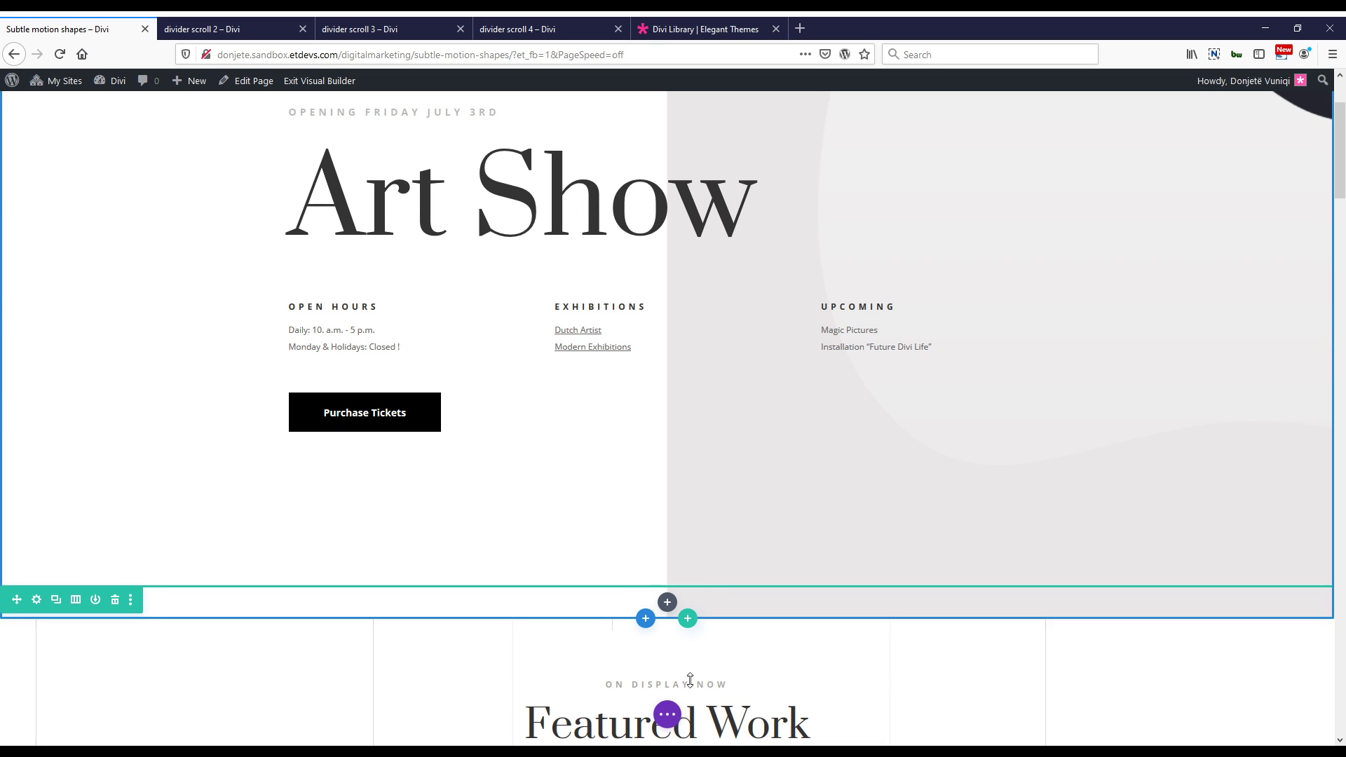
pyautogui.click(667, 715)
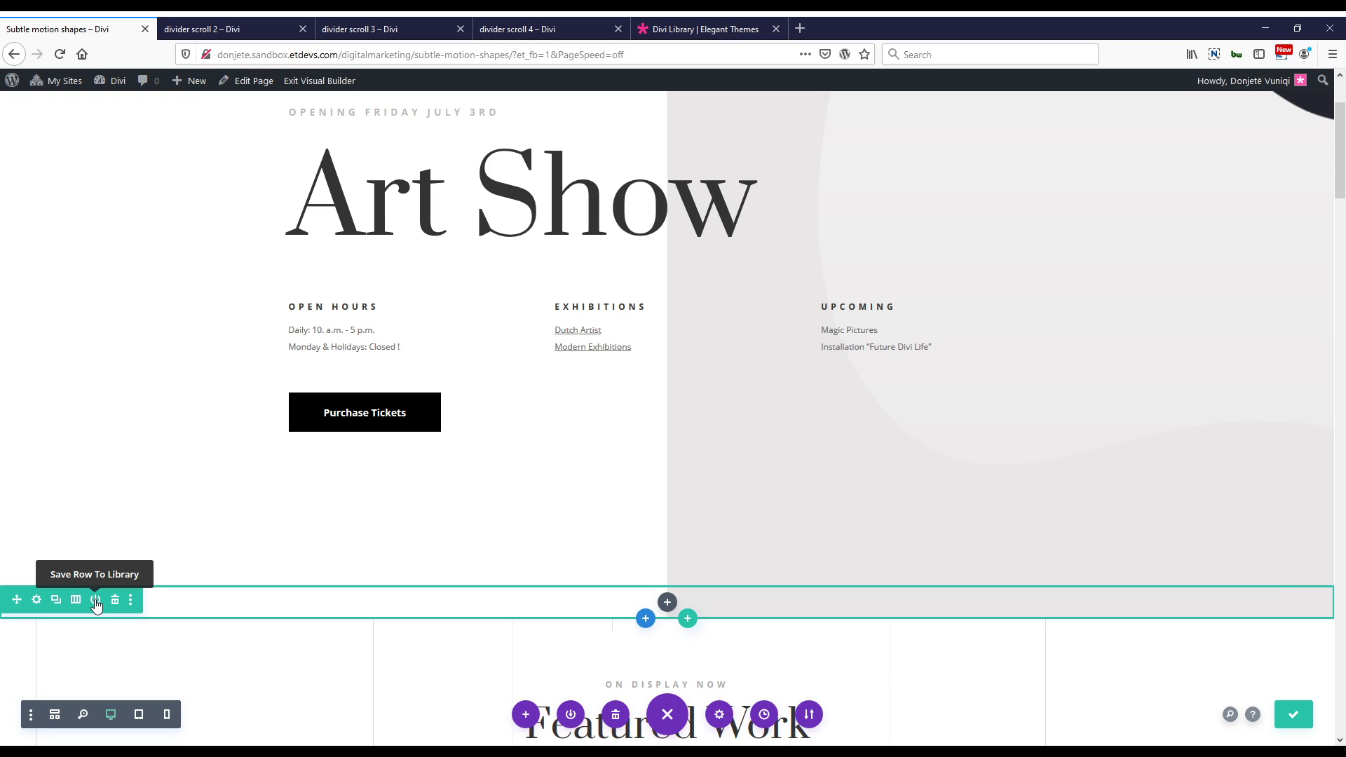
pyautogui.moveTo(716, 564)
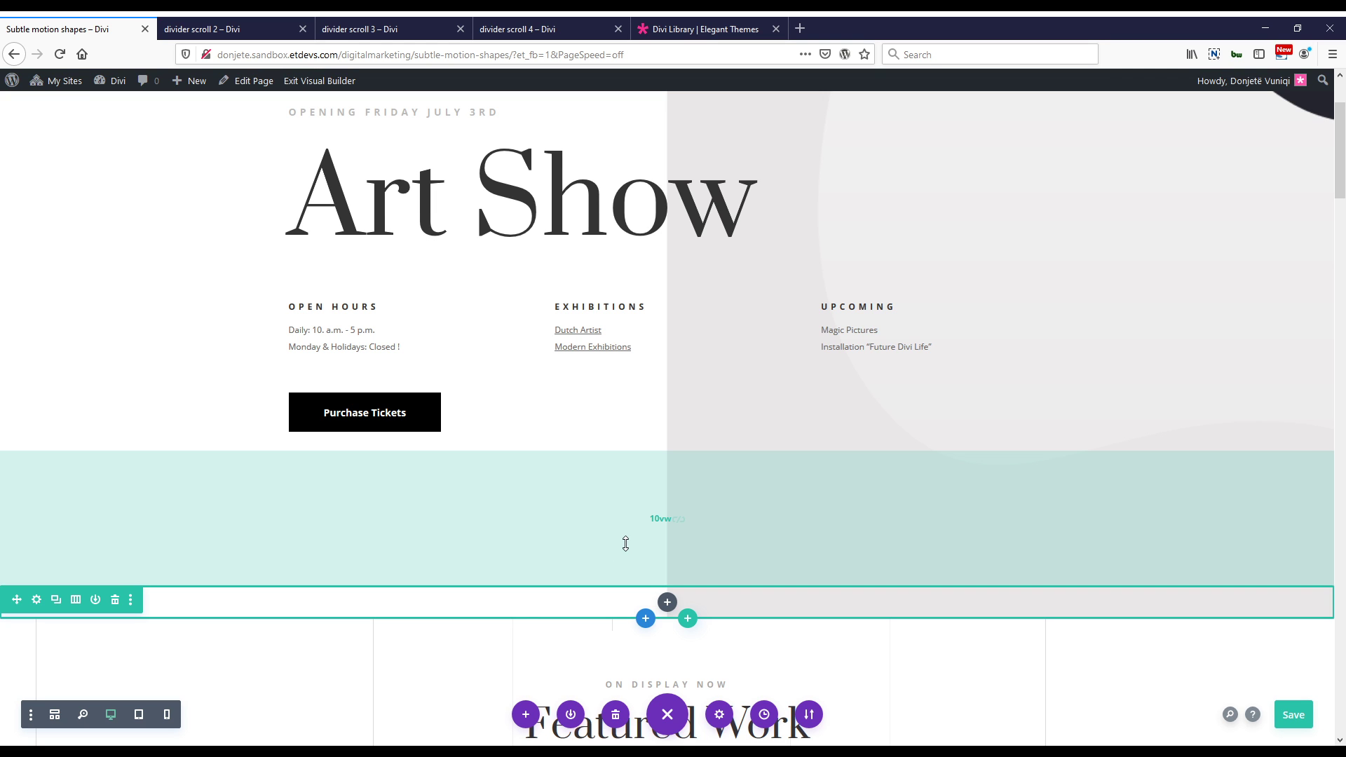
# Switch to the divider scroll 2 page and examine the slanted bar divider between the Art Show and Featured Work sections.
pyautogui.hotkey('ctrl', 'Tab')
pyautogui.scroll(3, 666, 366)
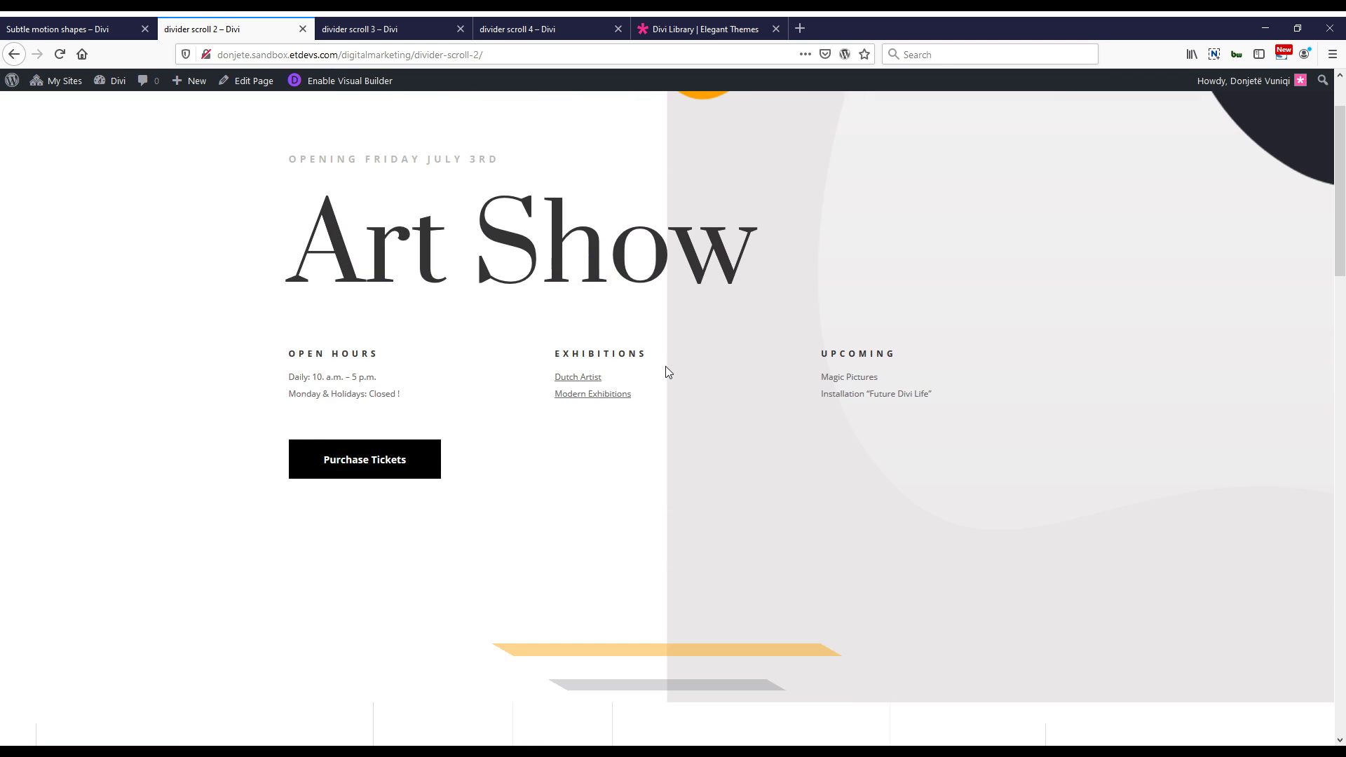
pyautogui.scroll(-5, 666, 366)
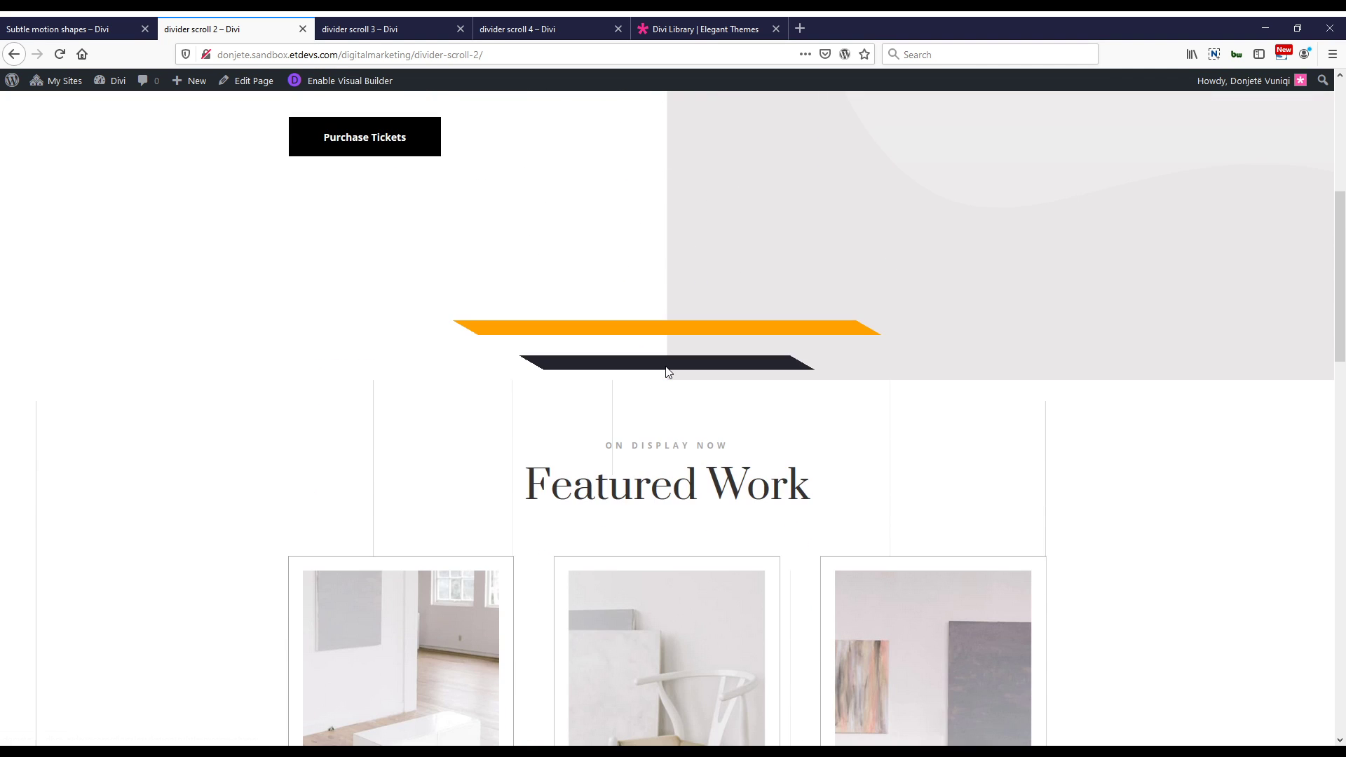
pyautogui.scroll(5, 666, 372)
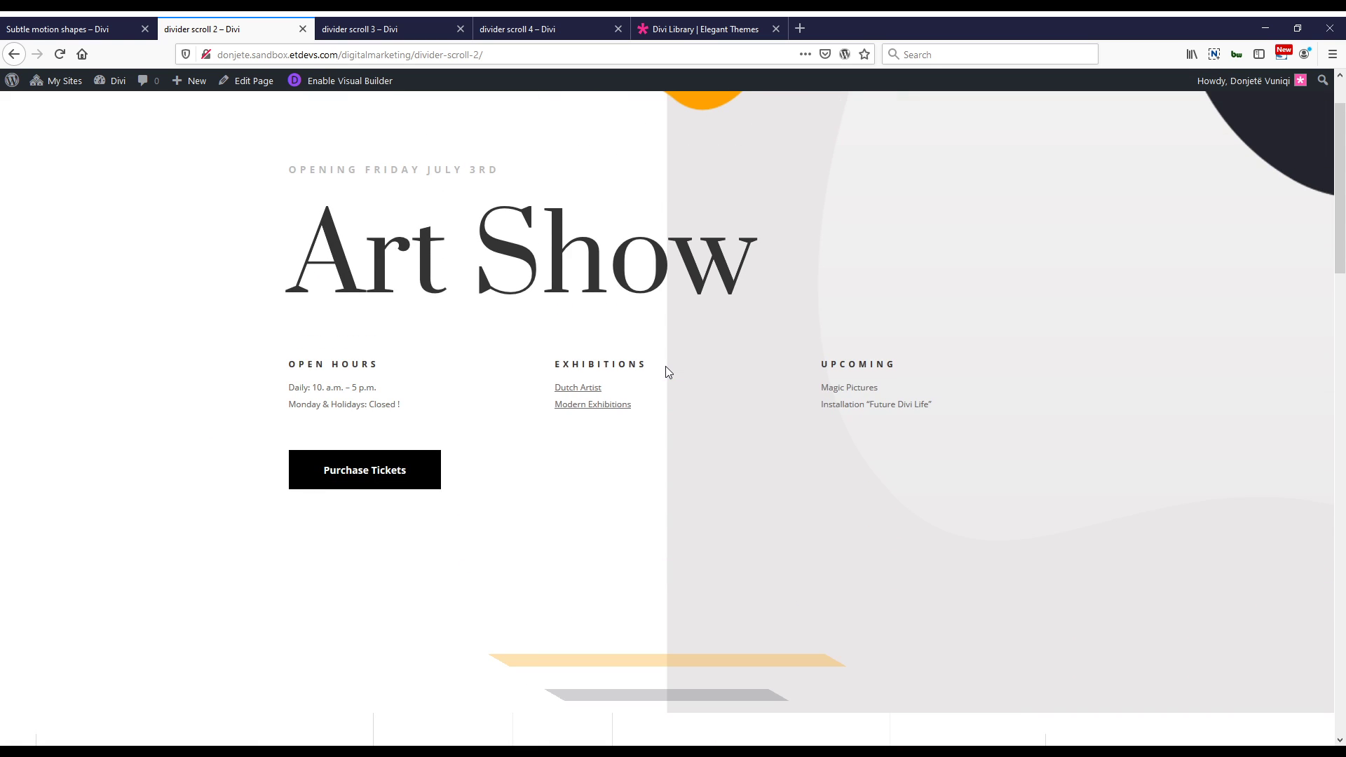
# Examine how the slanted bars above Featured Work animate on the divider scroll 2 page, and return to the Subtle motion shapes page.
pyautogui.scroll(-7, 667, 372)
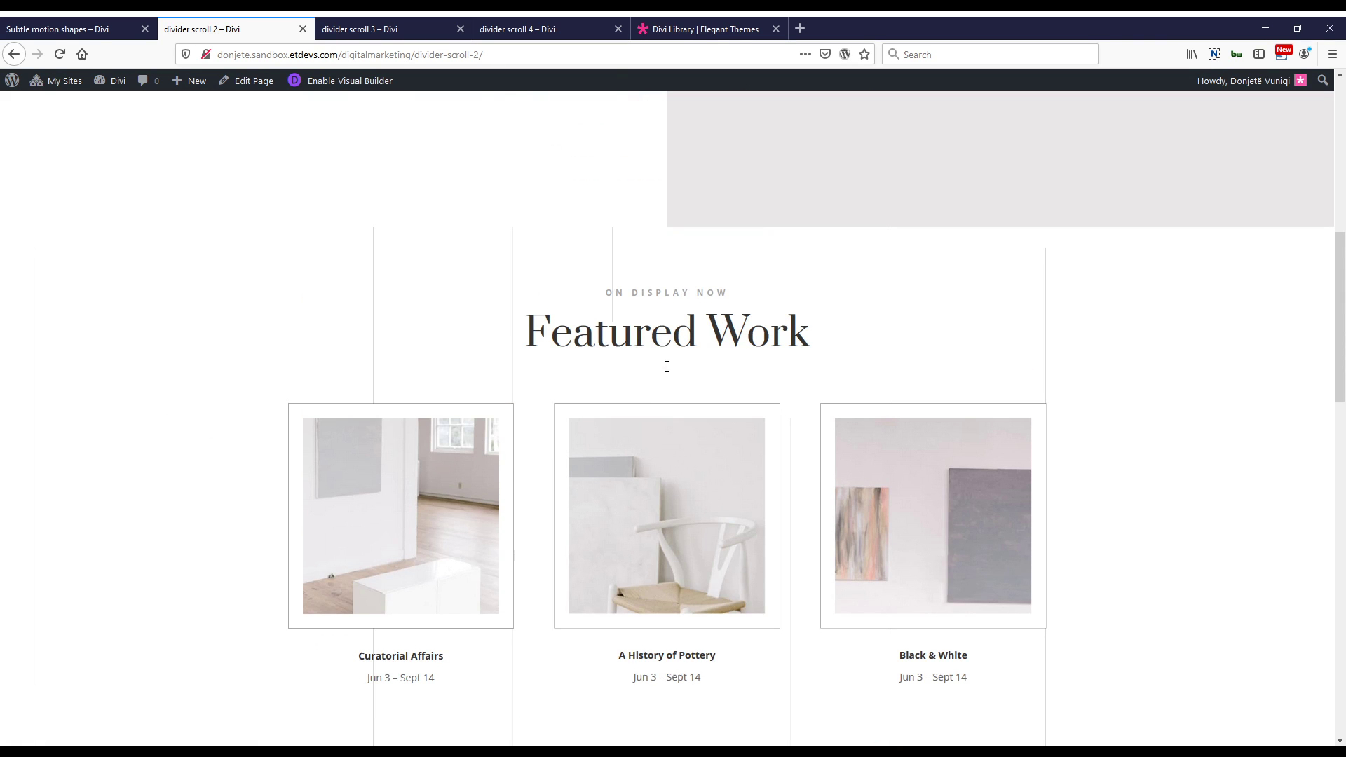
pyautogui.scroll(-1, 667, 367)
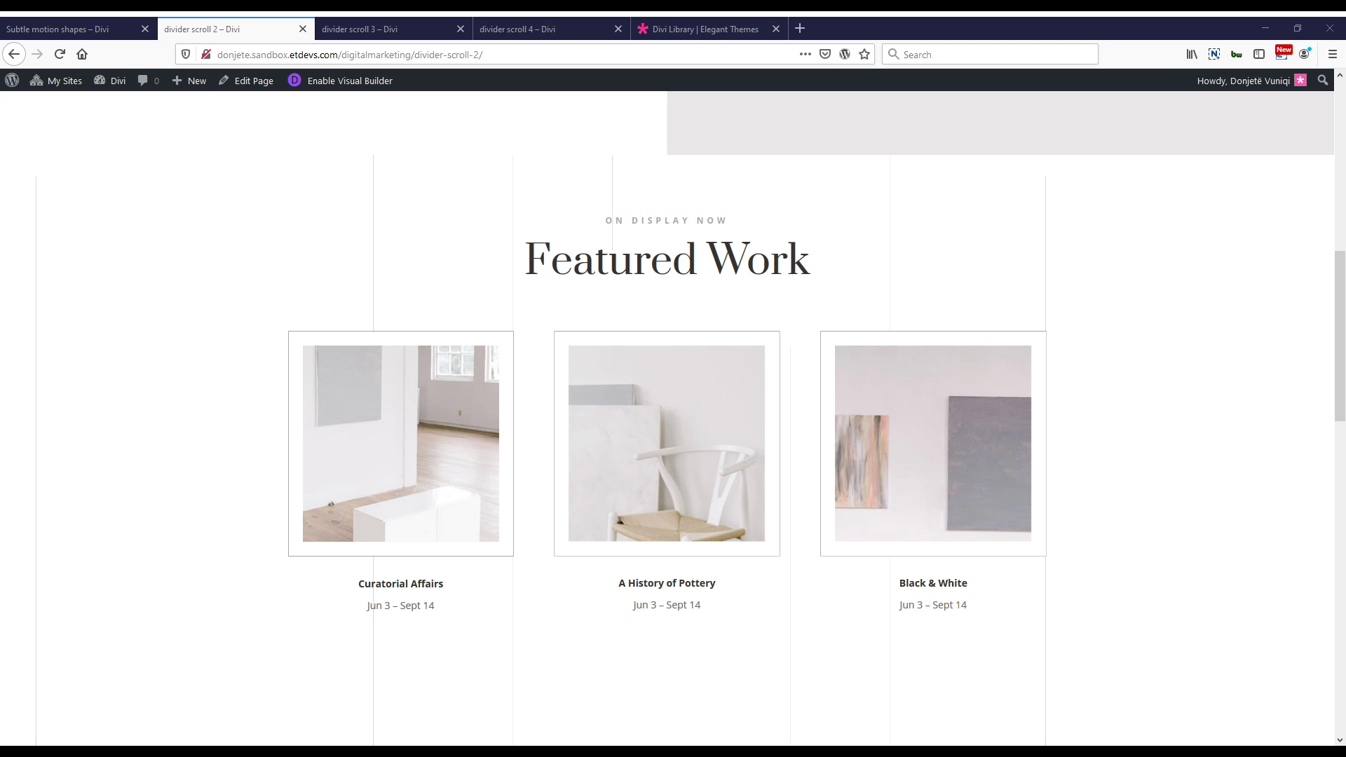
pyautogui.click(122, 24)
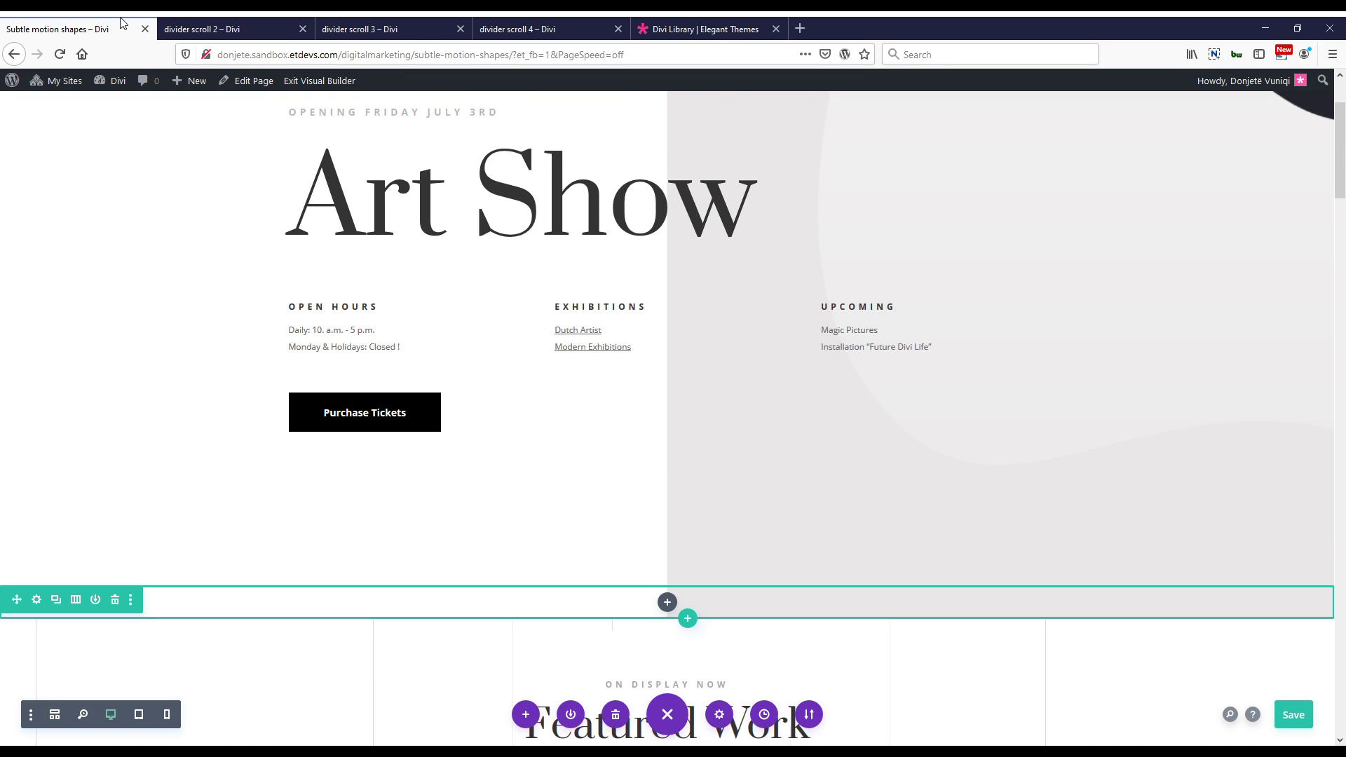
pyautogui.click(255, 25)
pyautogui.scroll(-1, 764, 417)
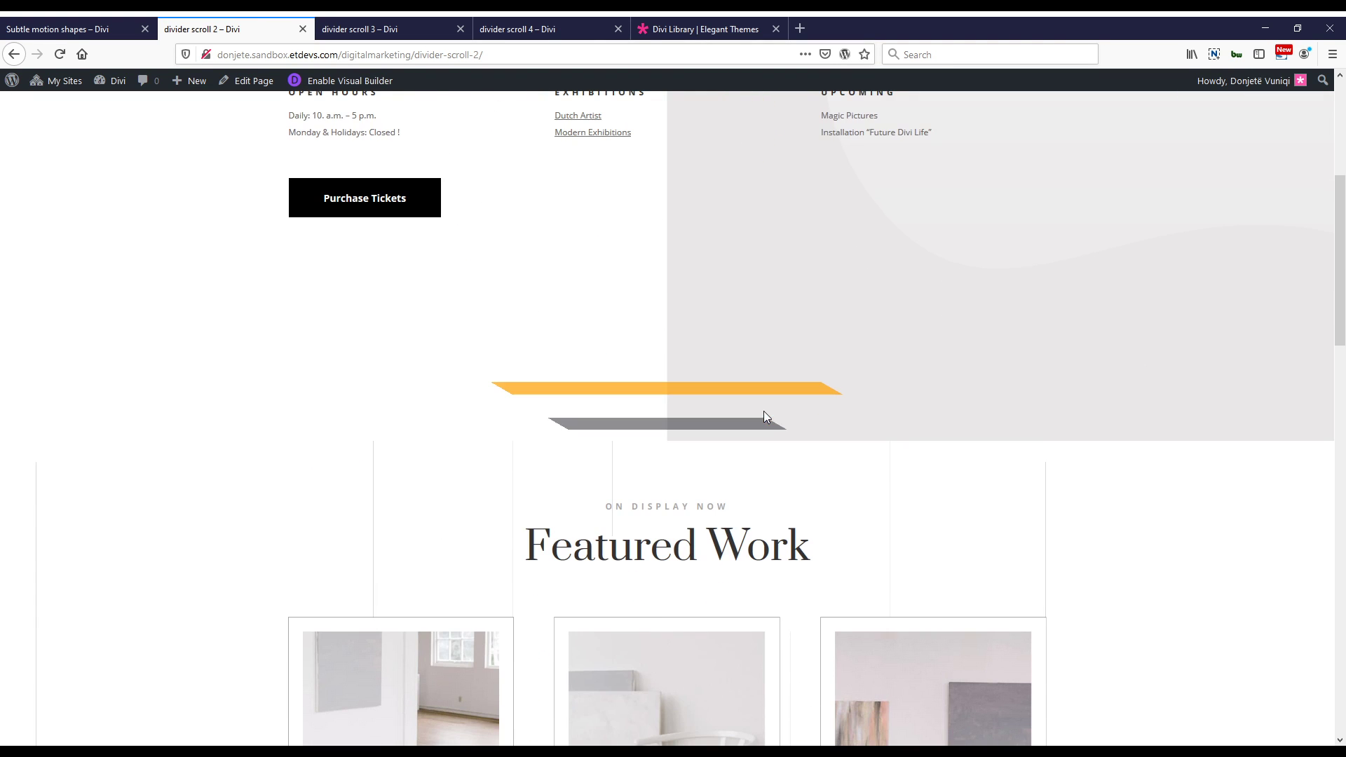
pyautogui.scroll(-2, 764, 416)
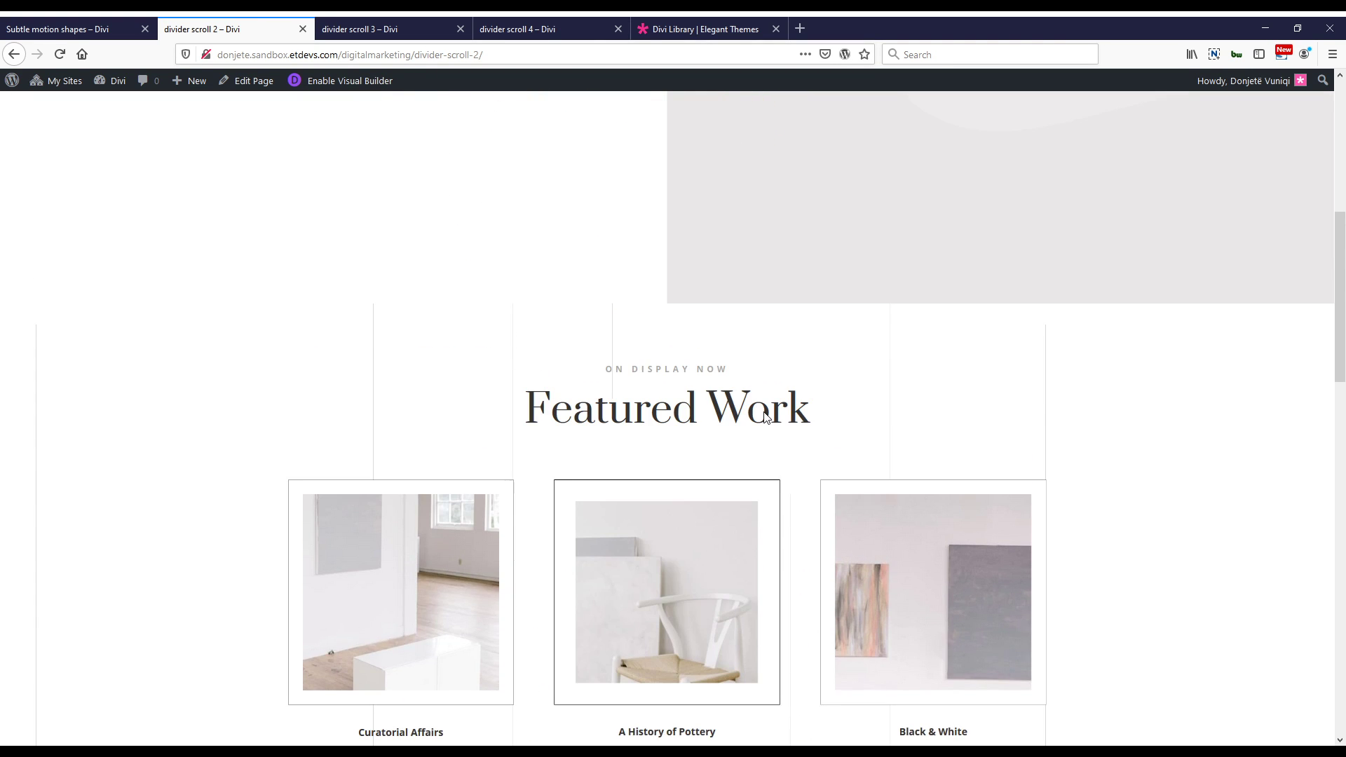
pyautogui.hotkey('ctrl', 'pageup')
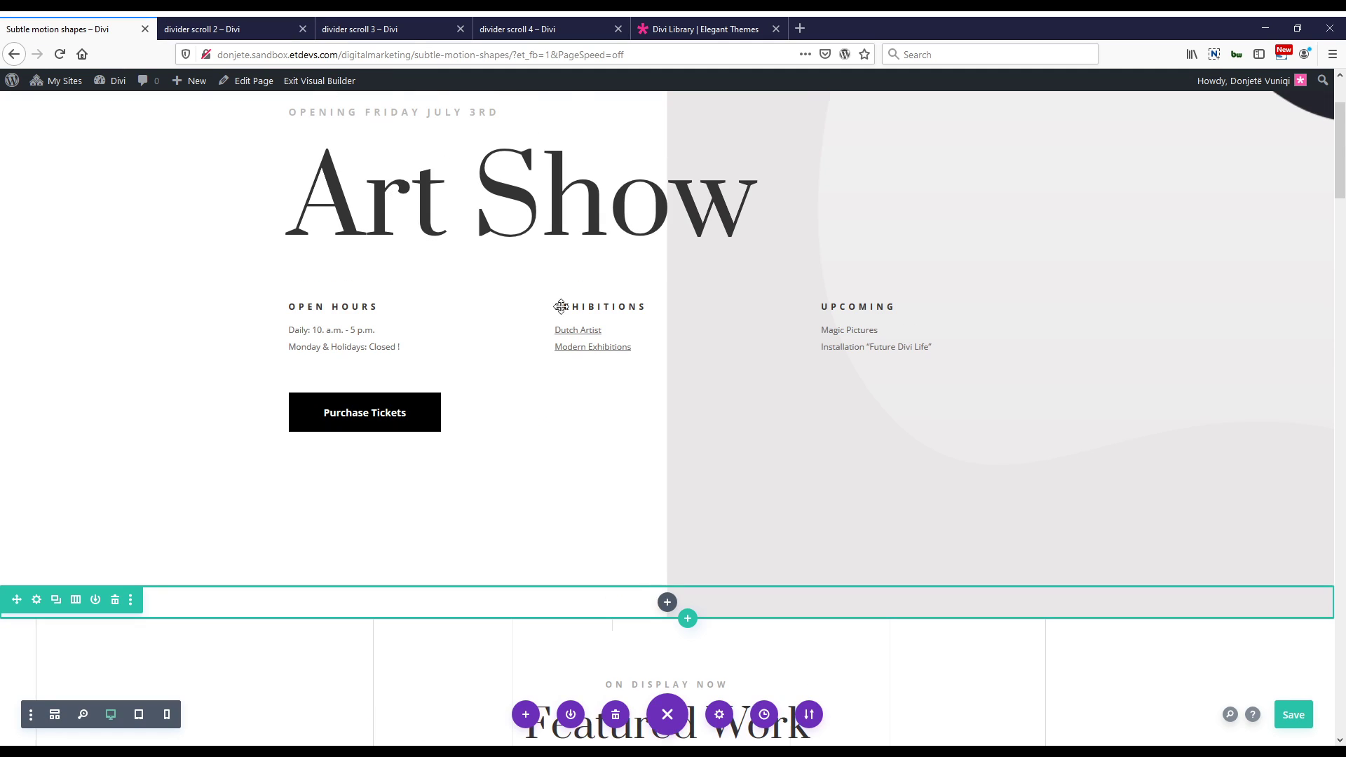
# Insert a Divider module into the empty full-width row below Purchase Tickets and save the page.
pyautogui.click(664, 603)
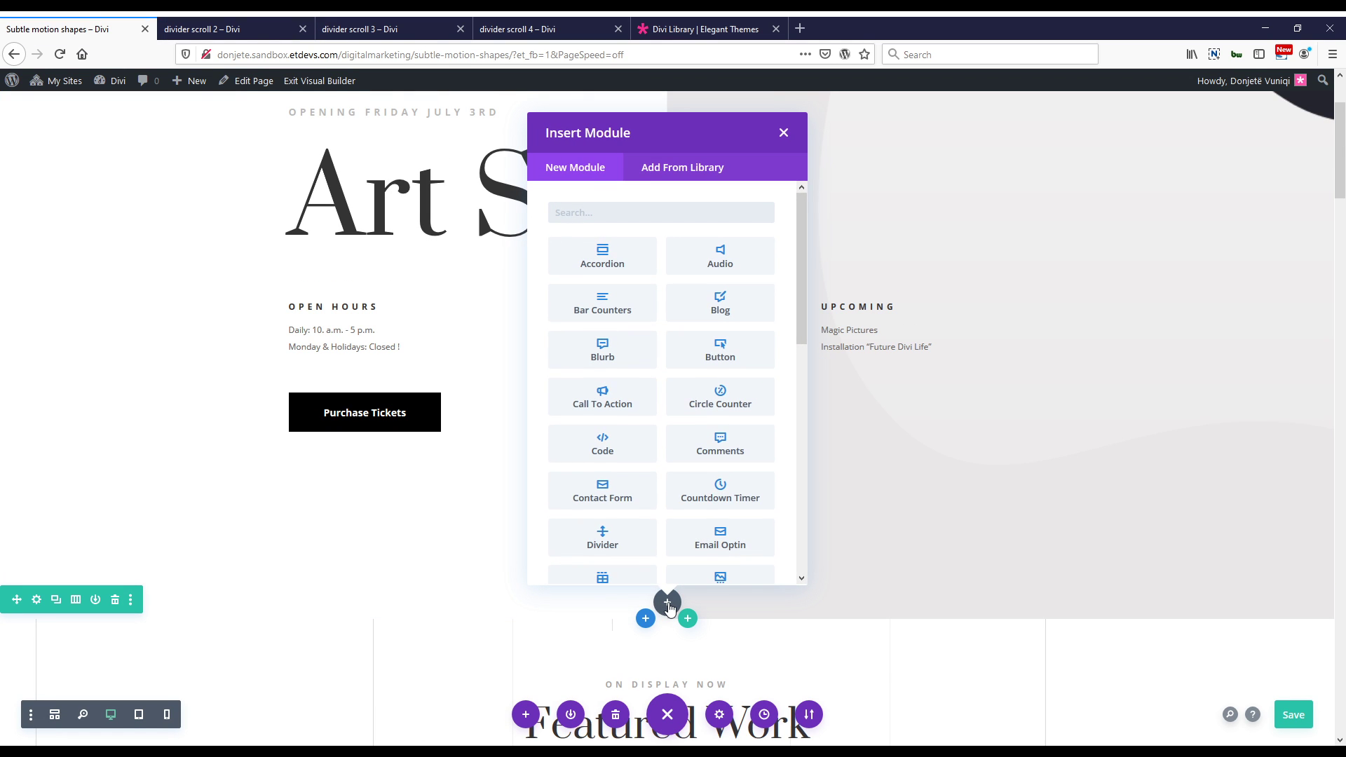
pyautogui.click(668, 605)
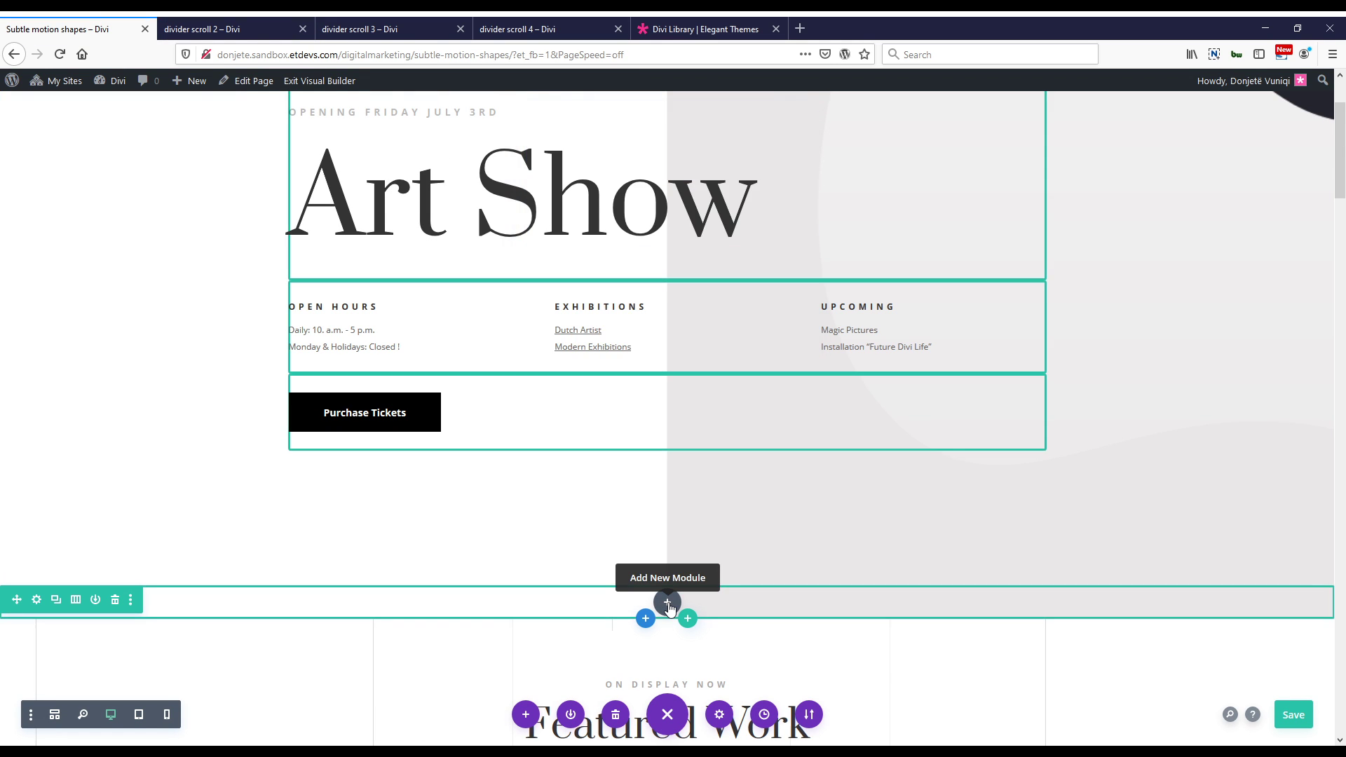
pyautogui.click(617, 432)
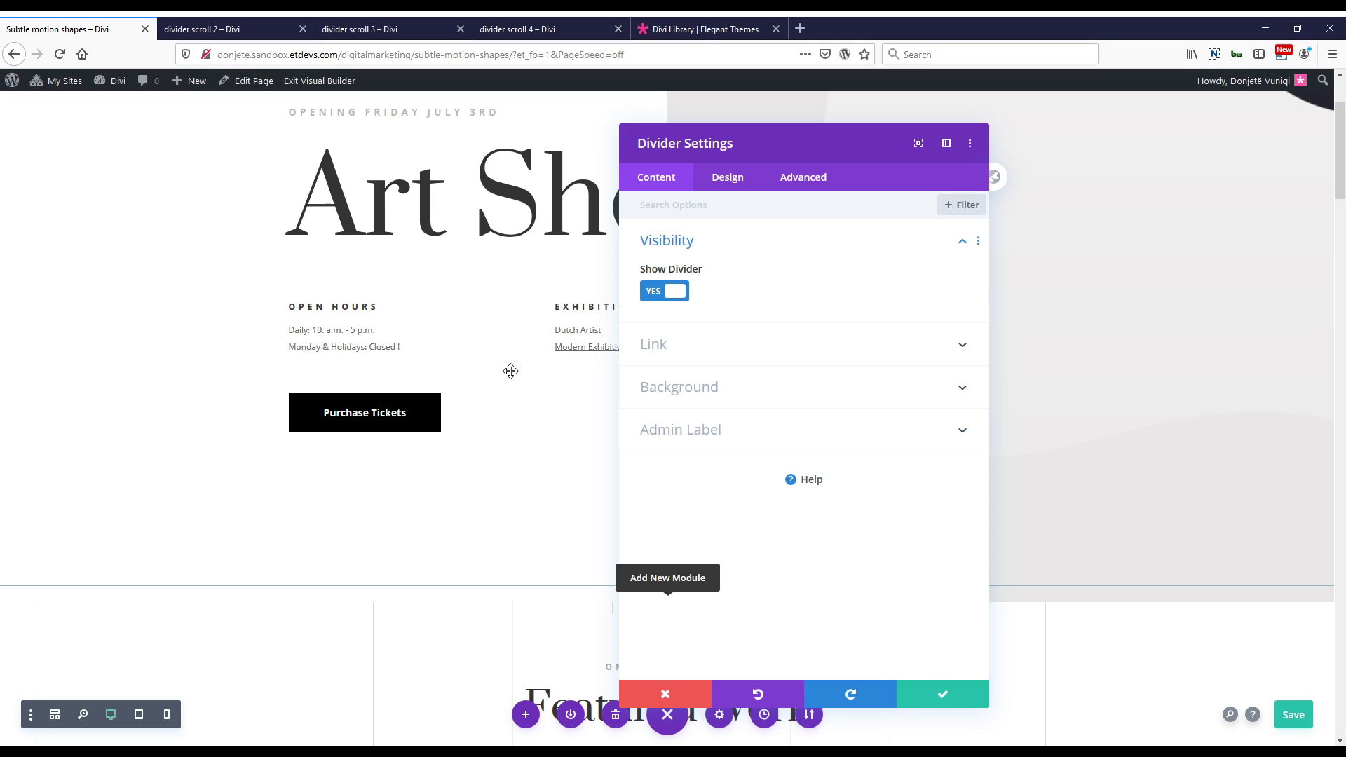
pyautogui.hotkey('ctrl', 's')
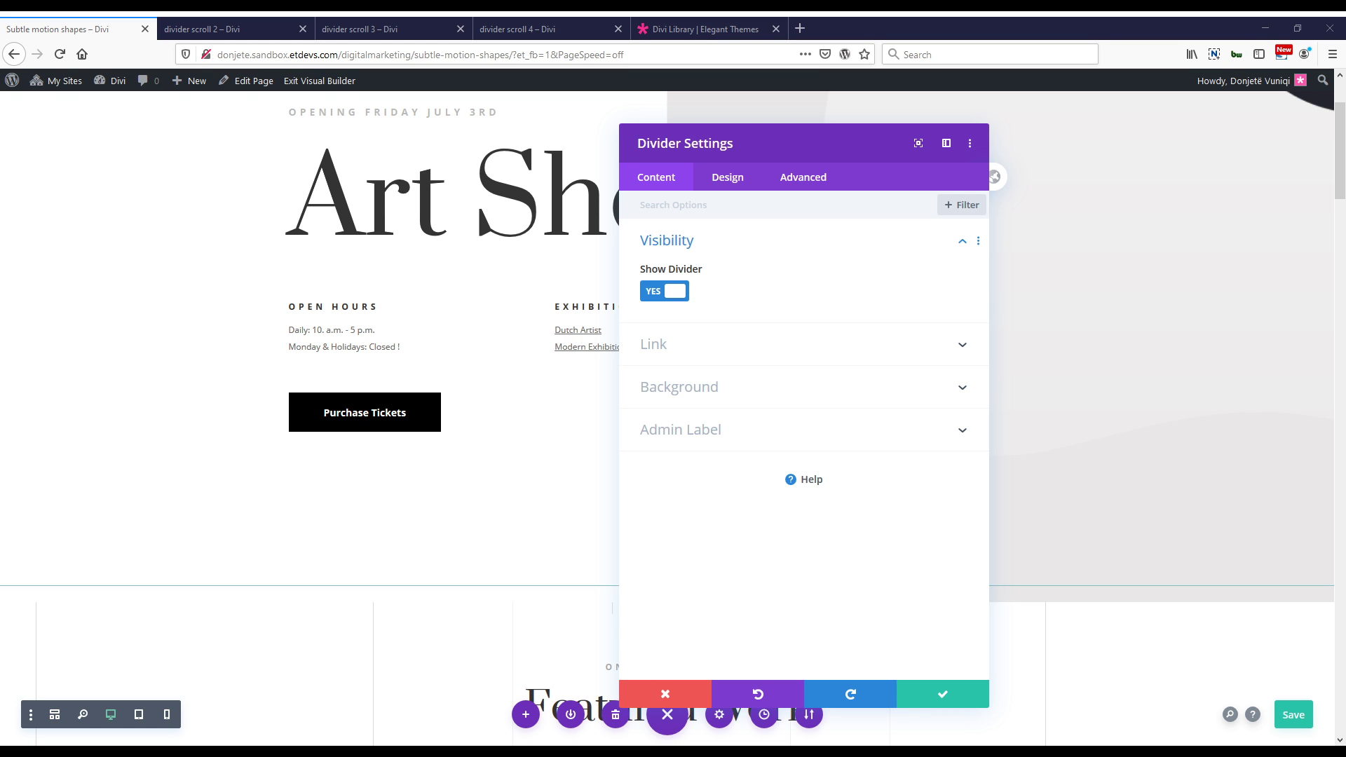
# Set the divider's line color to #ffa100 and open its sizing options.
pyautogui.click(733, 181)
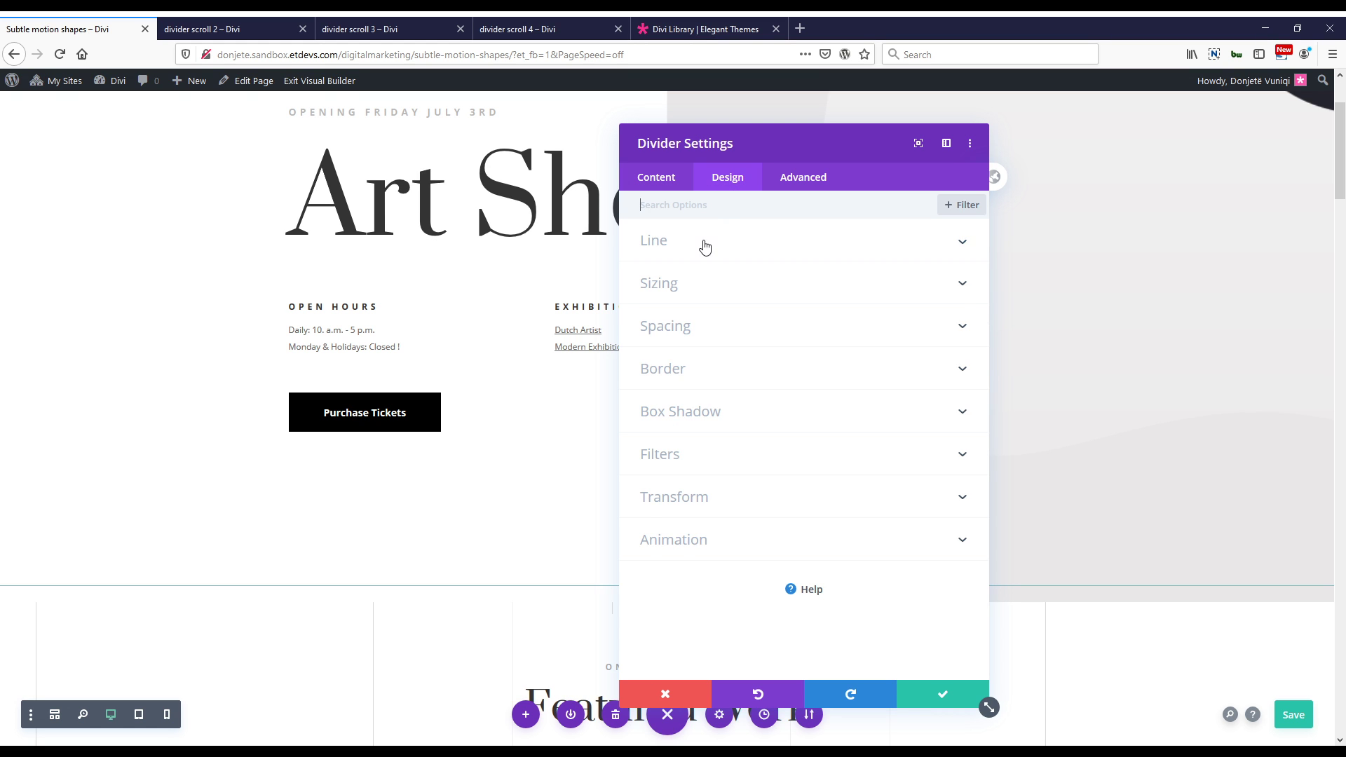
pyautogui.click(689, 260)
pyautogui.click(659, 303)
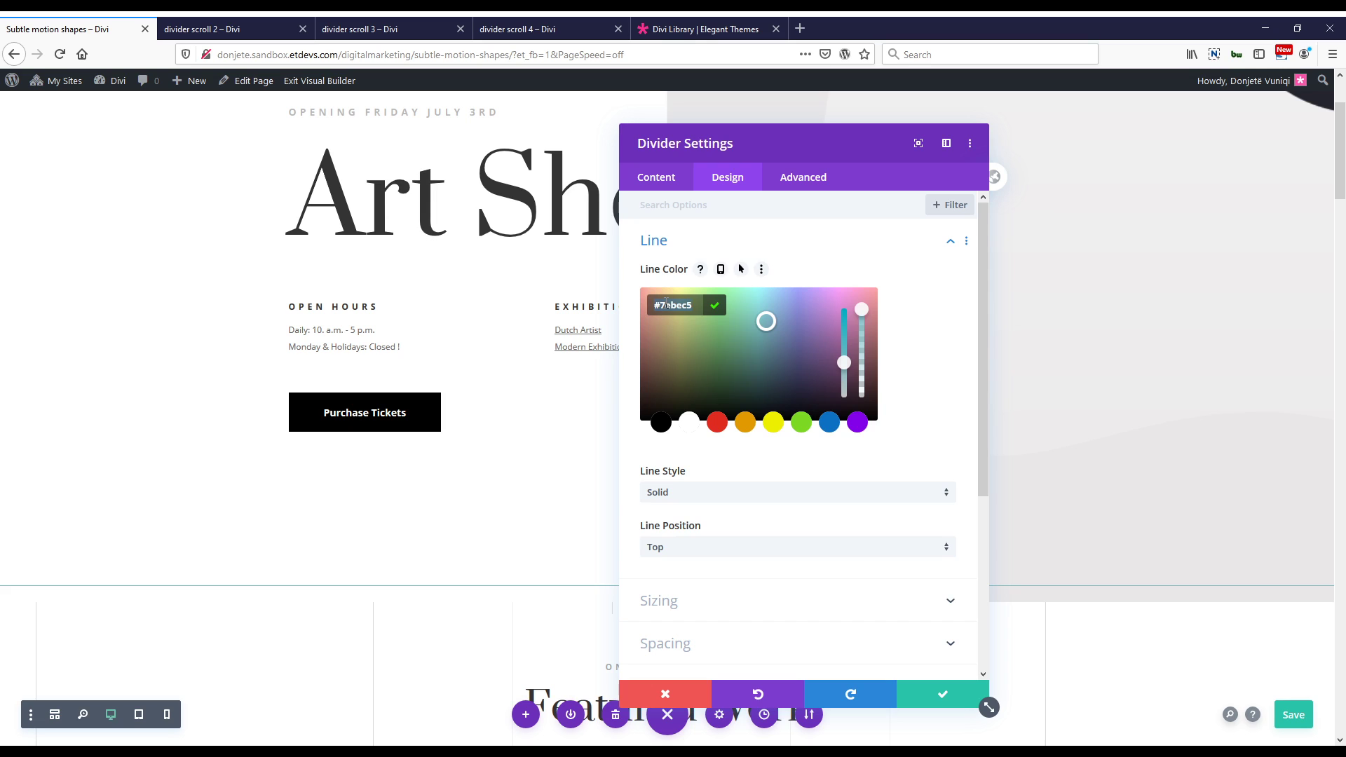
pyautogui.write('#ffa100')
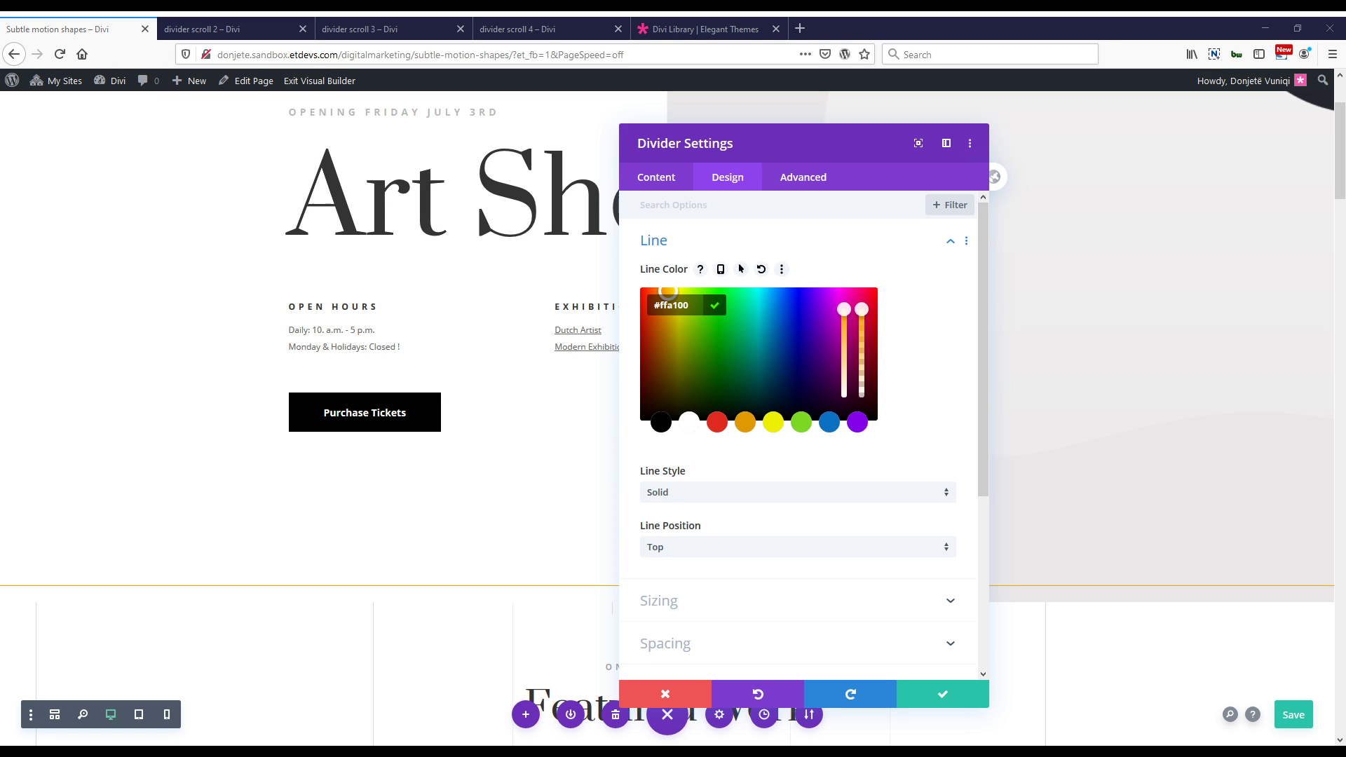
pyautogui.click(677, 600)
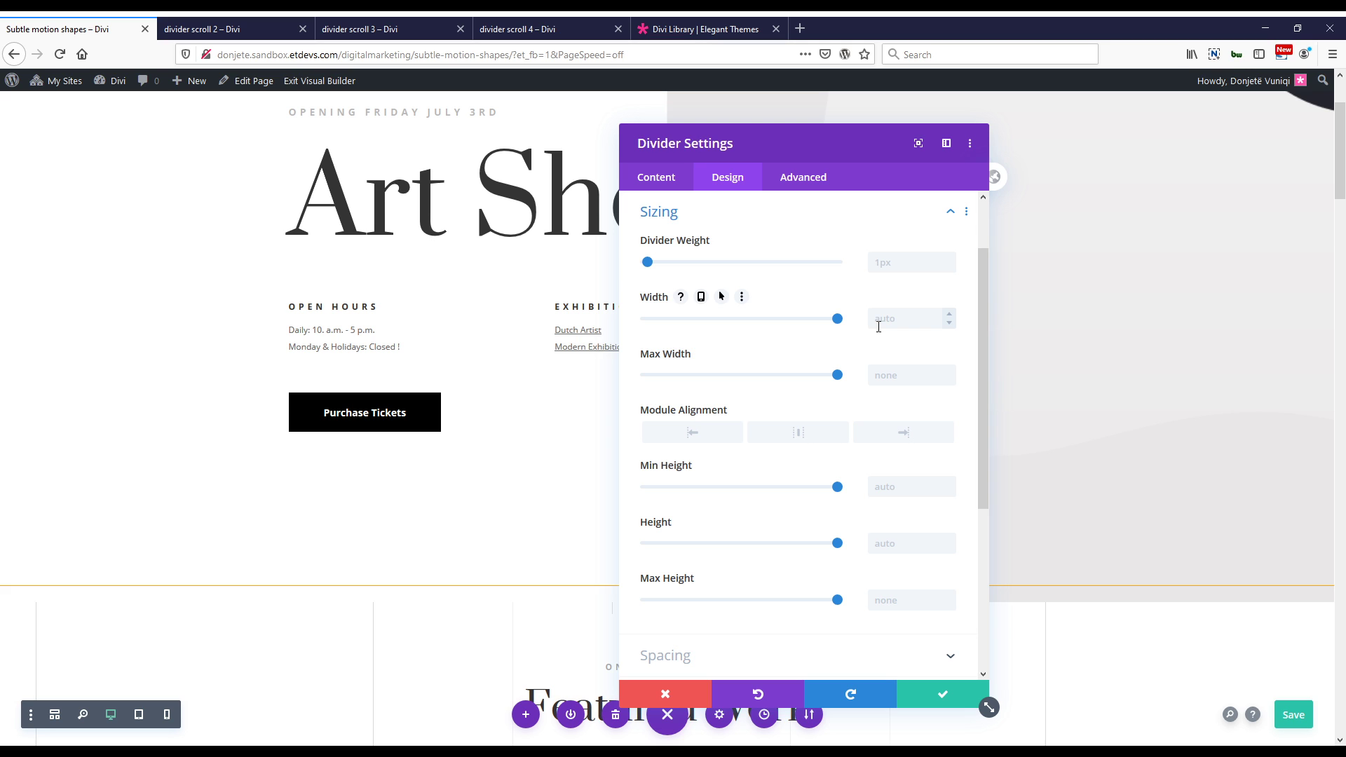
# Recheck the slanted bars' shape and movement on the divider scroll 2 page and return to the divider's sizing options.
pyautogui.hotkey('ctrl', 'Tab')
pyautogui.scroll(-2, 730, 389)
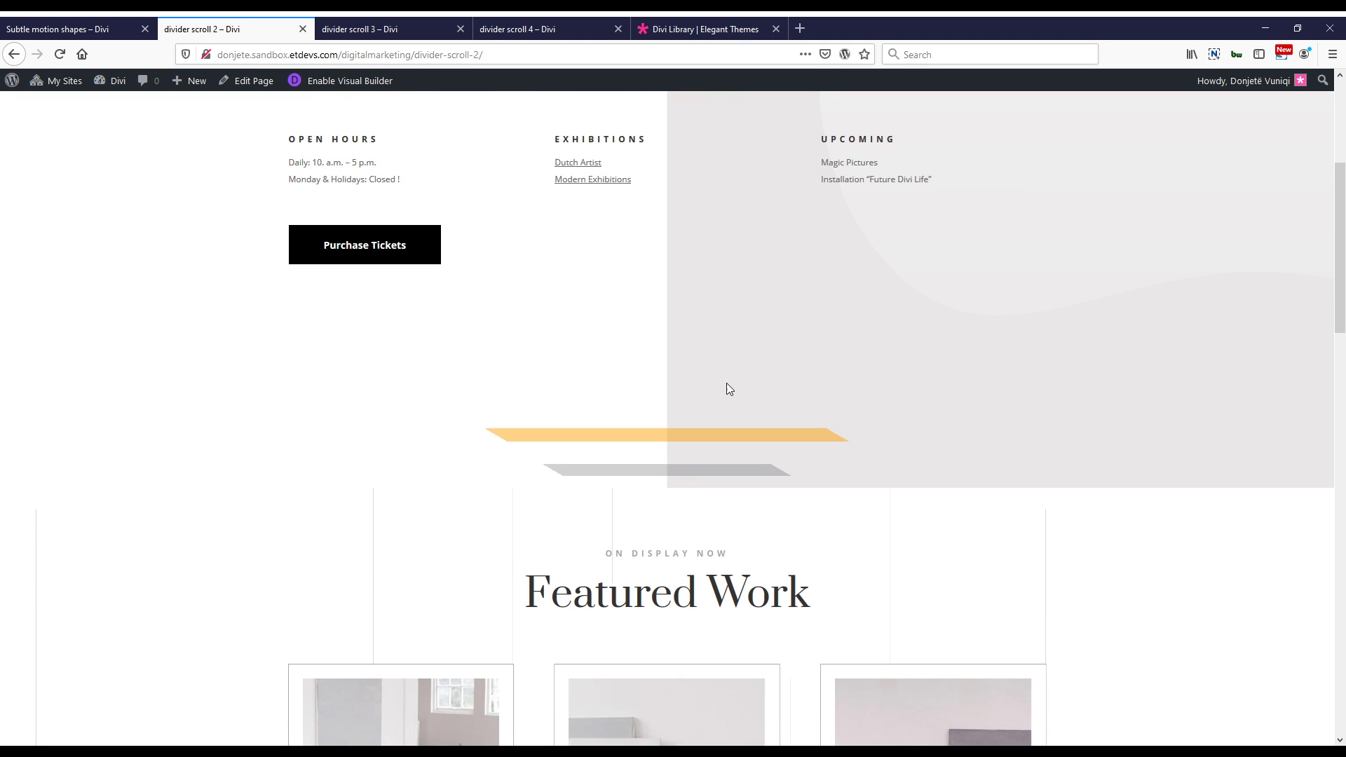
pyautogui.scroll(-5, 728, 388)
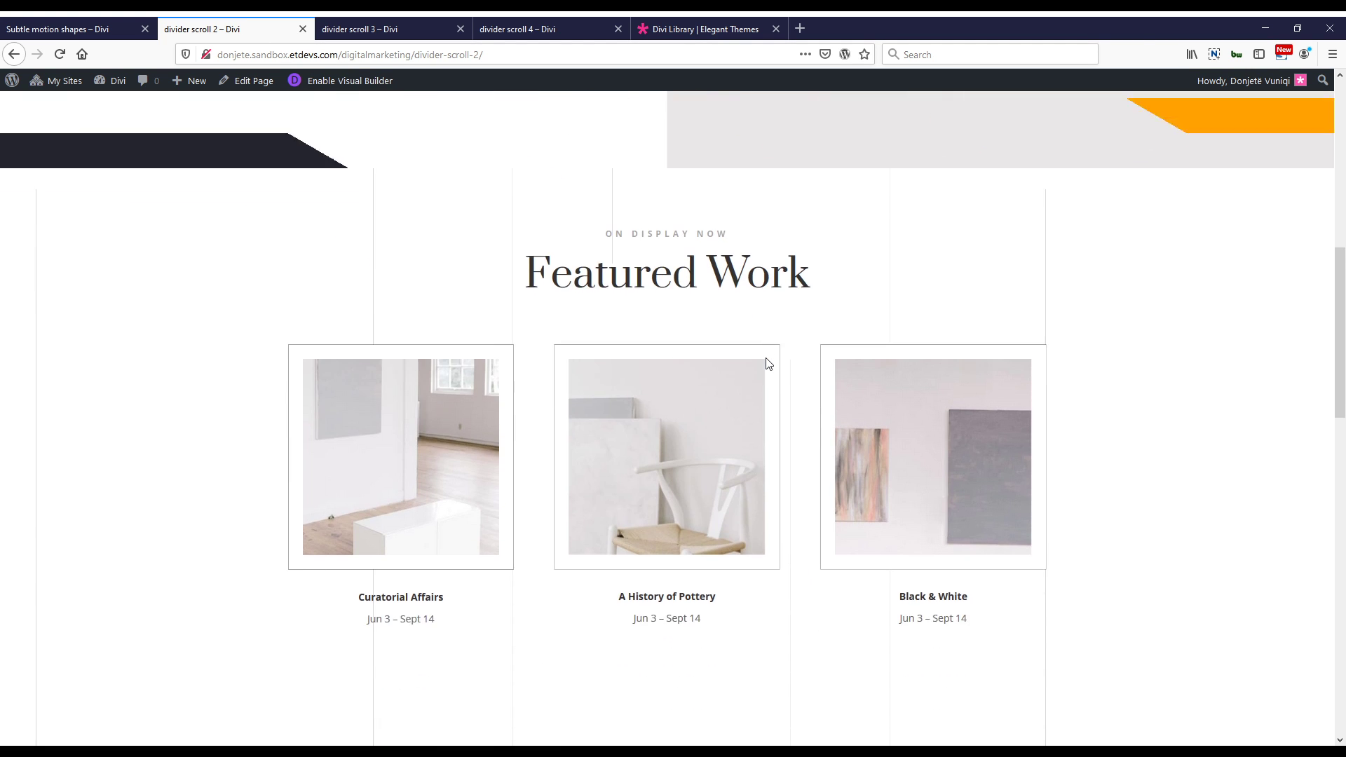
pyautogui.scroll(1, 766, 358)
pyautogui.scroll(7, 767, 358)
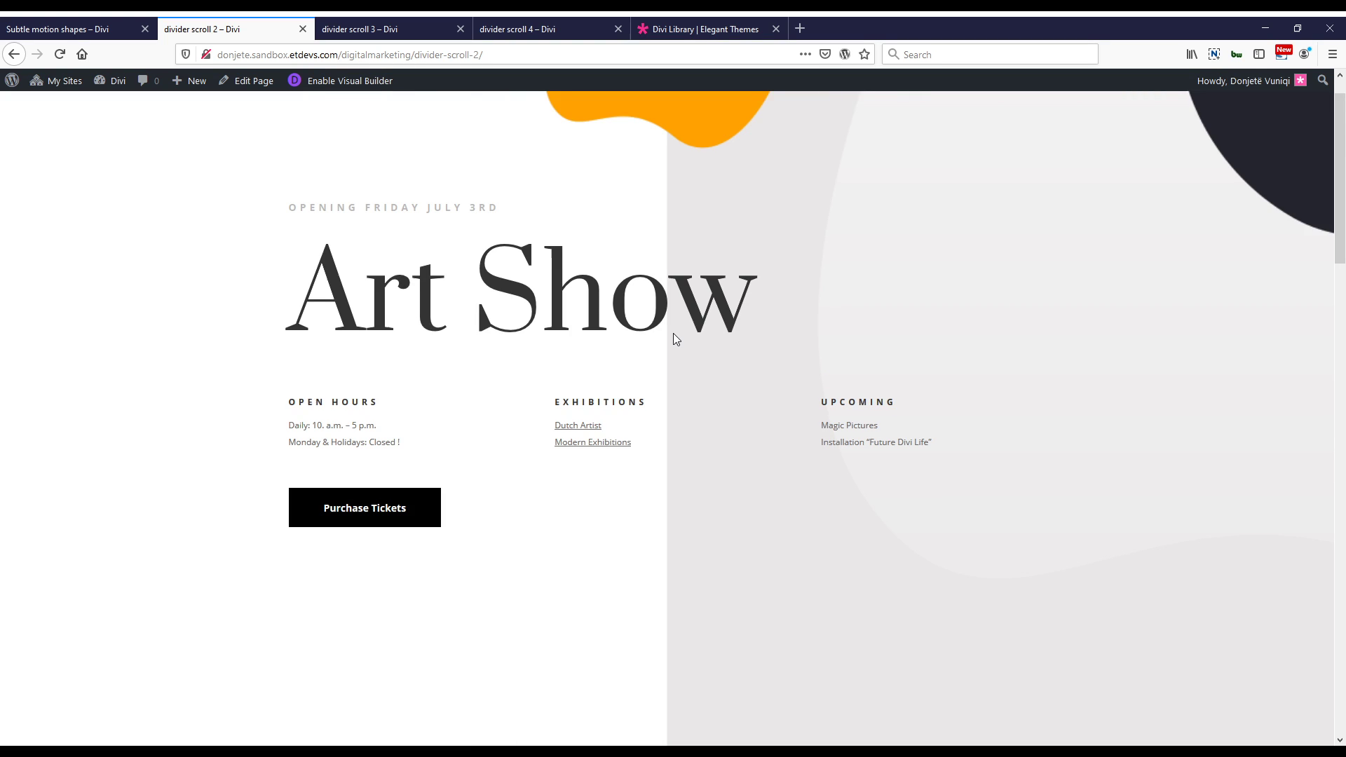
pyautogui.hotkey('ctrl', 'shift', 'Tab')
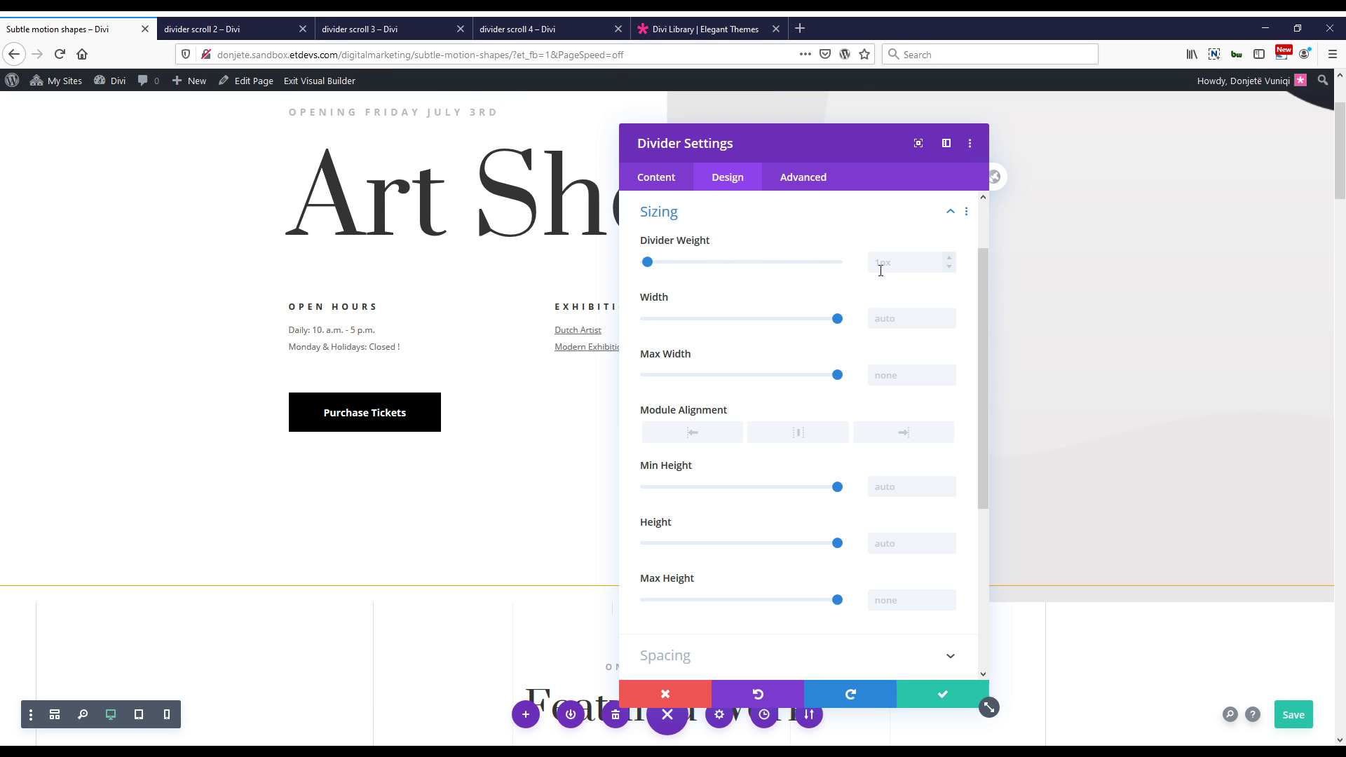
# Set both the divider weight and the height of the orange divider to 50px.
pyautogui.click(876, 265)
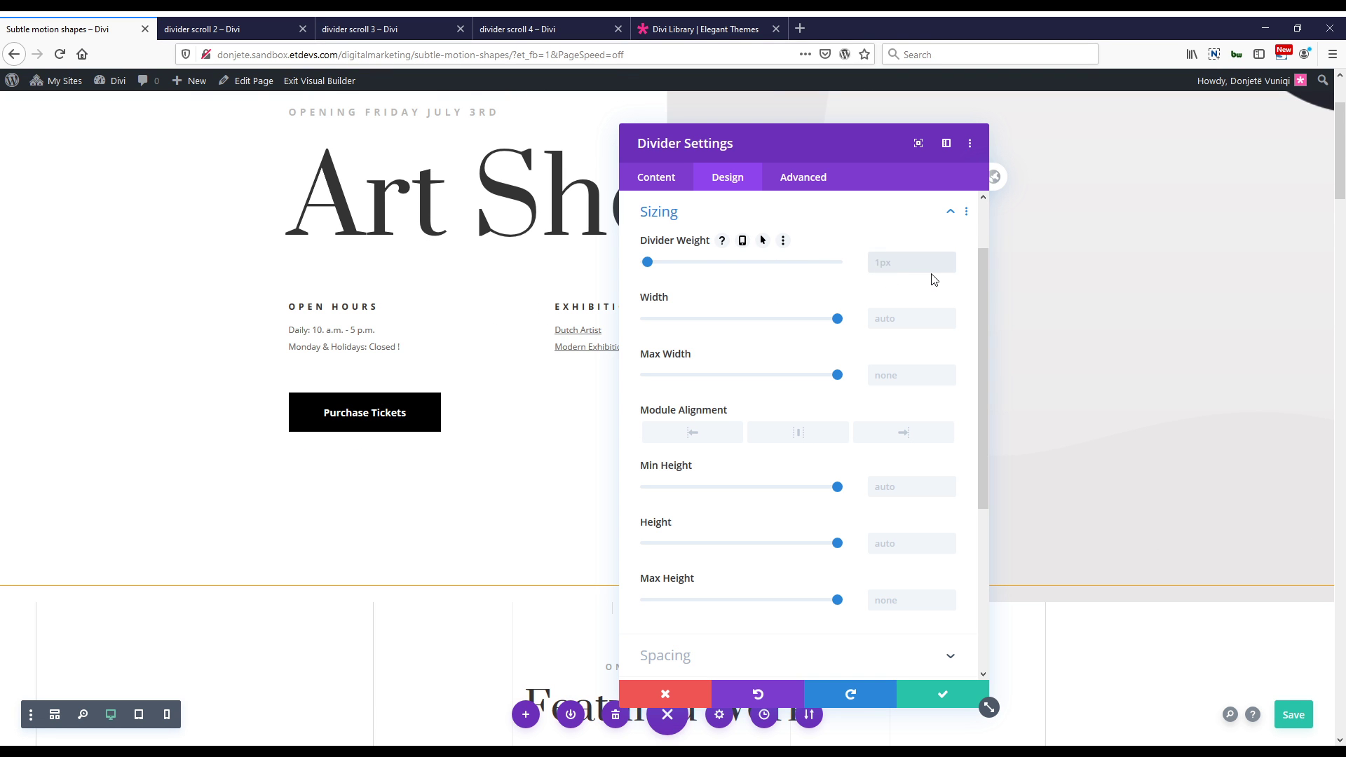
pyautogui.write('50px')
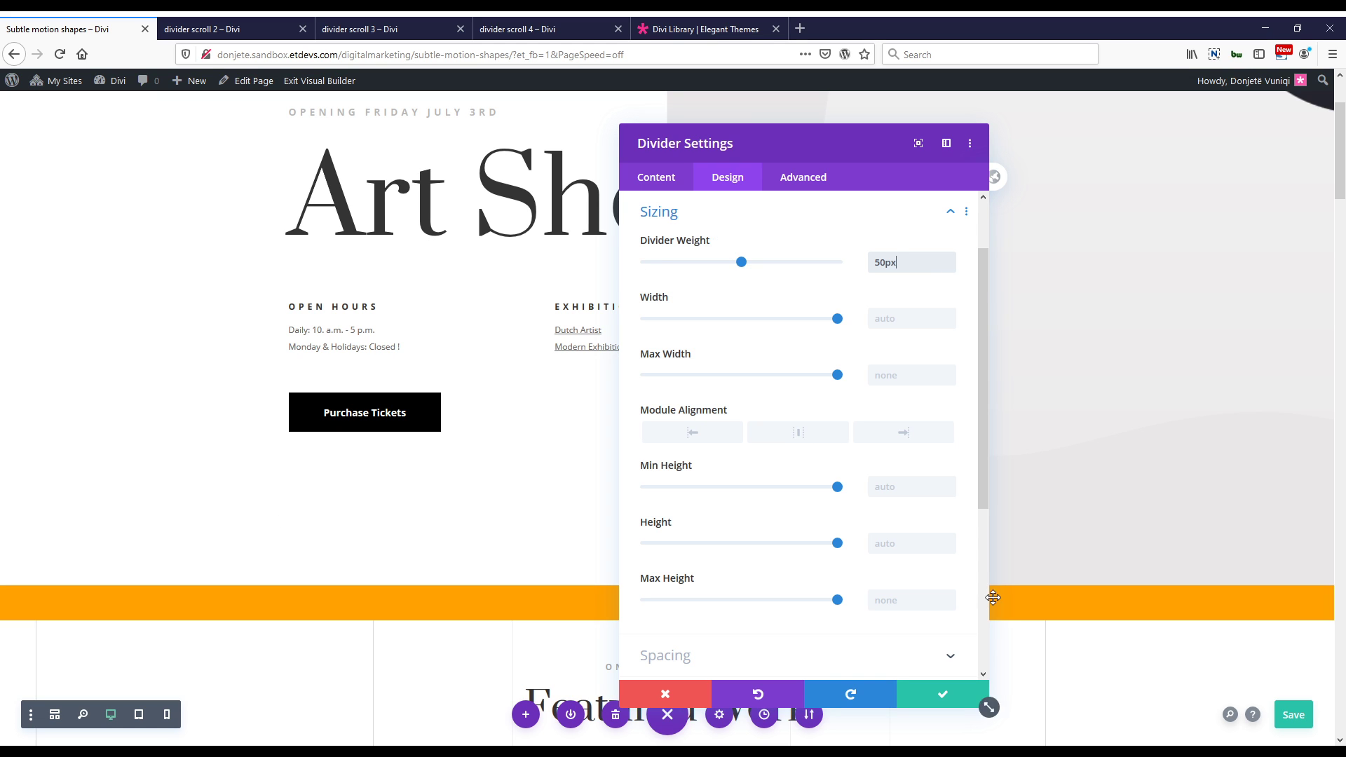
pyautogui.click(907, 546)
pyautogui.write('50px')
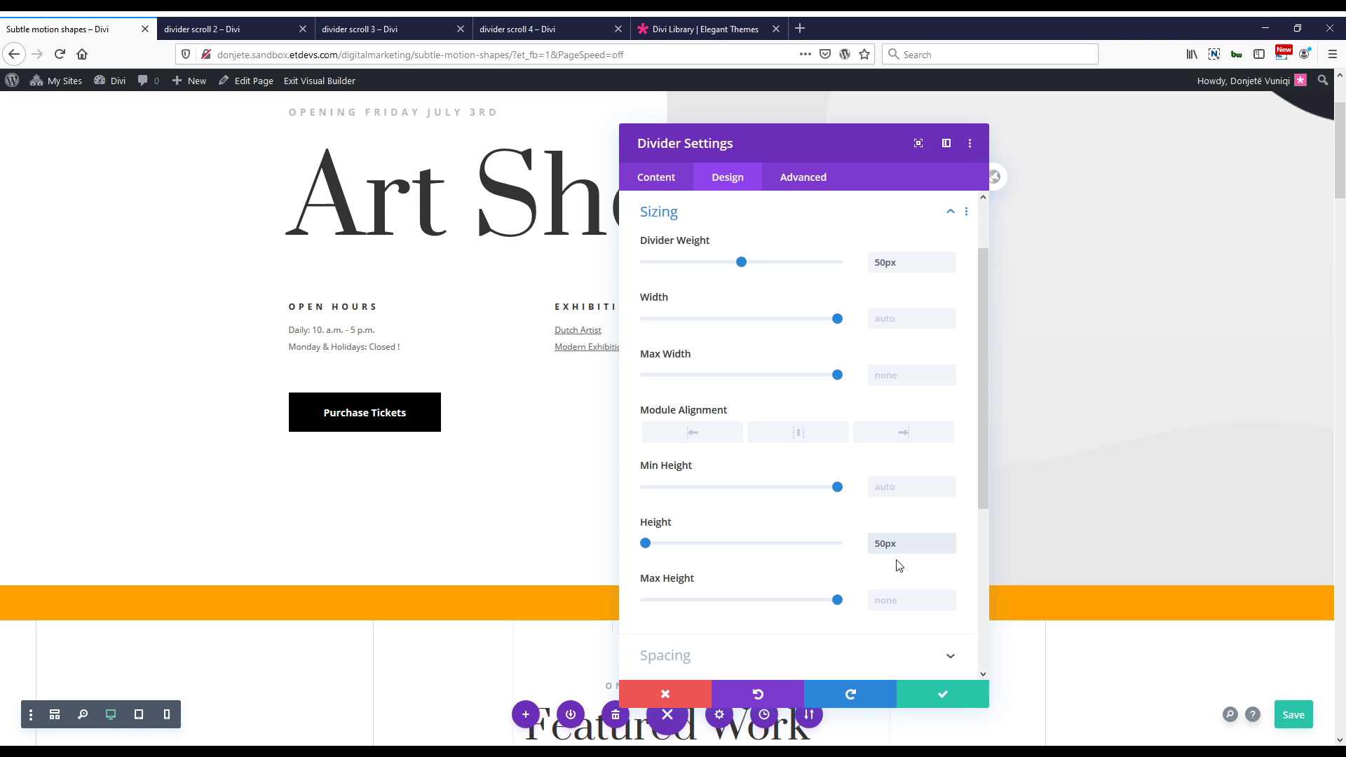
# Paste the copied spacing styles onto the divider (15vw side padding, -200px side margins on tablet), review the tablet margins, and save the page.
pyautogui.click(899, 655)
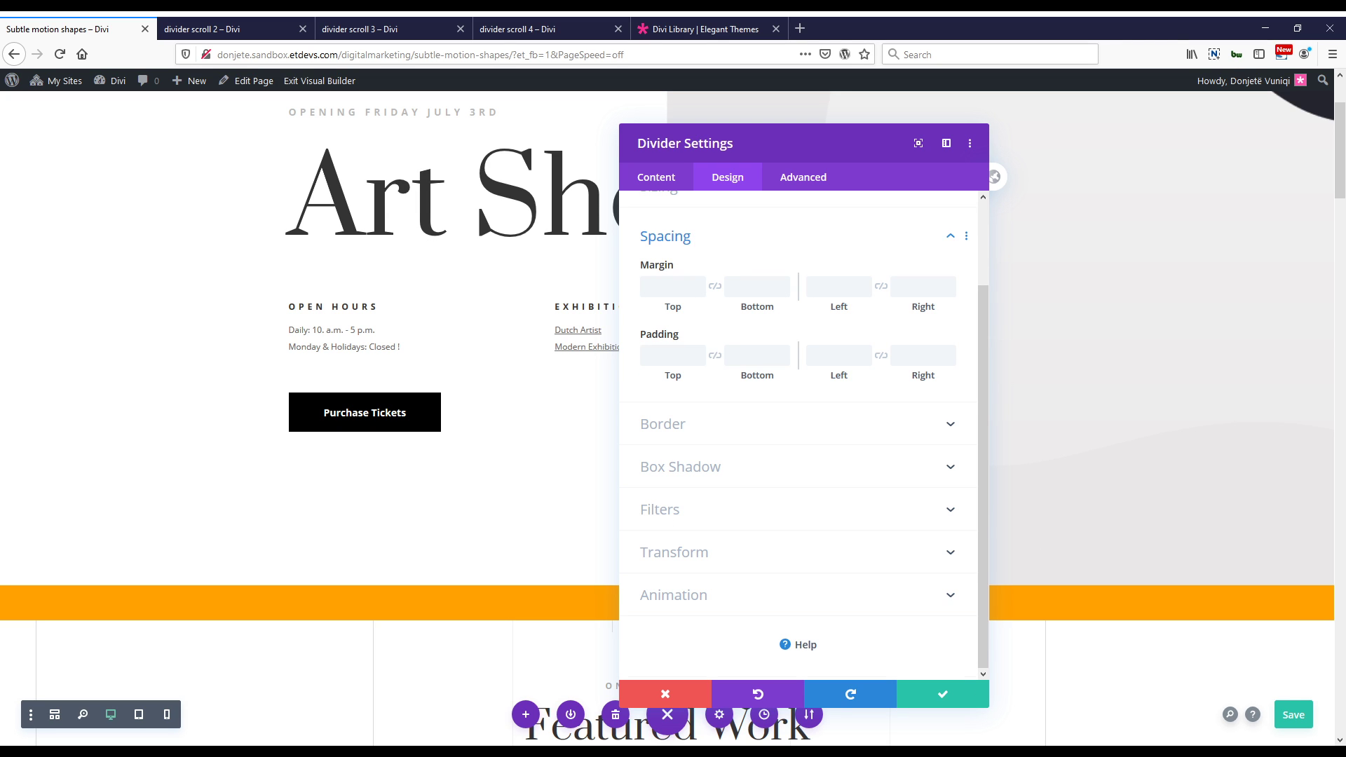
pyautogui.hotkey('ctrl', 's')
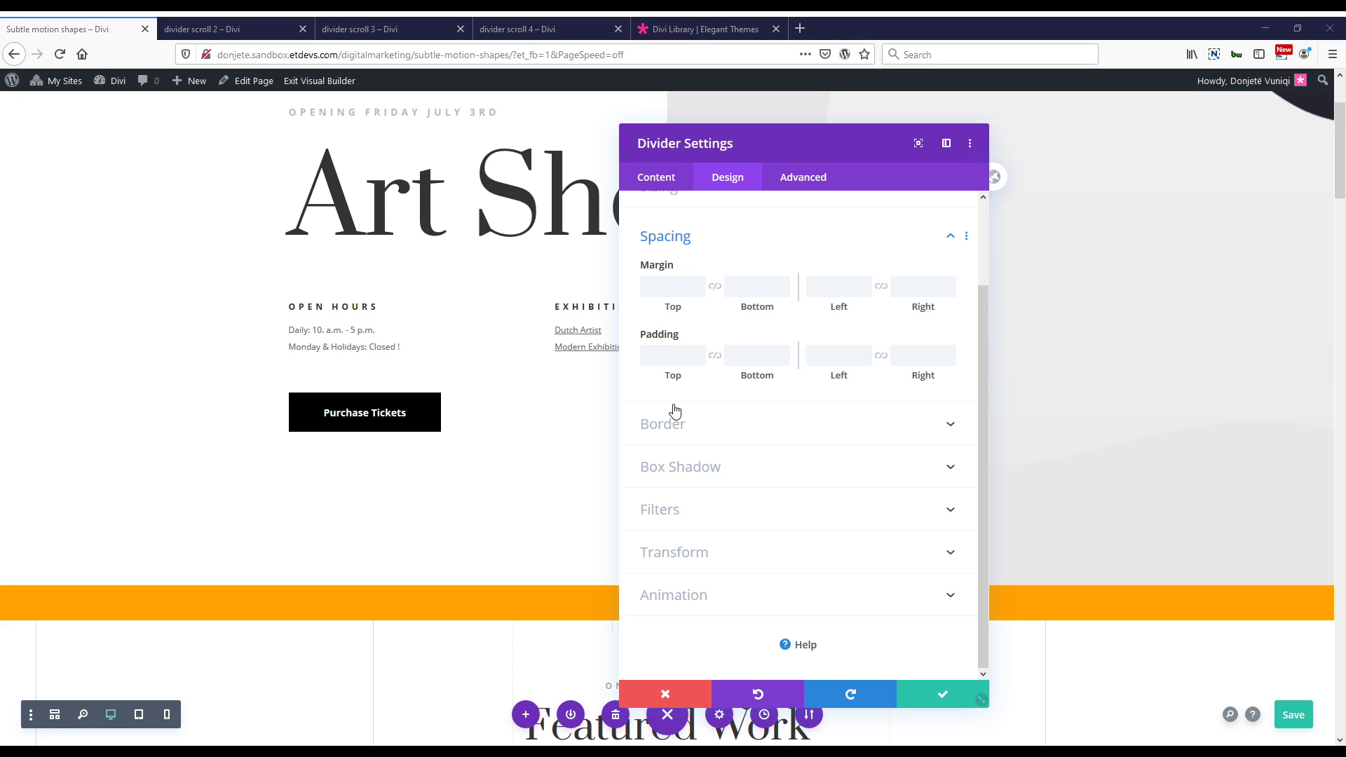
pyautogui.rightClick(765, 240)
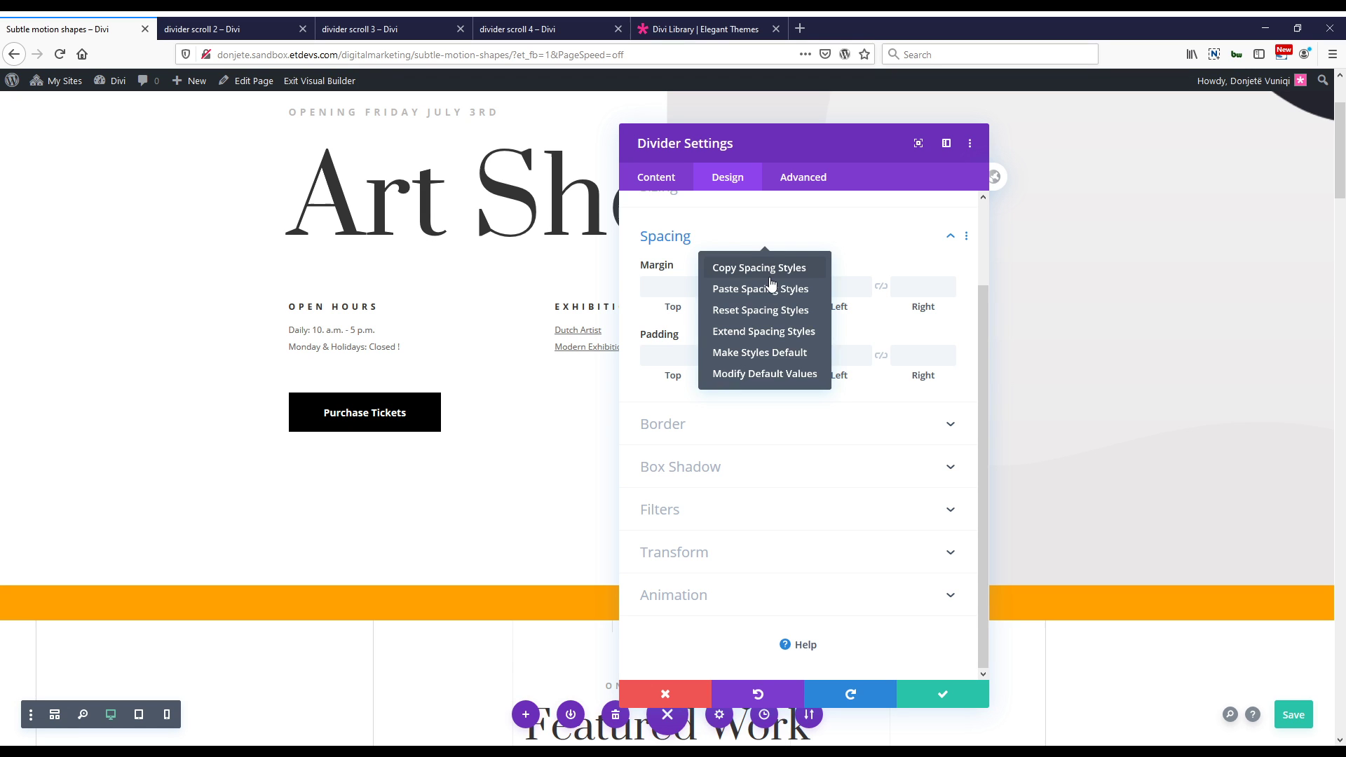
pyautogui.click(771, 287)
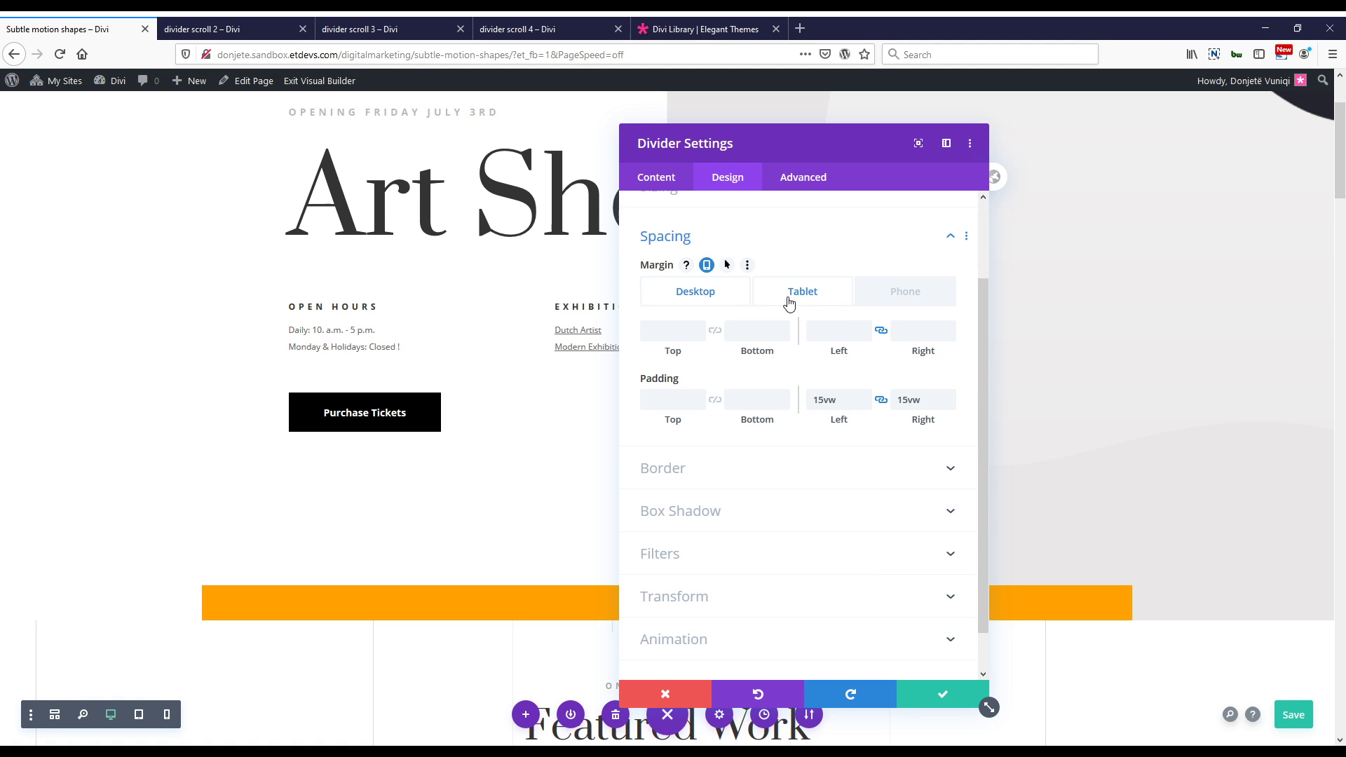
pyautogui.click(789, 303)
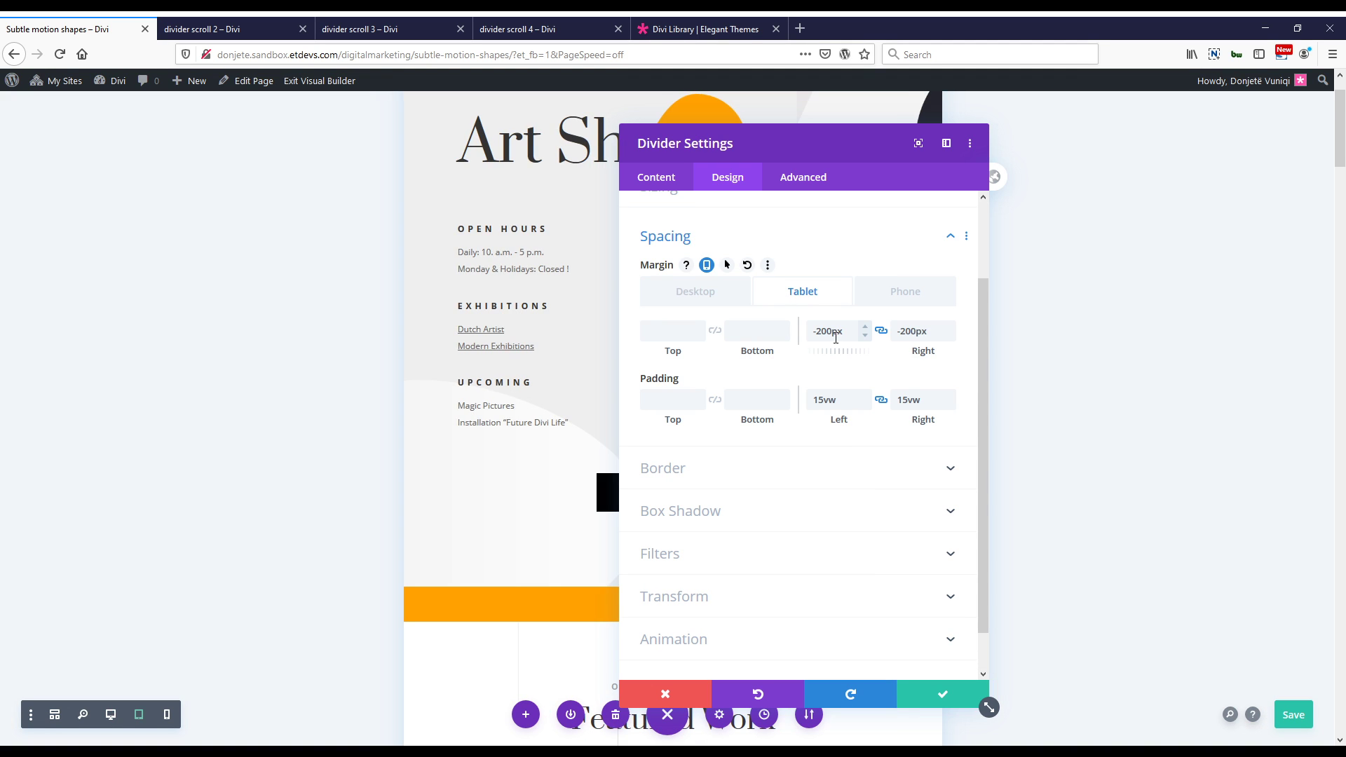
pyautogui.click(822, 333)
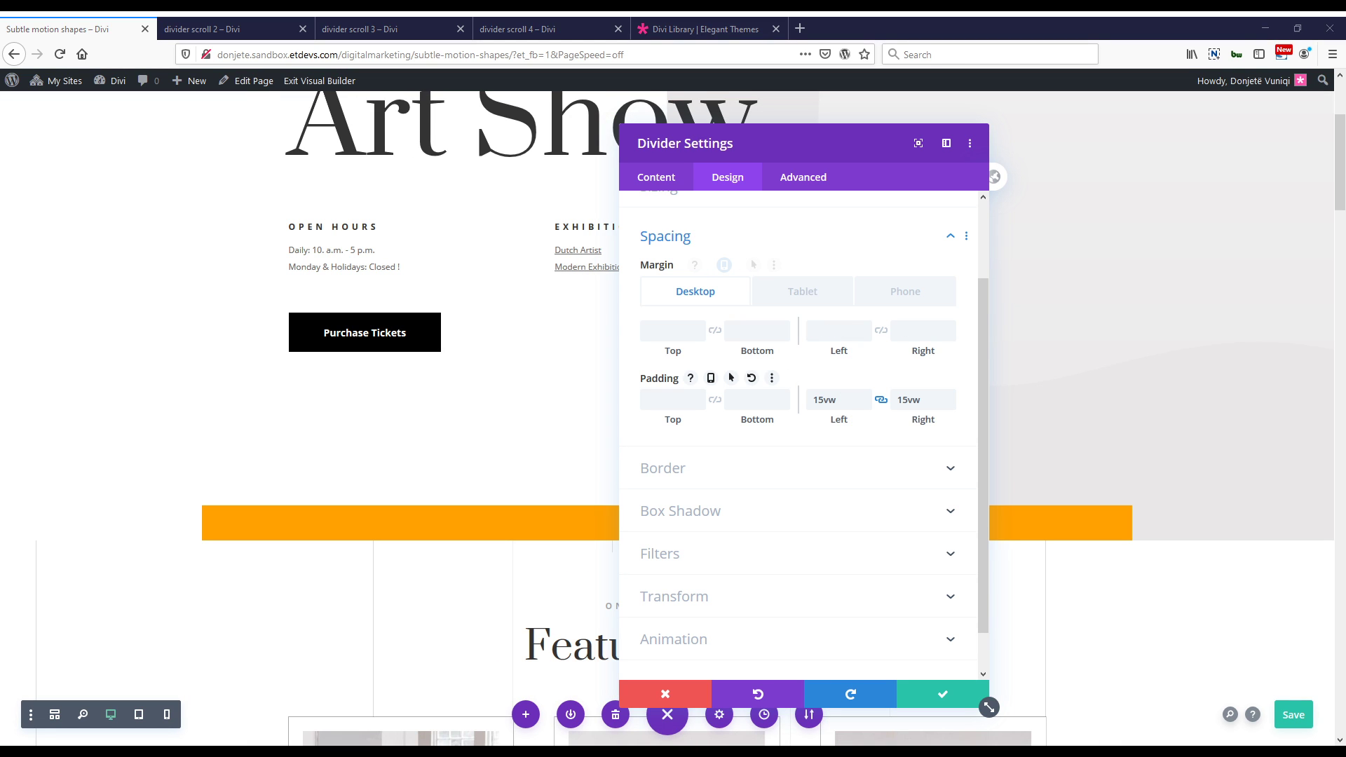
pyautogui.click(1294, 715)
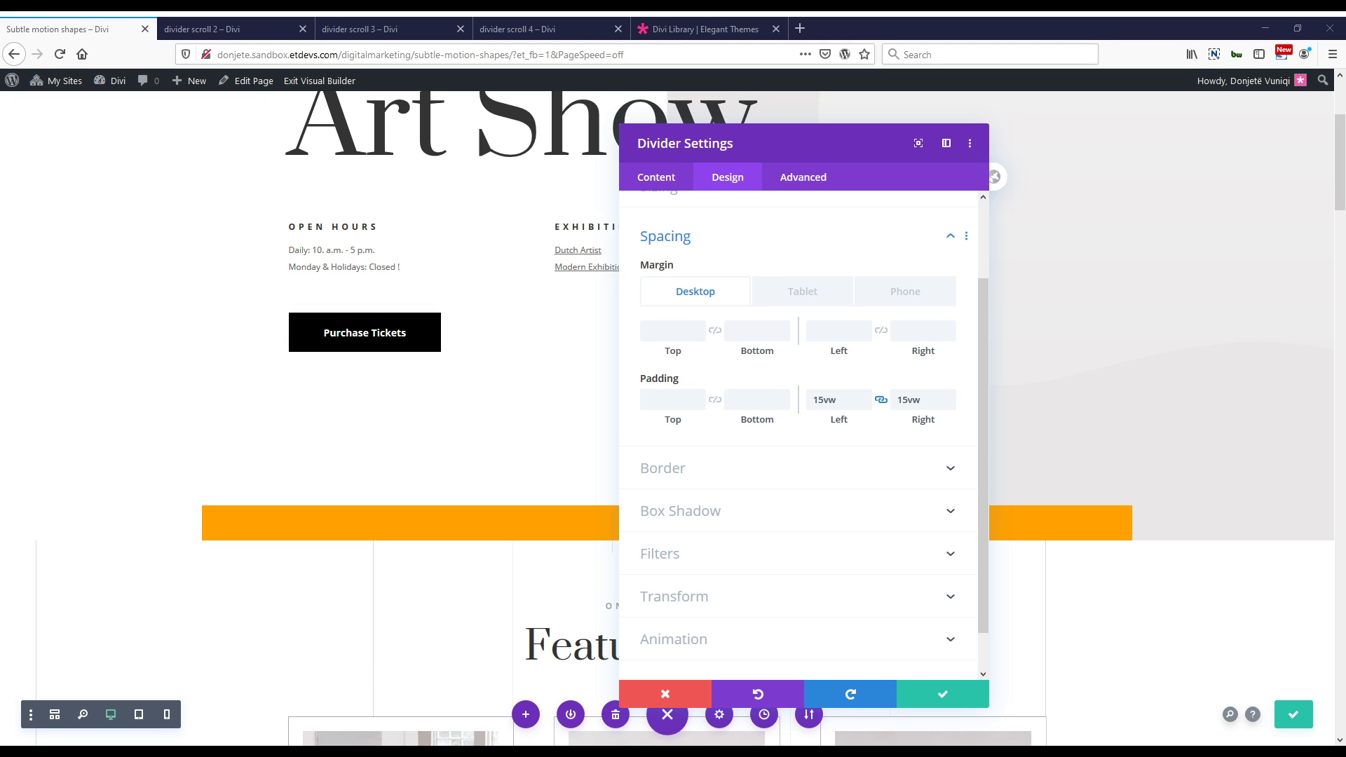
# Skew the orange divider horizontally by 60deg with the transform options and save the page.
pyautogui.click(651, 614)
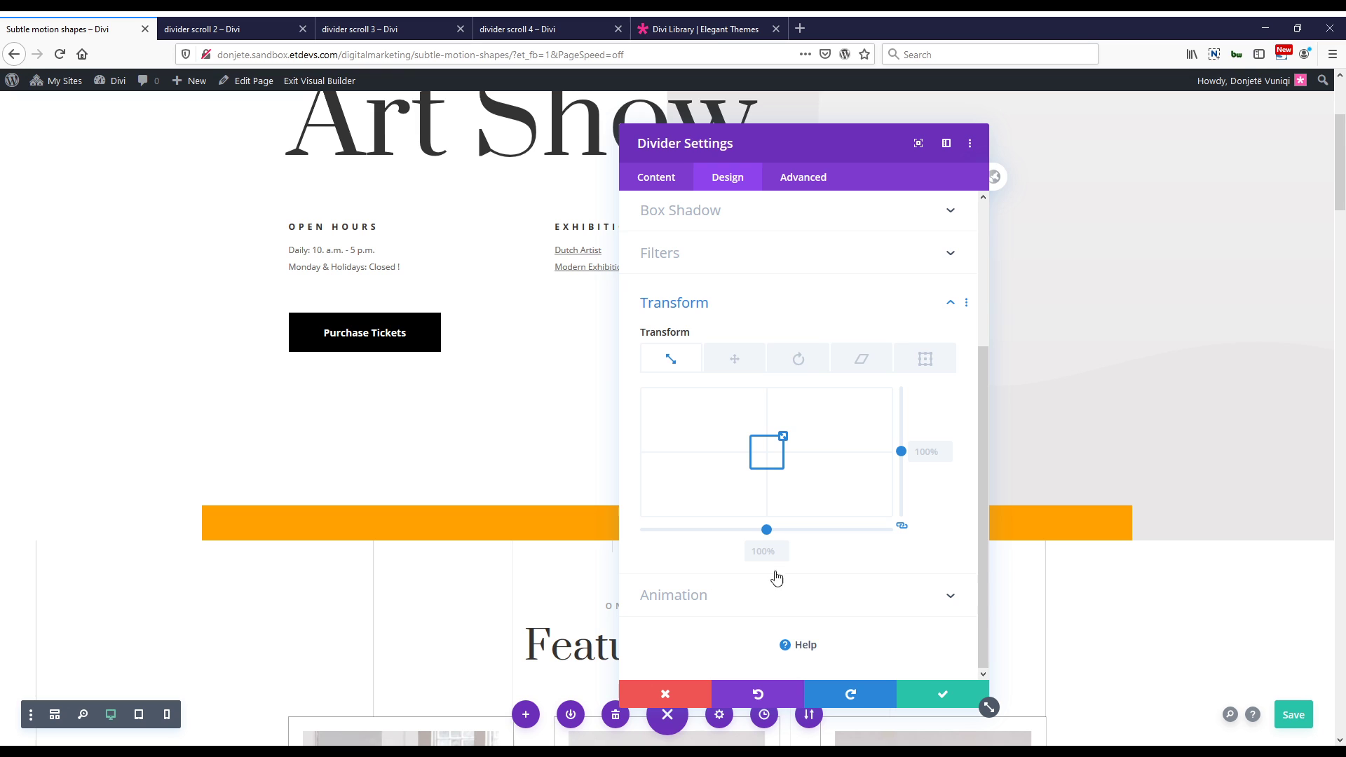
pyautogui.click(863, 361)
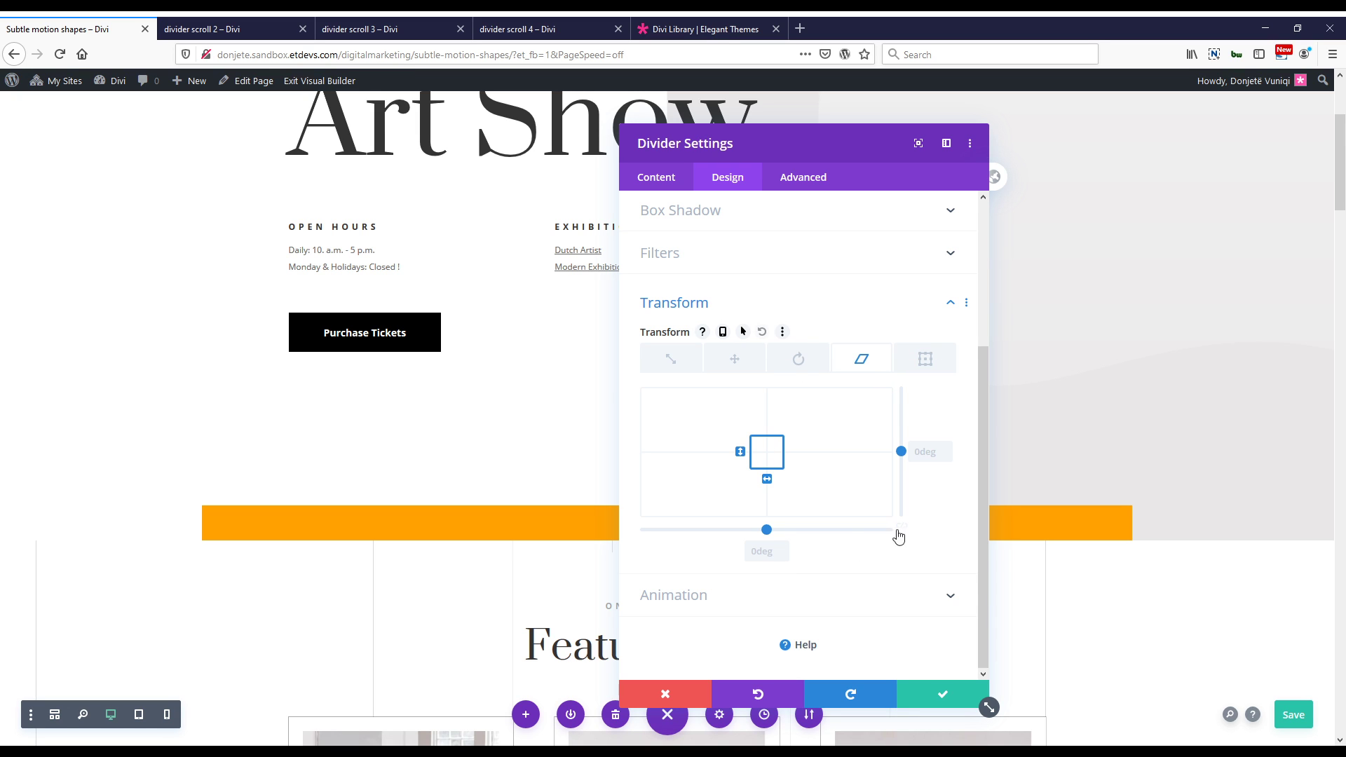
pyautogui.click(777, 553)
pyautogui.write('60deg')
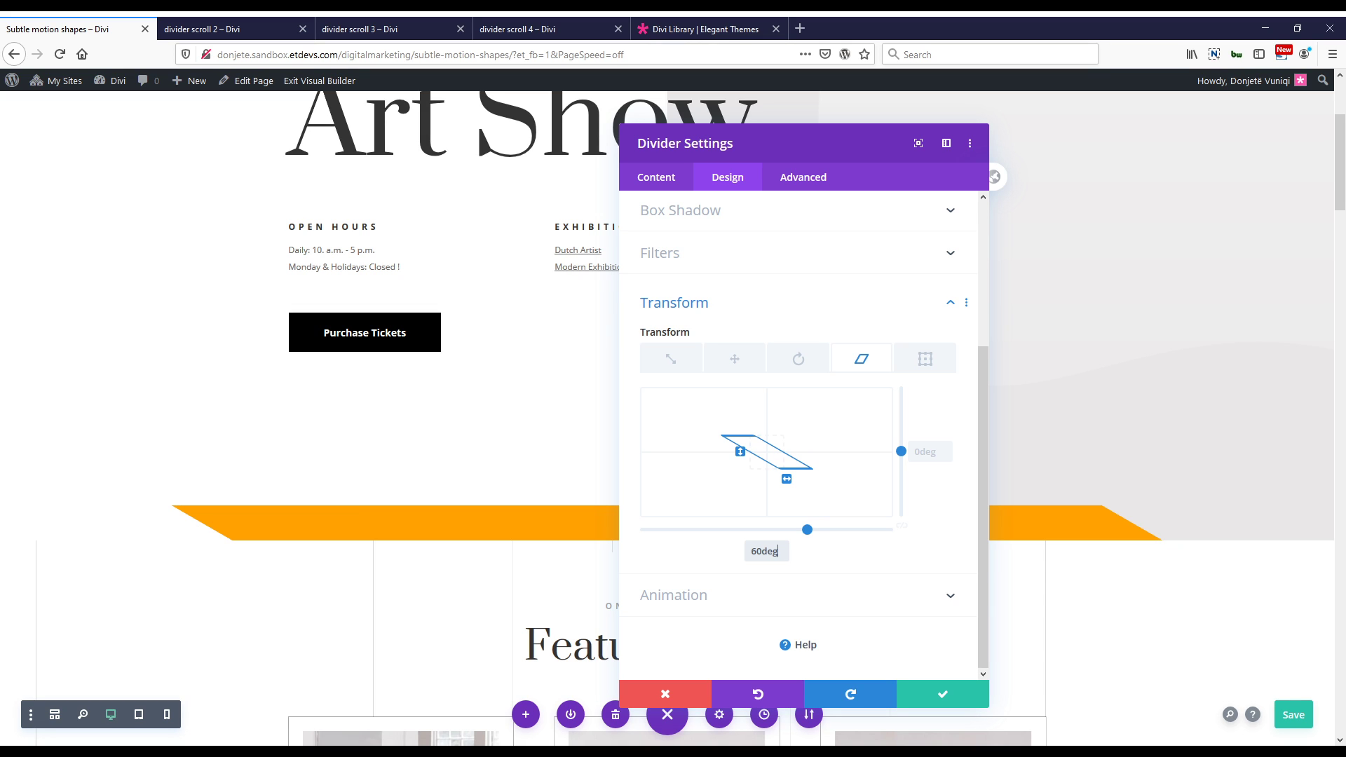
pyautogui.hotkey('ctrl', 's')
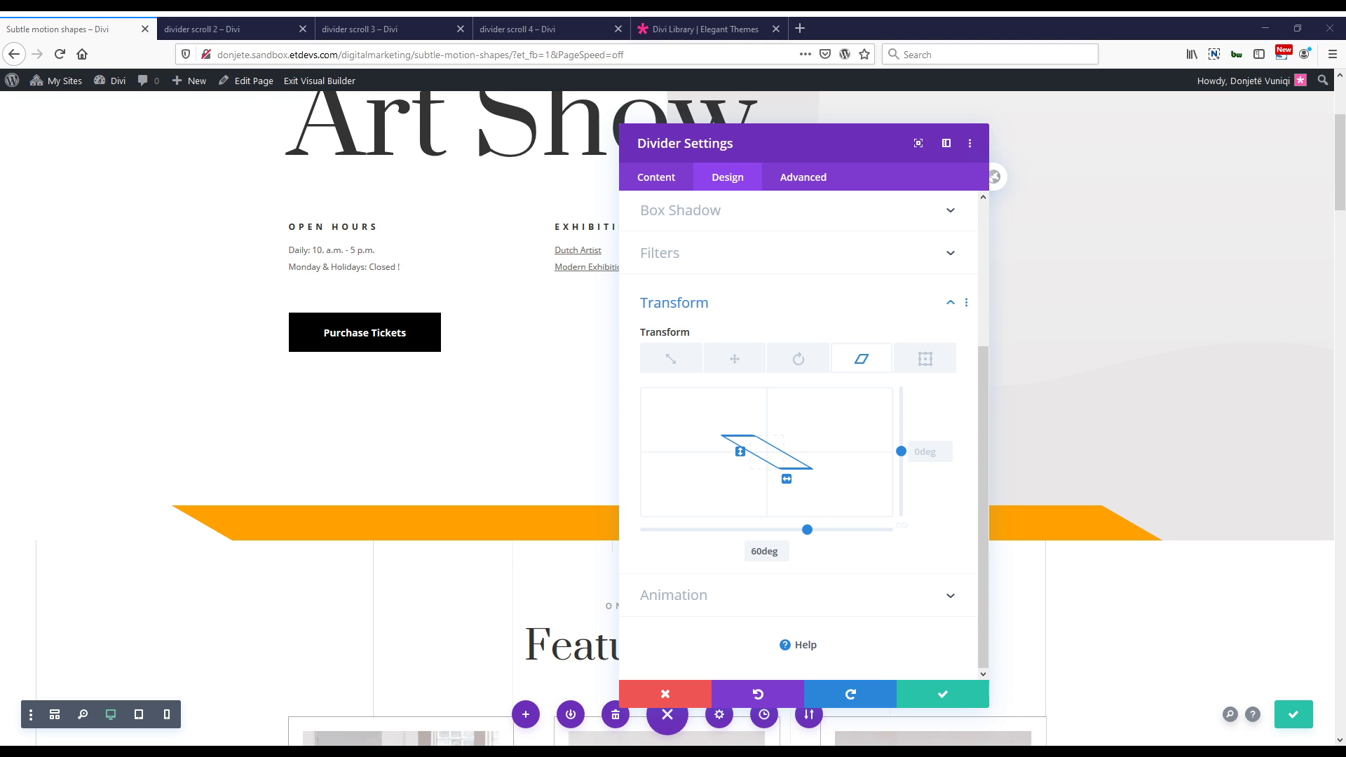
# Paste the copied scroll effects styles onto the orange divider.
pyautogui.click(801, 183)
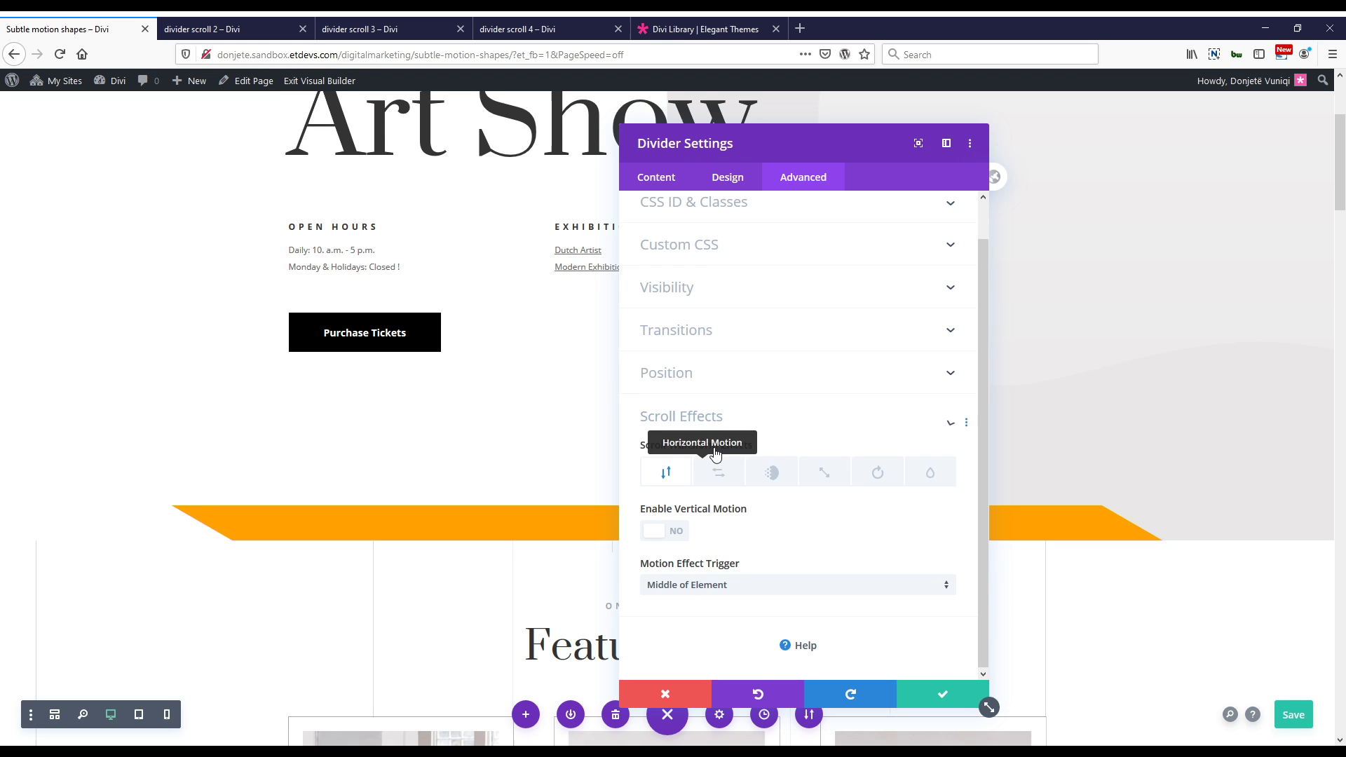
pyautogui.rightClick(768, 415)
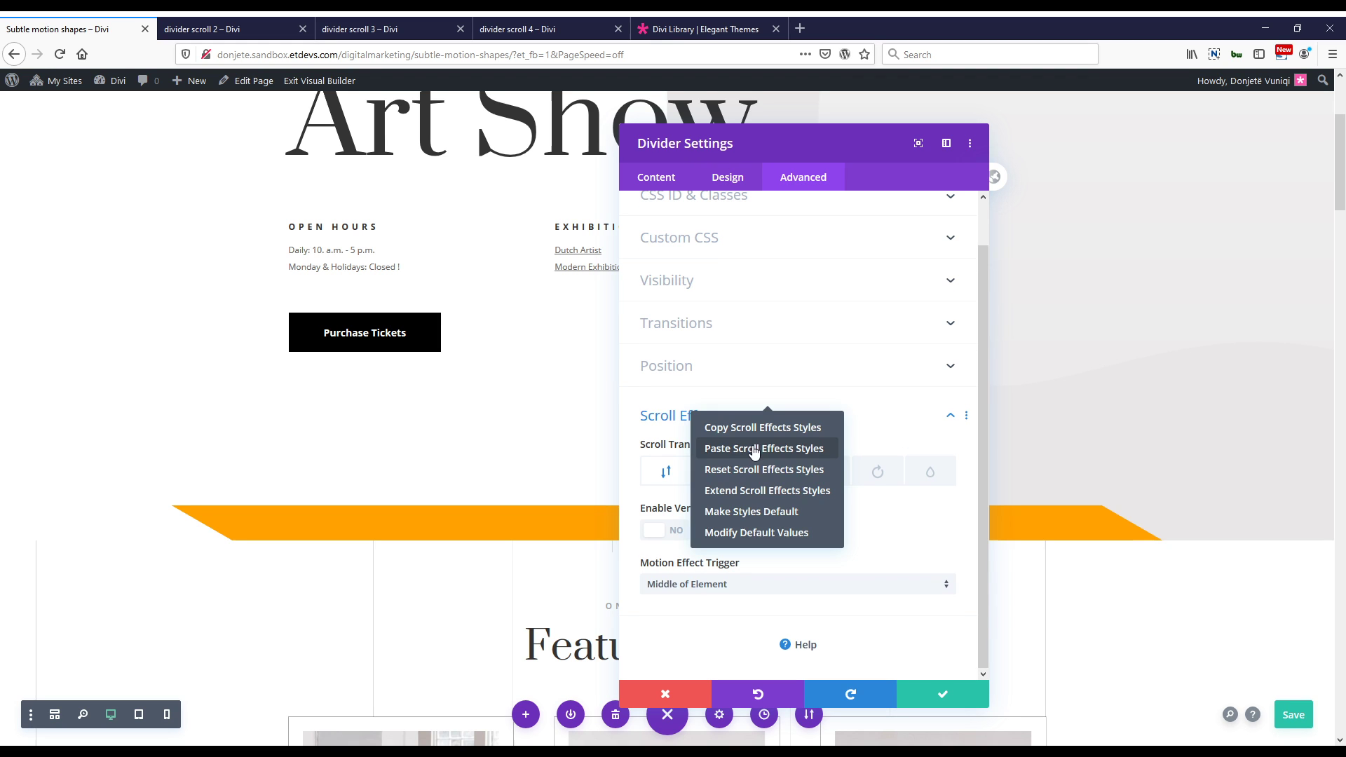
pyautogui.click(753, 452)
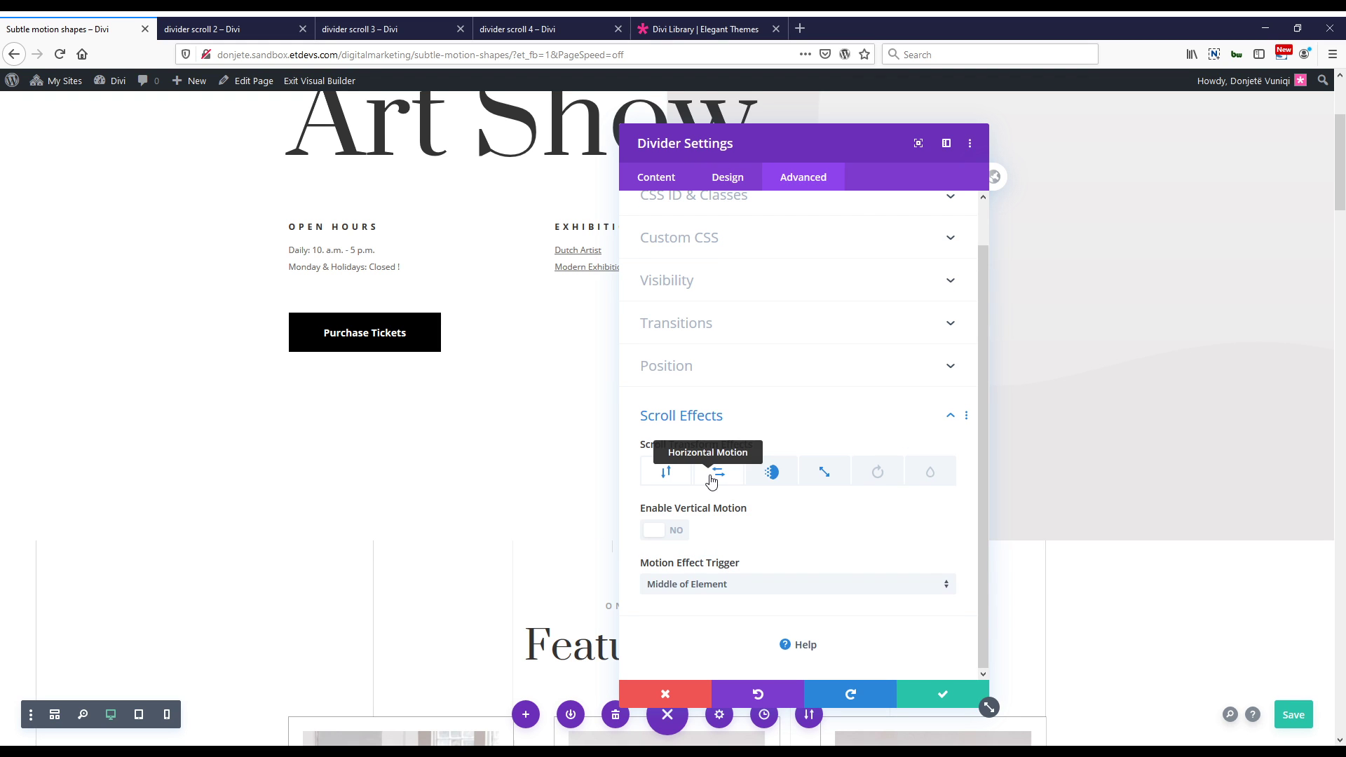
# Review the orange divider's horizontal motion, fading, and scaling settings in its scroll effects.
pyautogui.click(711, 481)
pyautogui.scroll(-3, 510, 446)
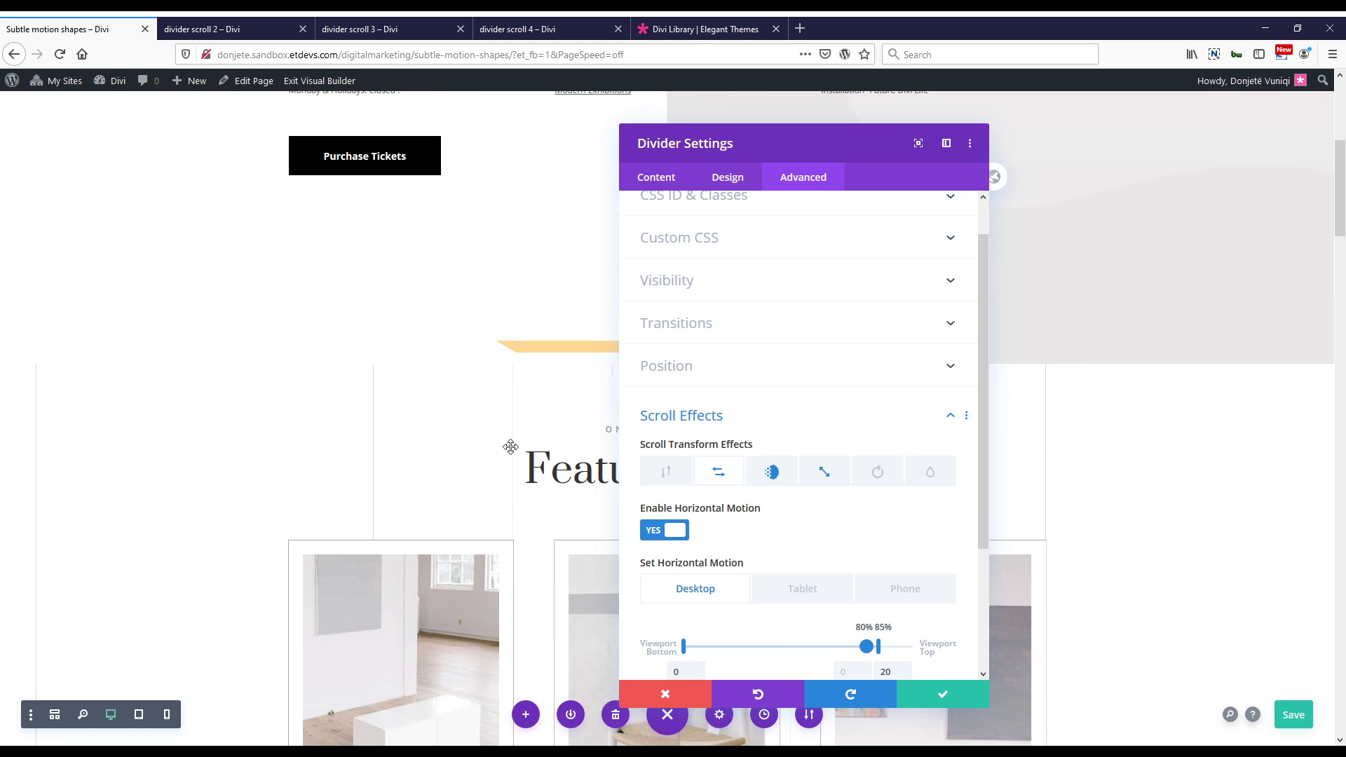
pyautogui.scroll(-1, 510, 446)
pyautogui.scroll(-2, 763, 464)
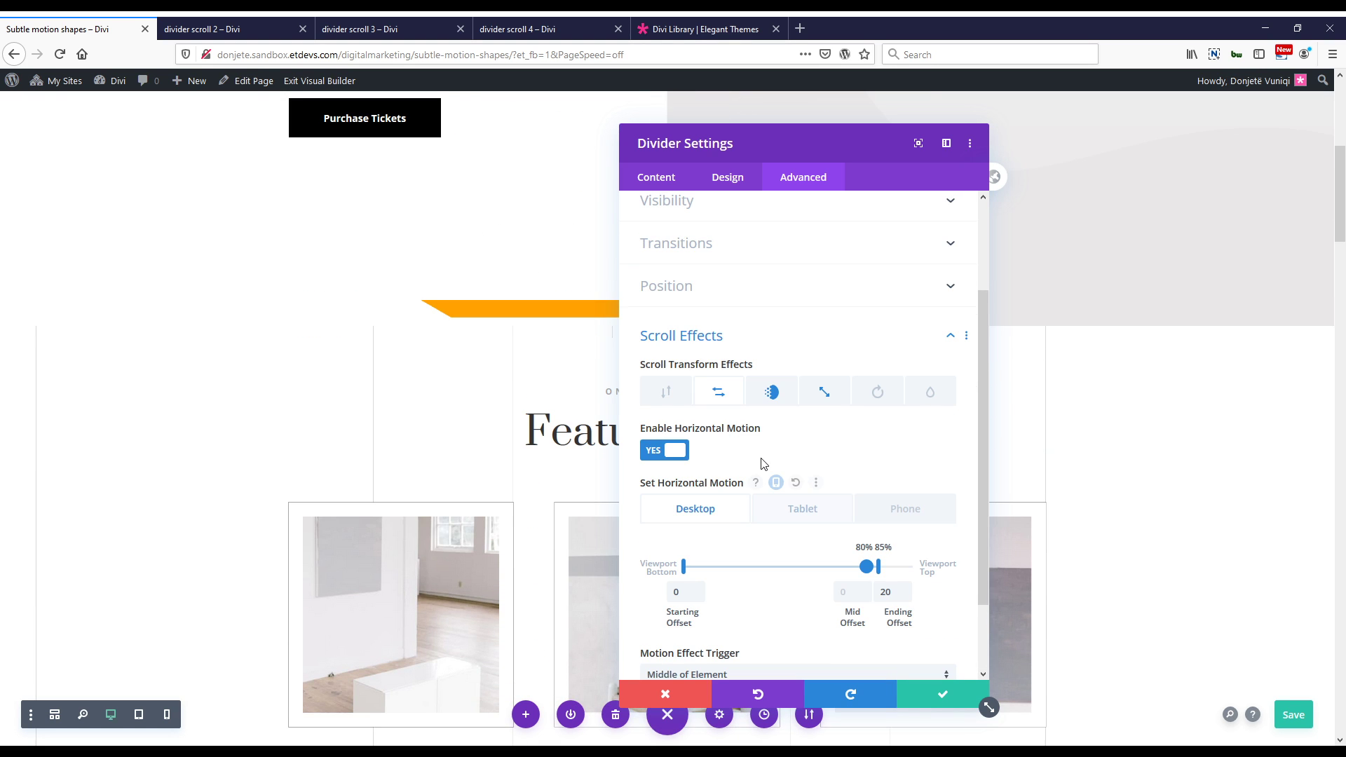
pyautogui.scroll(-2, 762, 463)
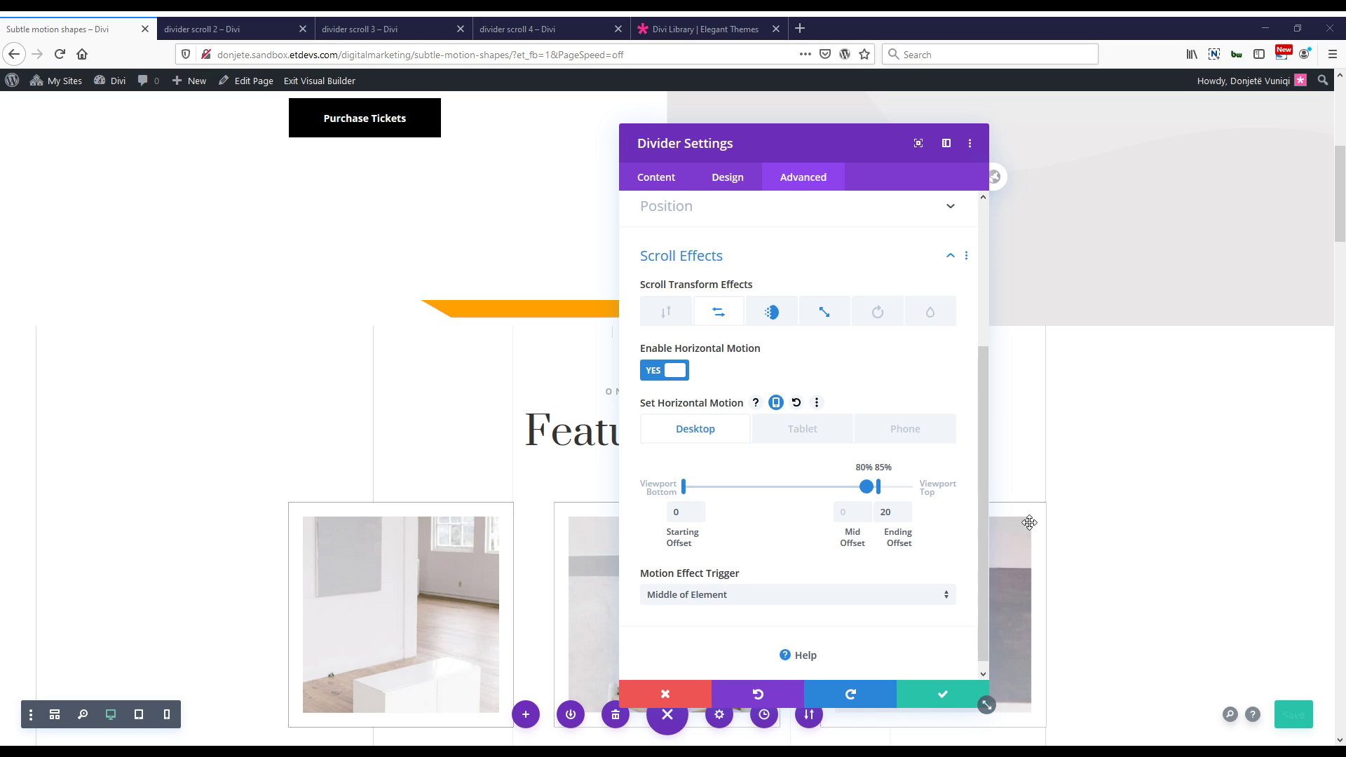
pyautogui.click(894, 512)
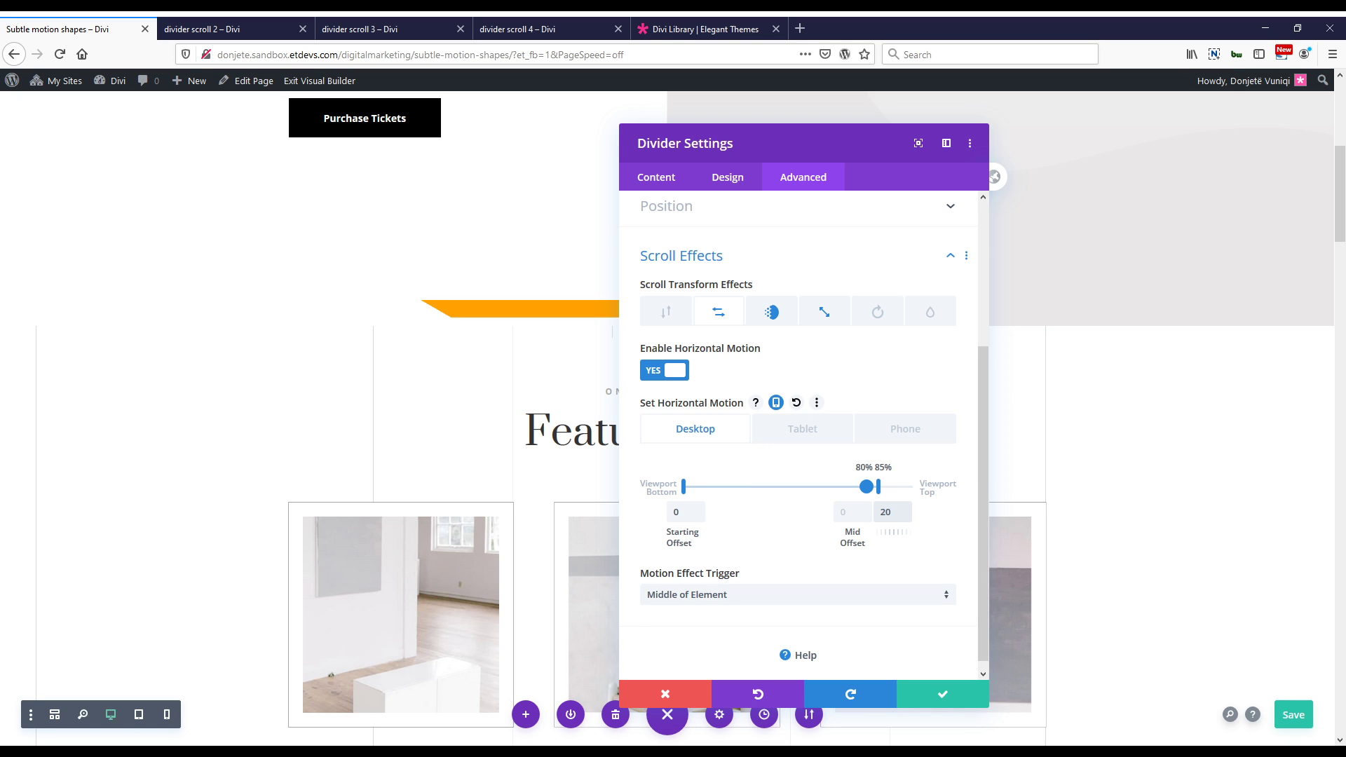
pyautogui.click(784, 320)
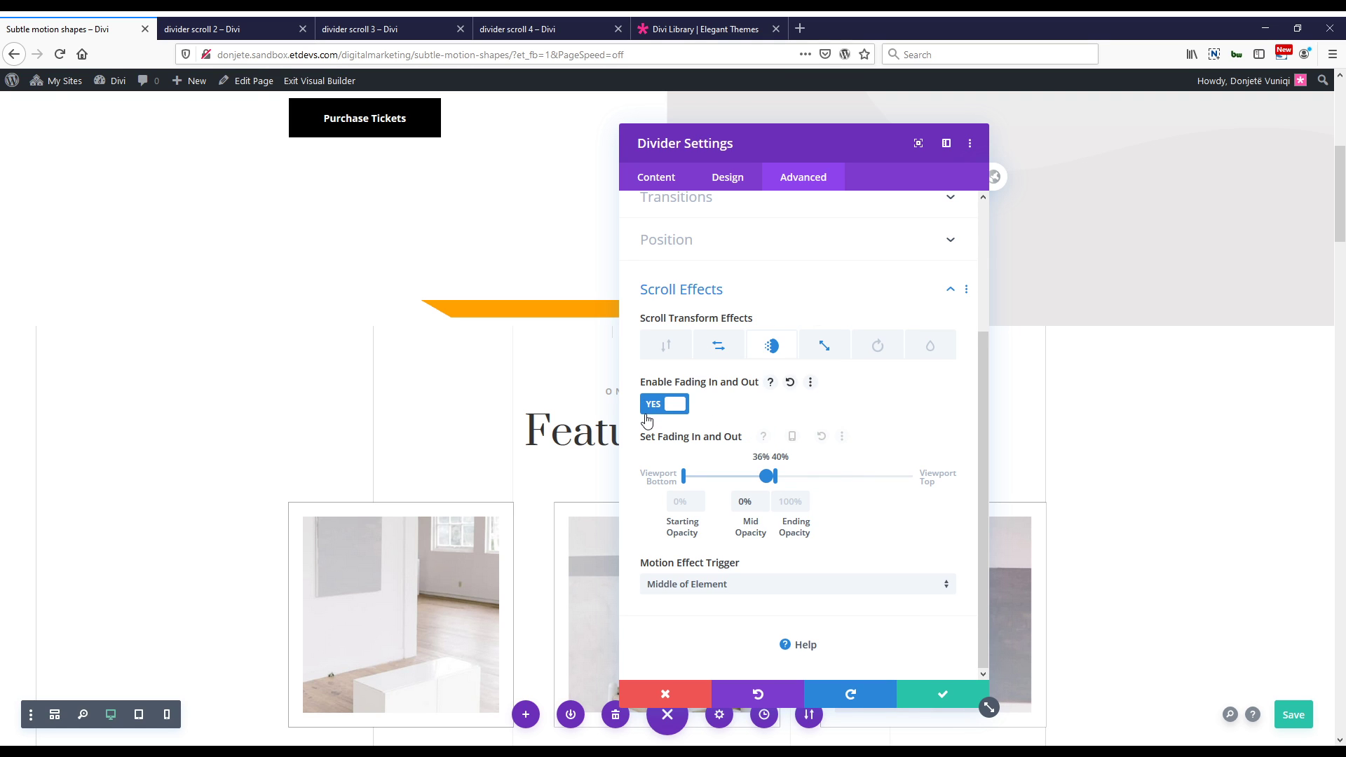
pyautogui.click(679, 508)
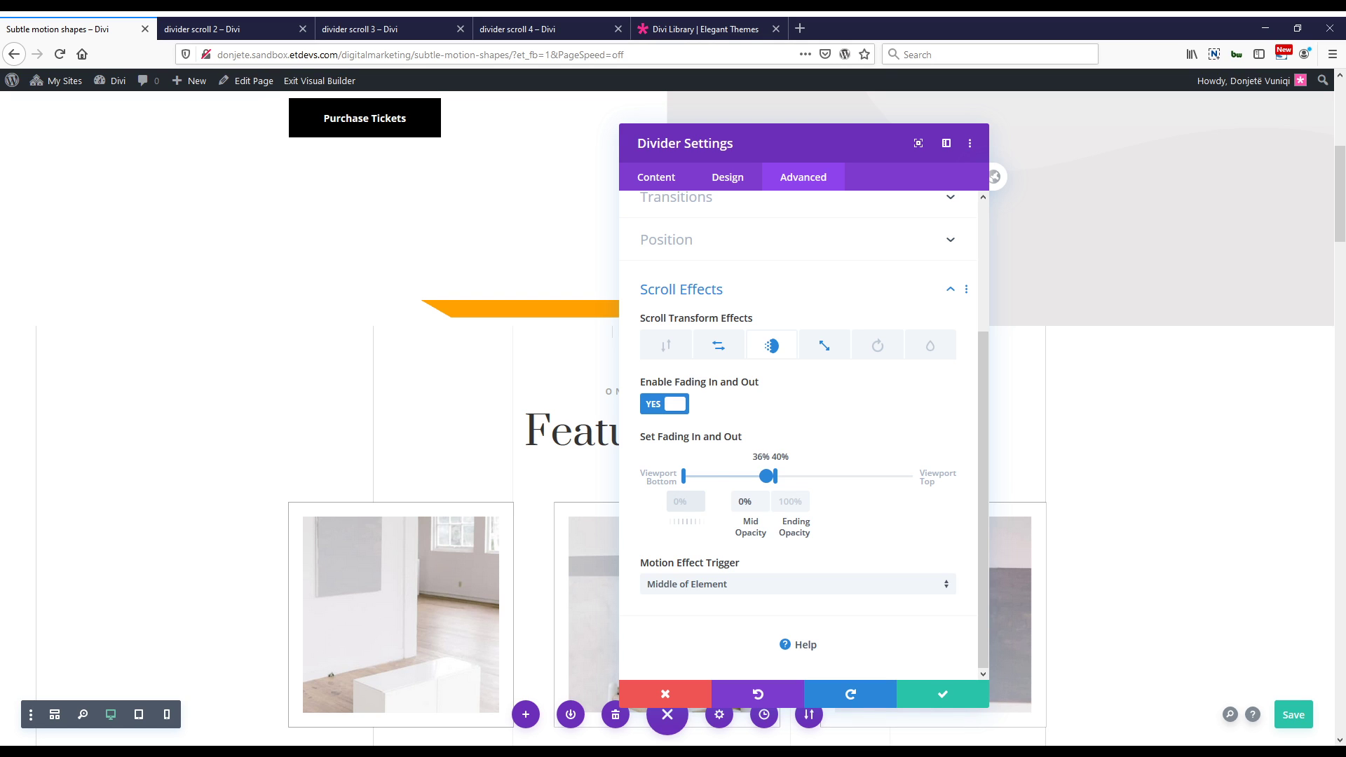
pyautogui.click(819, 363)
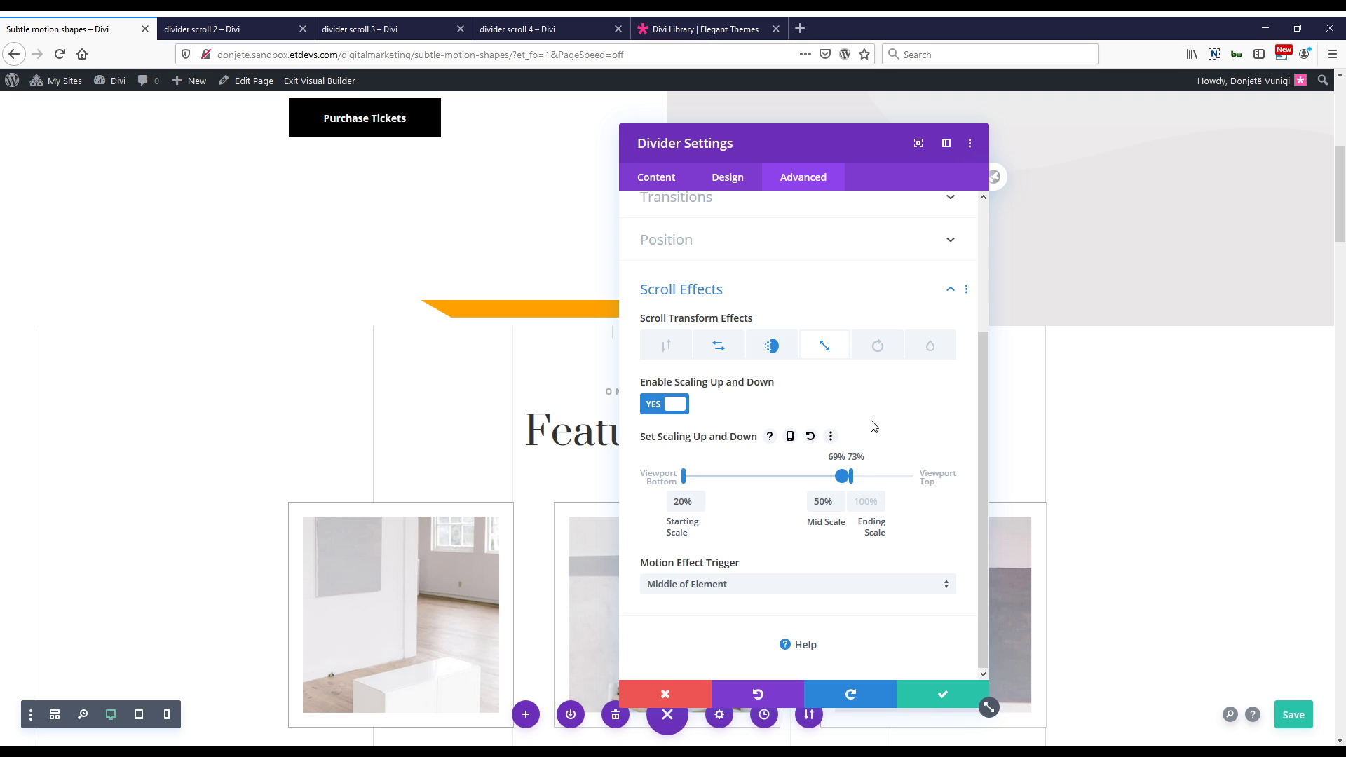
# Preview the orange divider's scroll animation between the Art Show and Featured Work sections, and close its settings.
pyautogui.scroll(2, 516, 411)
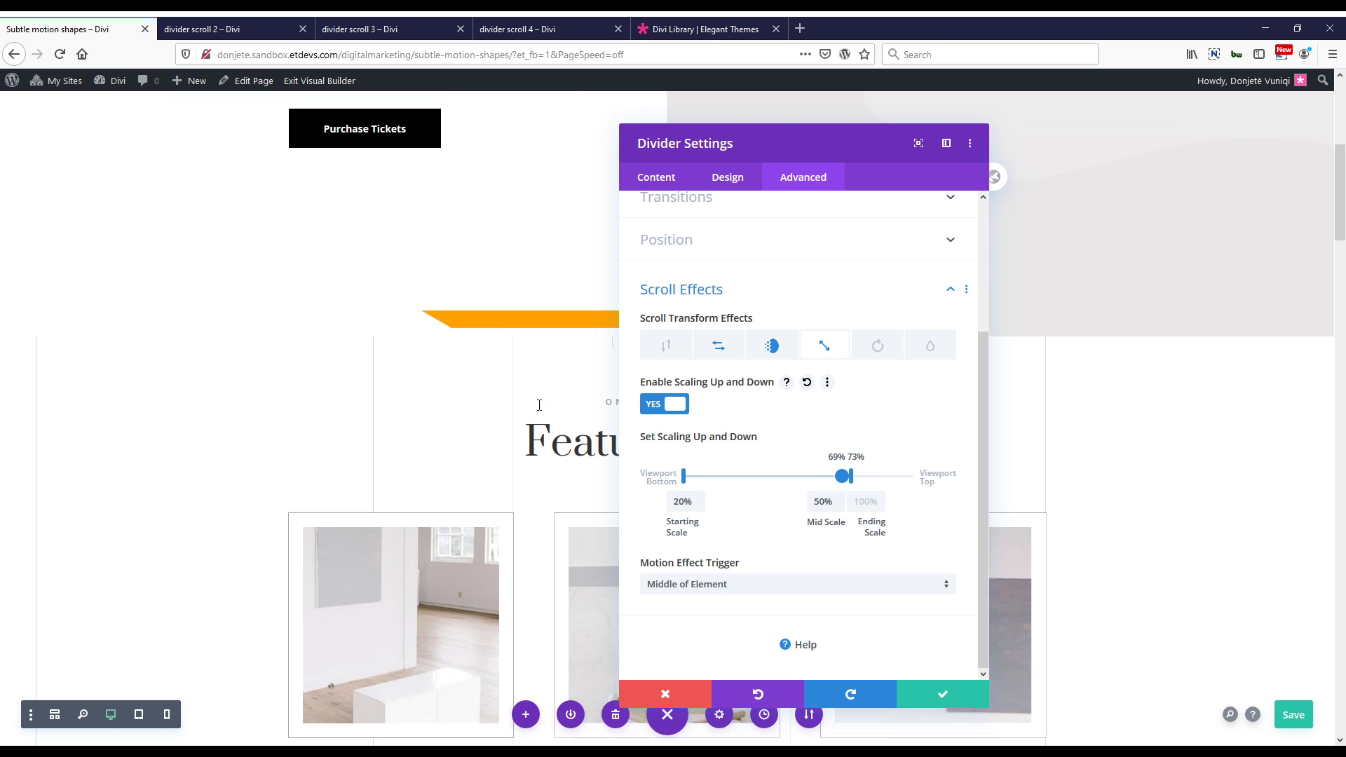
pyautogui.scroll(5, 516, 410)
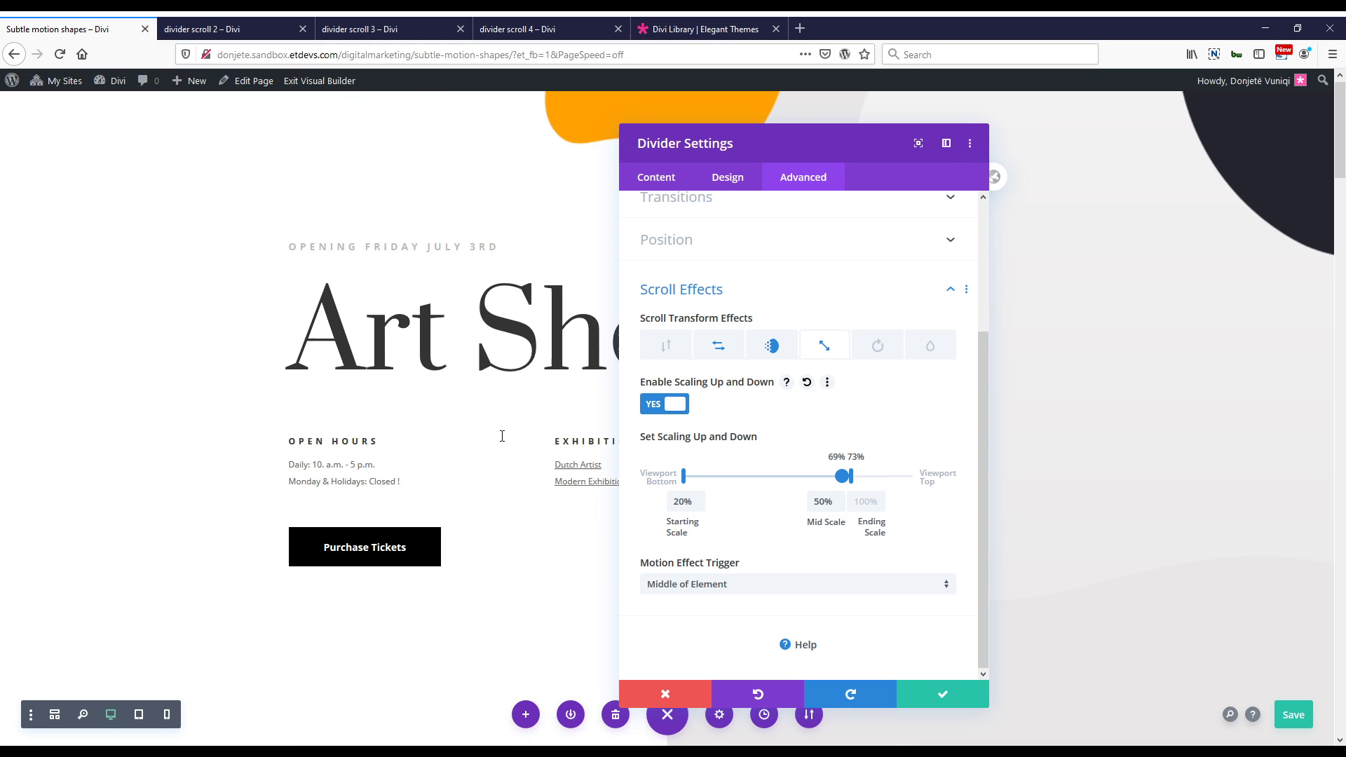
pyautogui.scroll(-4, 502, 436)
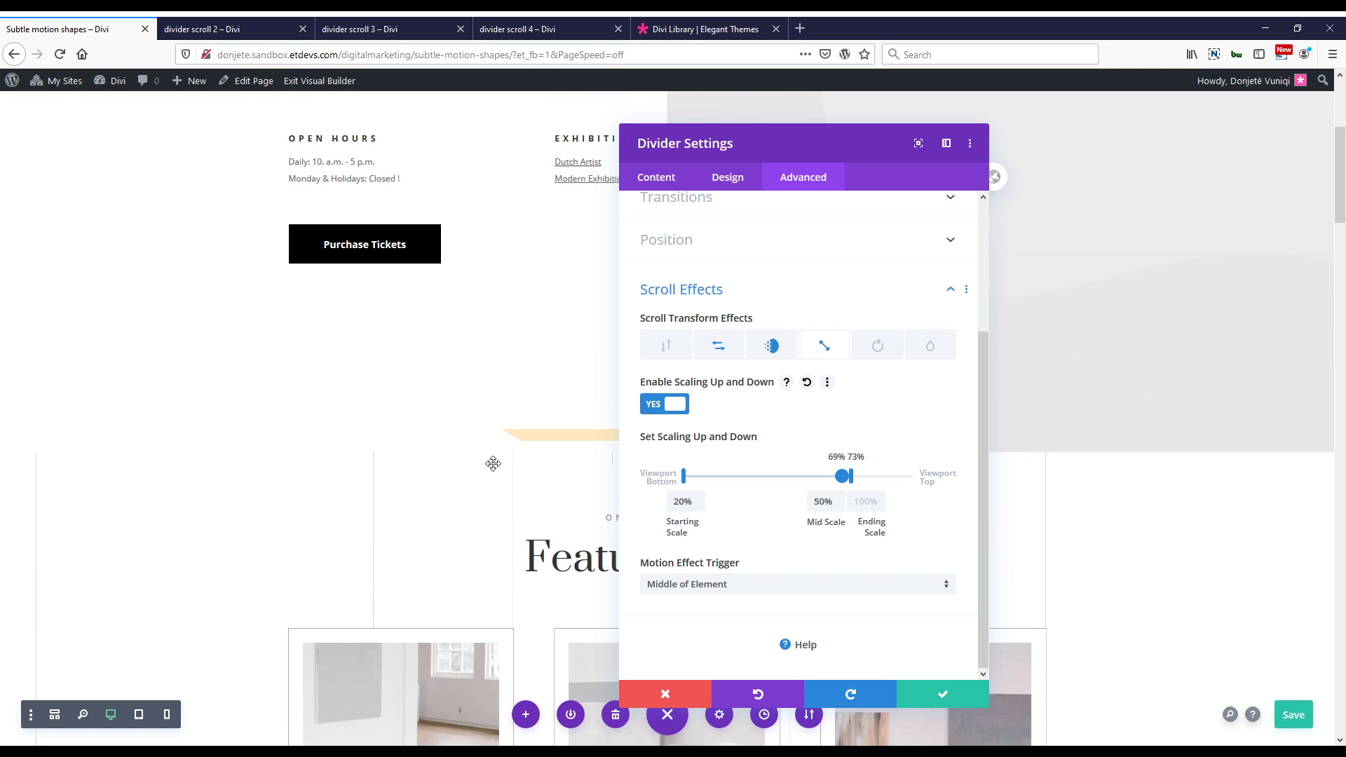
pyautogui.scroll(-2, 492, 463)
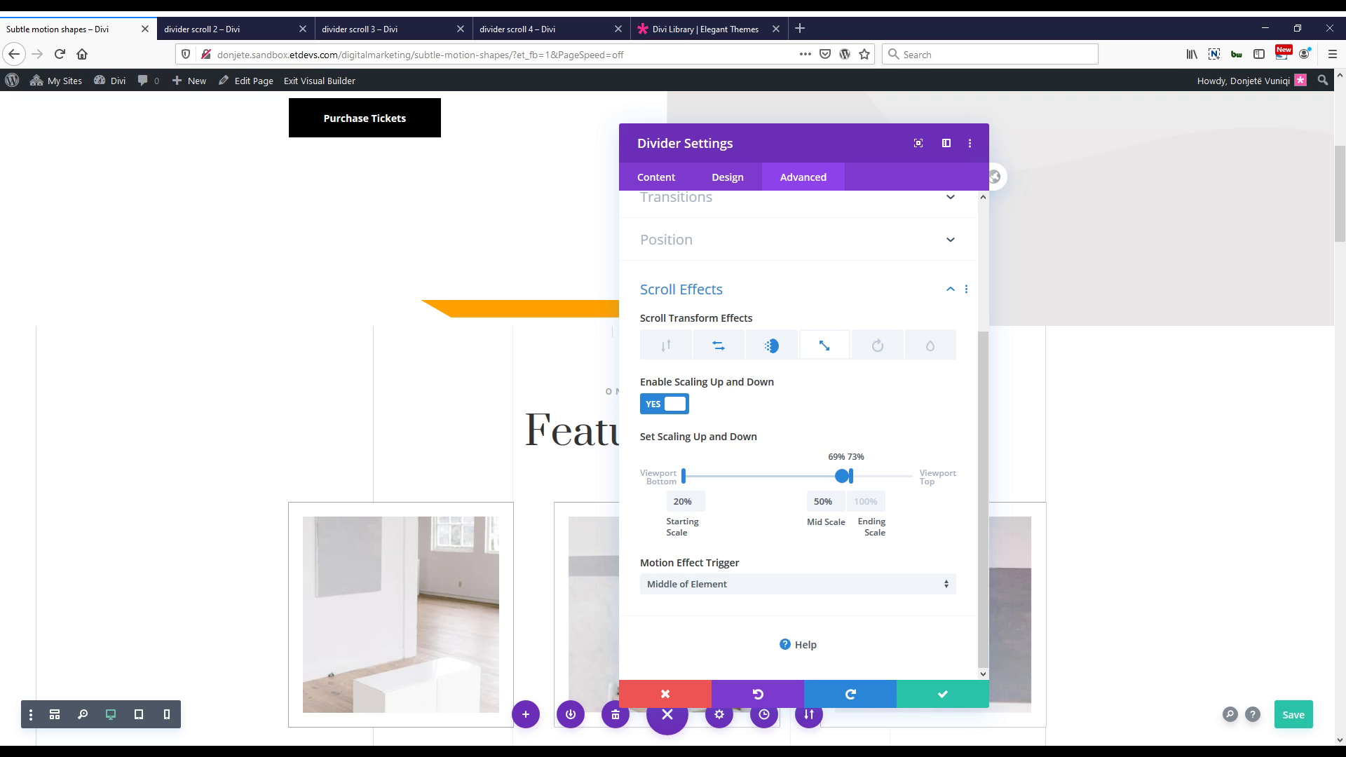
pyautogui.scroll(5, 464, 416)
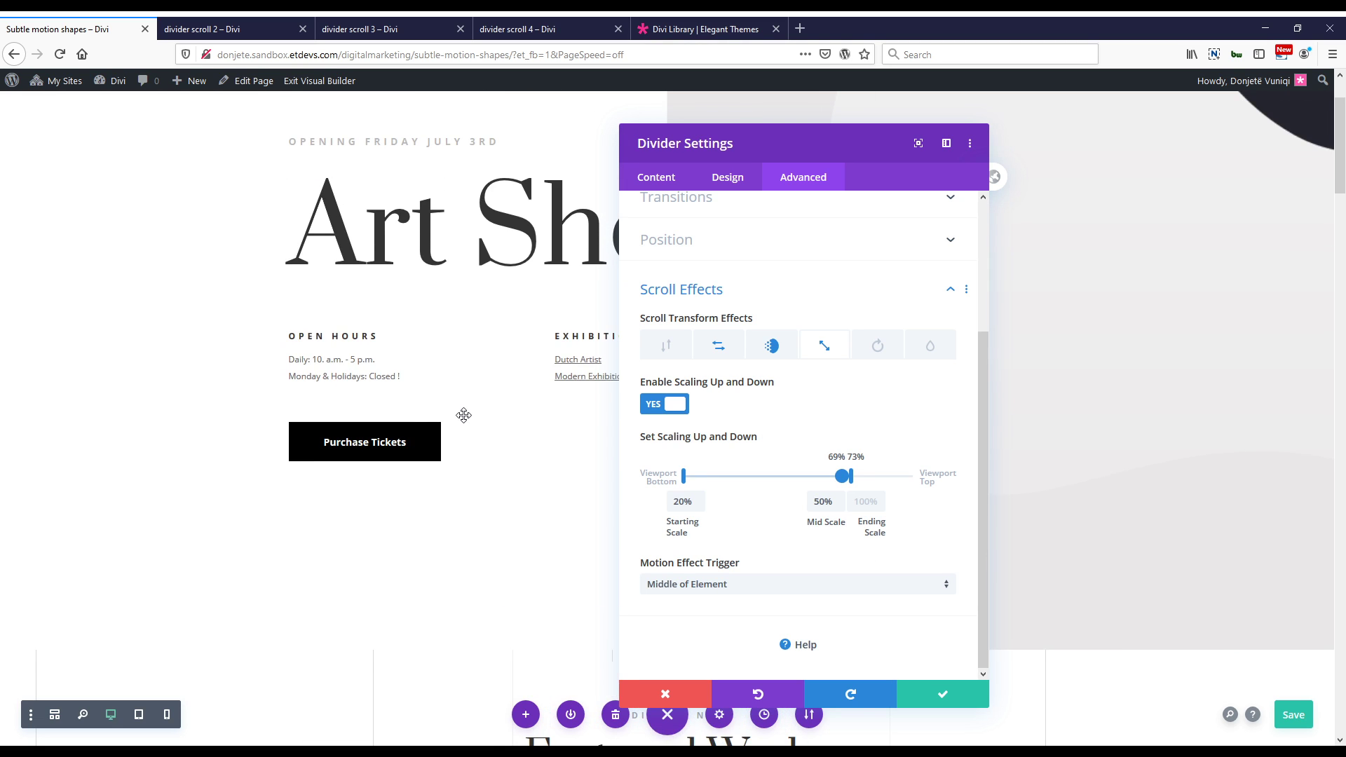
pyautogui.scroll(-6, 463, 415)
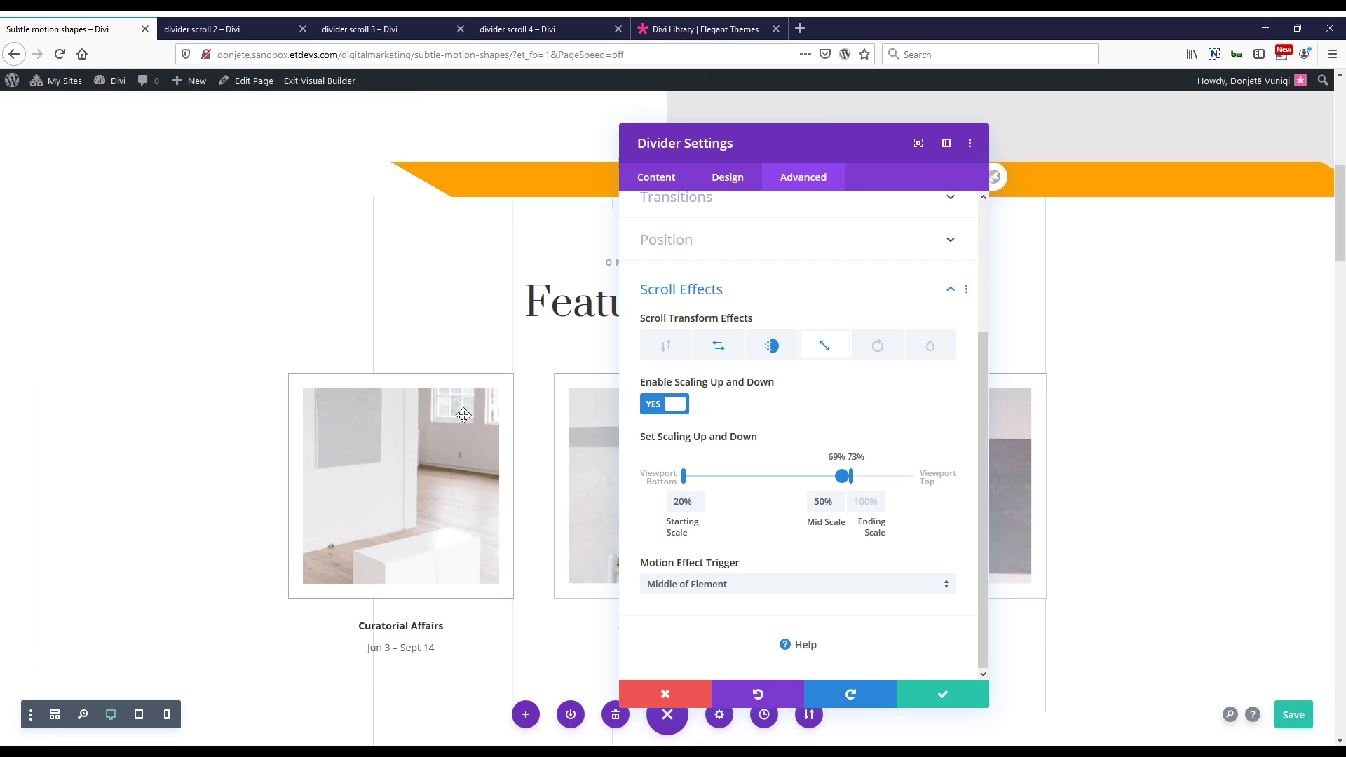
pyautogui.scroll(5, 464, 415)
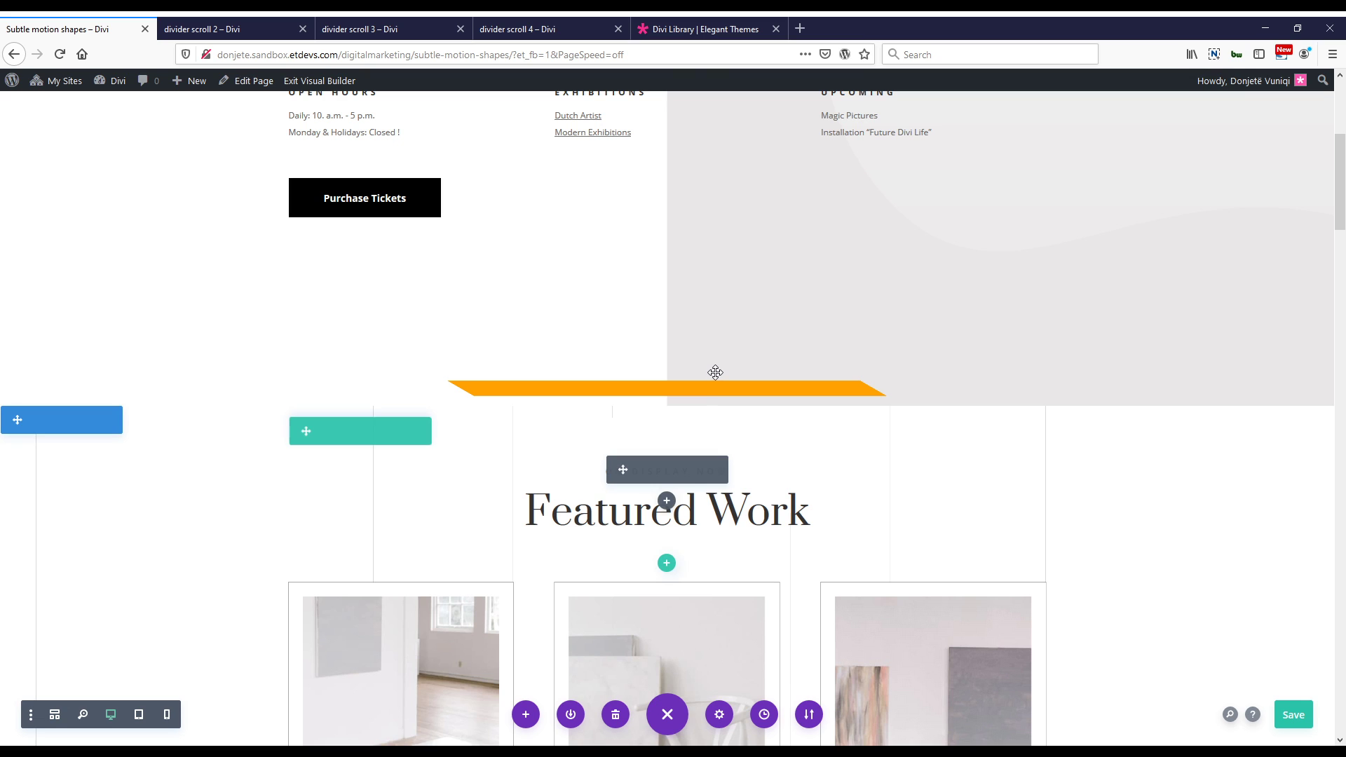
# Switch to the divider scroll 2 page and check the transition between its Art Show and Featured Work sections.
pyautogui.moveTo(686, 401)
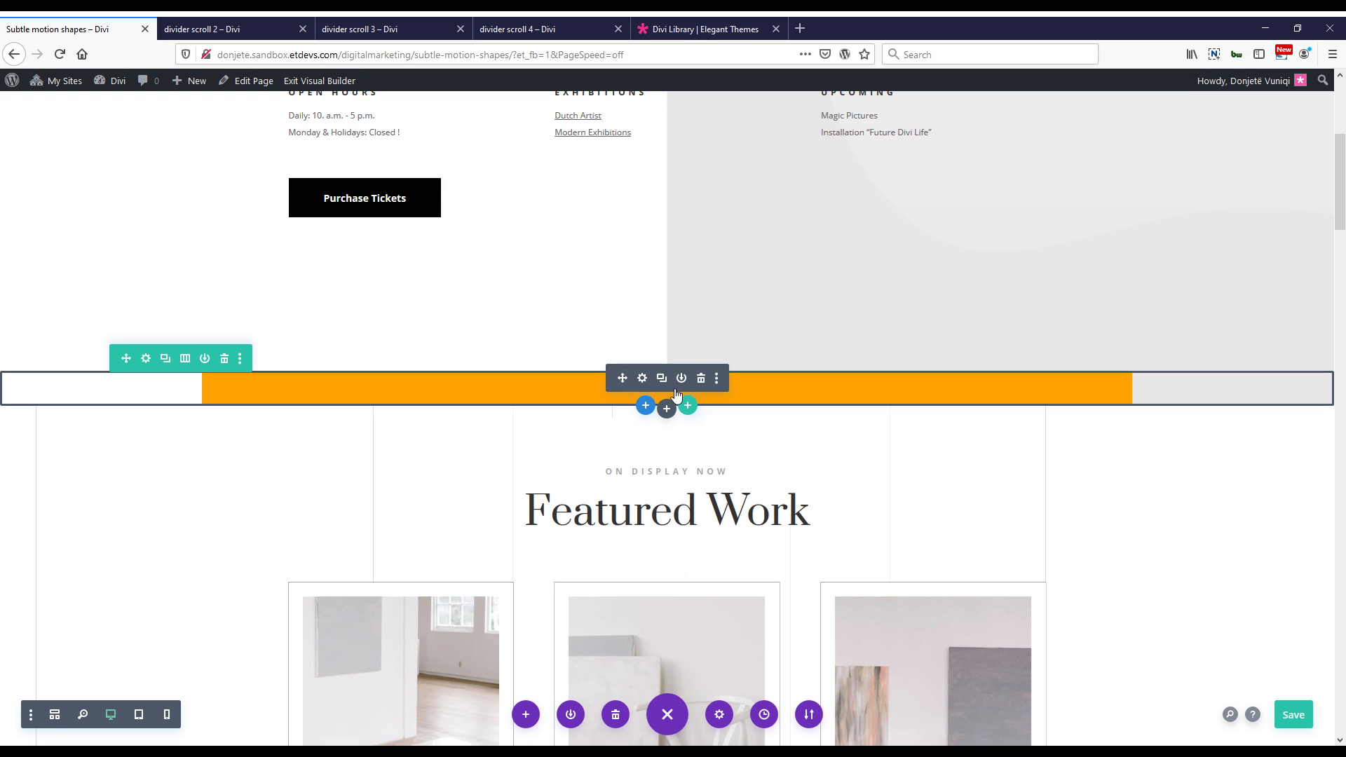
pyautogui.click(272, 28)
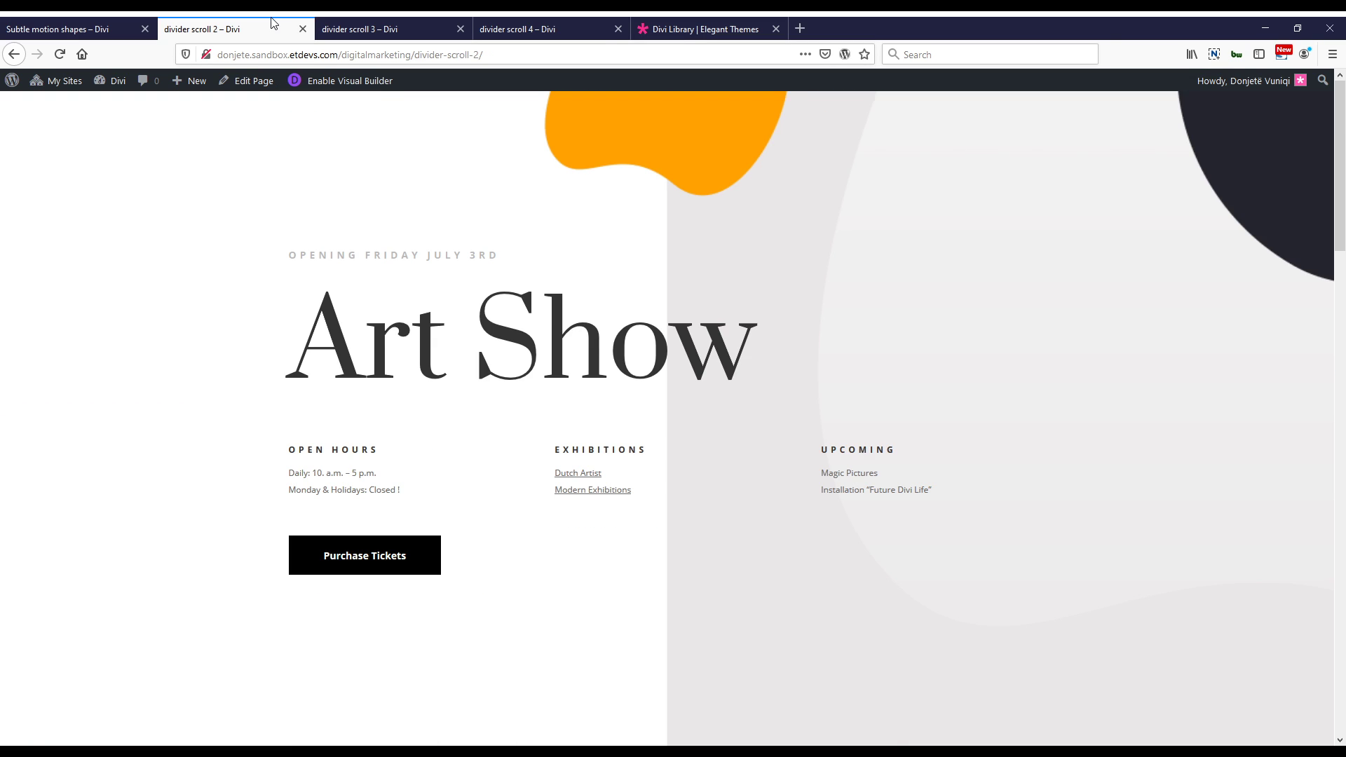
pyautogui.scroll(-1, 707, 340)
pyautogui.scroll(-3, 706, 339)
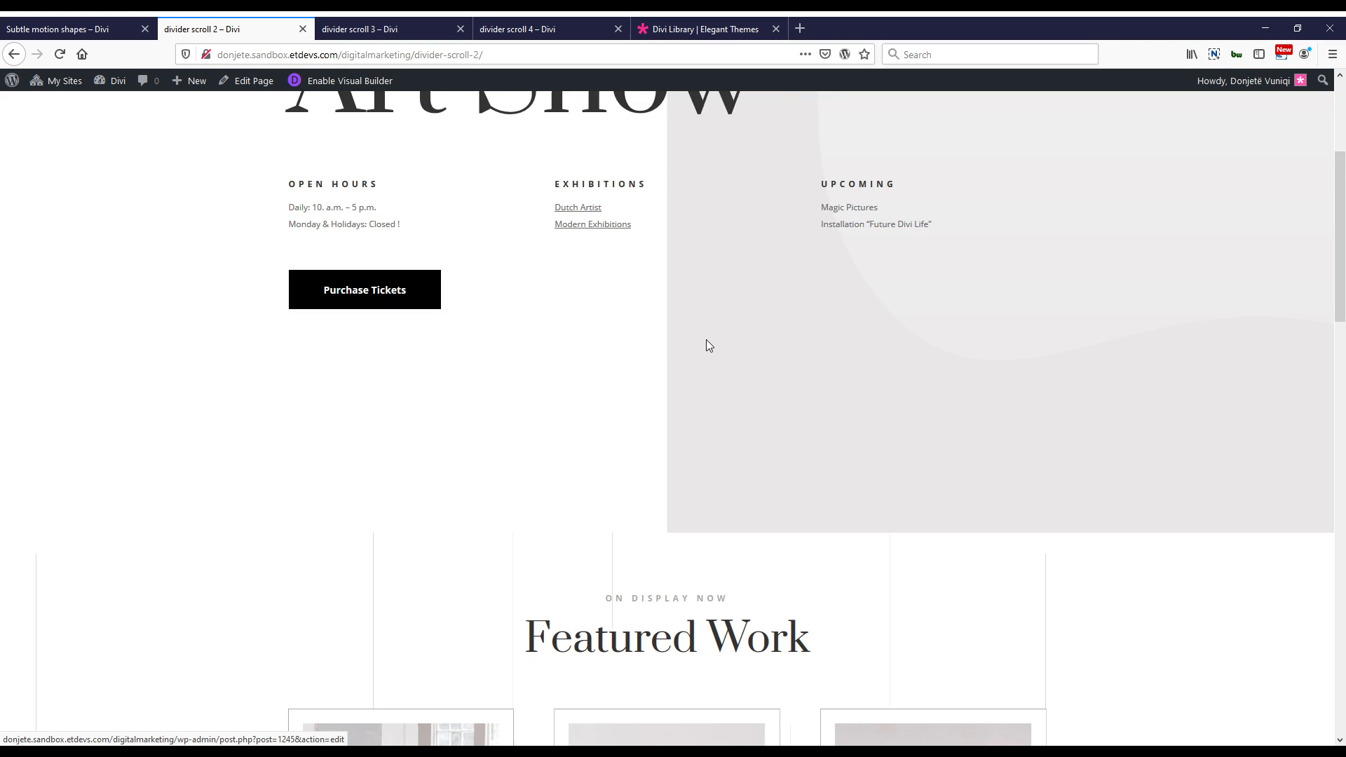
pyautogui.scroll(-4, 706, 342)
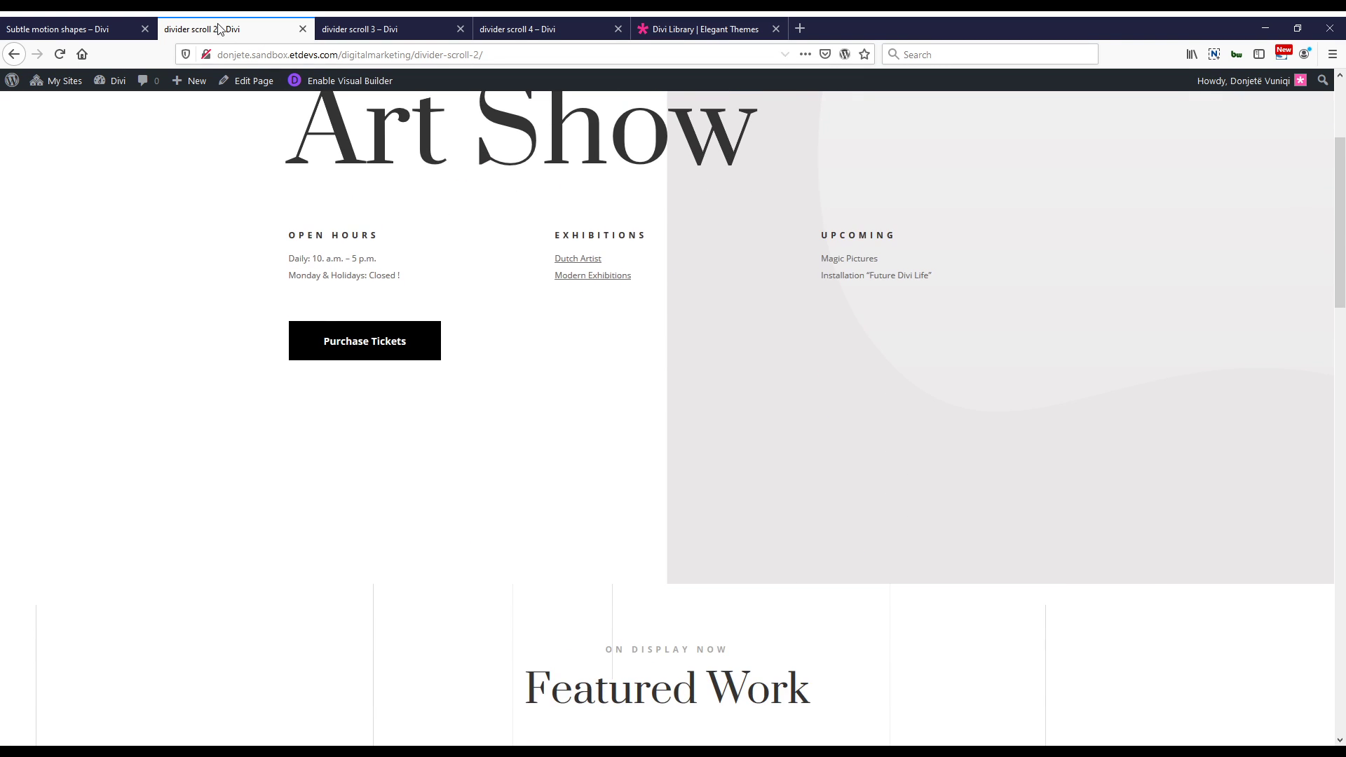
# Return to the Subtle motion shapes page, duplicate the orange divider, and set the copy's line color to #24252d.
pyautogui.click(142, 23)
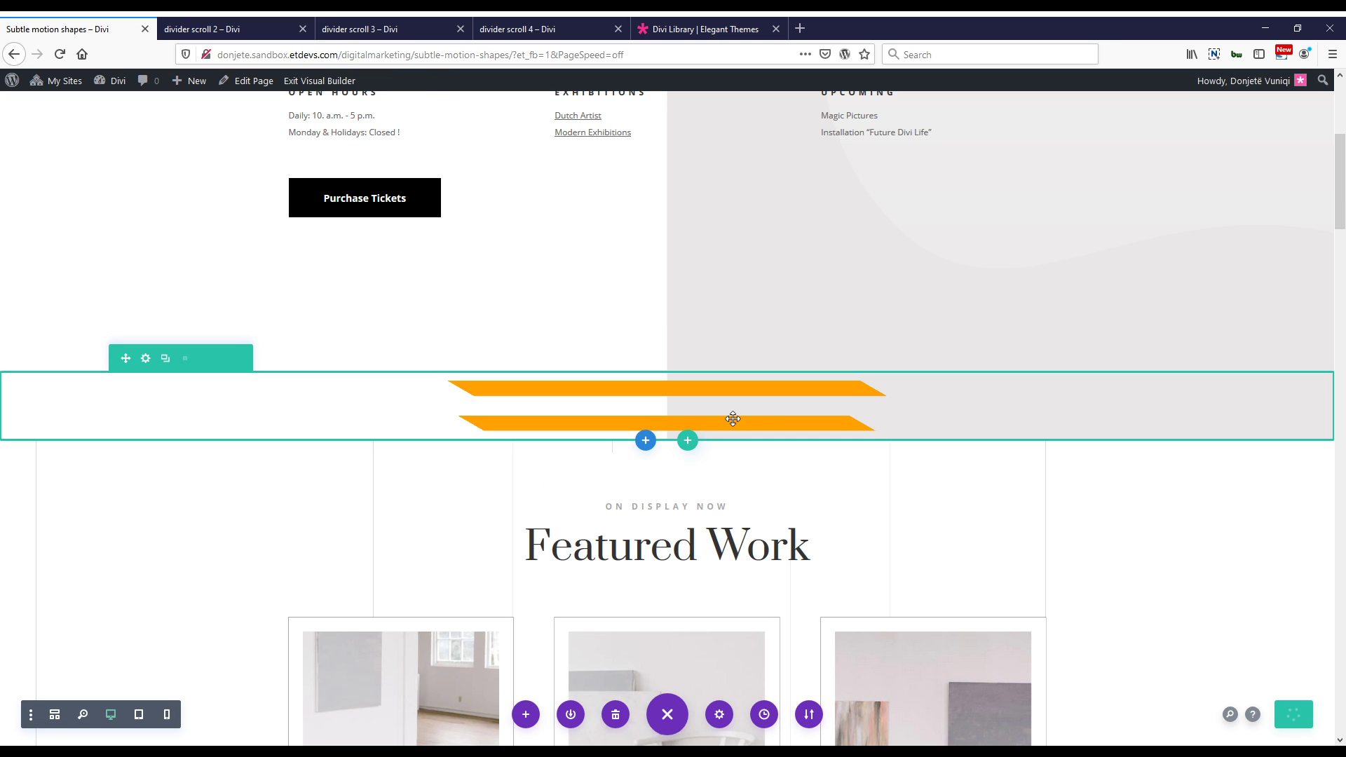
pyautogui.moveTo(647, 416)
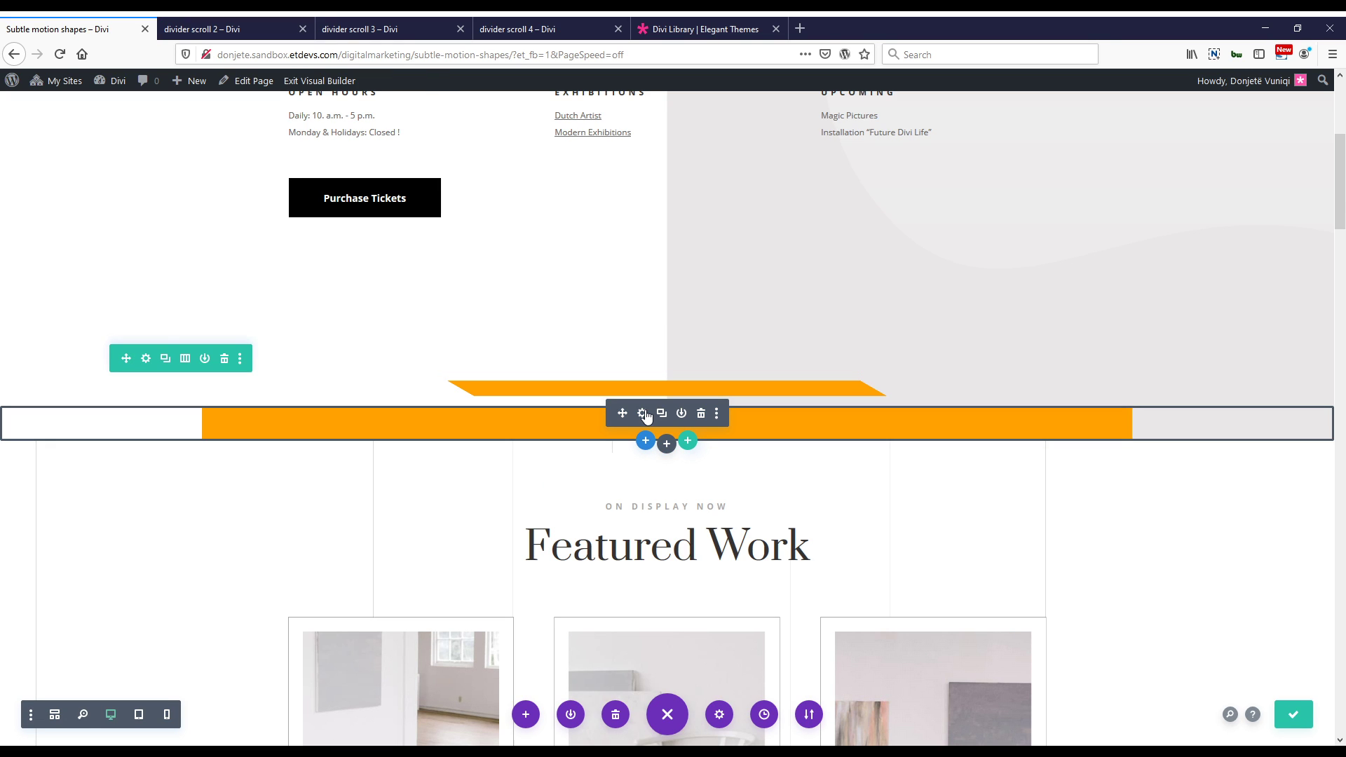
pyautogui.click(642, 414)
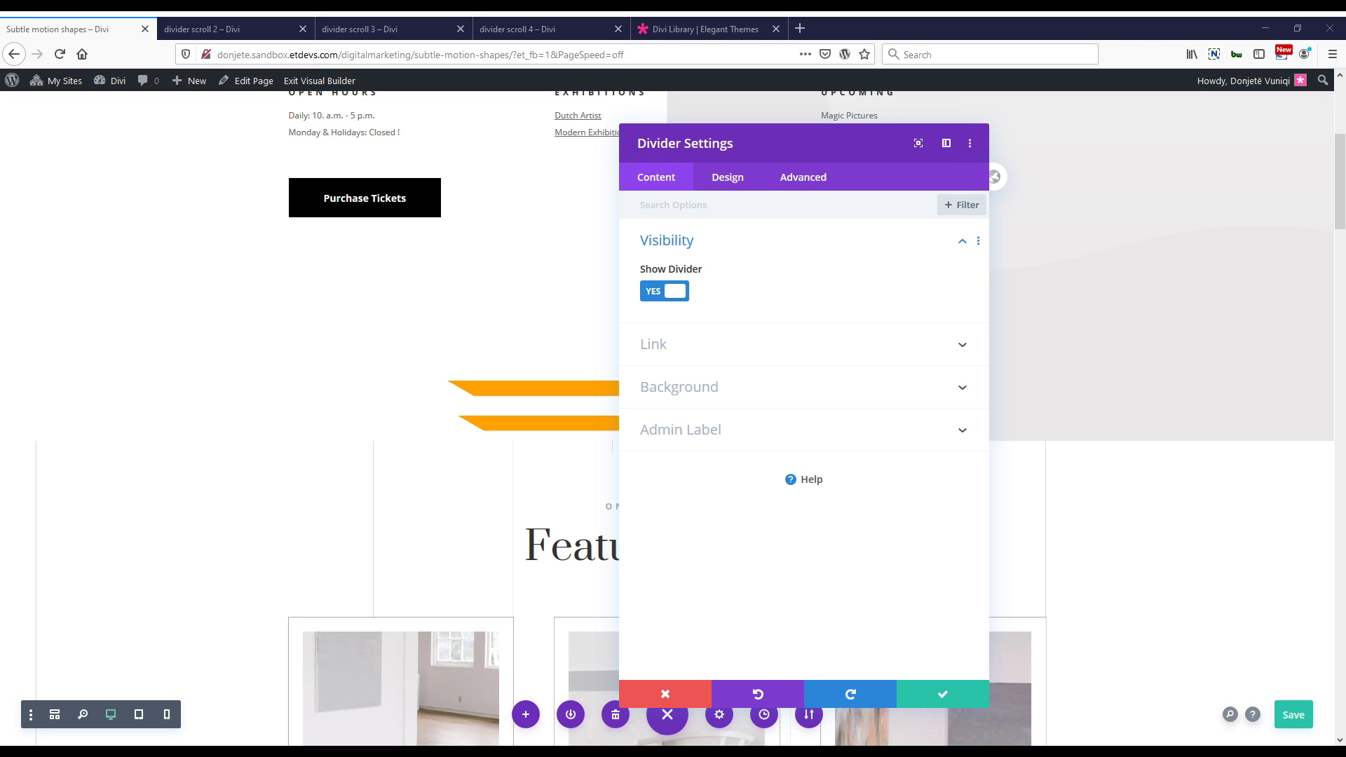
pyautogui.click(728, 177)
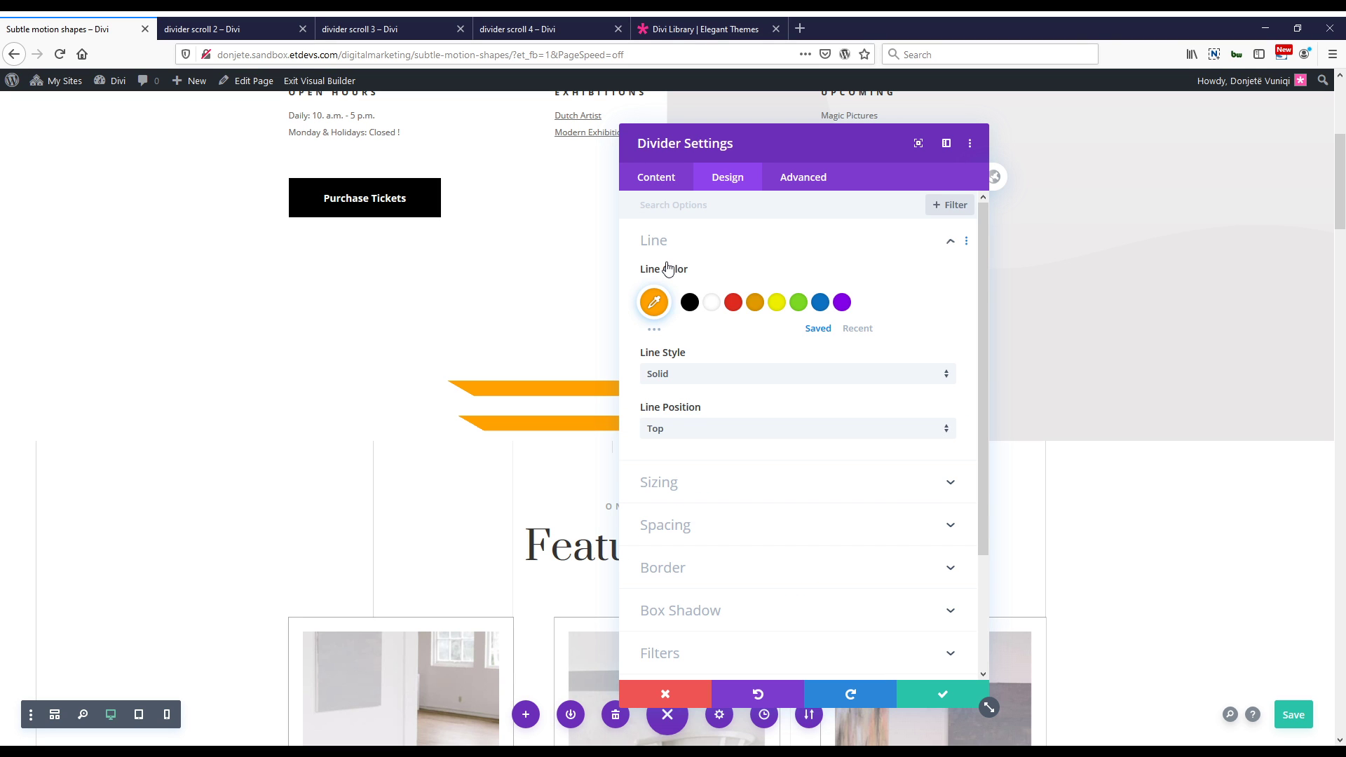
pyautogui.click(654, 302)
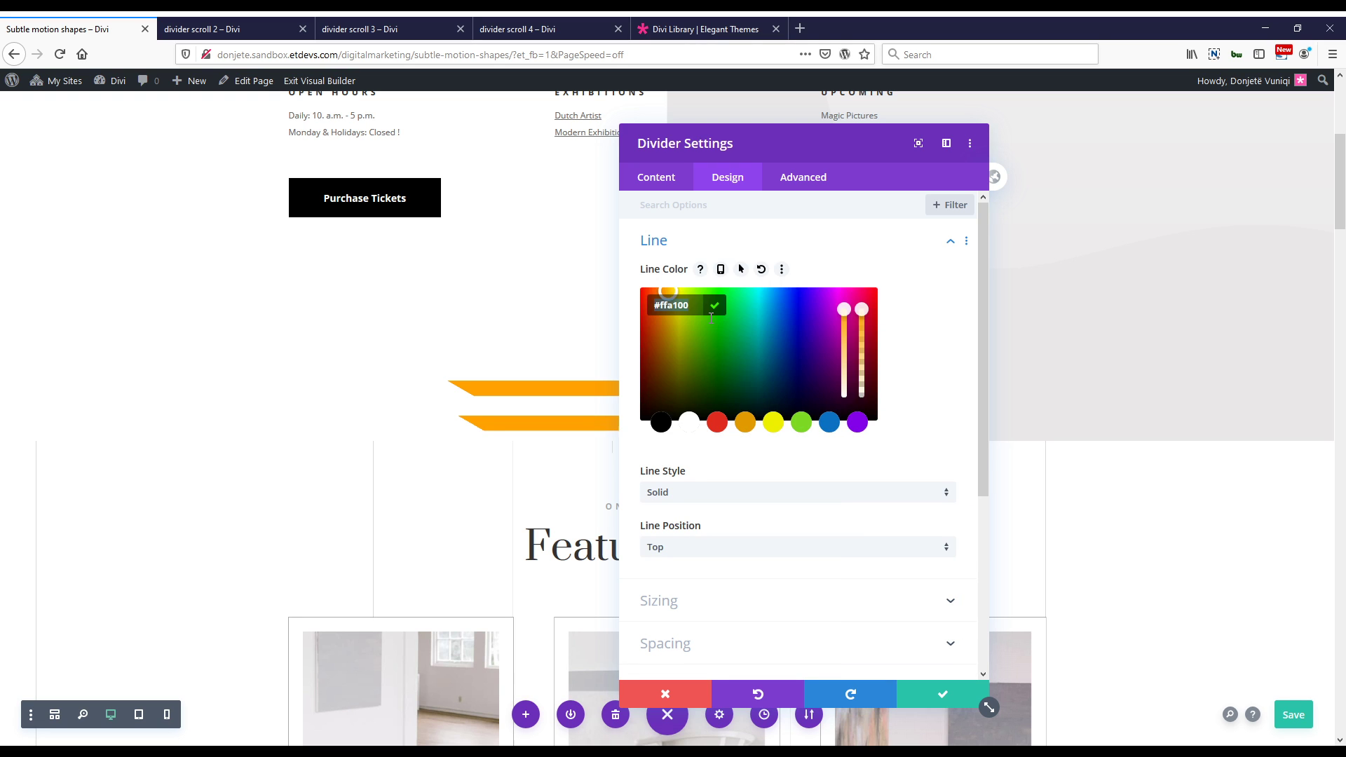
pyautogui.write('#24252d')
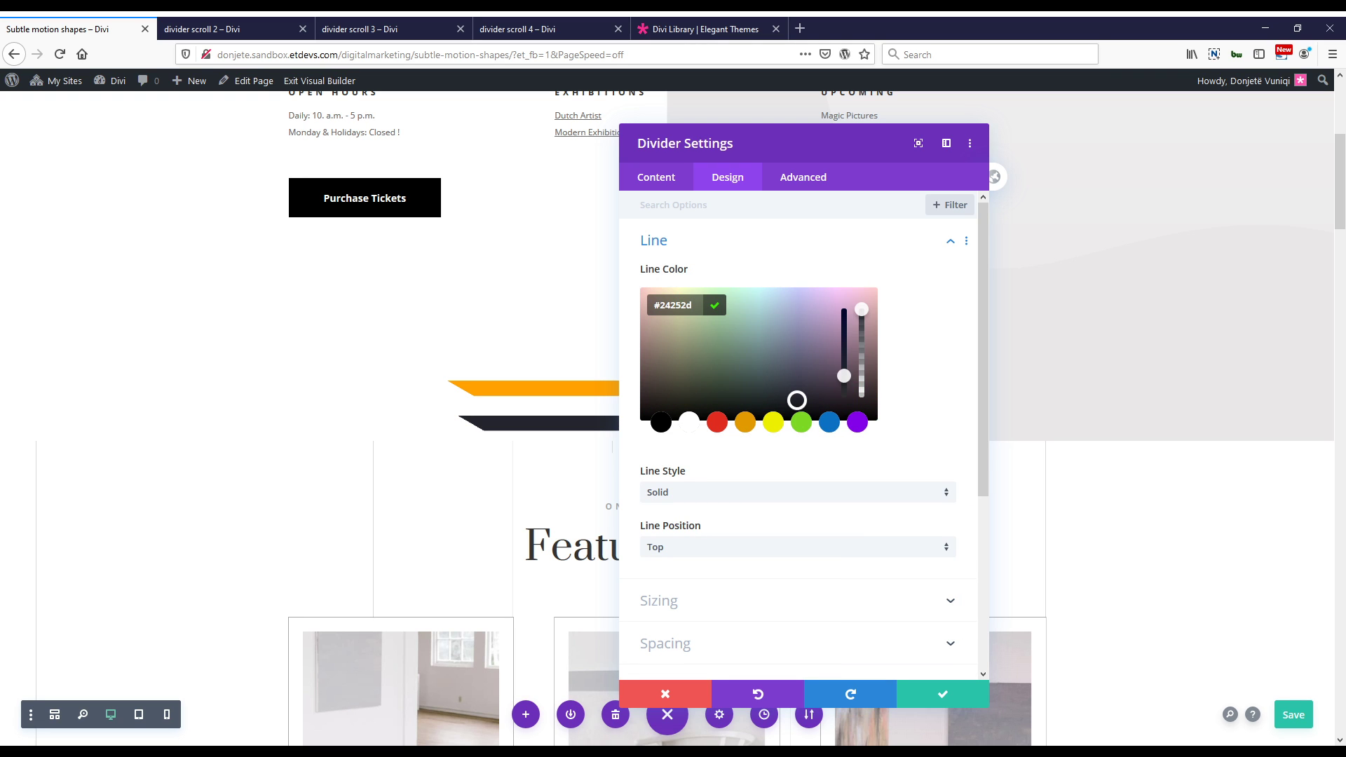
# Set the dark divider's left and right padding to 25vw.
pyautogui.scroll(-5, 757, 440)
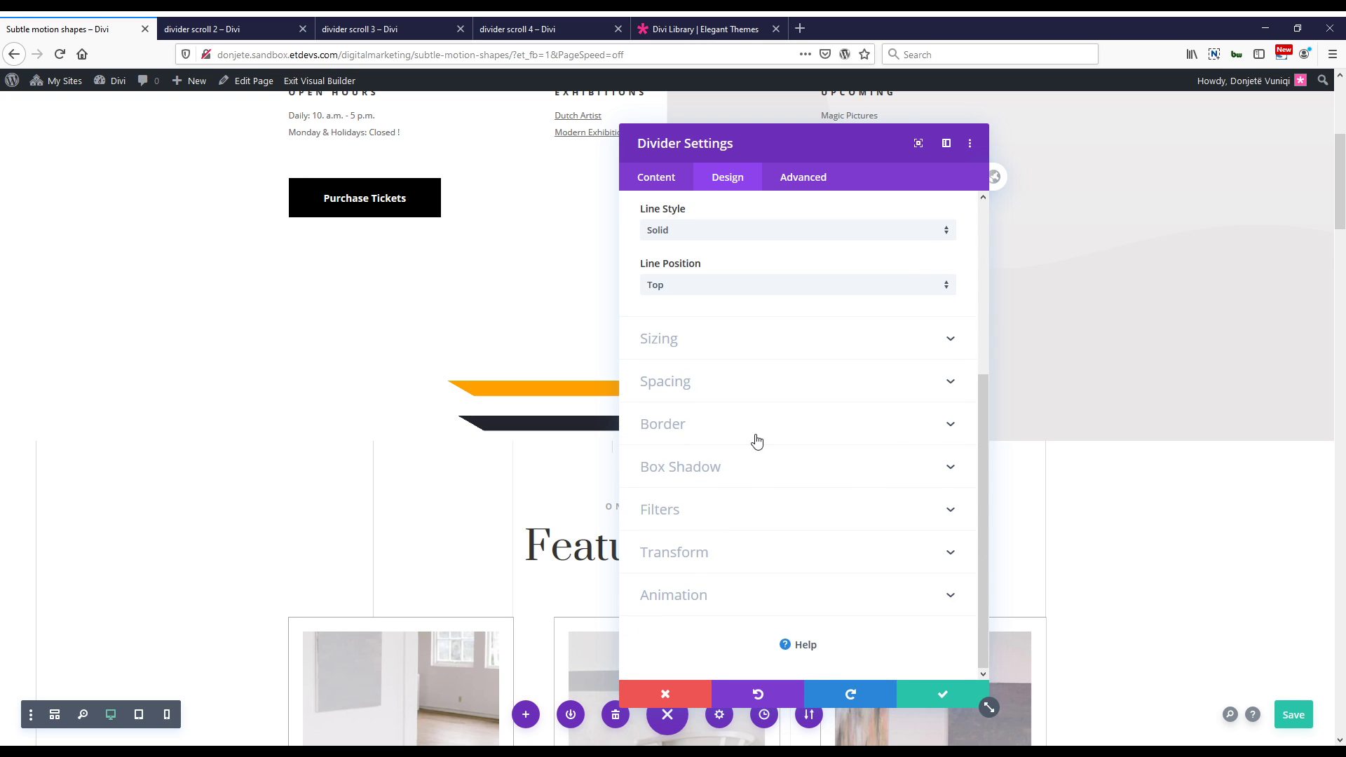
pyautogui.click(783, 381)
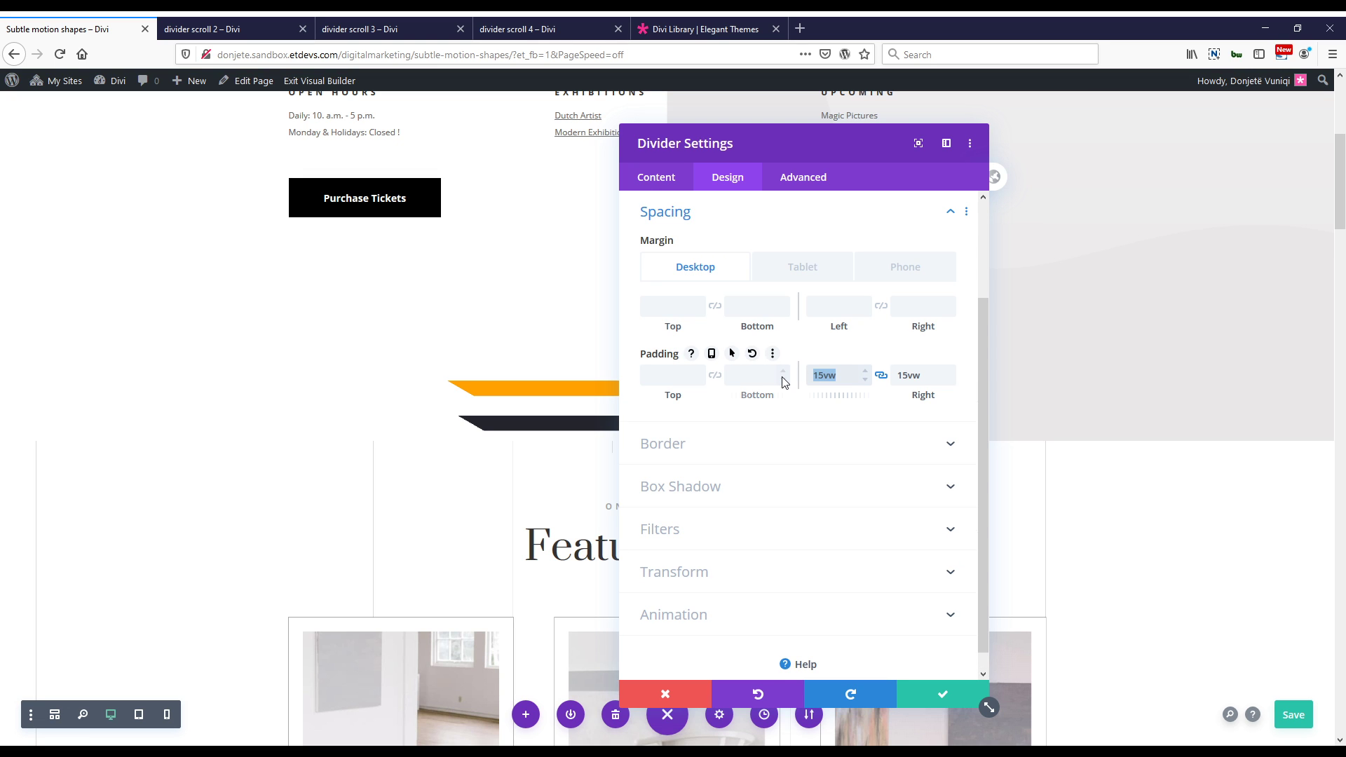
pyautogui.write('25vz')
pyautogui.press('BackSpace')
pyautogui.press('BackSpace')
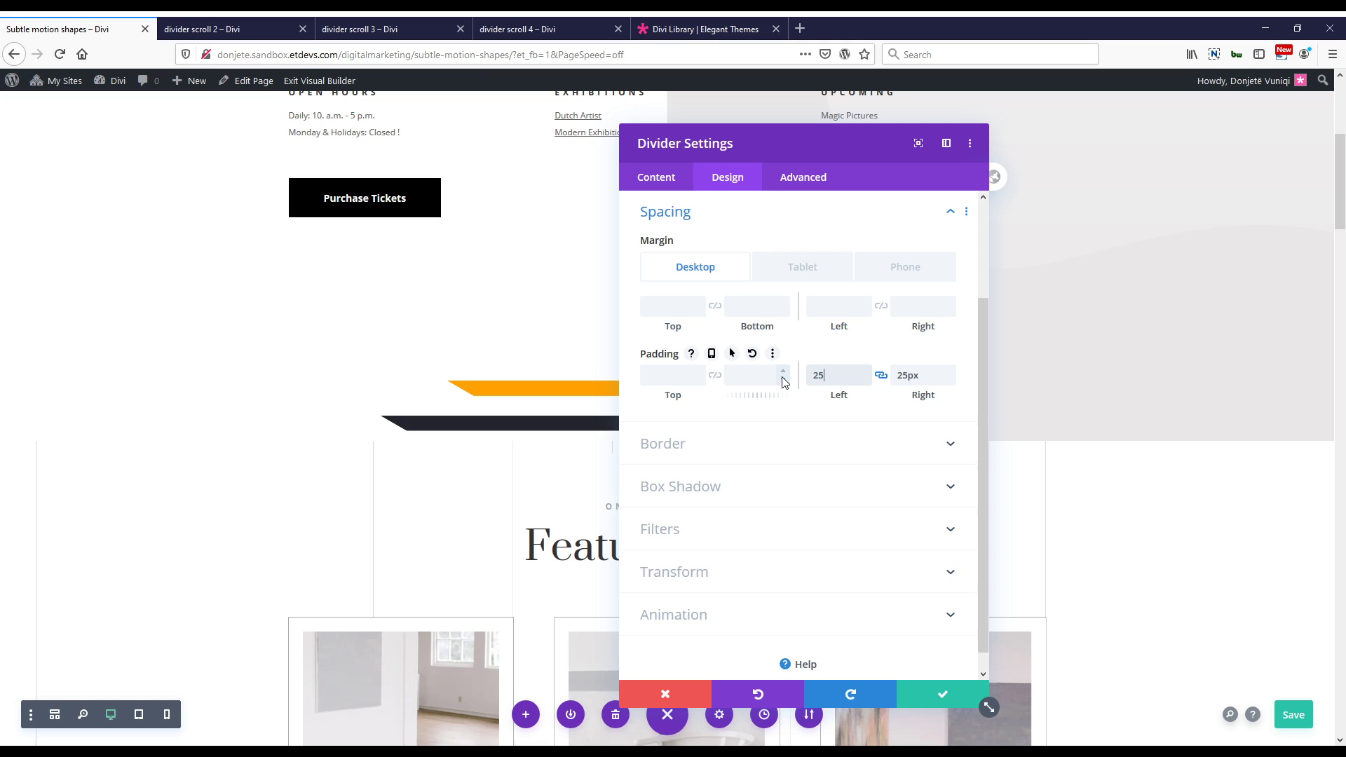
pyautogui.write('vw')
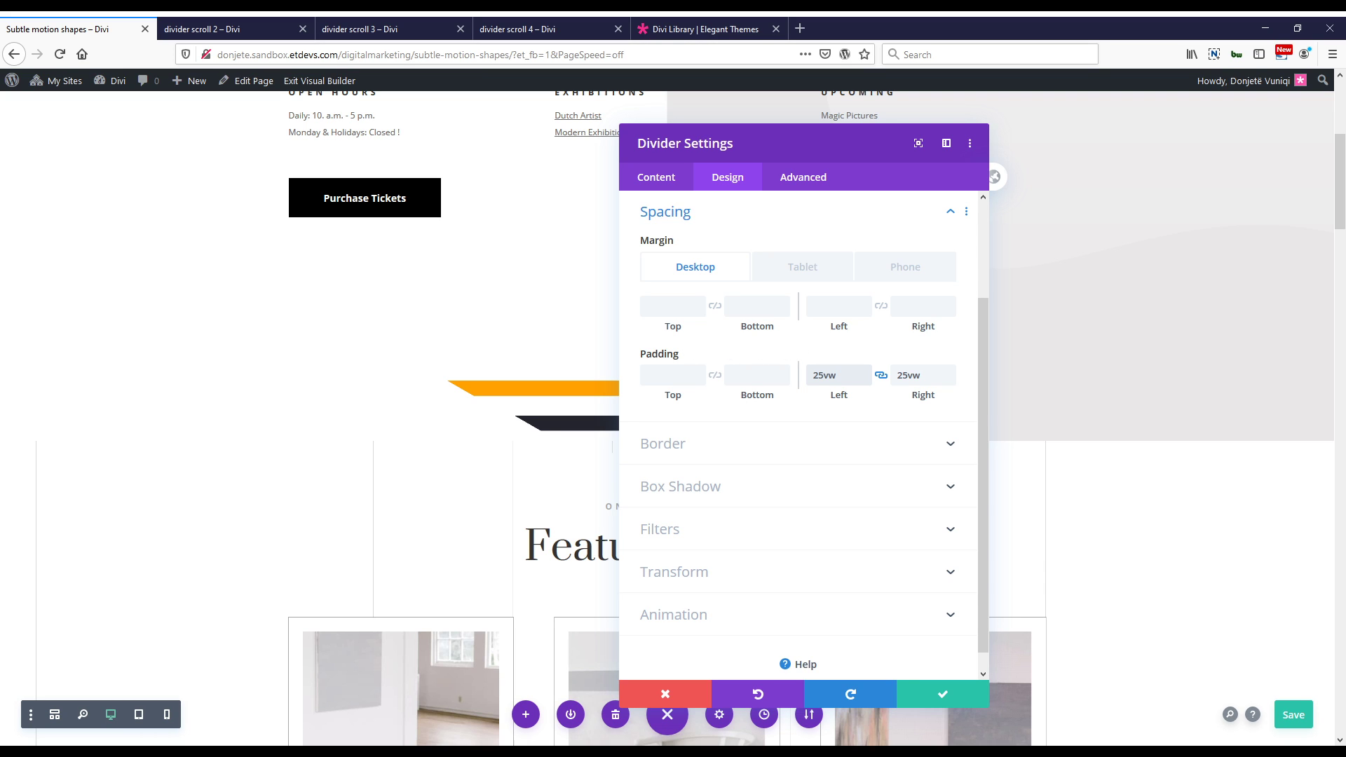
# Open the dark divider's scroll effects and preview how both dividers animate while the page scrolls.
pyautogui.click(804, 177)
pyautogui.click(727, 456)
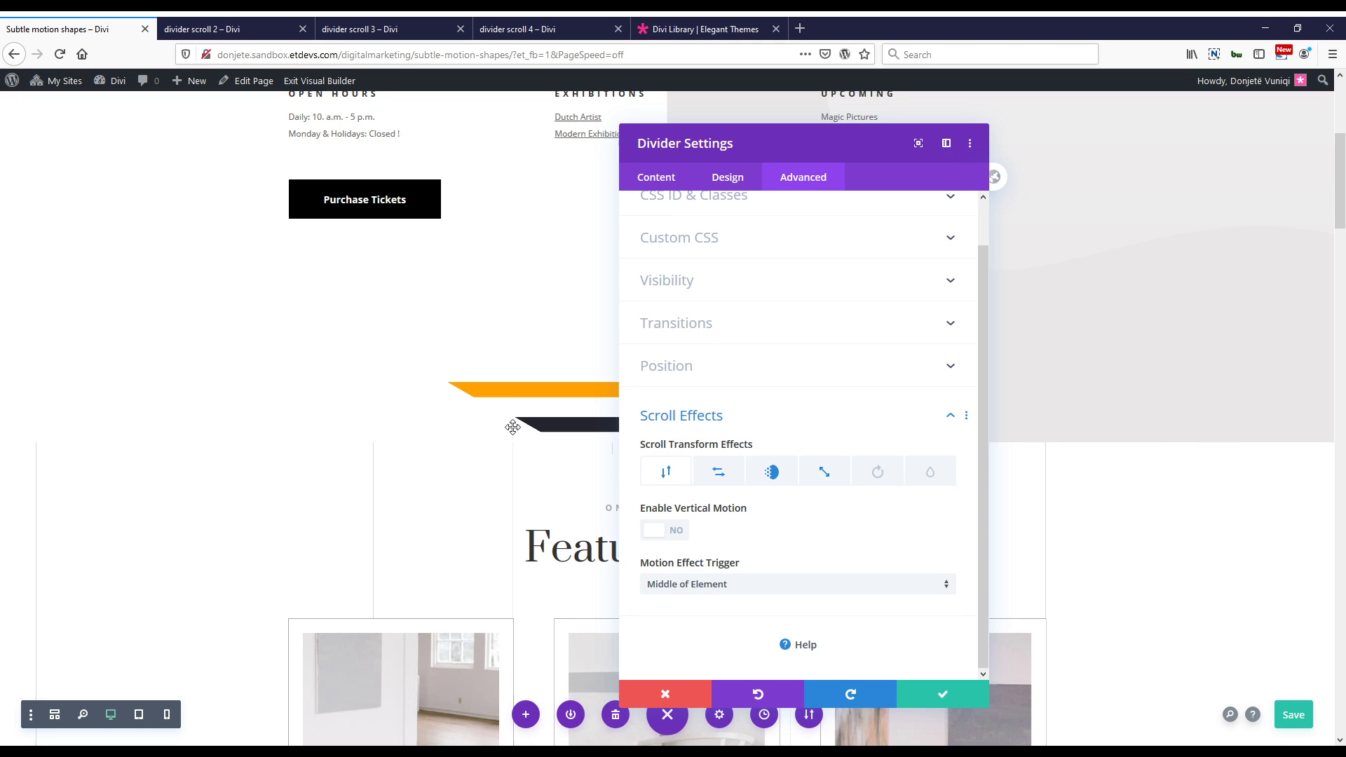
pyautogui.scroll(-4, 512, 427)
pyautogui.scroll(2, 512, 427)
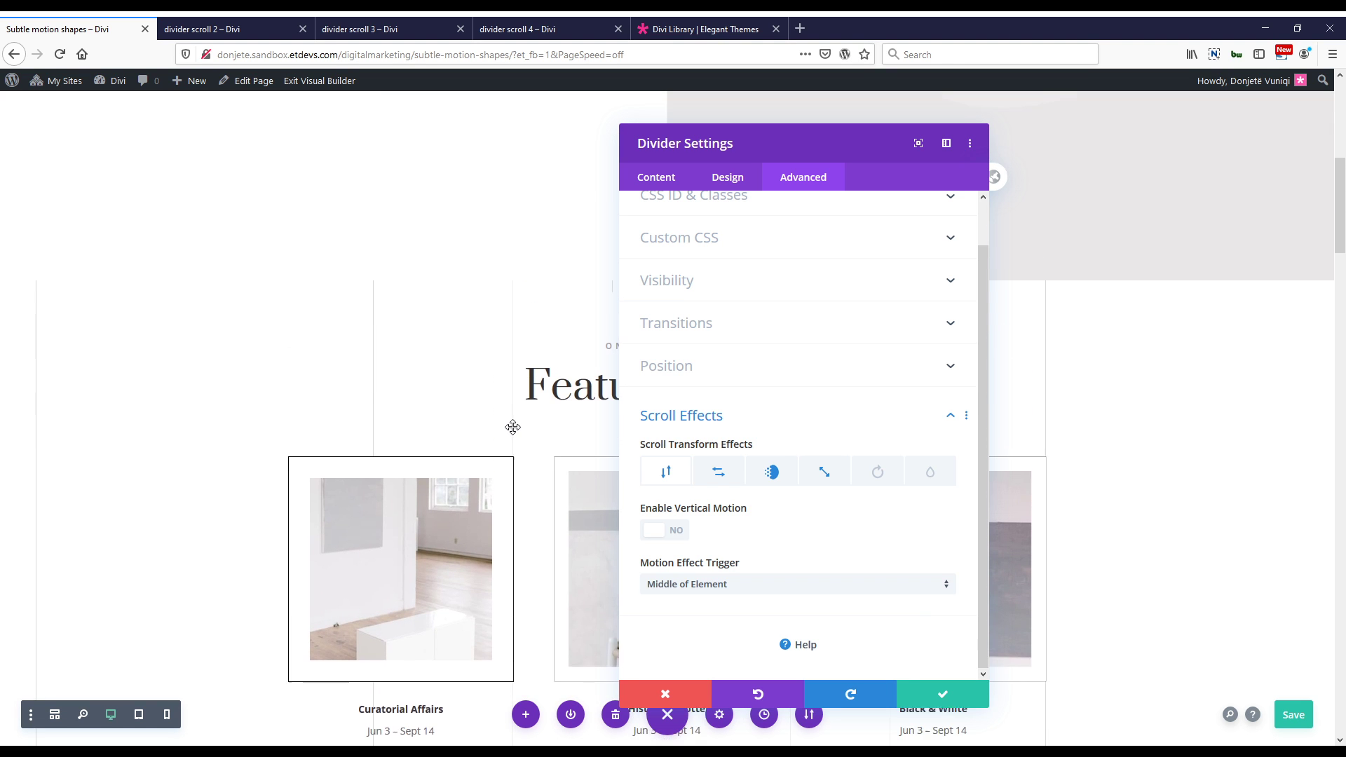
pyautogui.scroll(4, 512, 427)
pyautogui.scroll(-2, 512, 427)
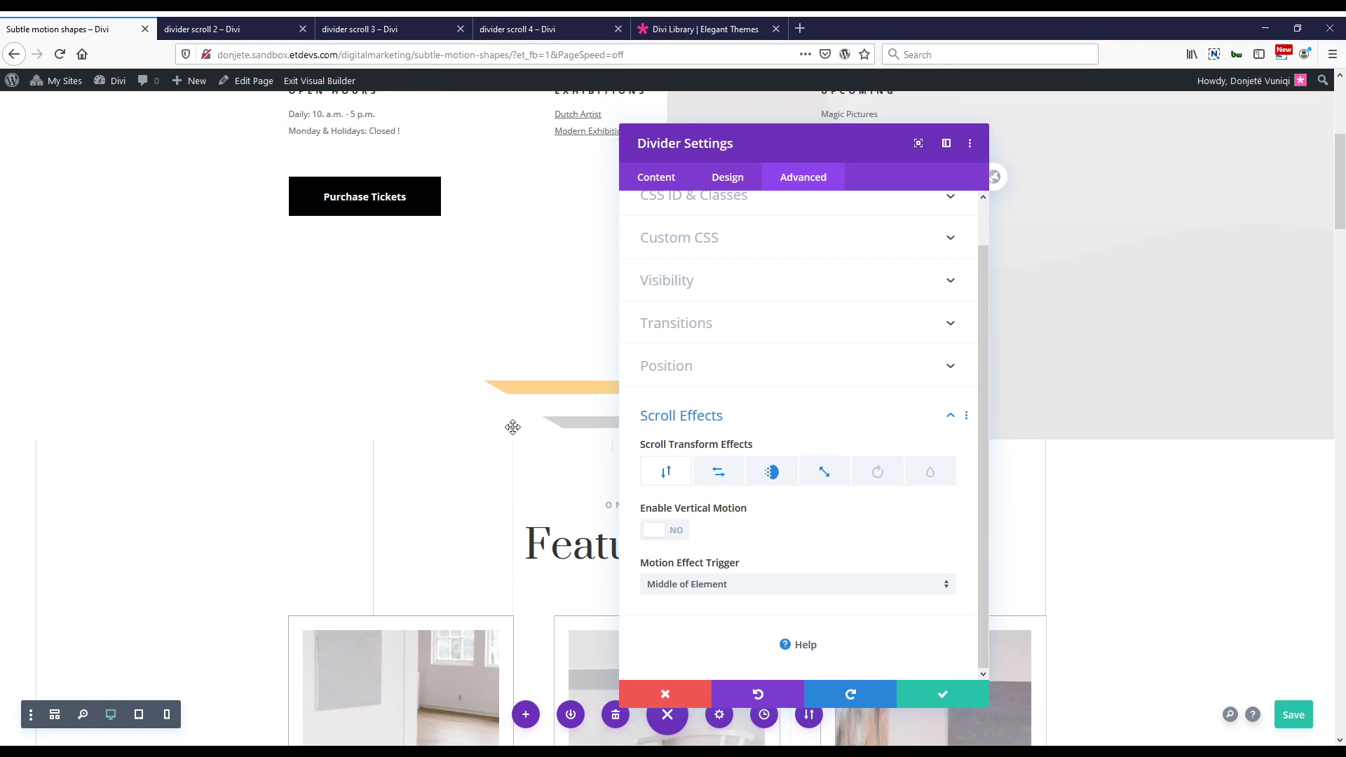
pyautogui.scroll(-1, 512, 427)
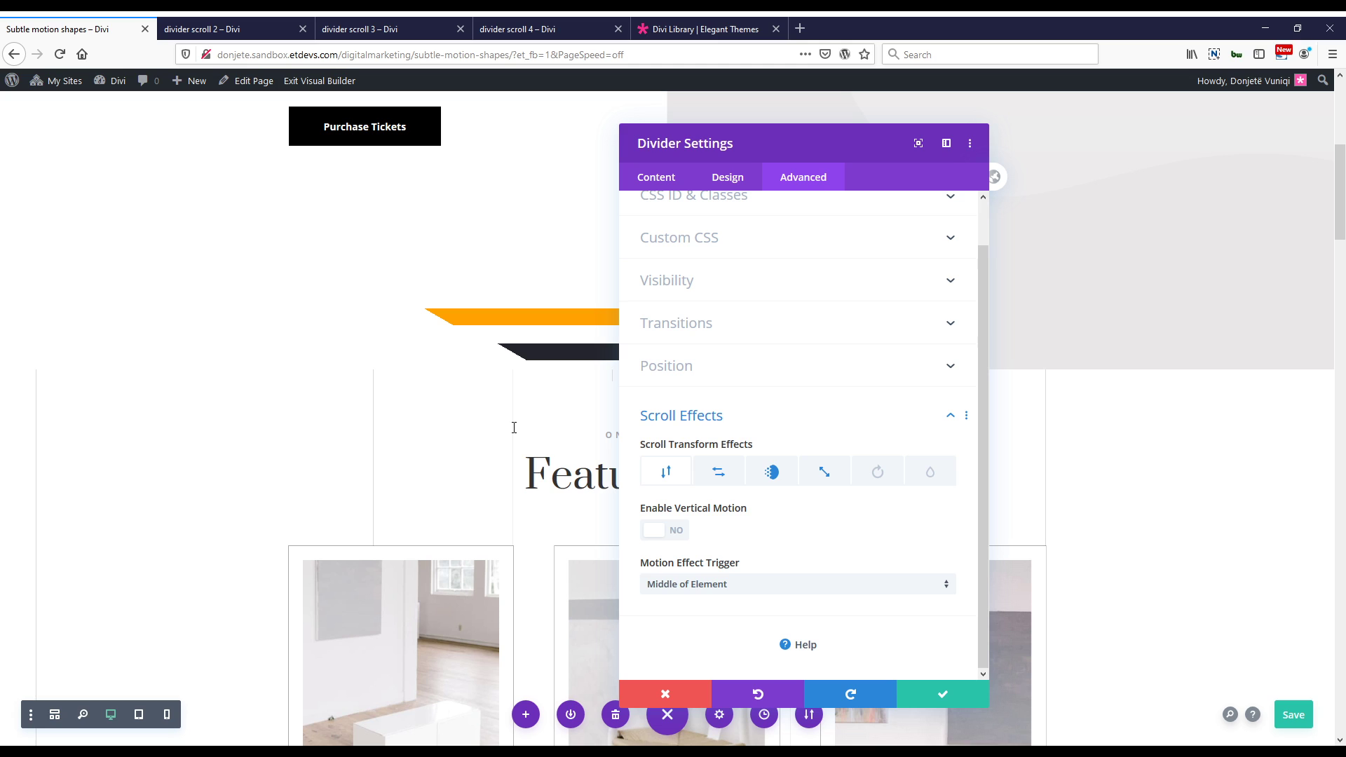
# Set the ending offset of the dark divider's horizontal motion to -20 on desktop.
pyautogui.click(719, 474)
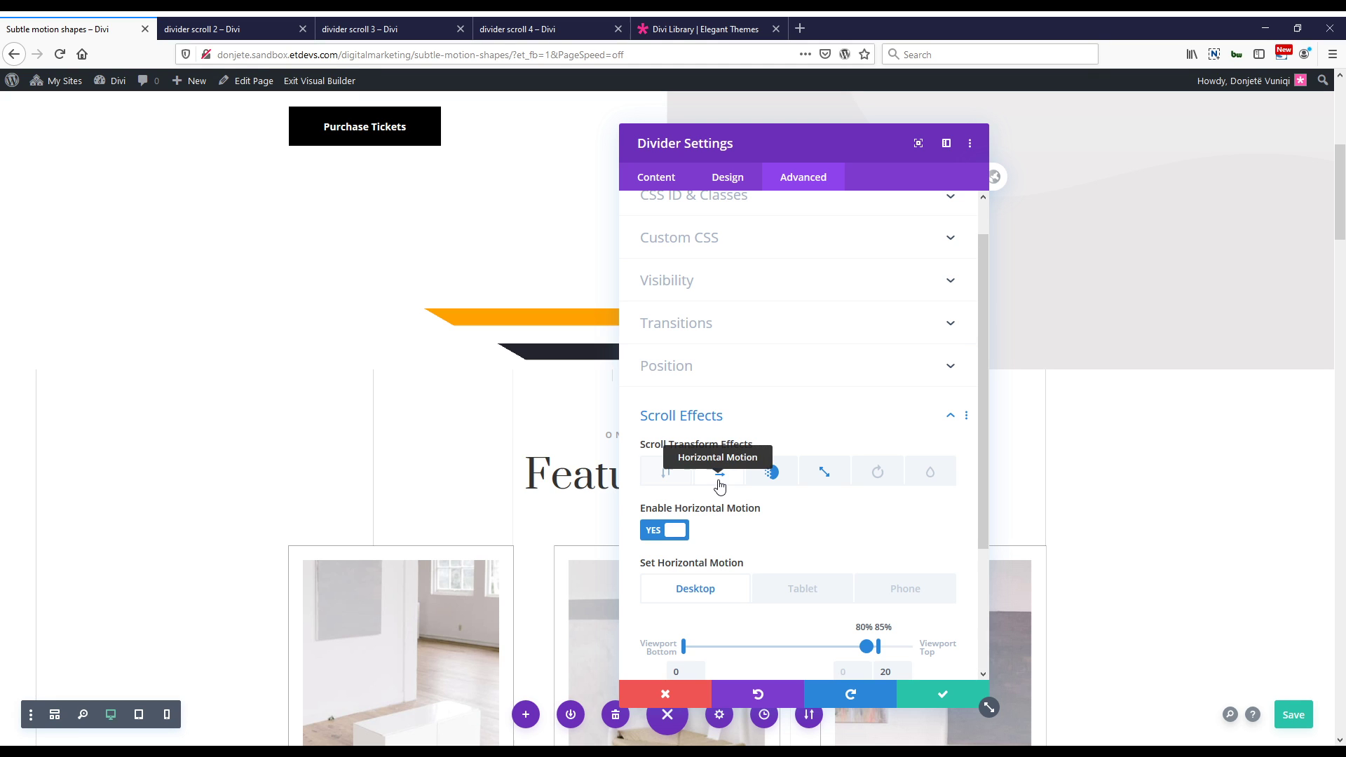
pyautogui.scroll(-1, 719, 483)
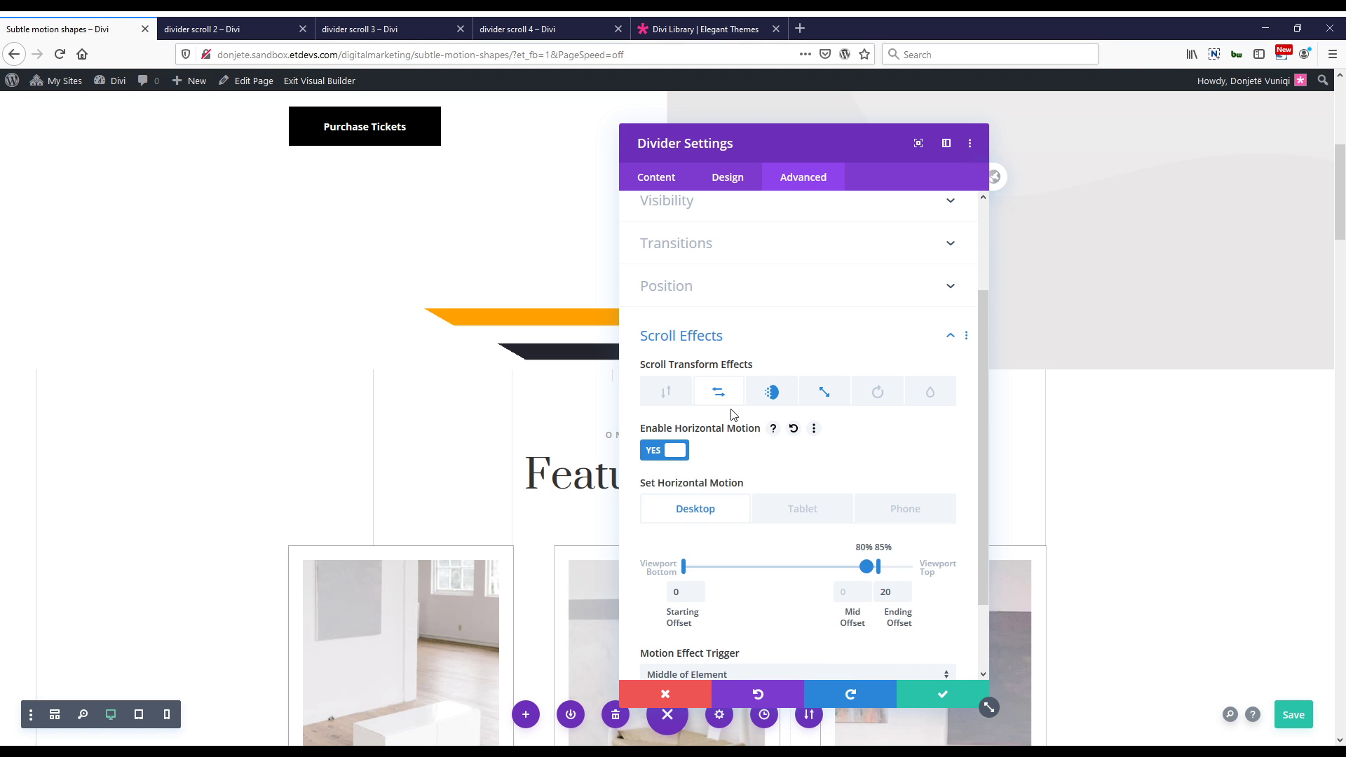
pyautogui.click(880, 592)
pyautogui.write('-')
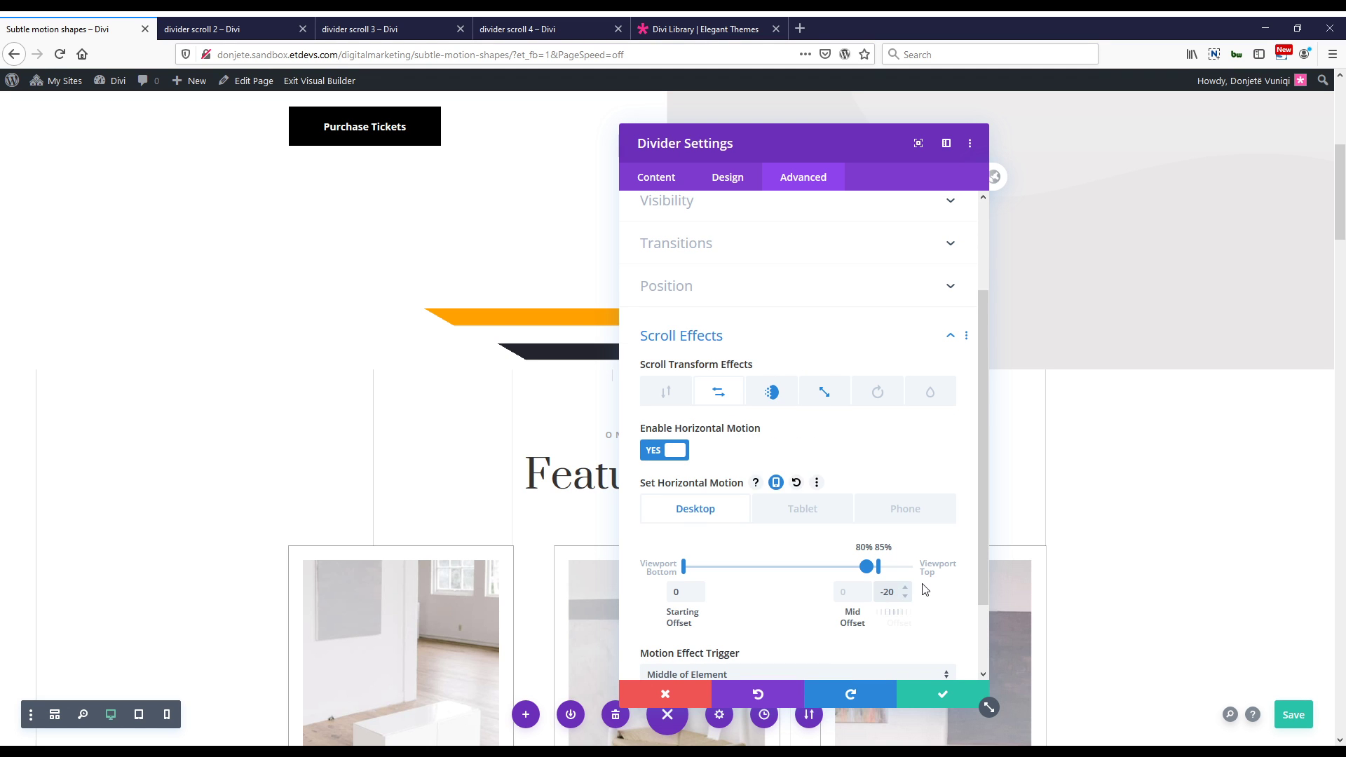
# Save the dark divider's settings and the page, and preview both dividers' scroll motion on the live page.
pyautogui.click(825, 516)
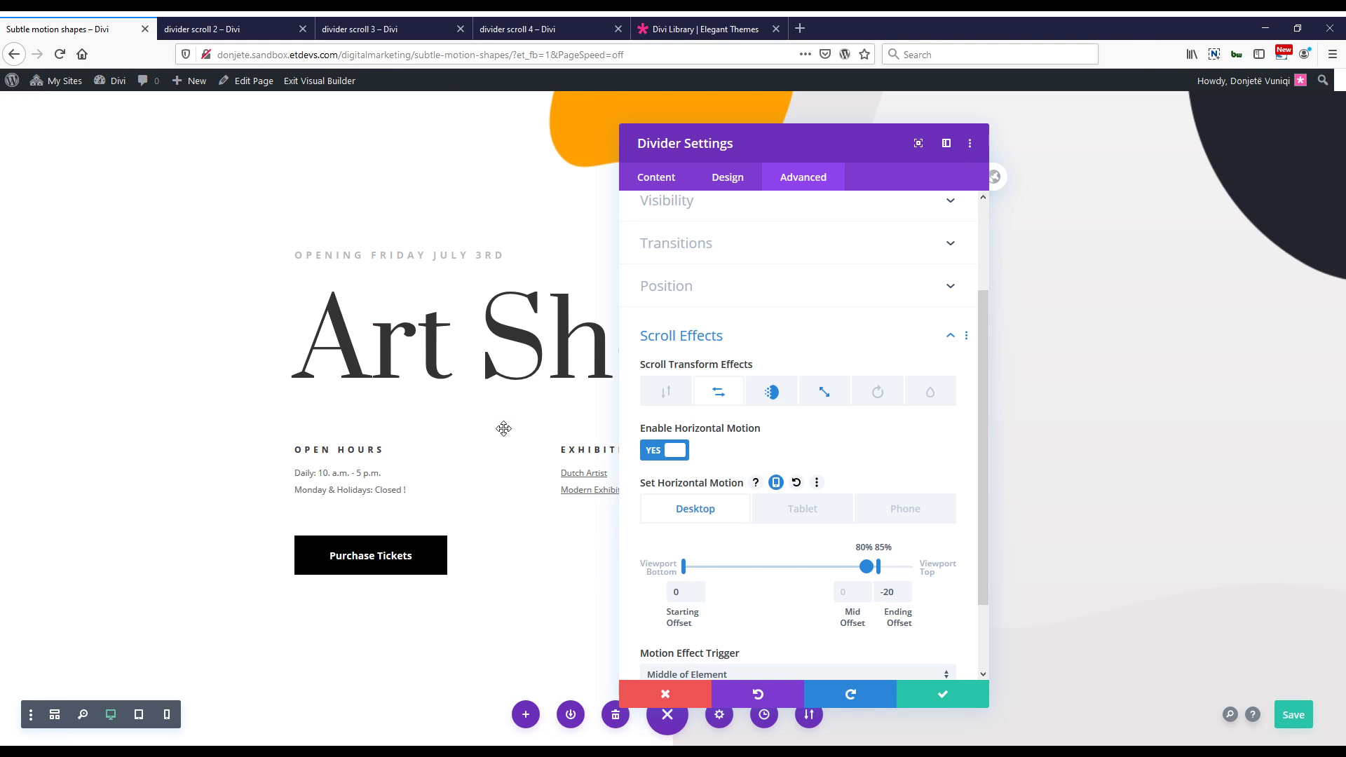
pyautogui.click(924, 696)
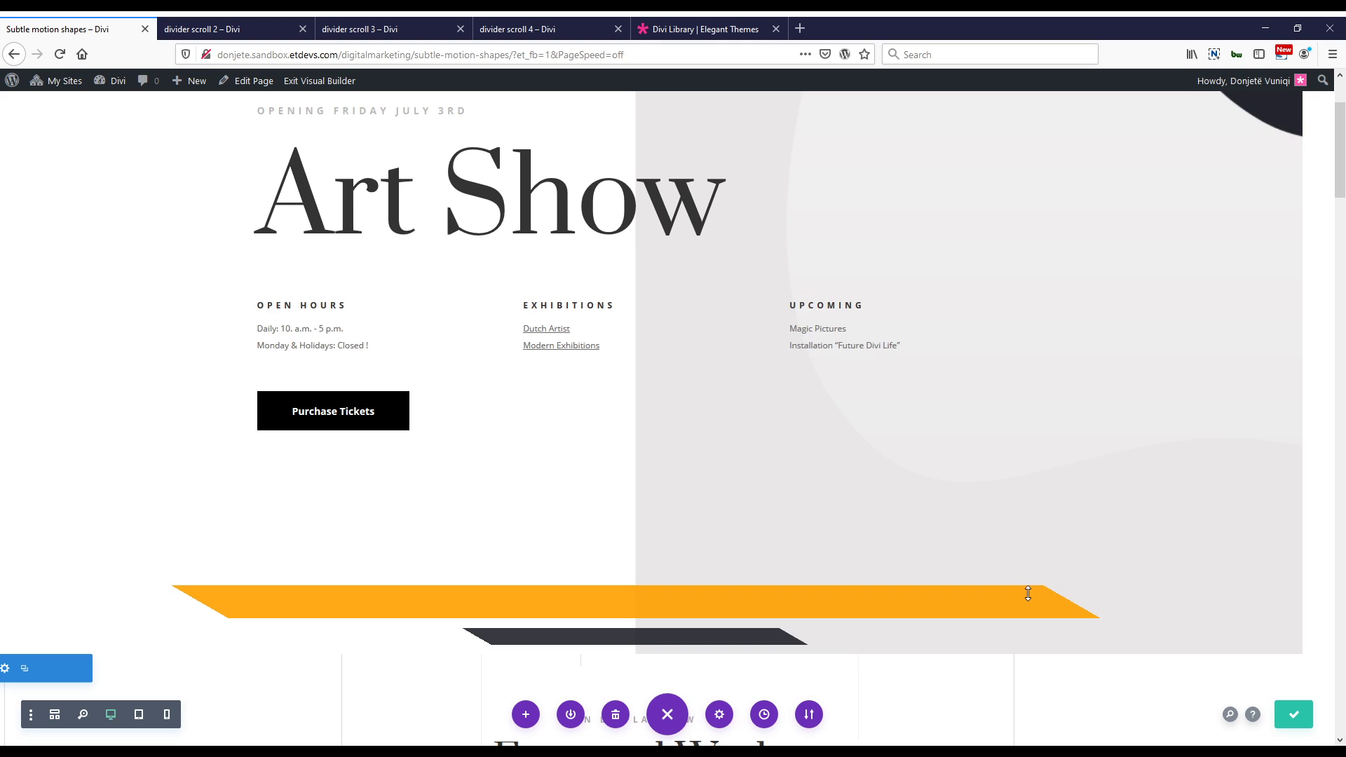
pyautogui.click(1288, 710)
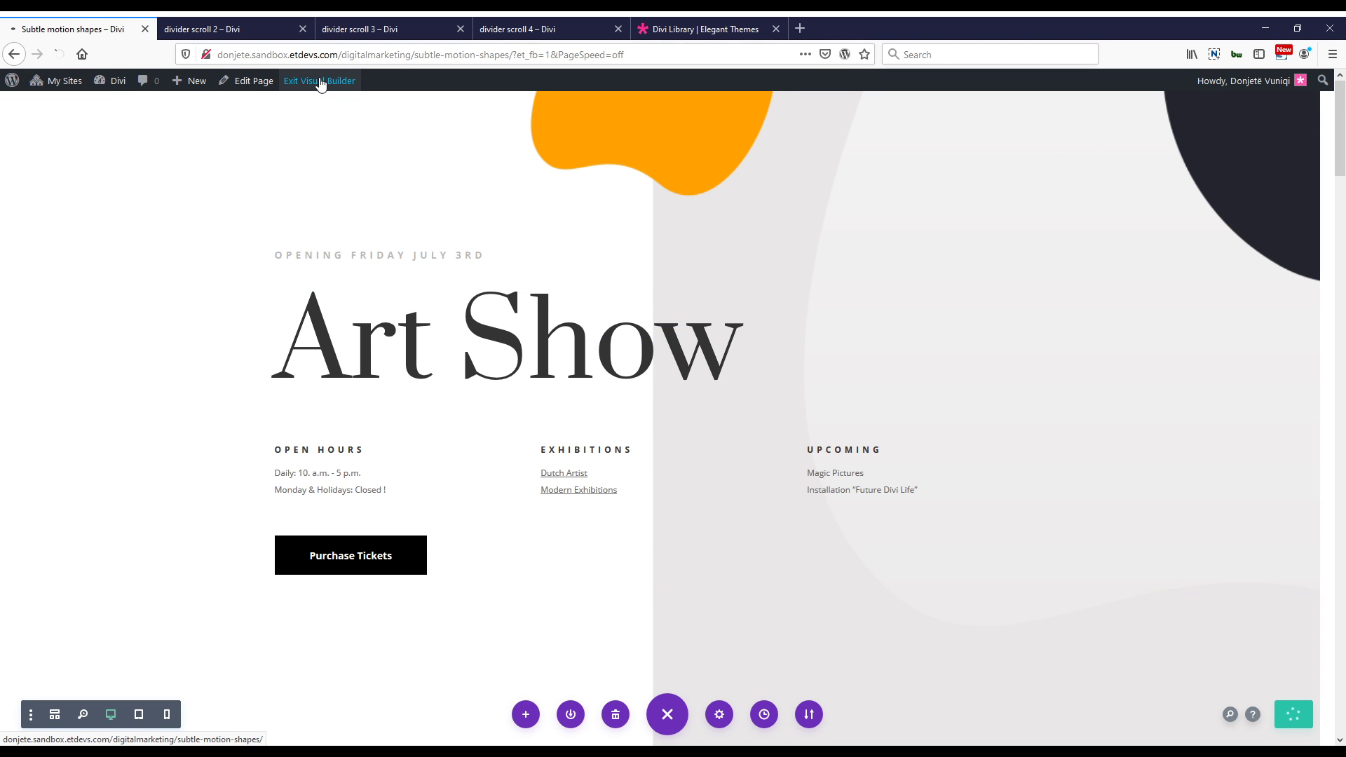
pyautogui.click(320, 82)
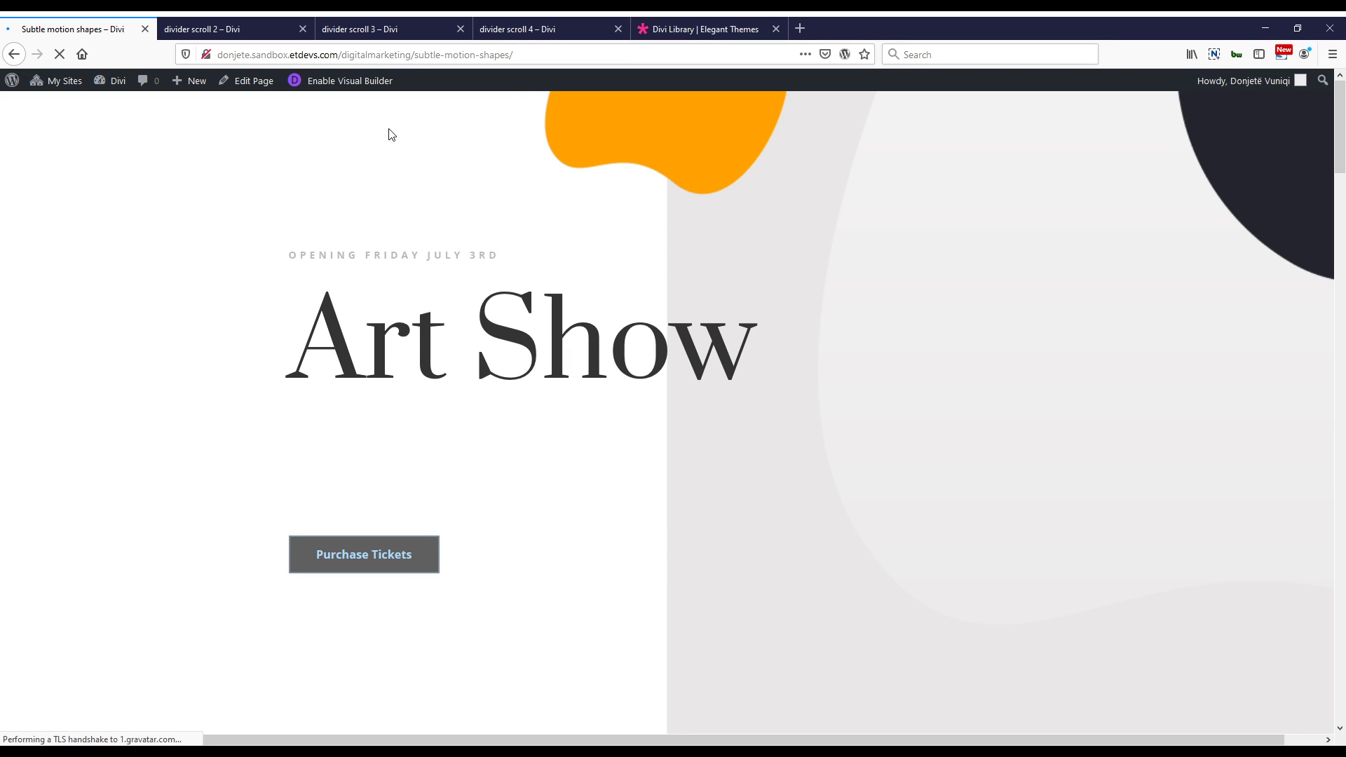
pyautogui.scroll(-10, 685, 271)
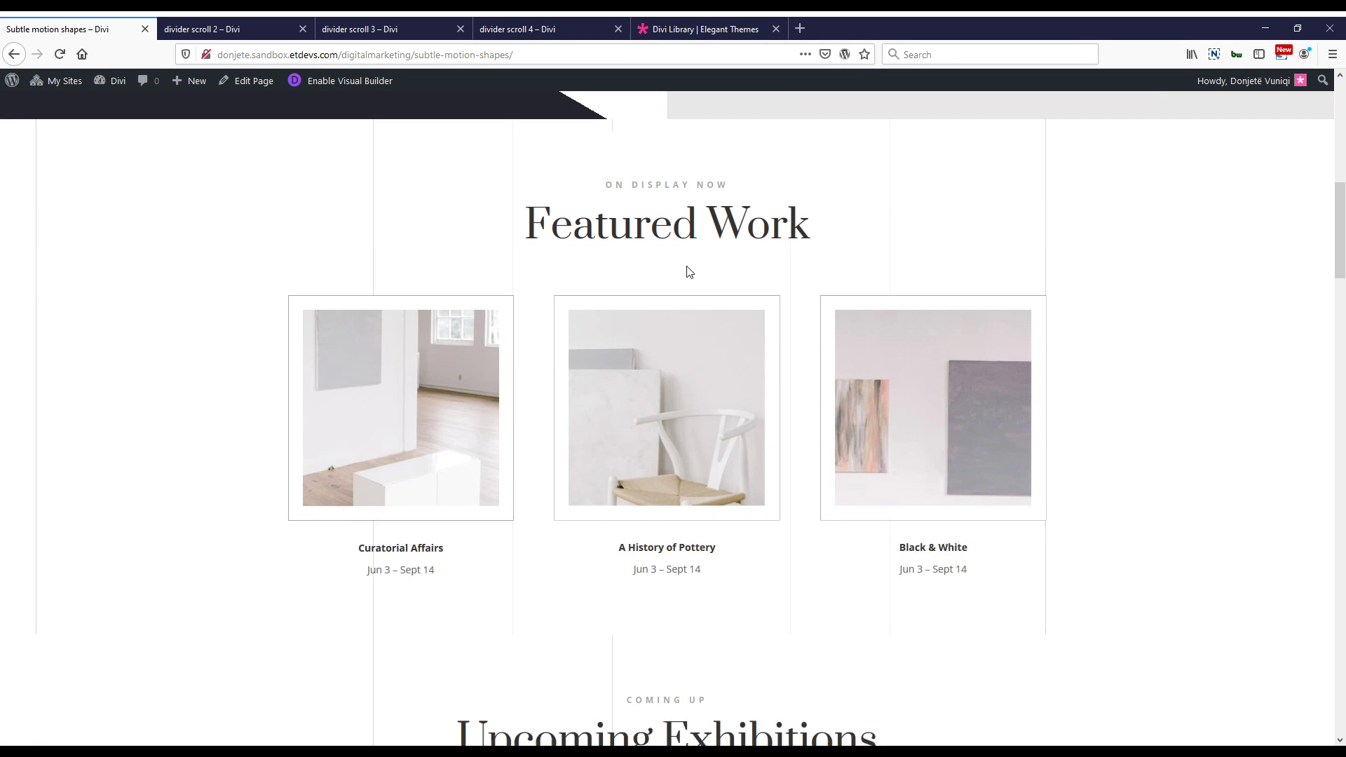
pyautogui.scroll(6, 691, 311)
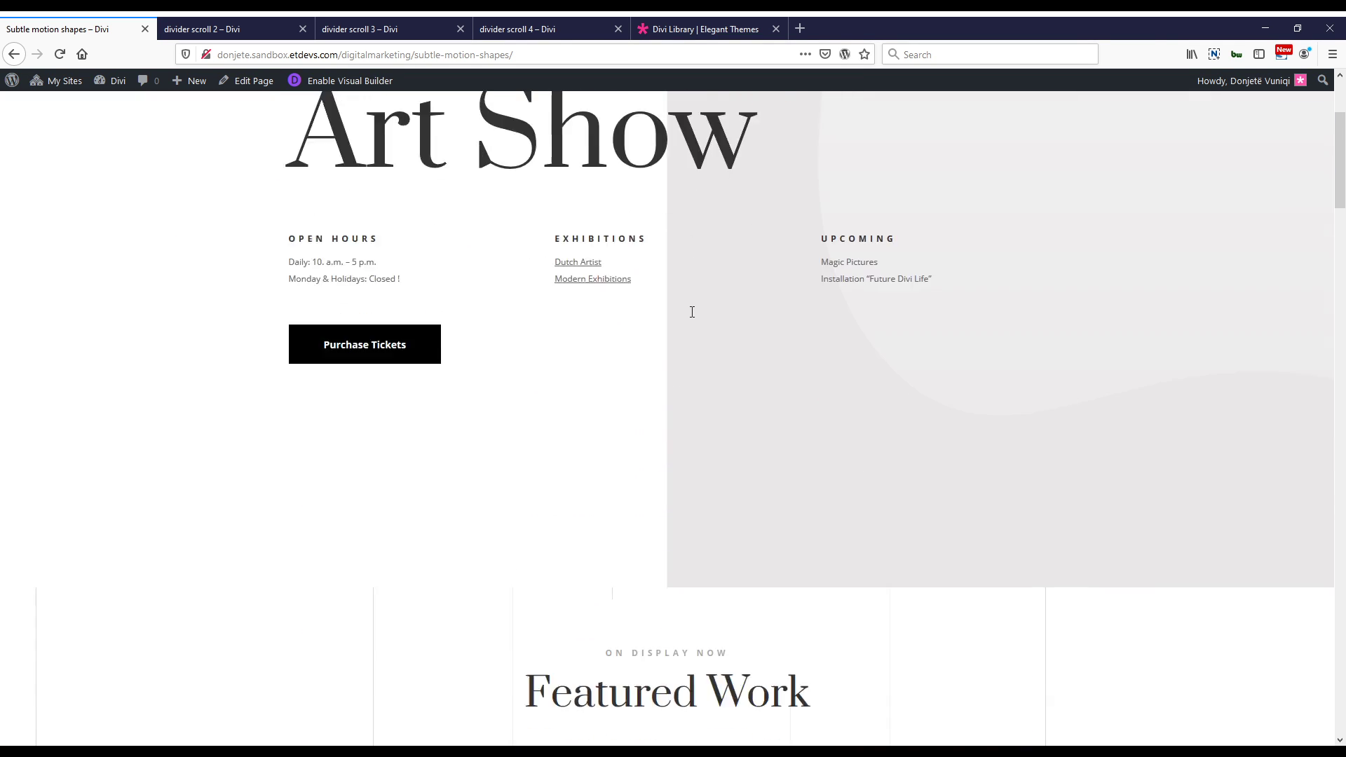
pyautogui.scroll(-3, 691, 311)
pyautogui.scroll(-3, 692, 312)
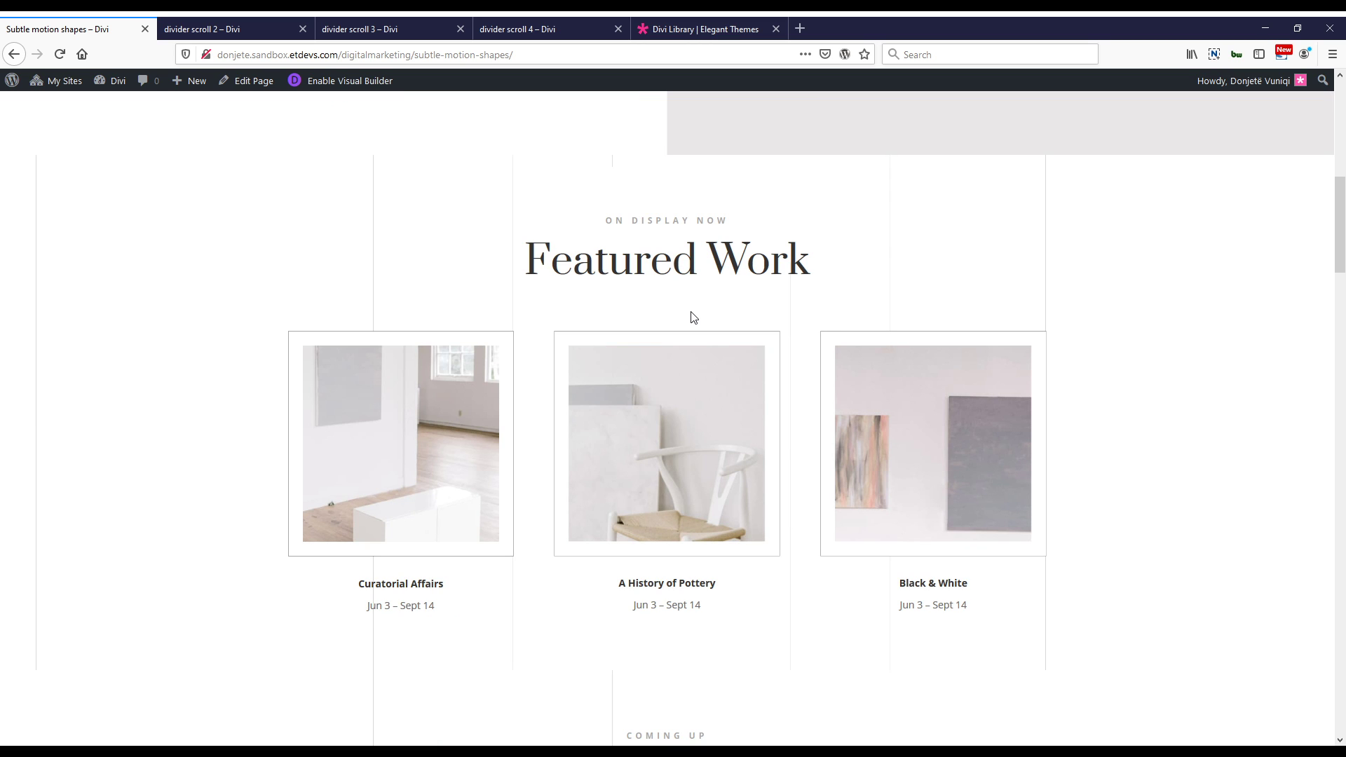
pyautogui.scroll(10, 691, 318)
# Reopen the page in the Visual Builder and show its layout in wireframe view.
pyautogui.click(333, 83)
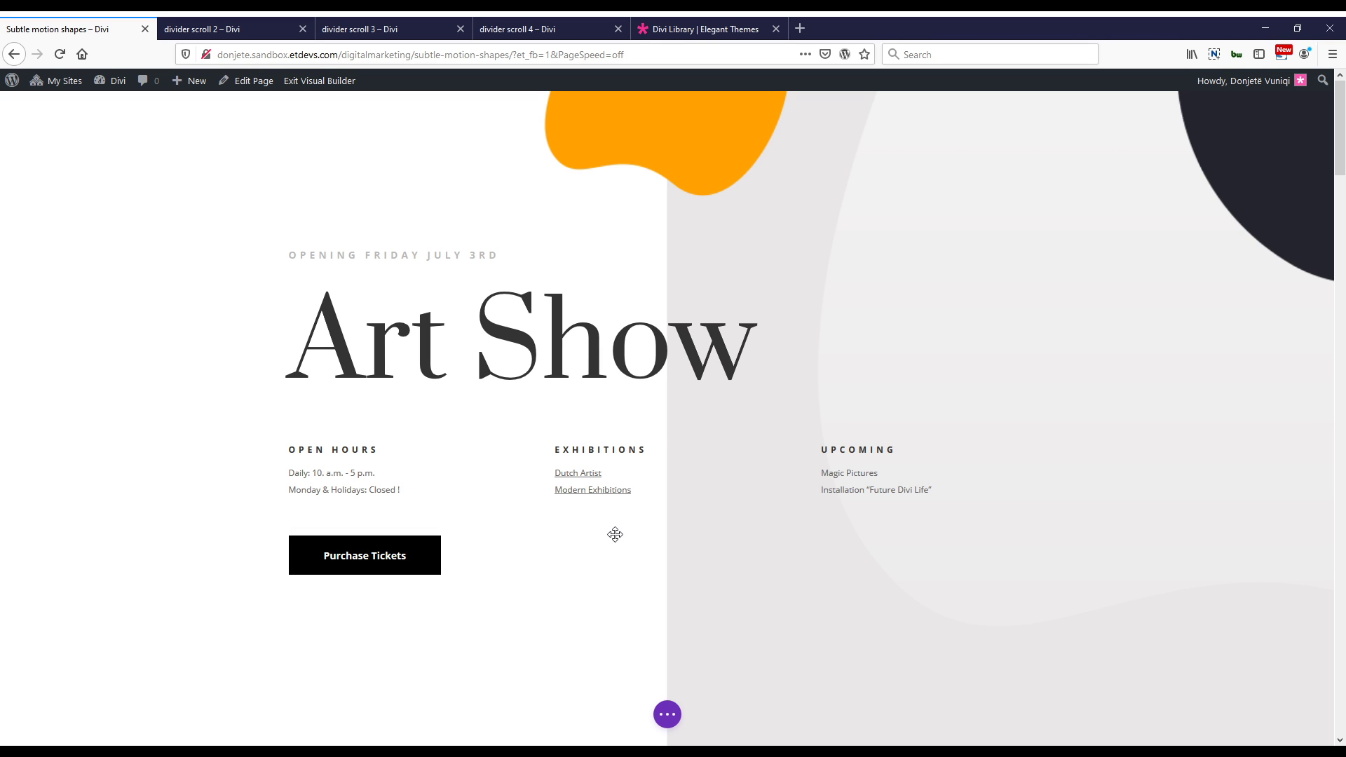
pyautogui.scroll(-2, 700, 342)
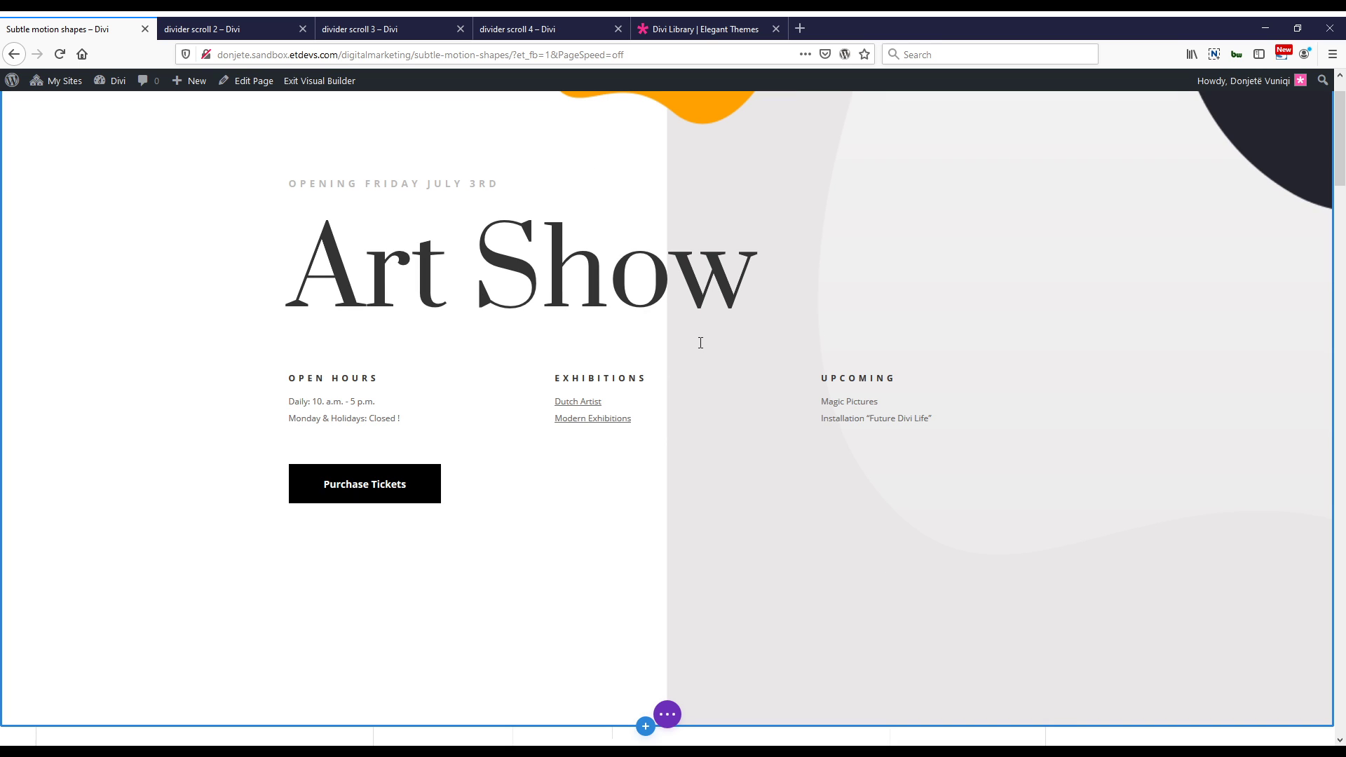
pyautogui.scroll(-3, 701, 342)
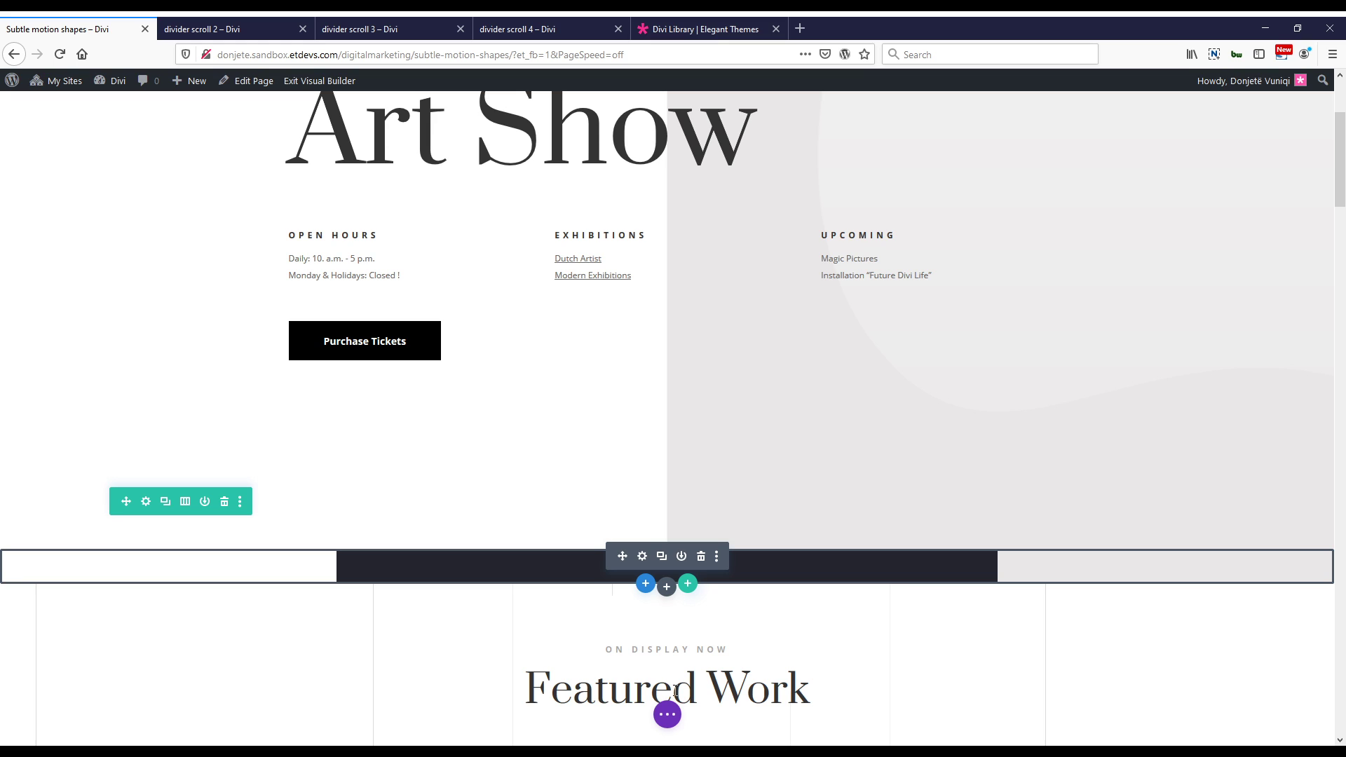
pyautogui.click(667, 713)
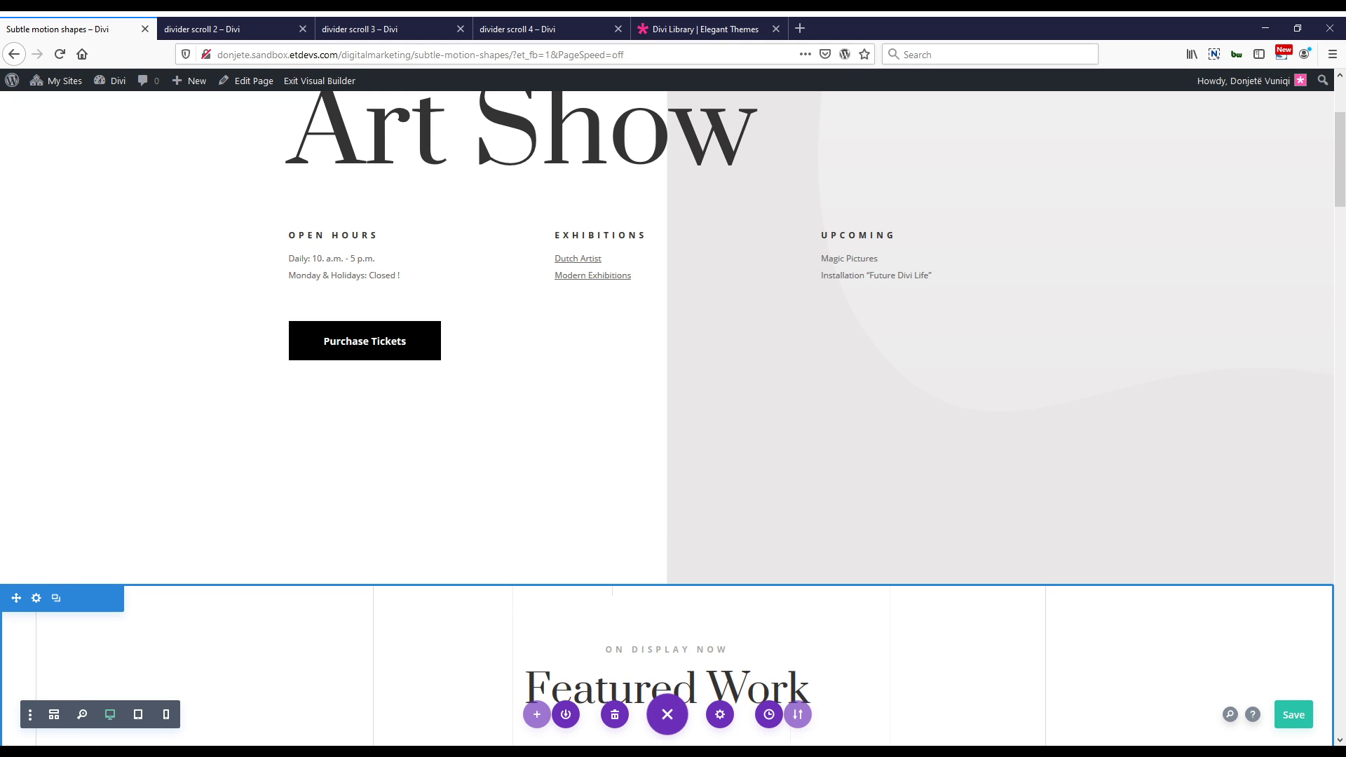
pyautogui.click(54, 714)
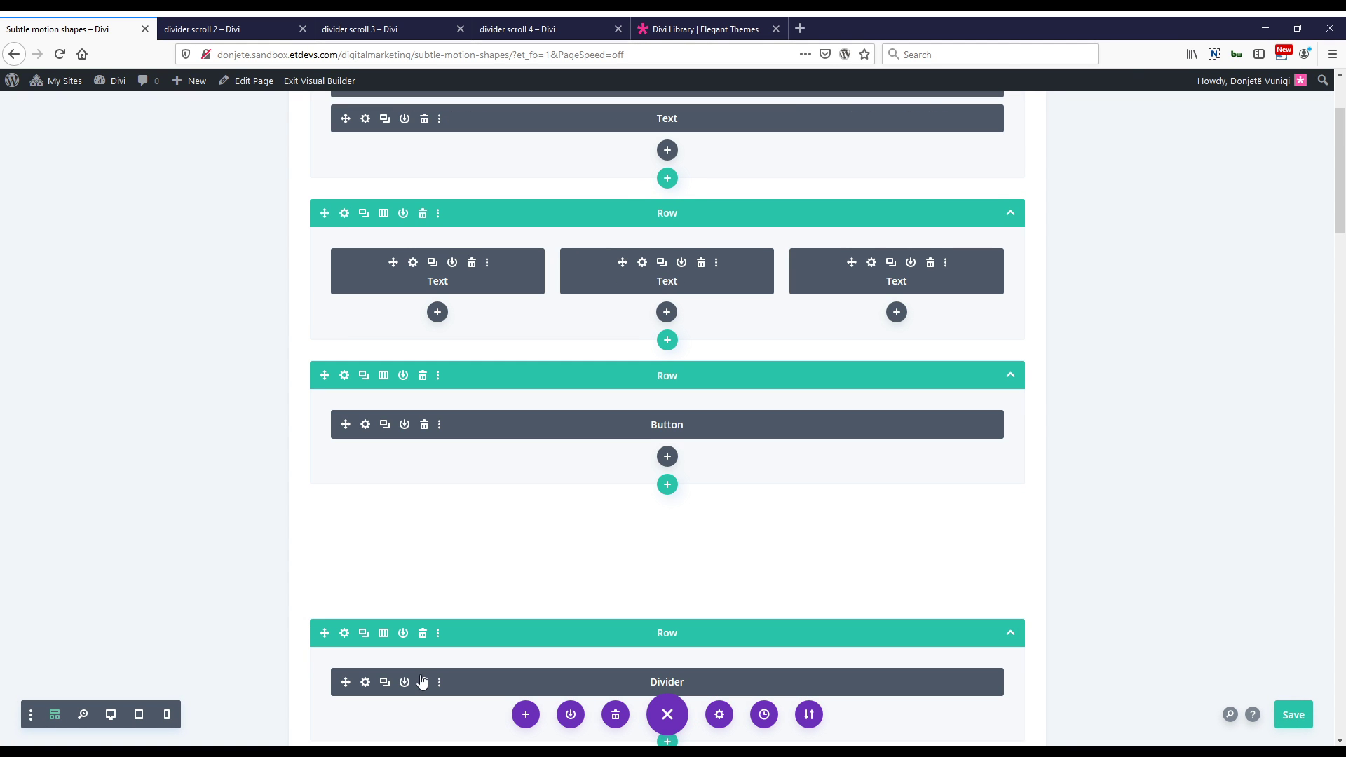
# Examine how the orange and dark circle dividers move and scale with scrolling on the divider scroll 3 page.
pyautogui.hotkey('ctrl', '3')
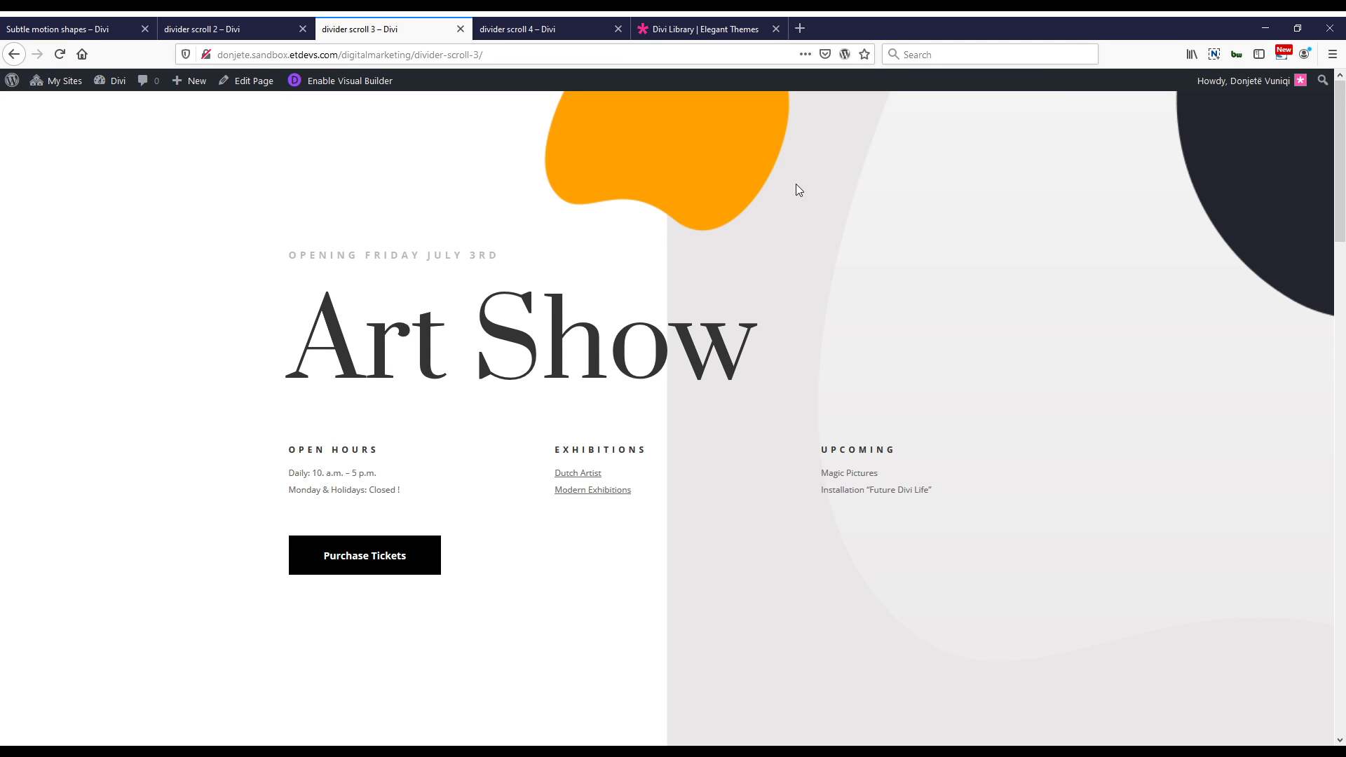
pyautogui.scroll(-3, 797, 192)
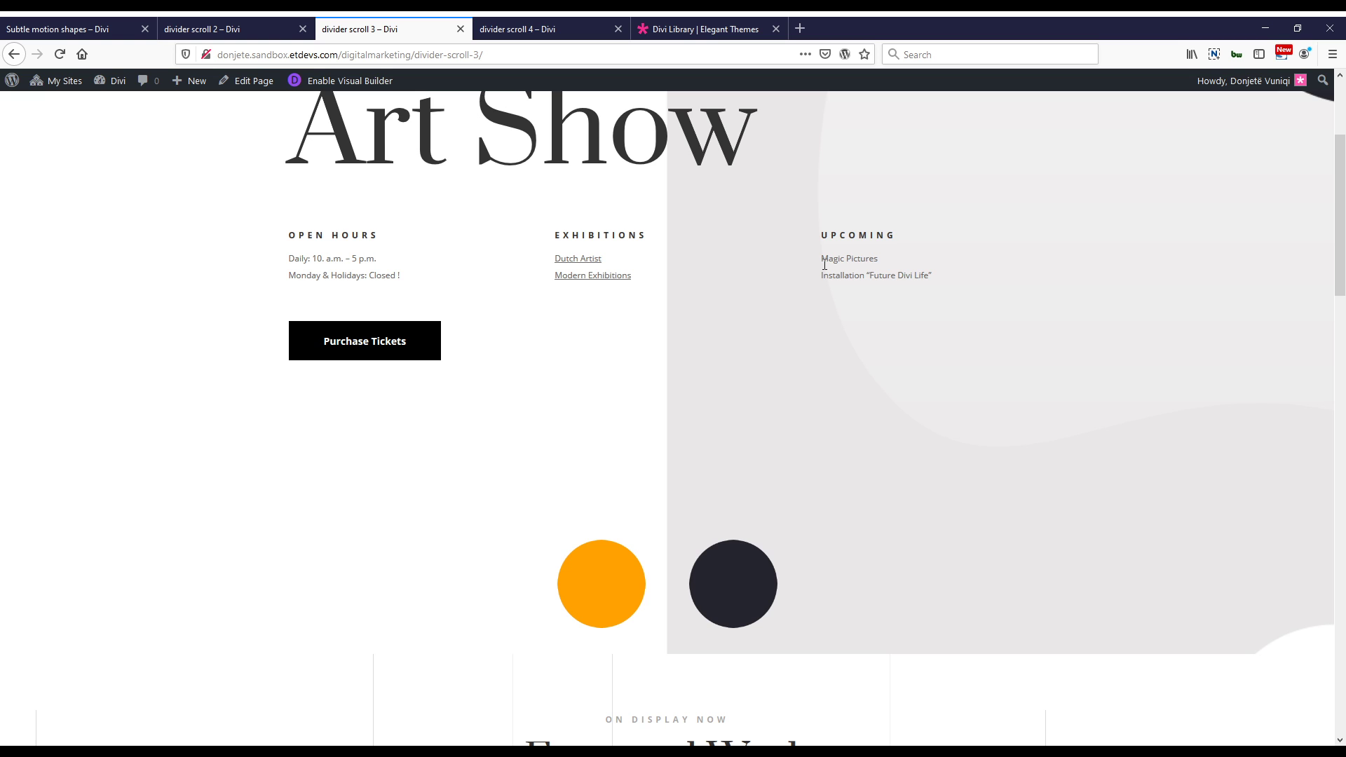
pyautogui.scroll(-2, 825, 265)
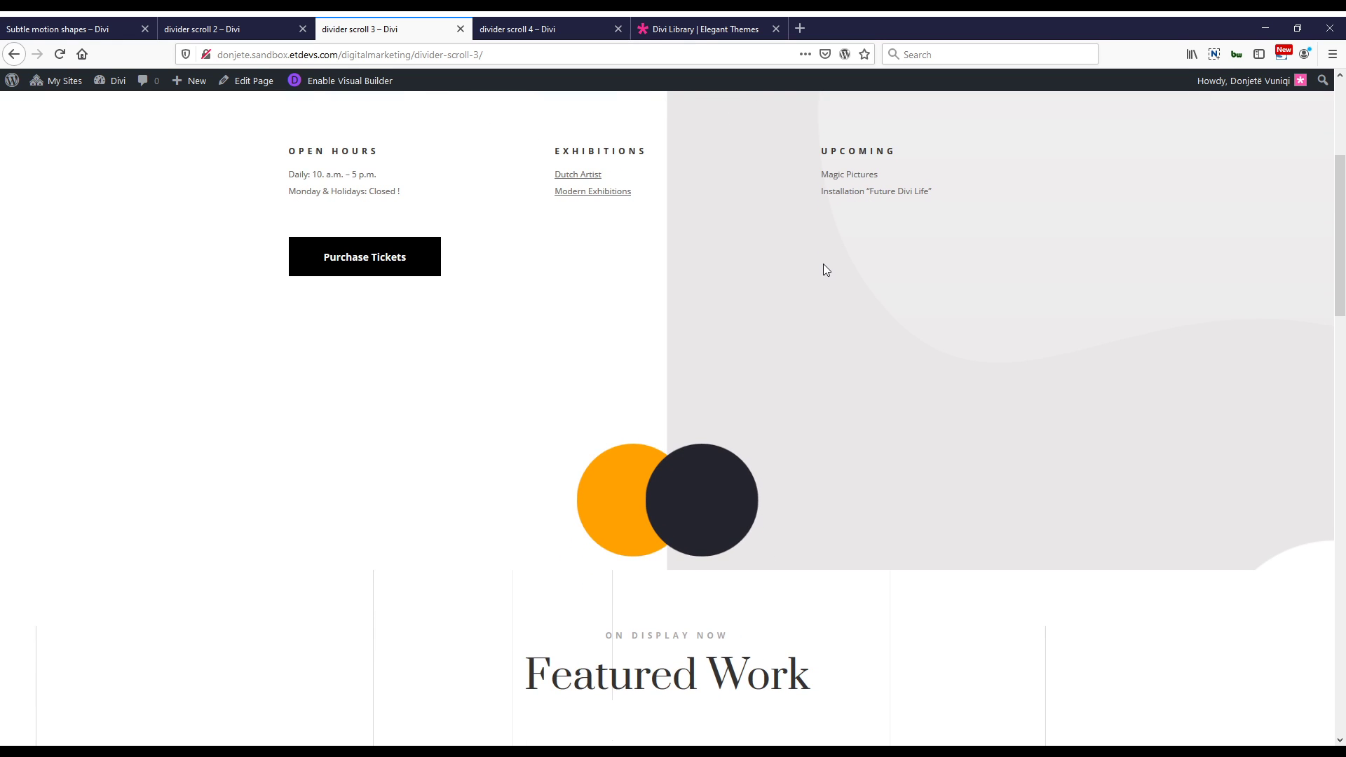
pyautogui.scroll(-4, 823, 263)
pyautogui.scroll(4, 823, 264)
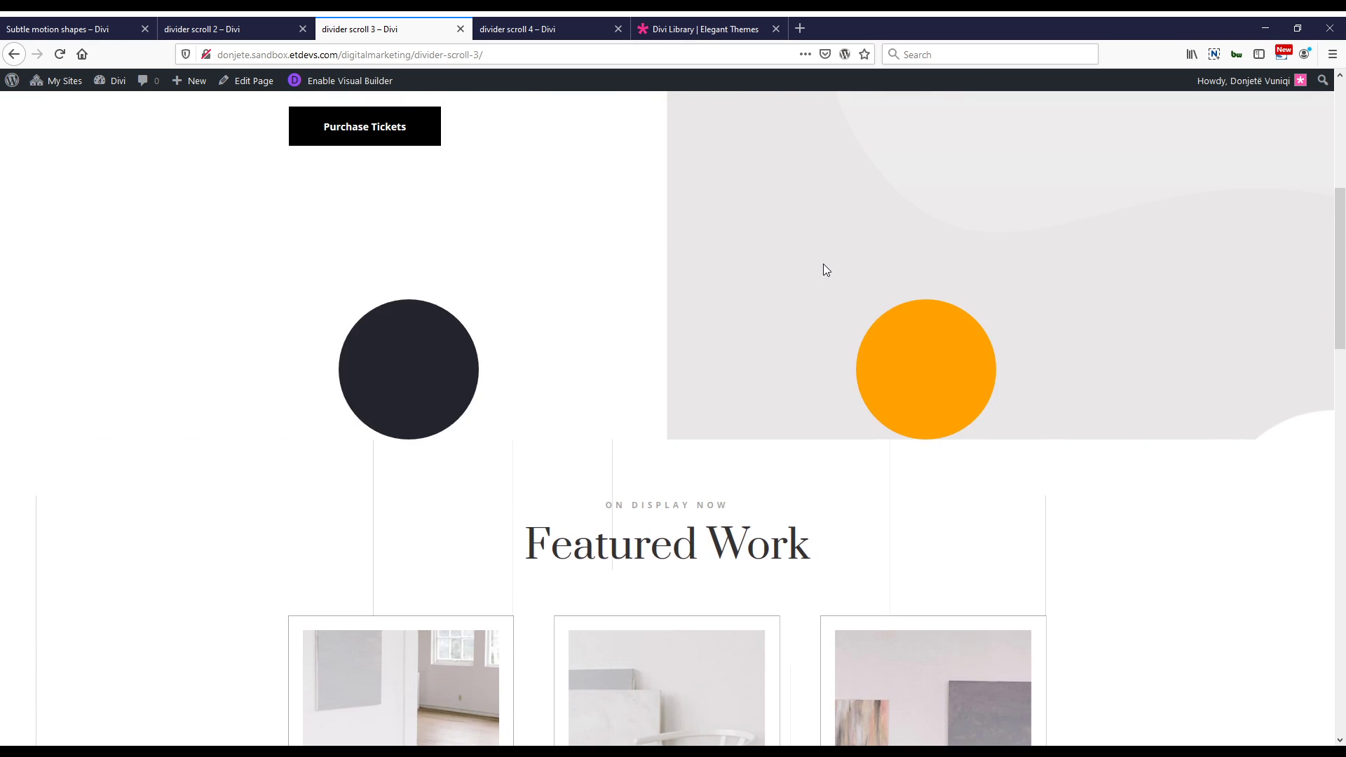
pyautogui.scroll(4, 823, 267)
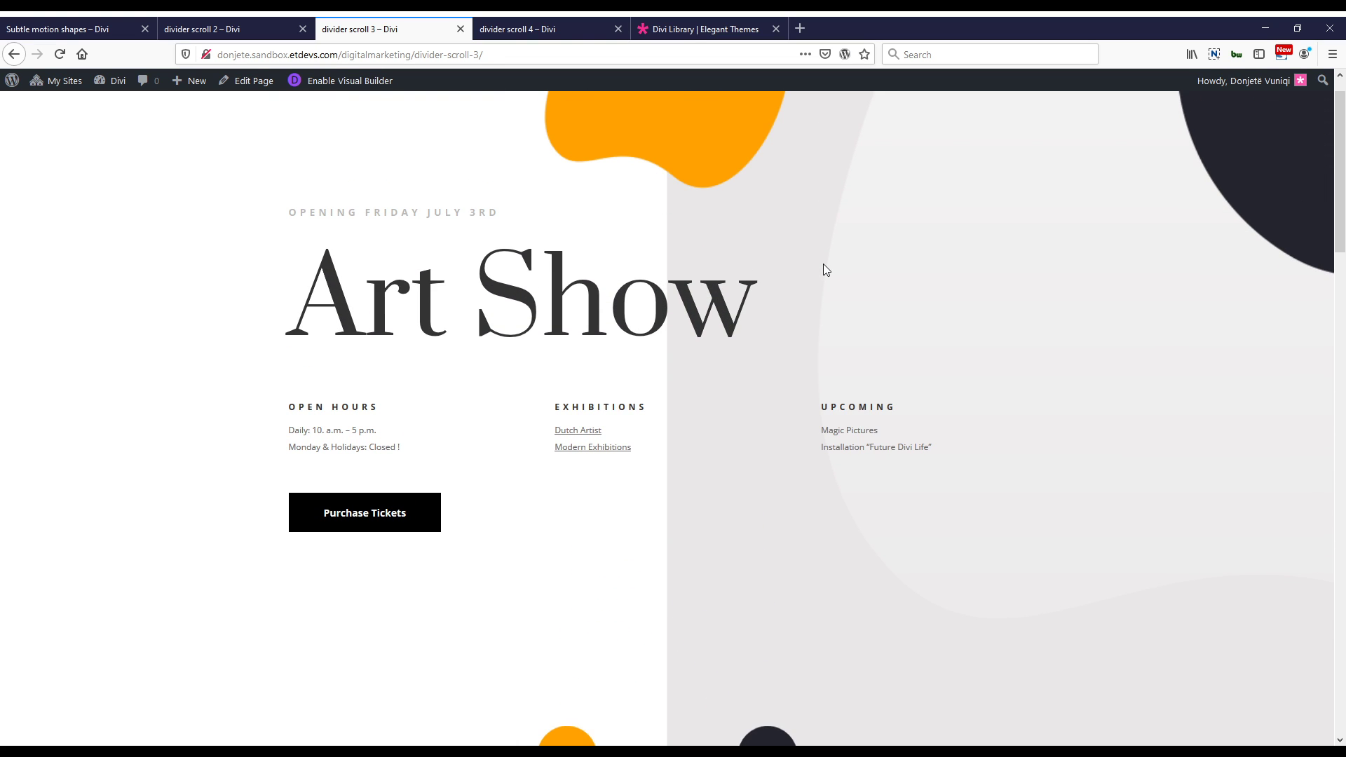
pyautogui.scroll(-7, 823, 263)
pyautogui.scroll(3, 823, 264)
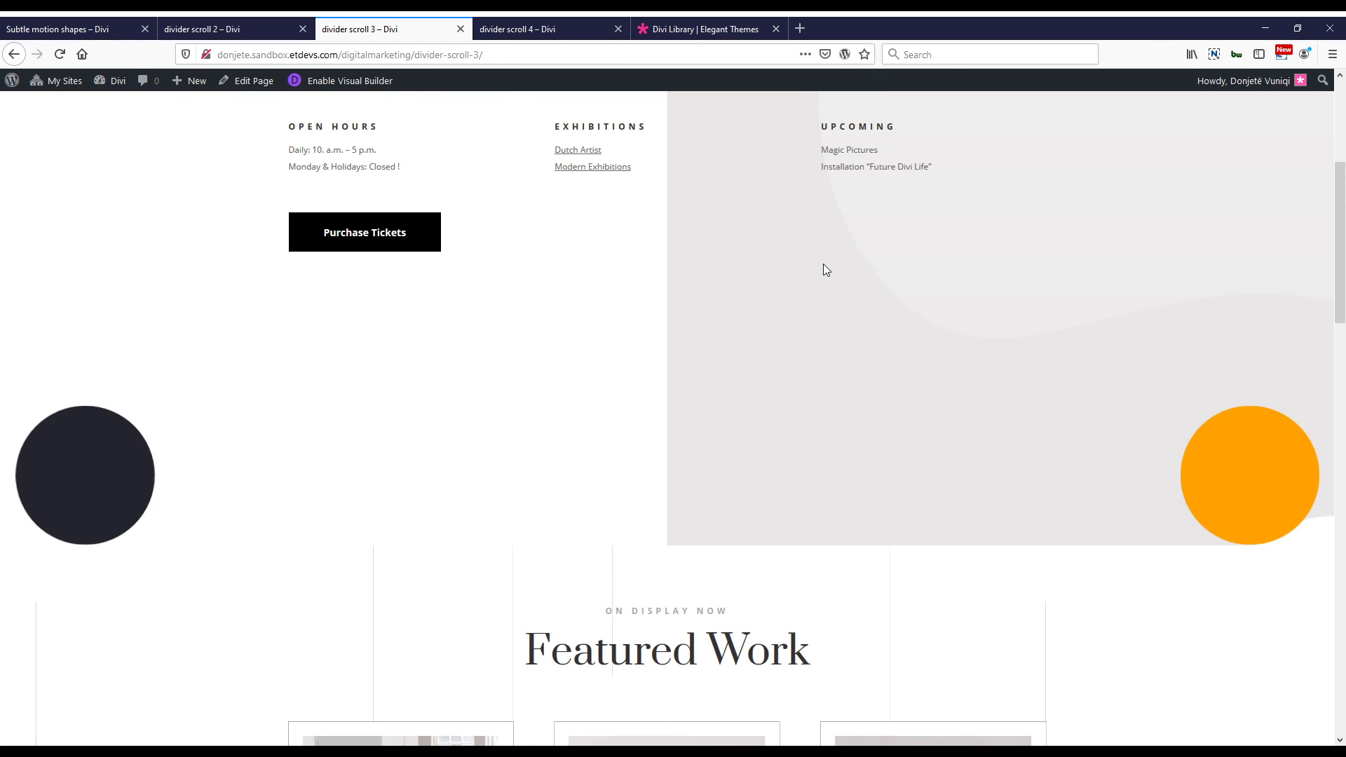
pyautogui.scroll(1, 823, 264)
pyautogui.scroll(-3, 823, 264)
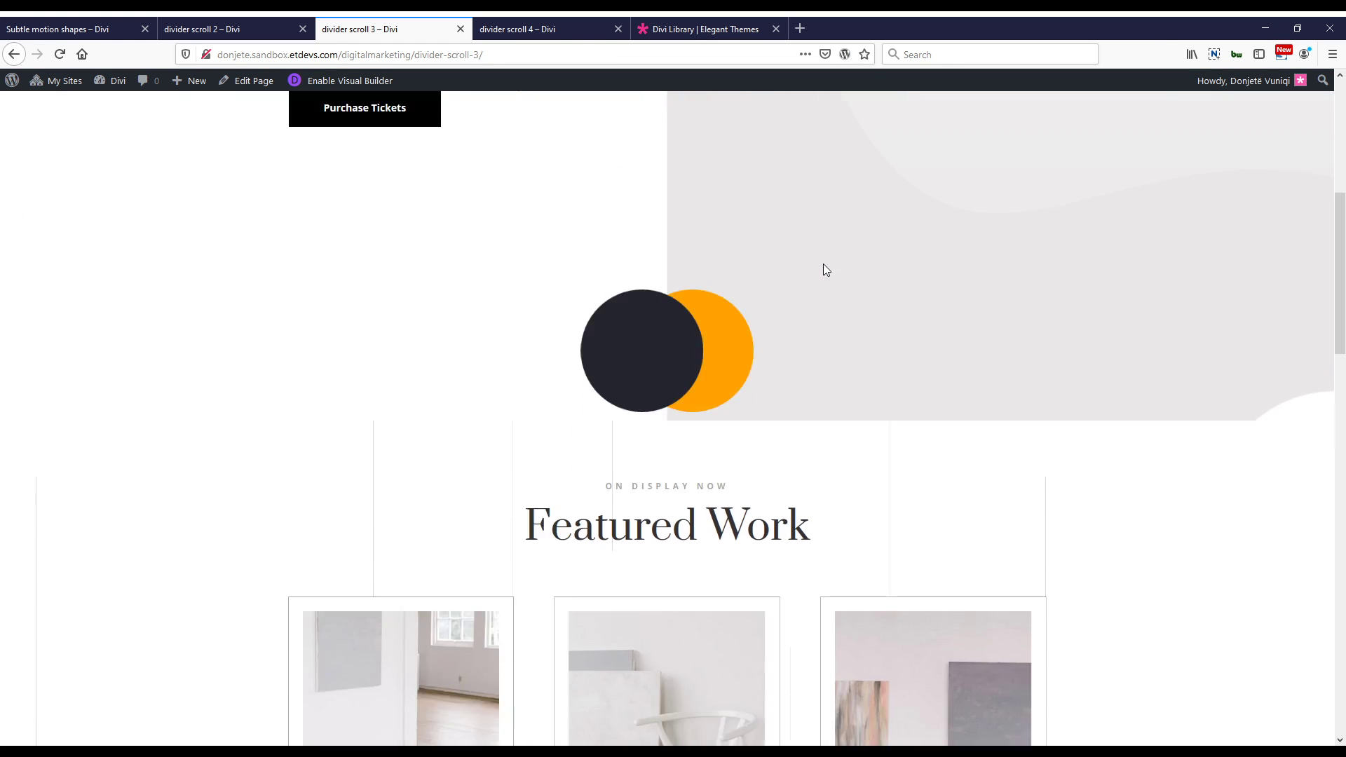
pyautogui.scroll(5, 824, 264)
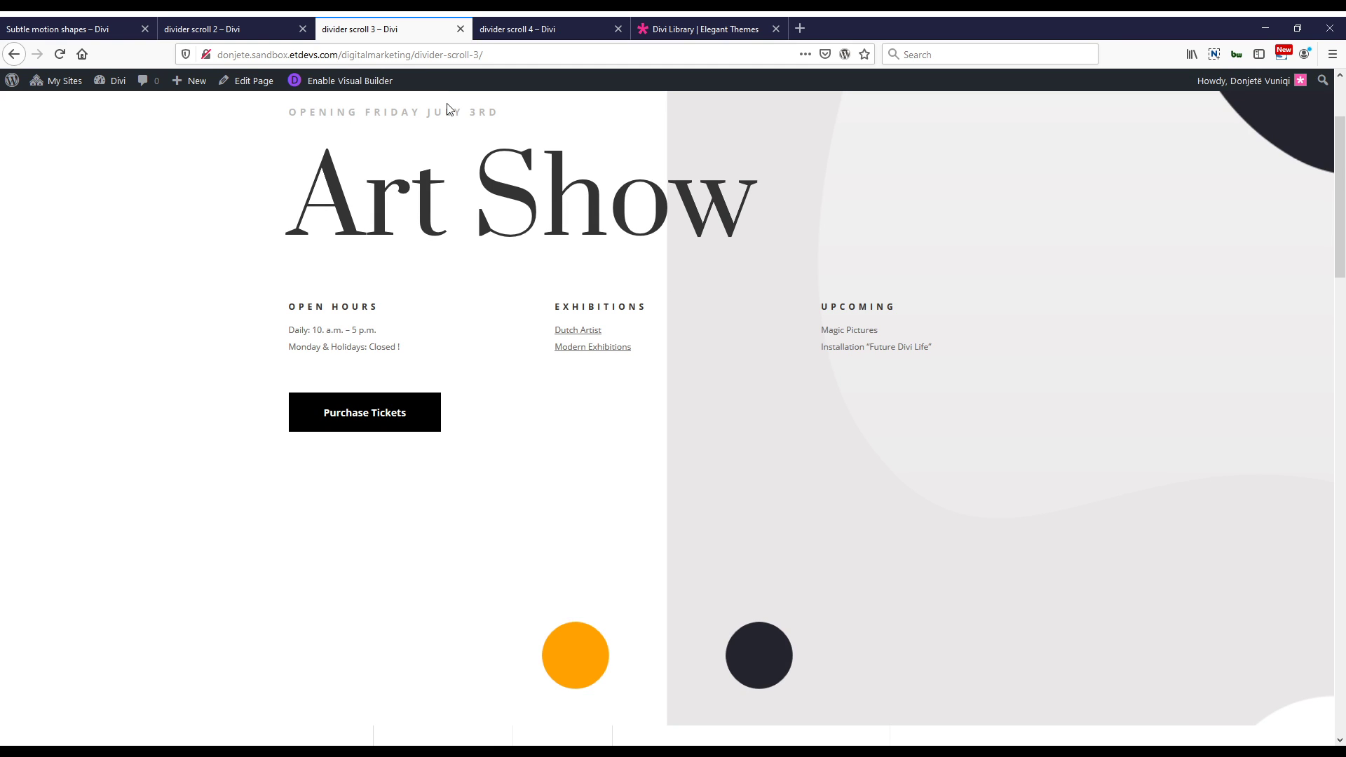
# Add a Divider module to the empty row above Featured Work on the Subtle motion shapes page, with line color #ffa100.
pyautogui.hotkey('ctrl', 'shift', 'Tab')
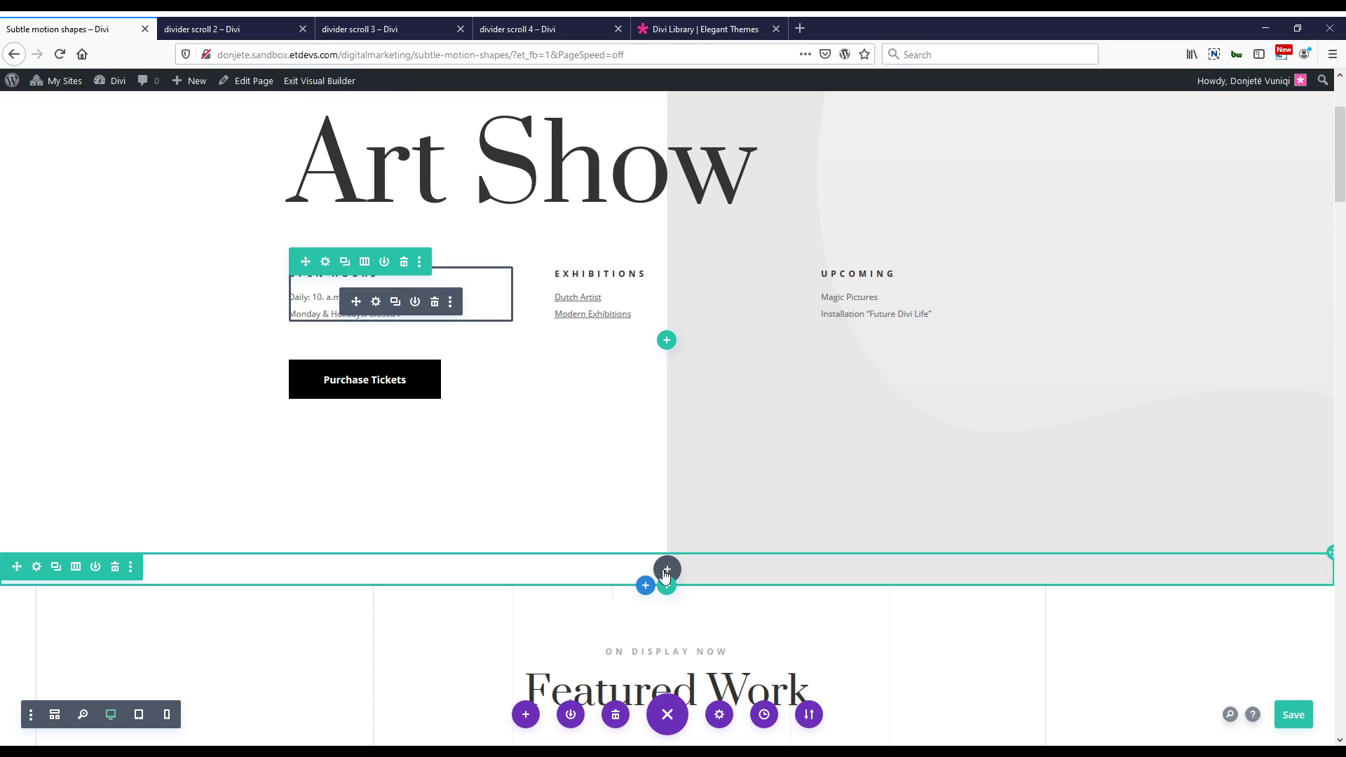
pyautogui.click(667, 570)
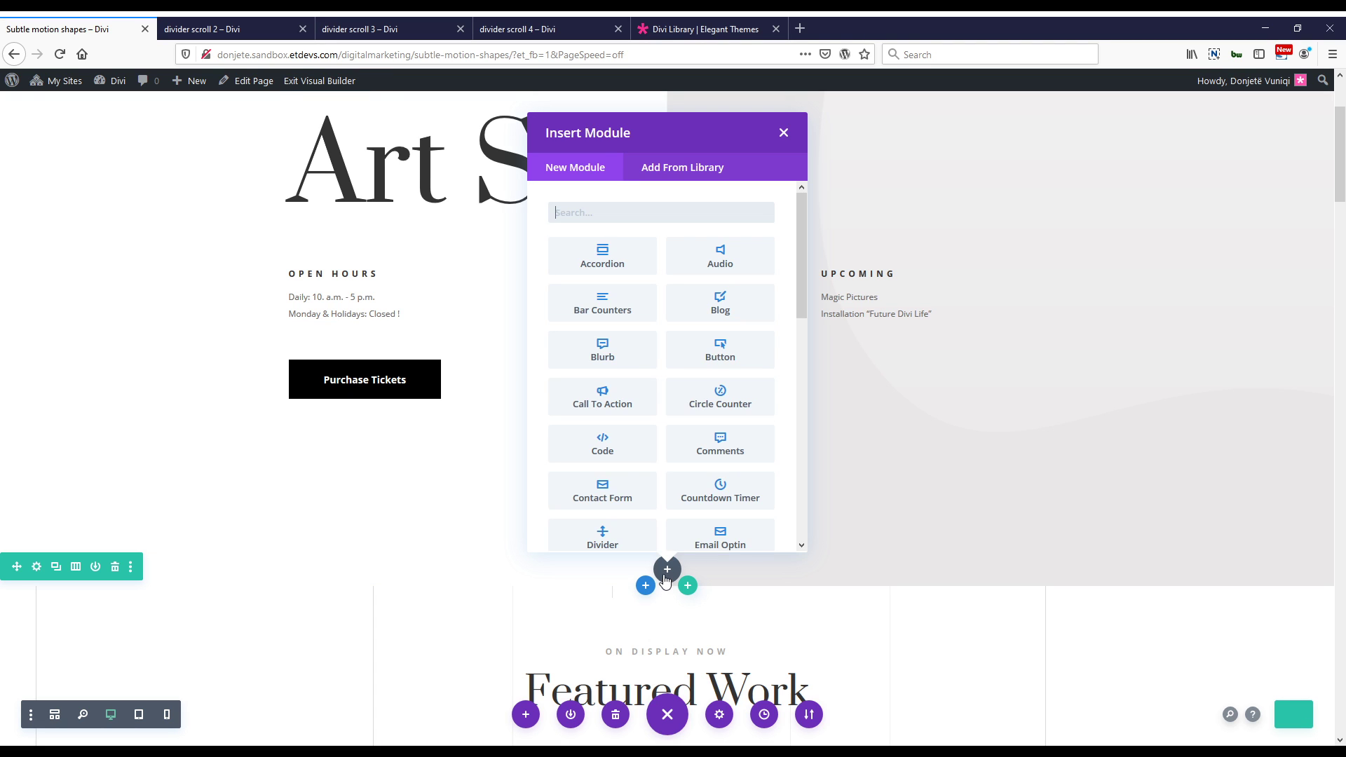
pyautogui.write('divid')
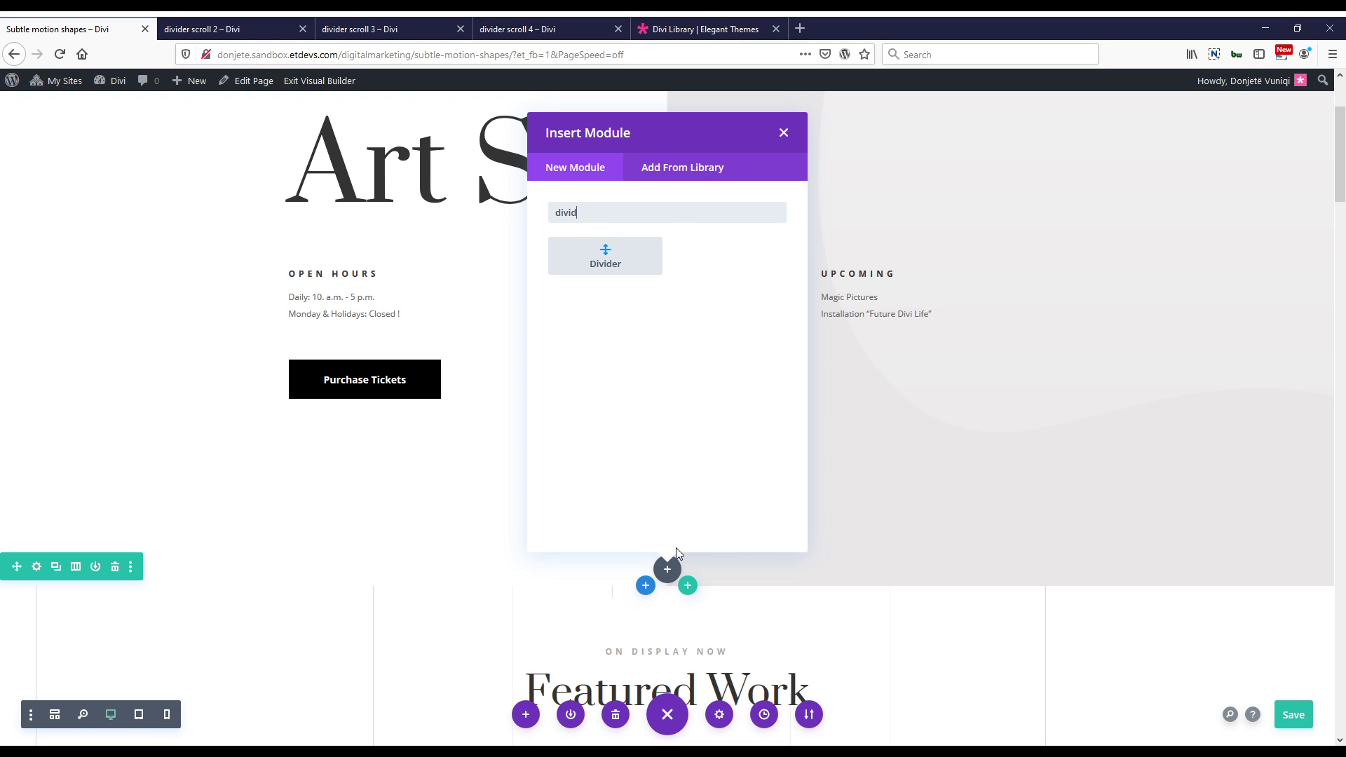
pyautogui.press('Return')
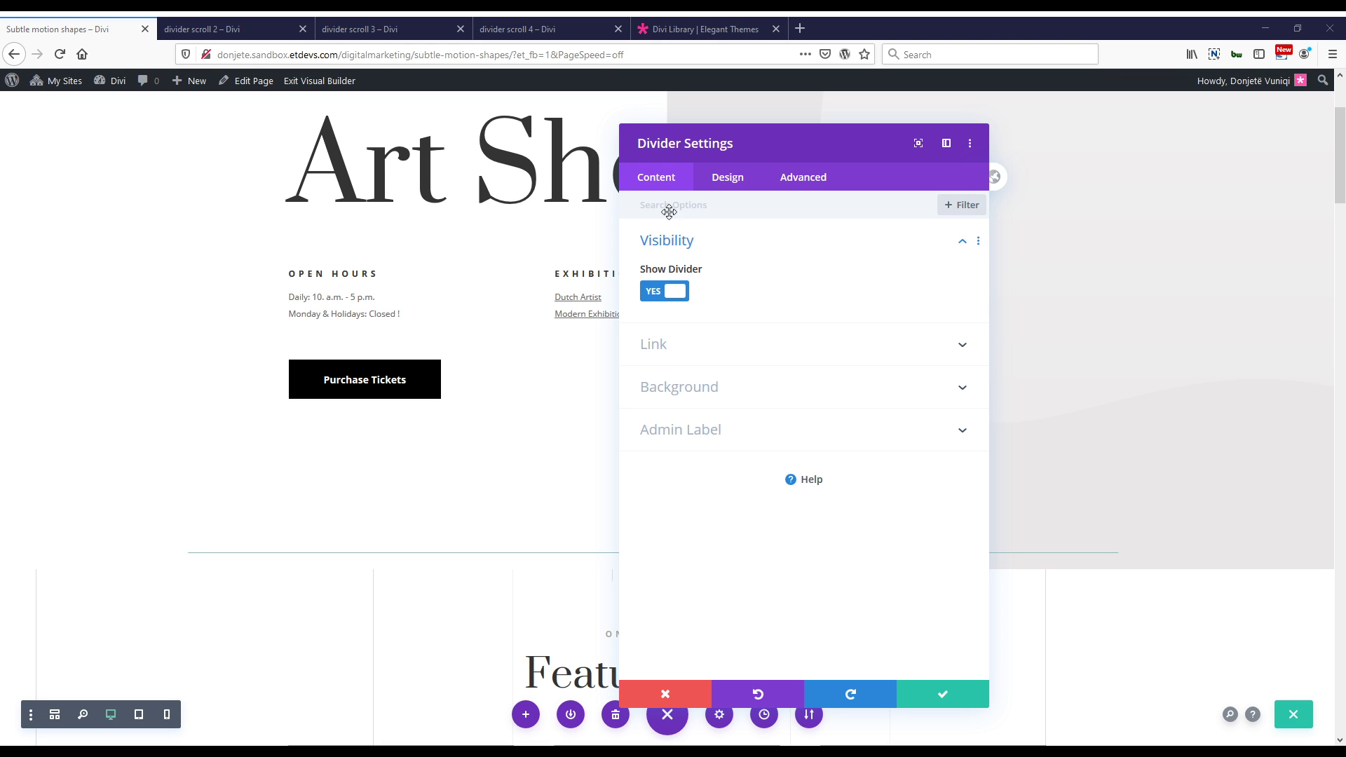
pyautogui.click(727, 177)
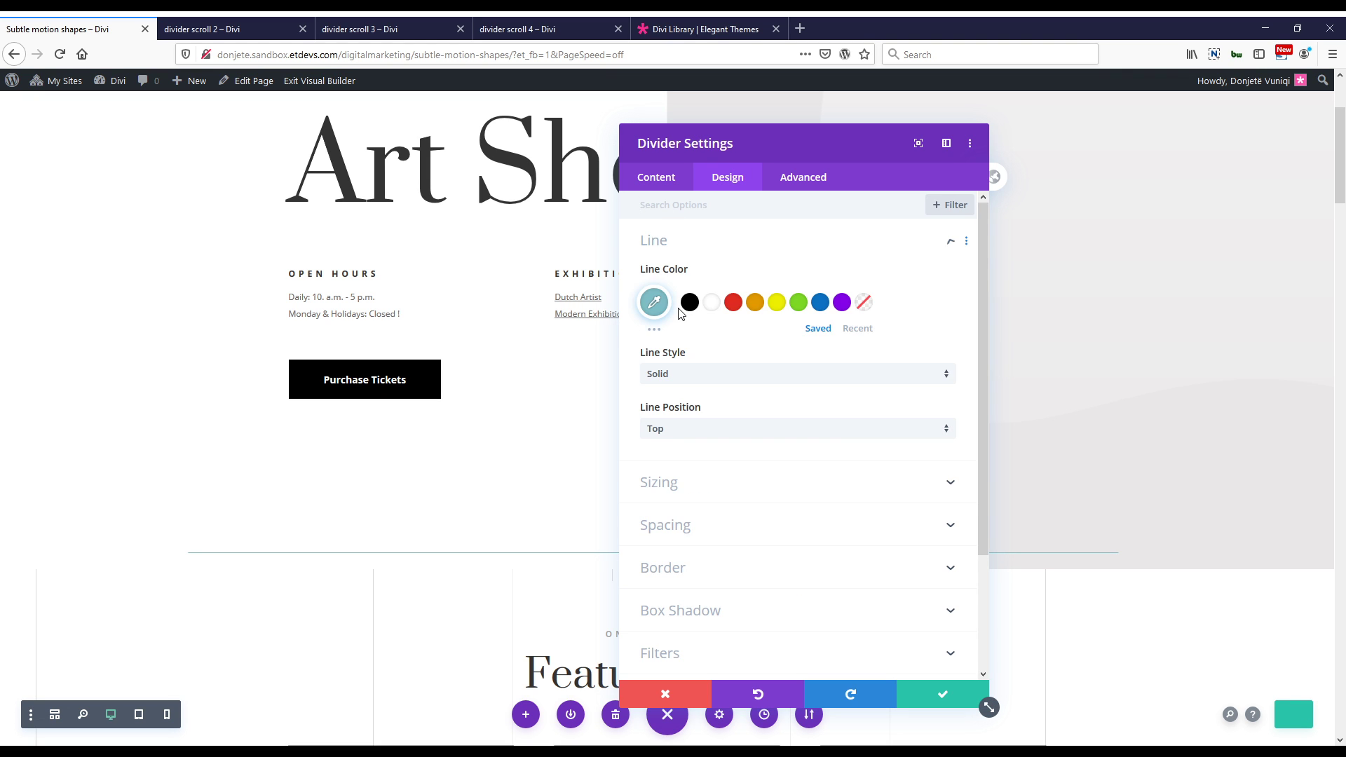
pyautogui.click(656, 303)
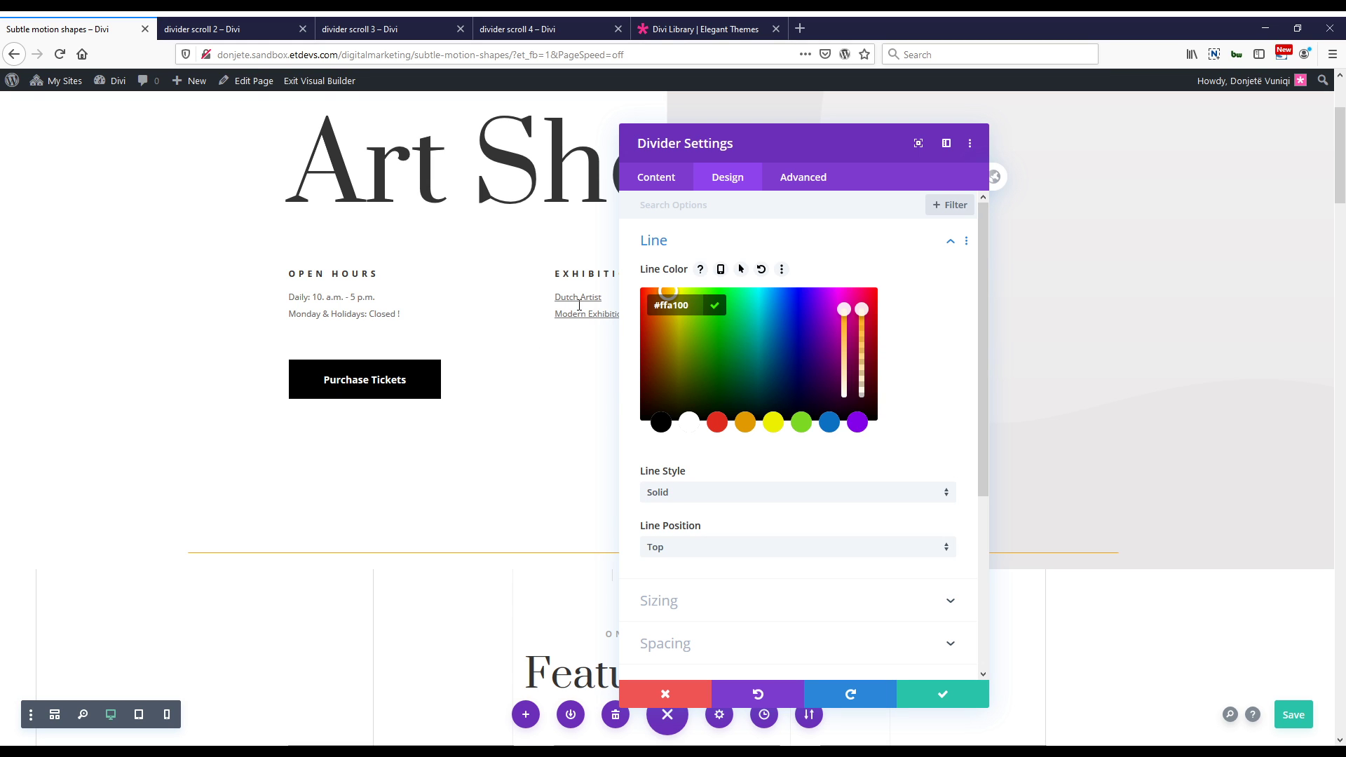
# Set the new orange divider's weight, width and height to 200px each.
pyautogui.click(659, 601)
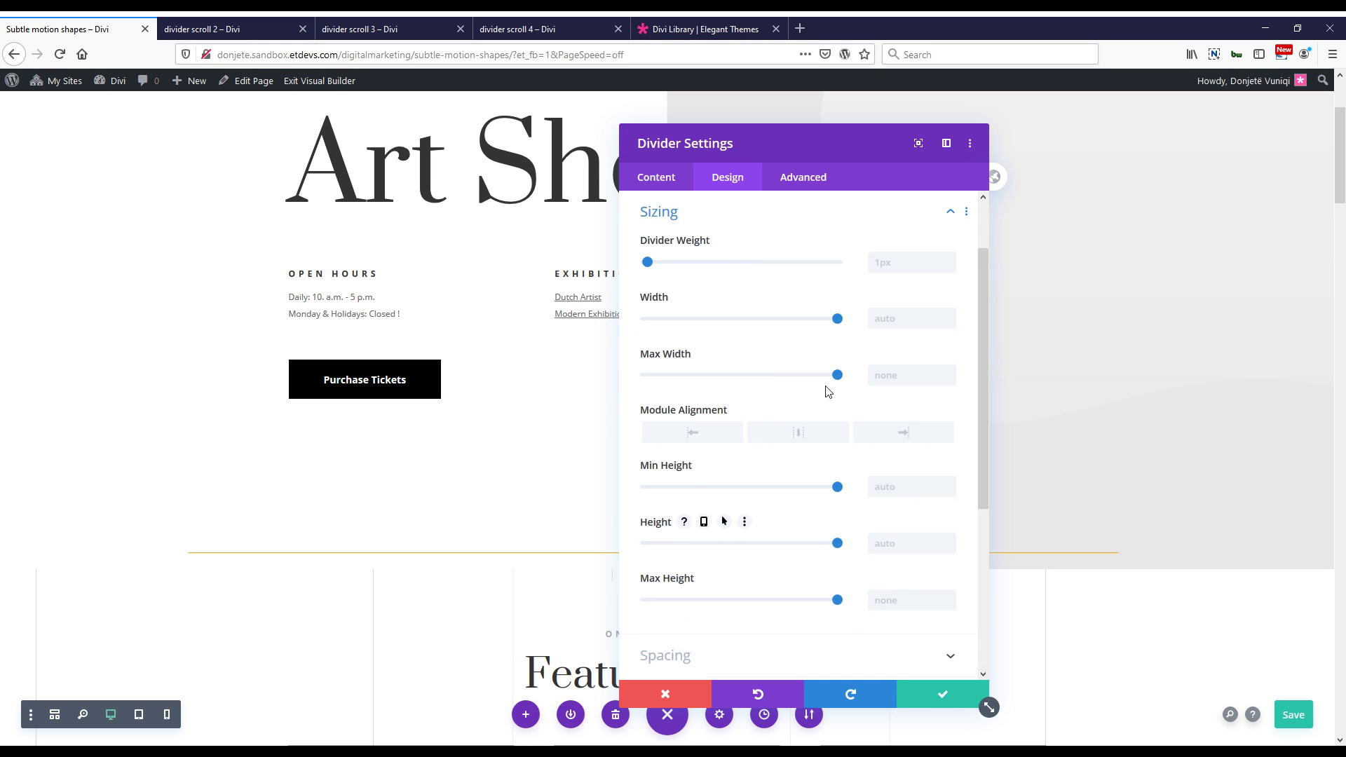
pyautogui.click(893, 264)
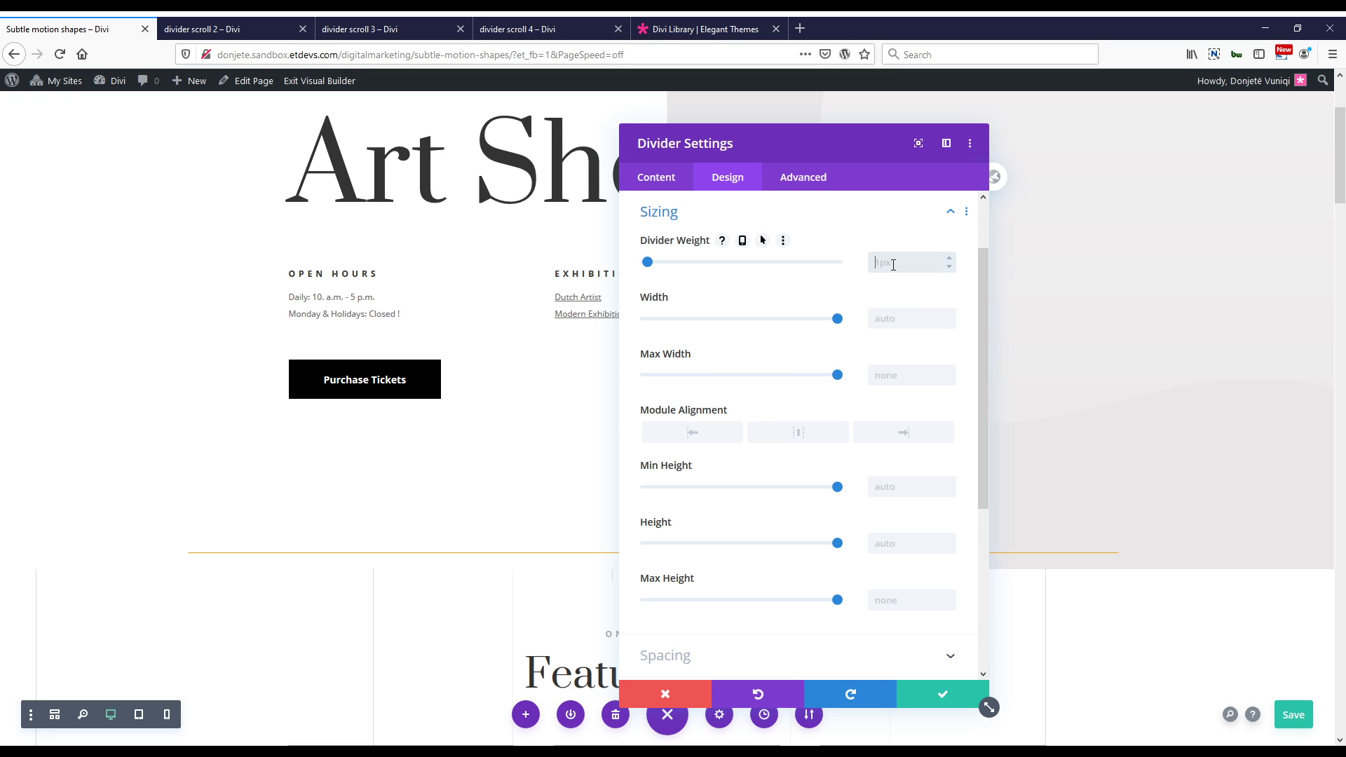
pyautogui.write('200px')
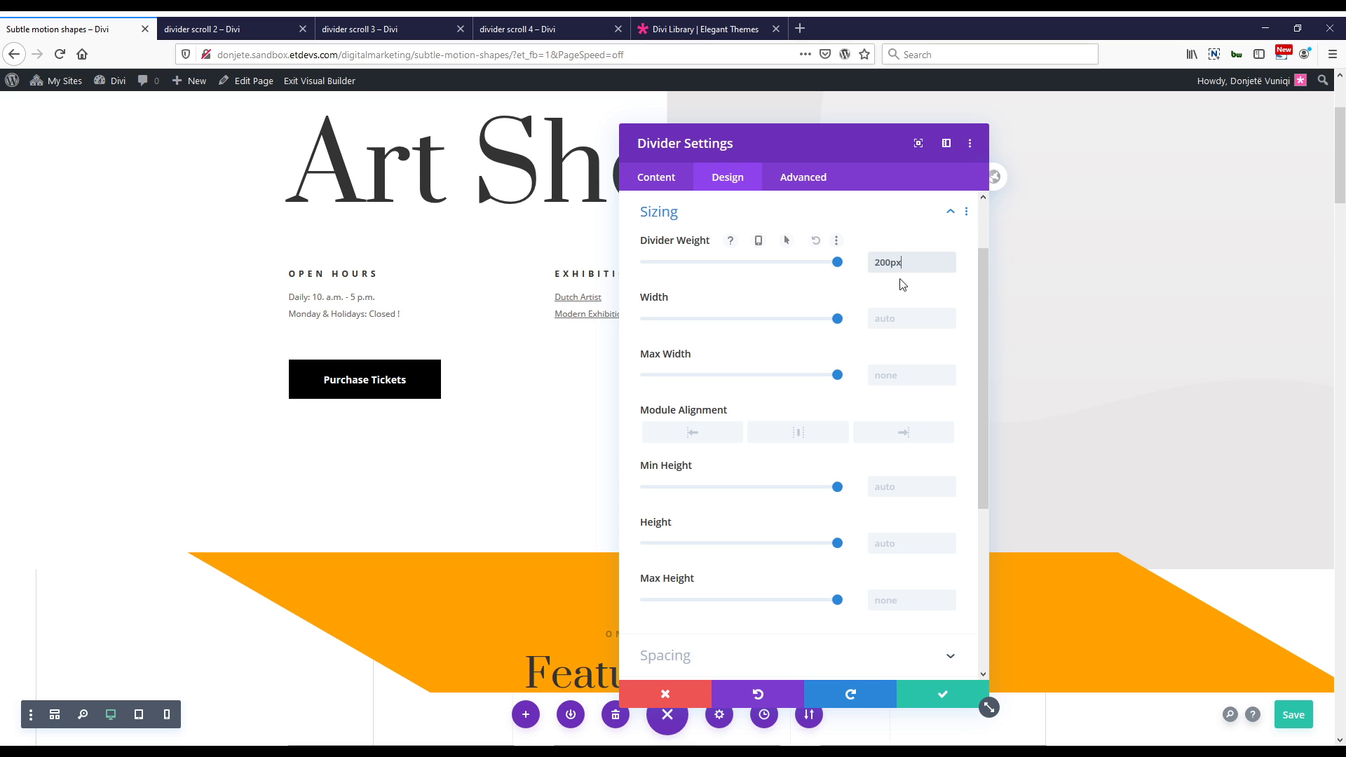
pyautogui.scroll(-3, 903, 284)
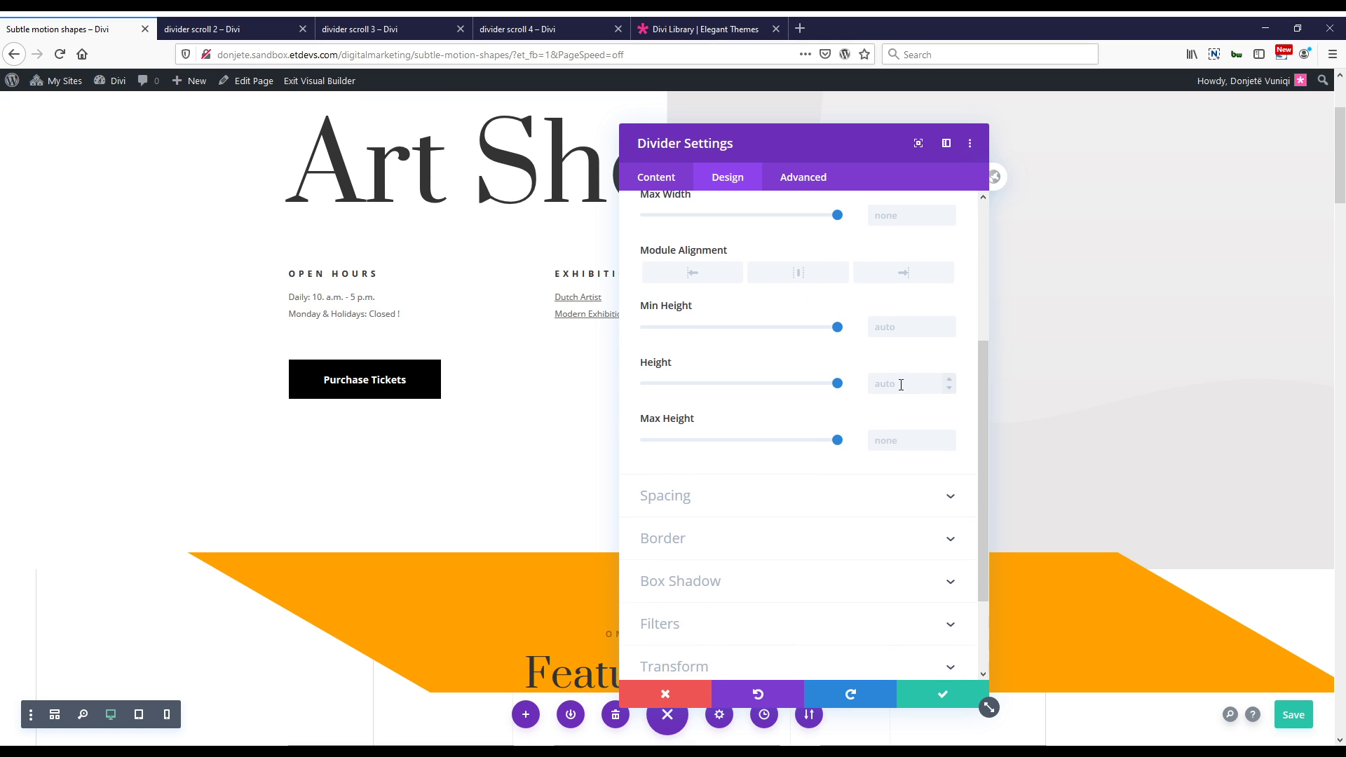
pyautogui.scroll(3, 894, 350)
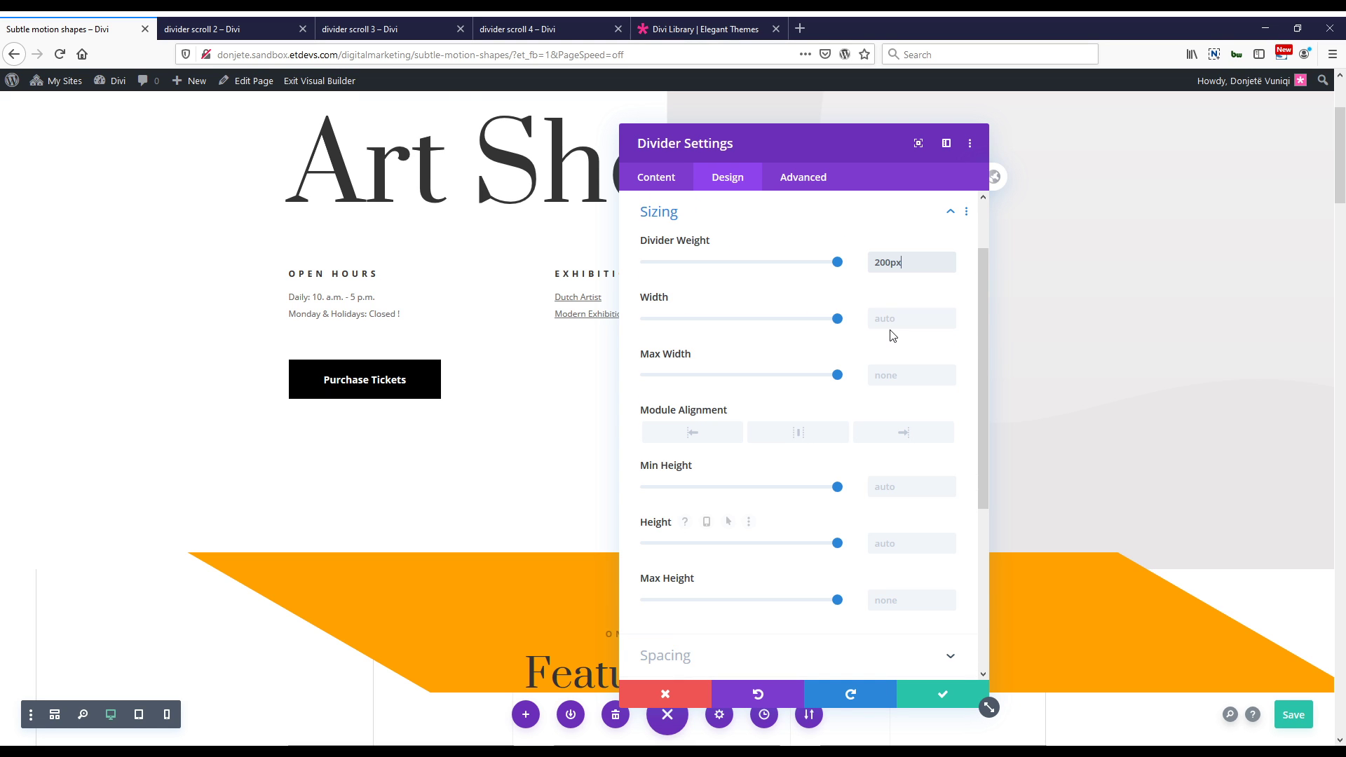
pyautogui.click(896, 319)
pyautogui.write('200px')
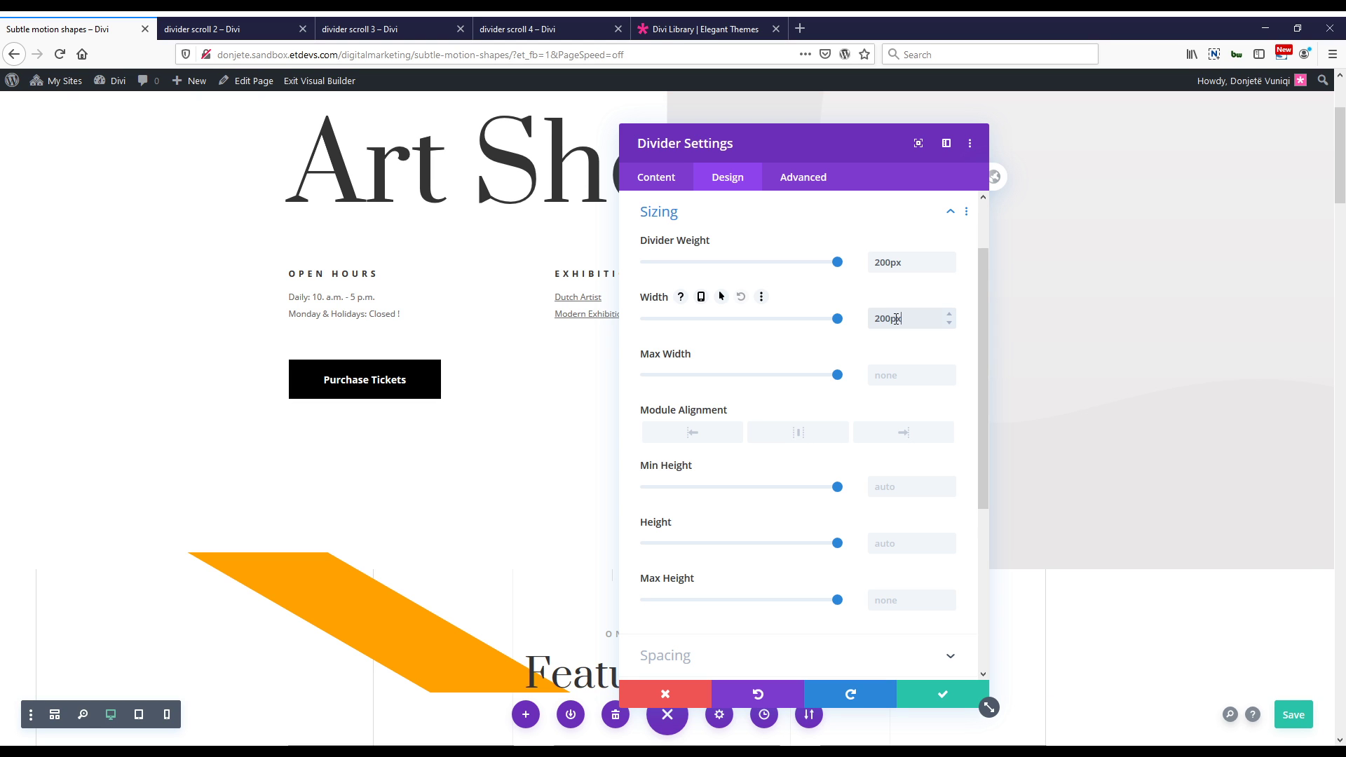
pyautogui.click(881, 536)
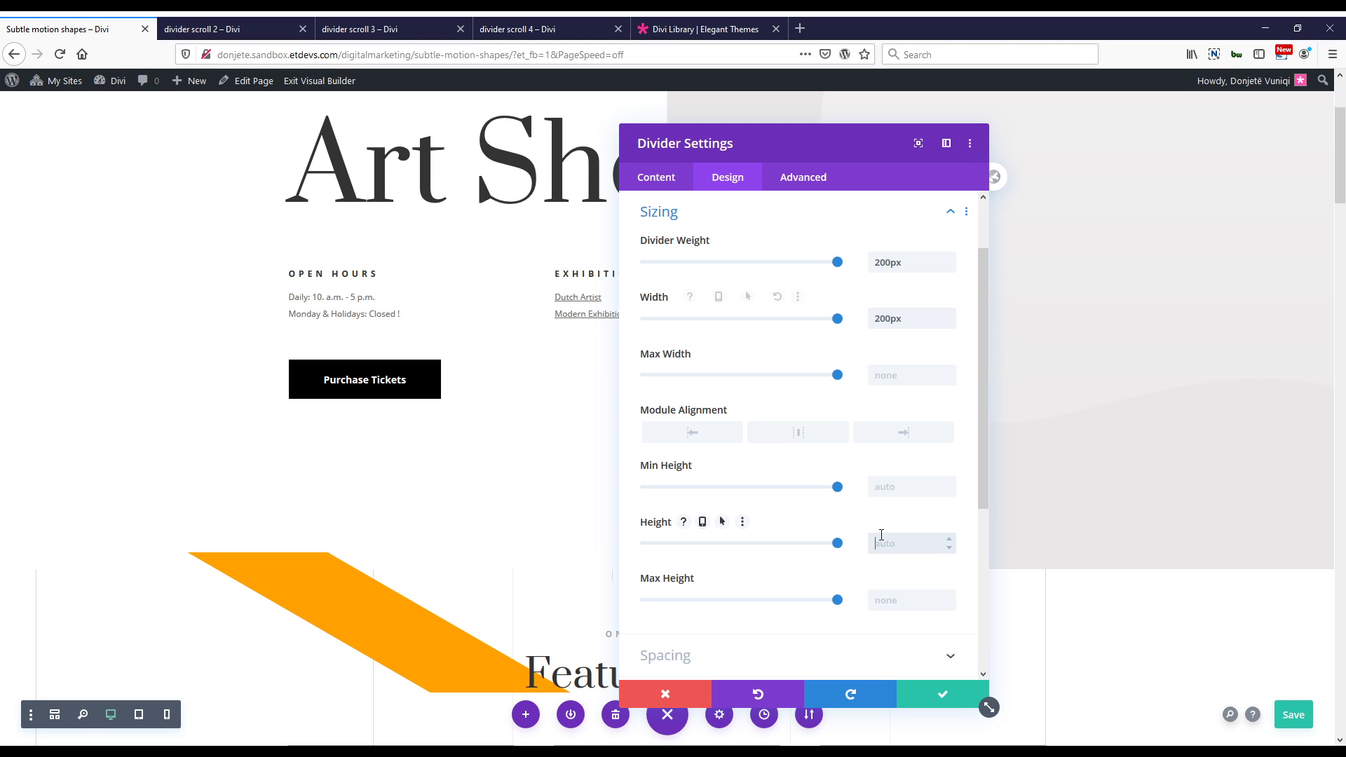
pyautogui.write('200px')
# Check the transform options of the new orange divider and close its settings.
pyautogui.scroll(-4, 745, 584)
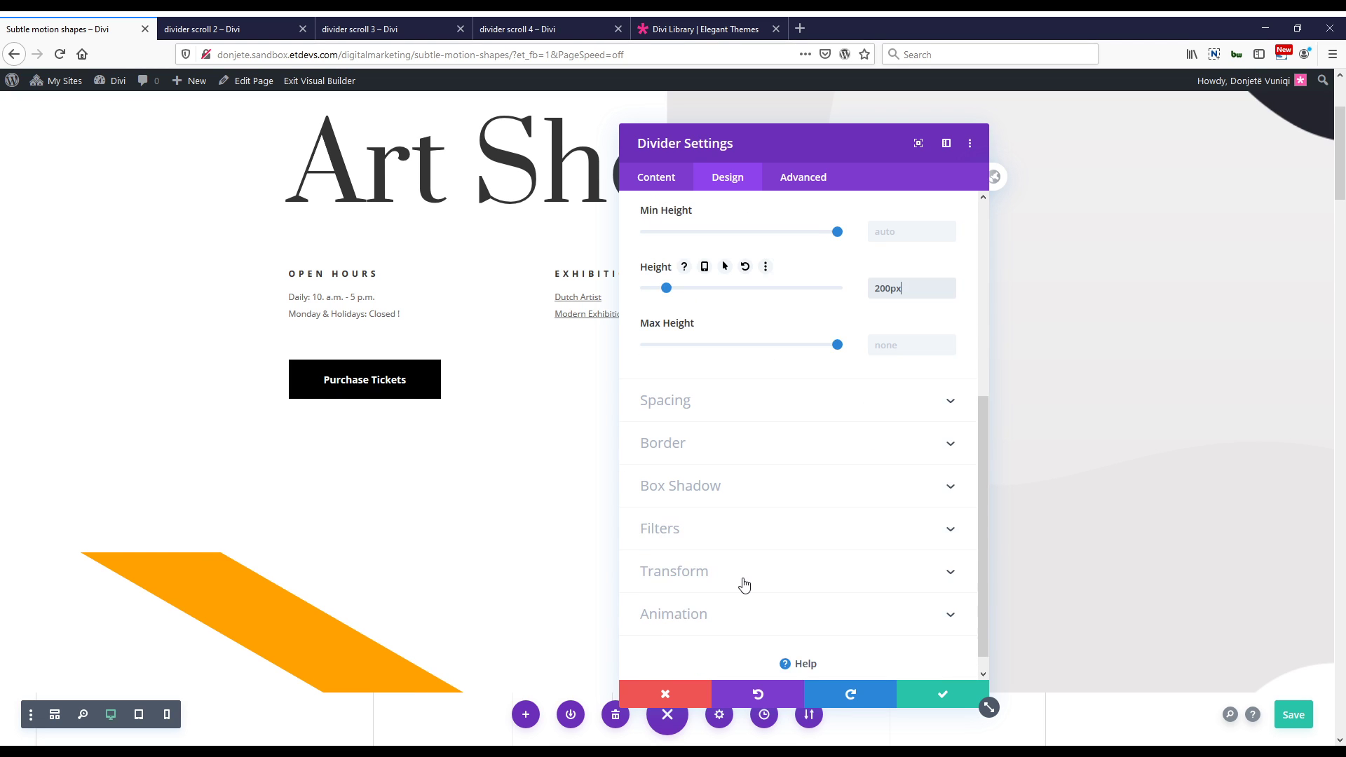
pyautogui.click(745, 584)
pyautogui.click(861, 360)
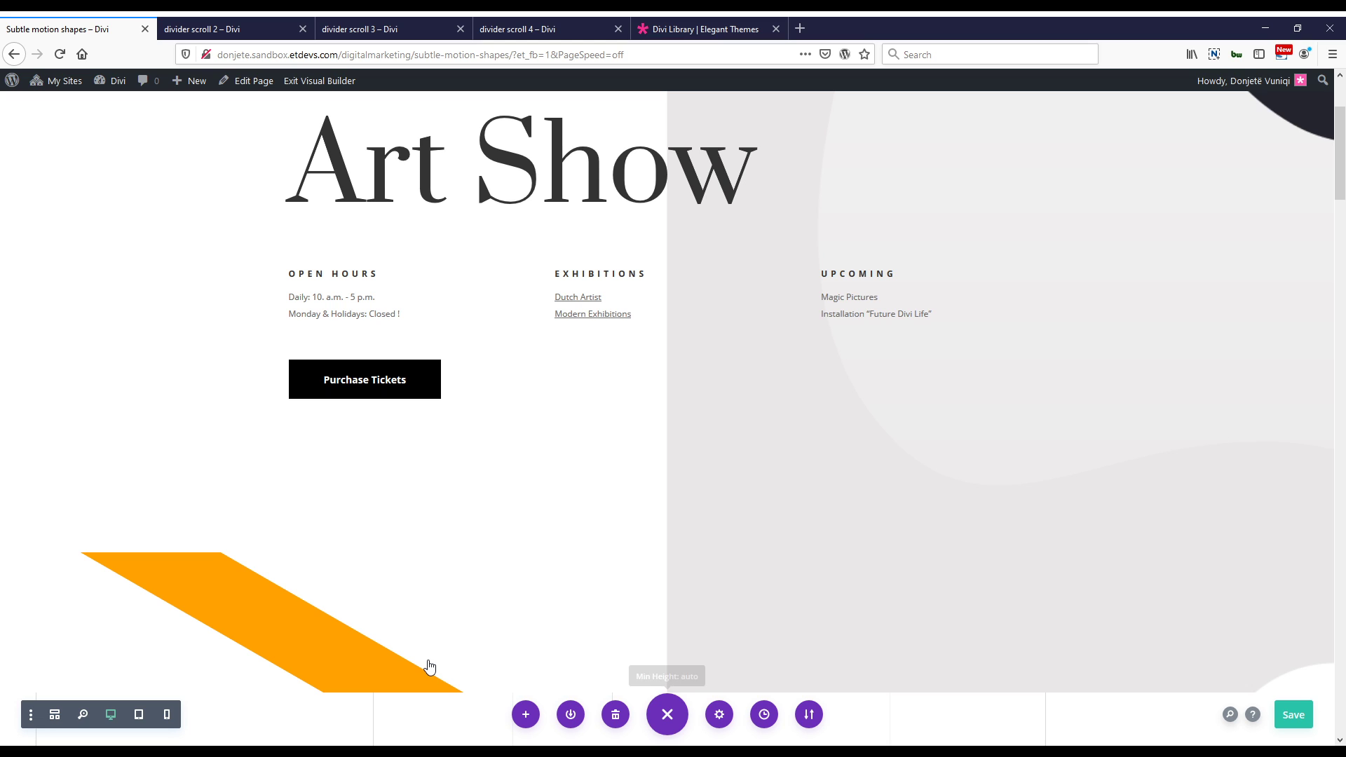
# Save the Subtle motion shapes page, exit the Visual Builder to view the live page, and re-enable the builder.
pyautogui.hotkey('ctrl', 's')
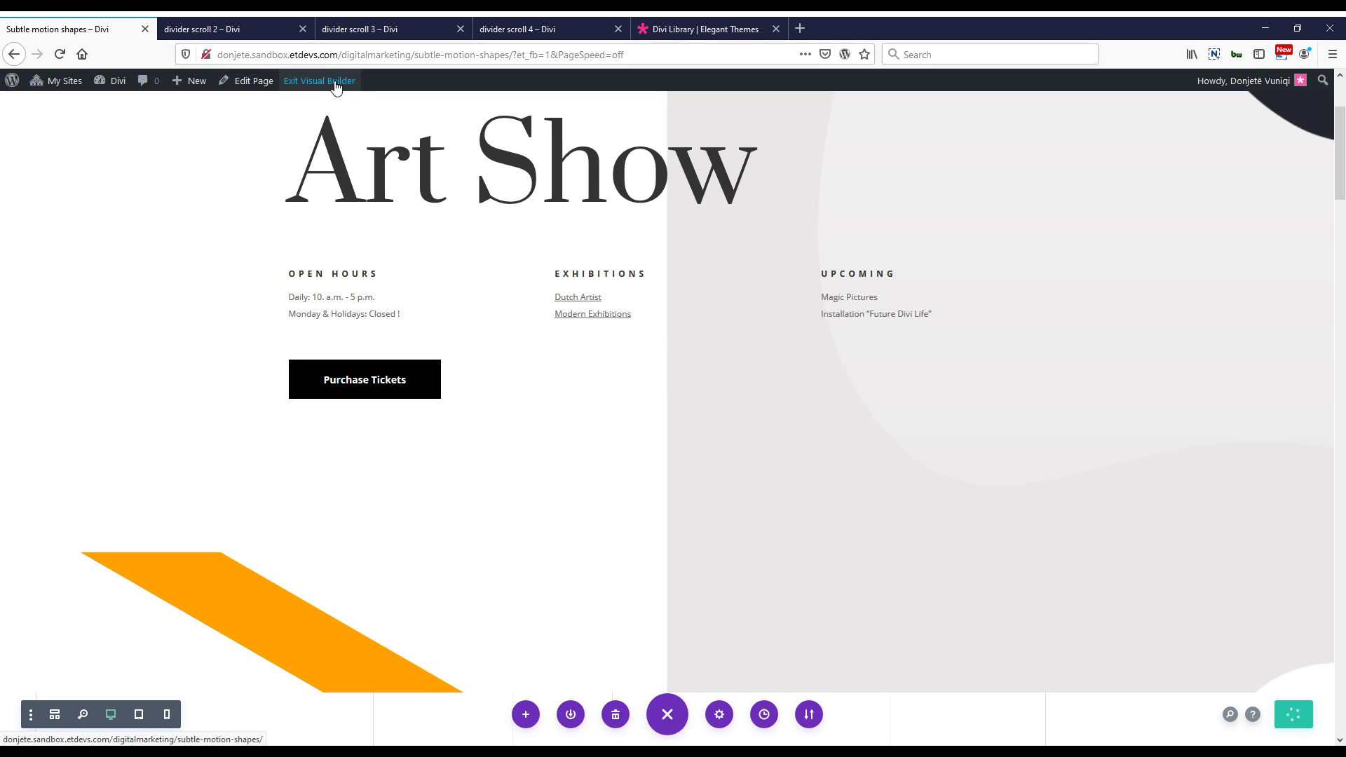
pyautogui.click(335, 82)
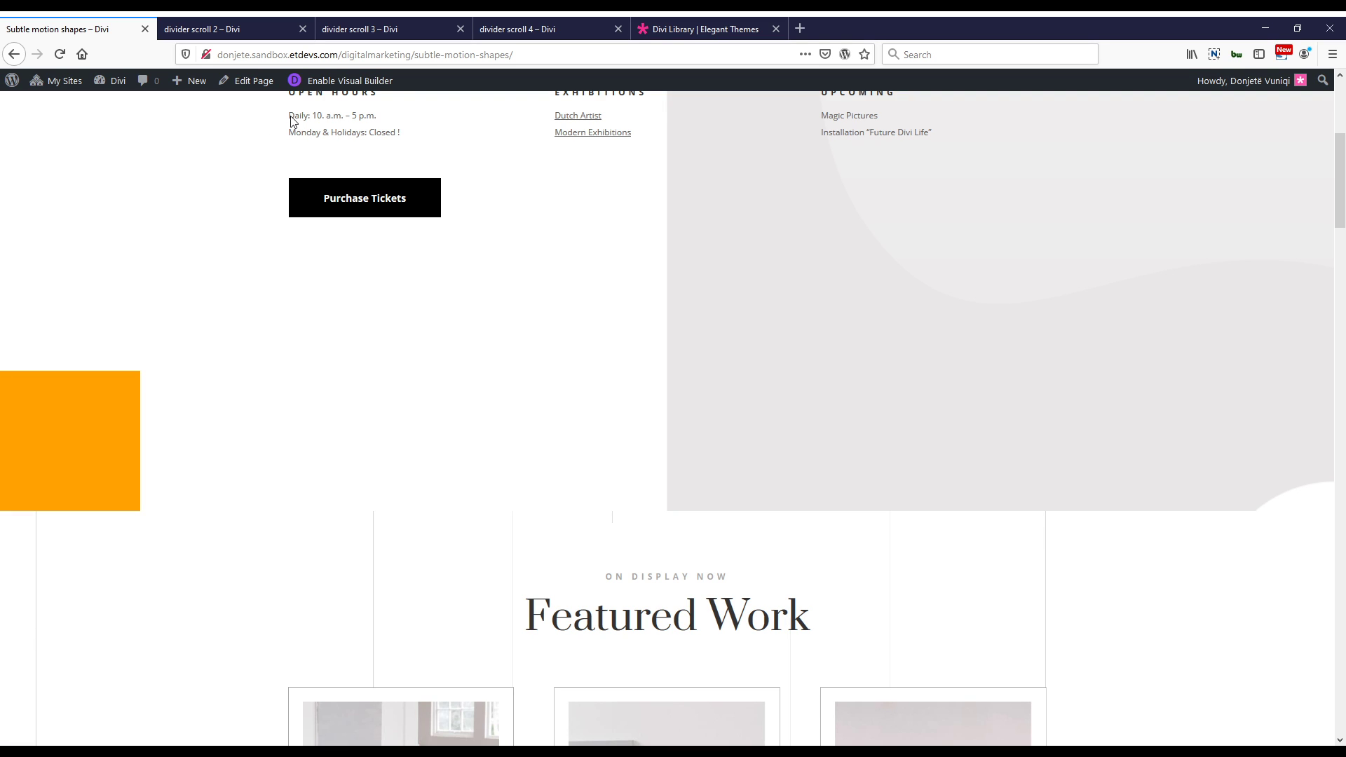
pyautogui.click(340, 80)
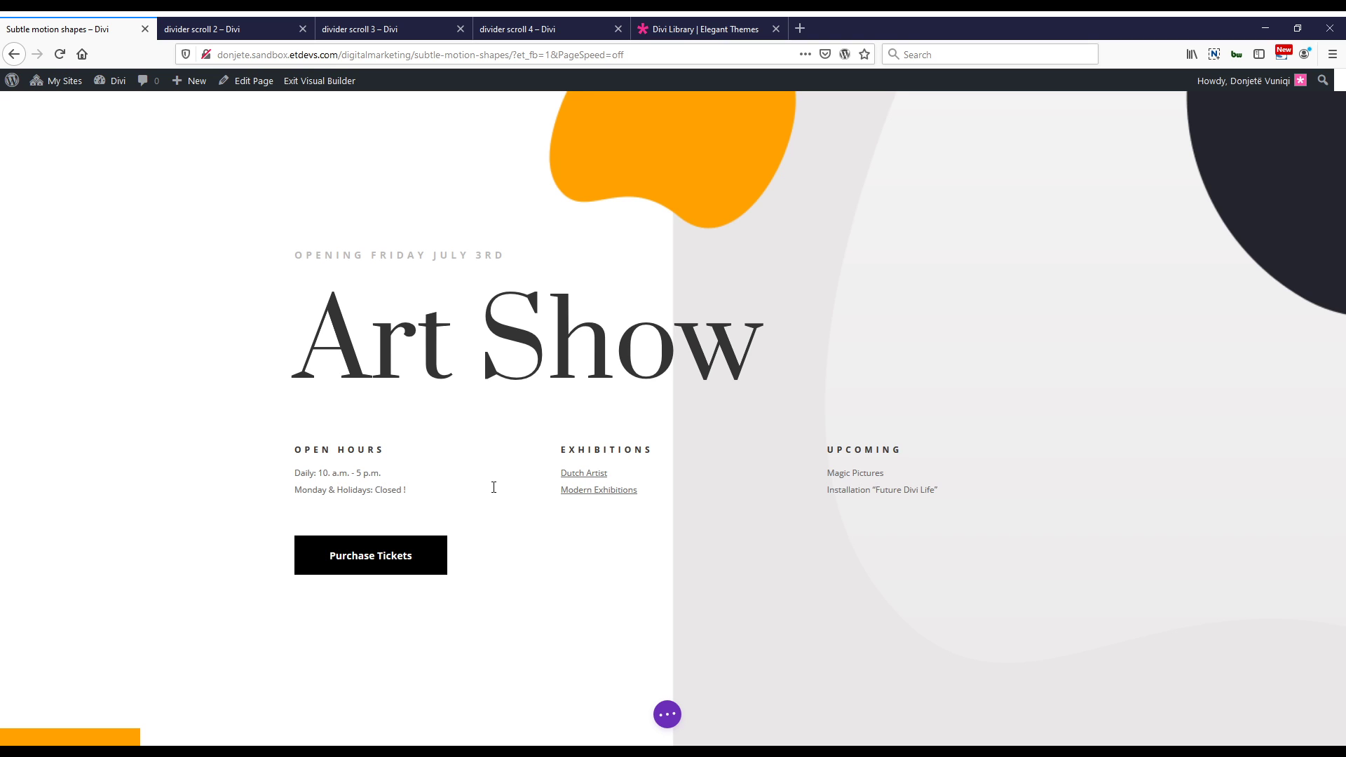
# Round all four corners of the orange divider above Featured Work to 100px and save the page.
pyautogui.scroll(-4, 493, 487)
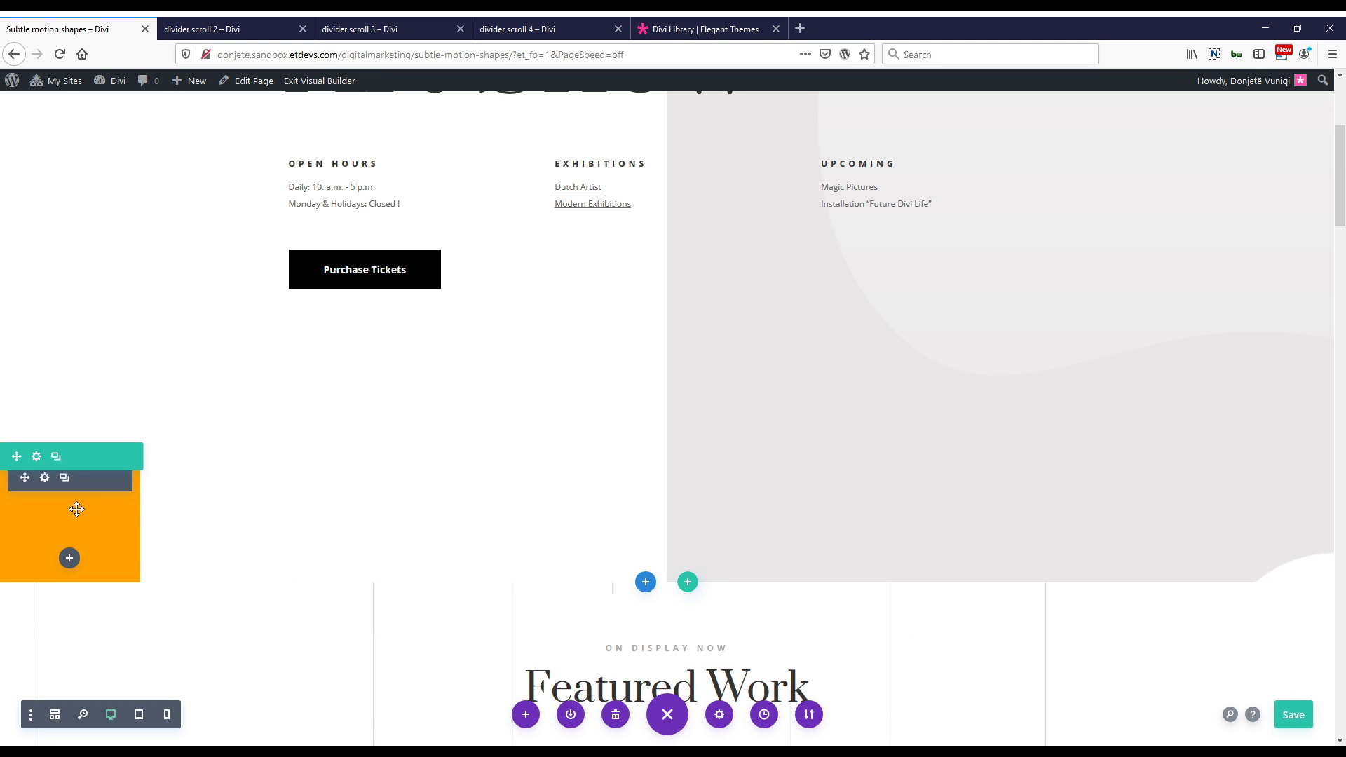
pyautogui.click(45, 478)
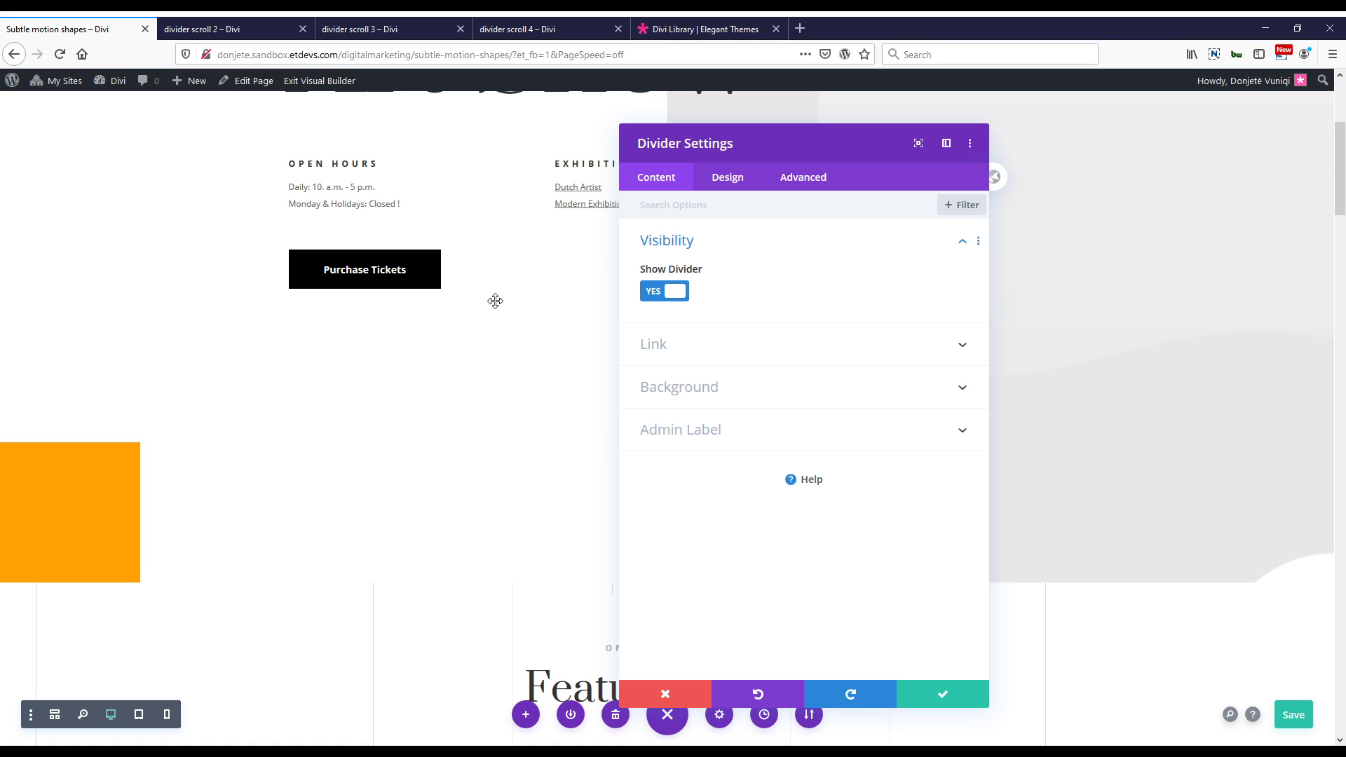
pyautogui.click(728, 177)
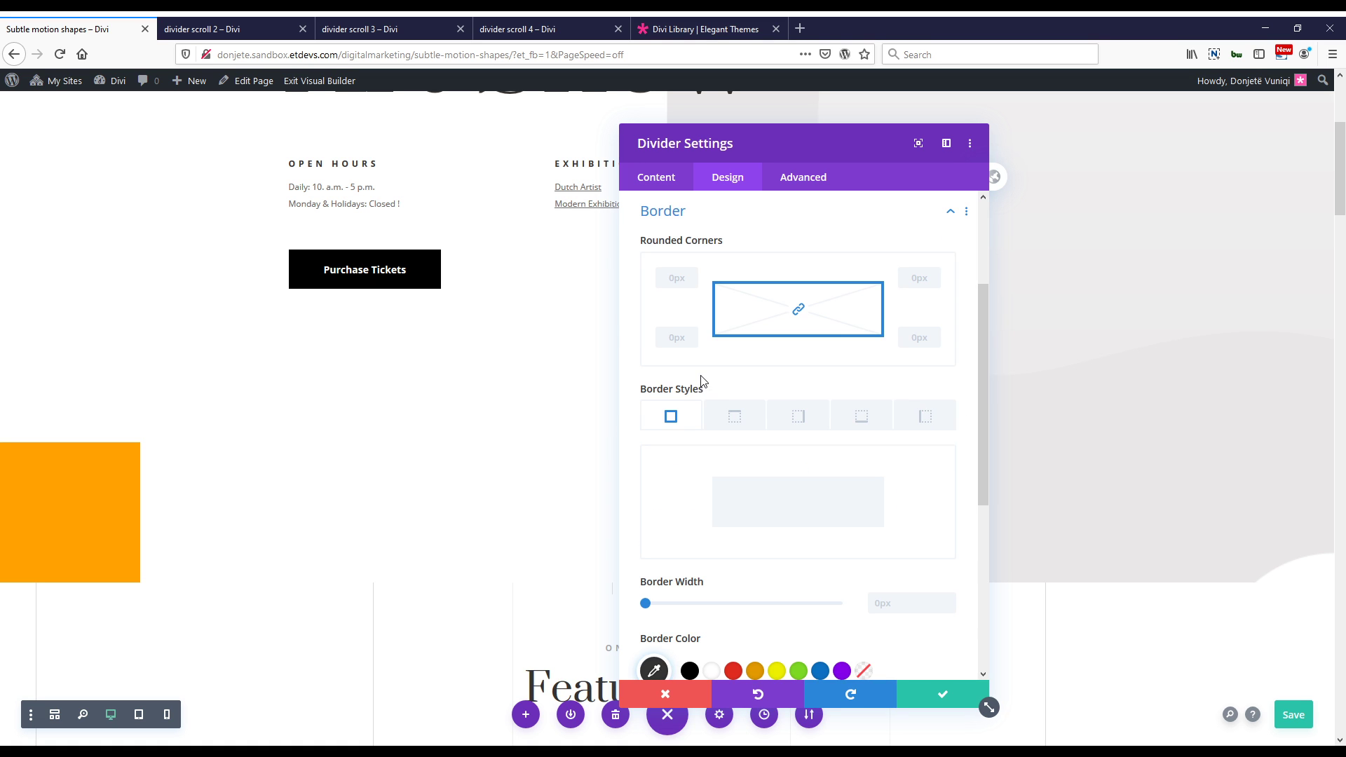
pyautogui.click(673, 281)
pyautogui.write('100')
pyautogui.click(416, 321)
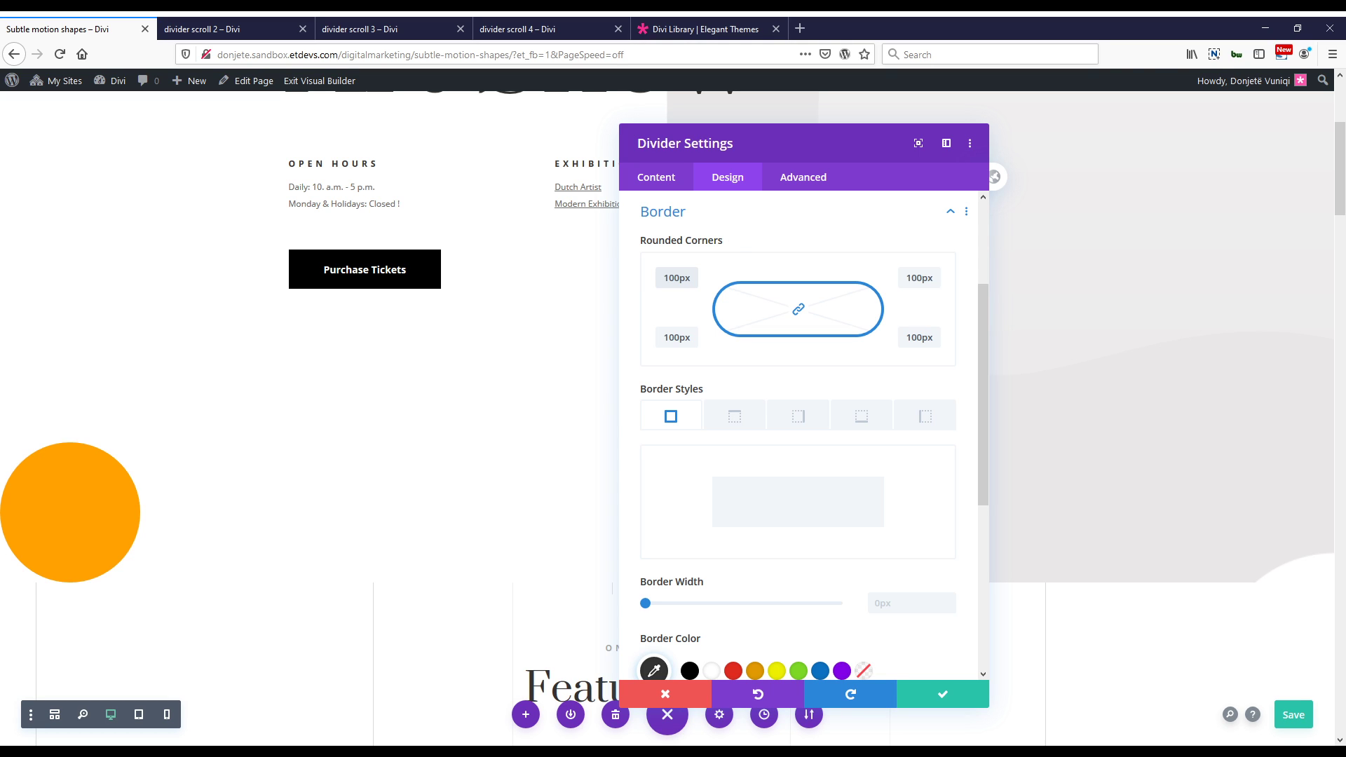
pyautogui.hotkey('ctrl', 's')
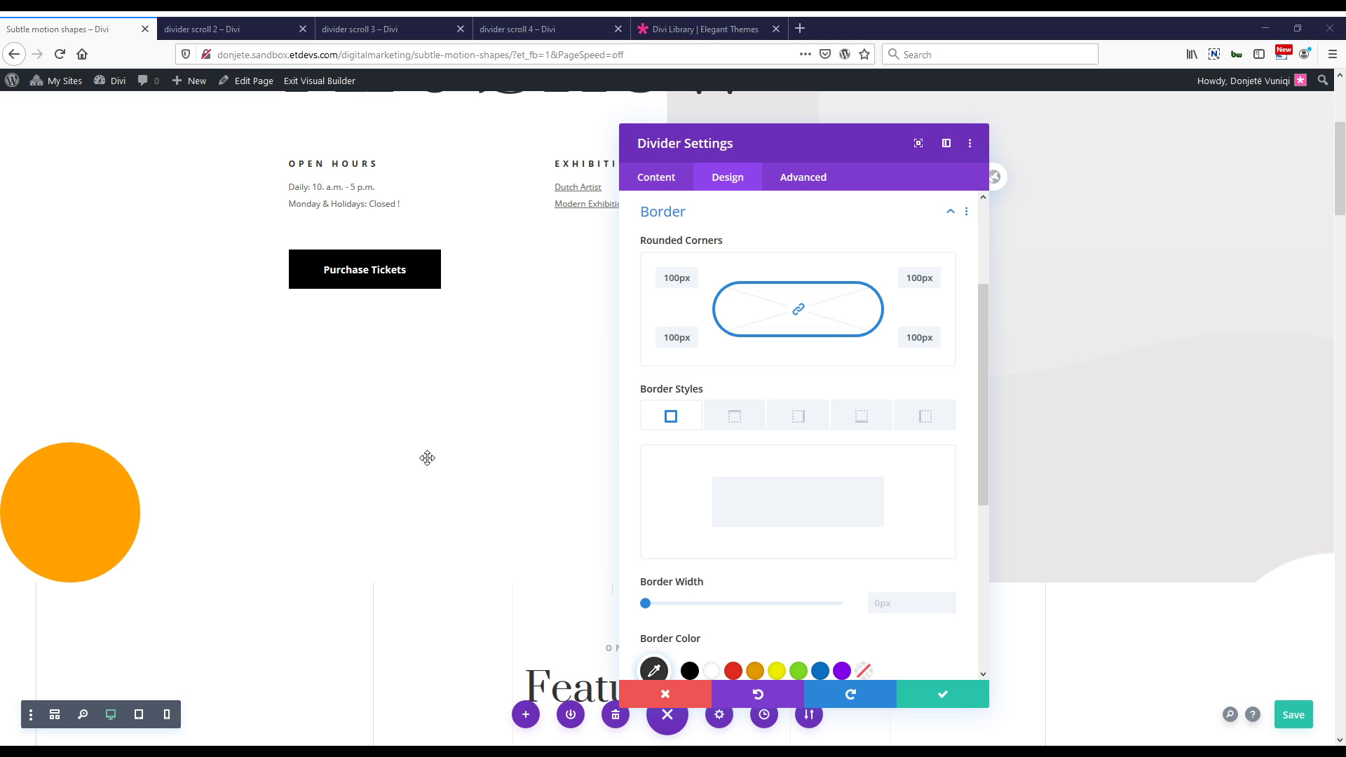
# Paste the copied scroll effects styles onto the orange circle divider.
pyautogui.click(803, 176)
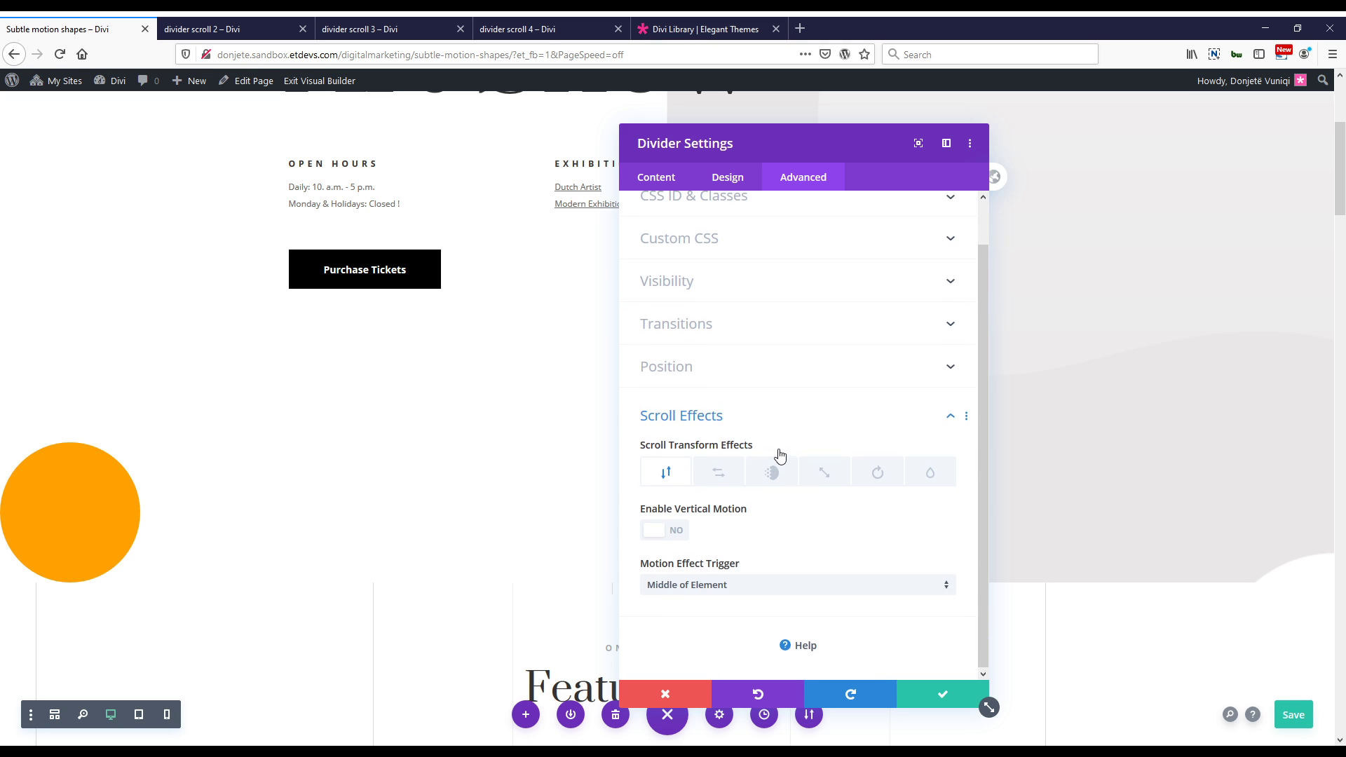
pyautogui.rightClick(793, 416)
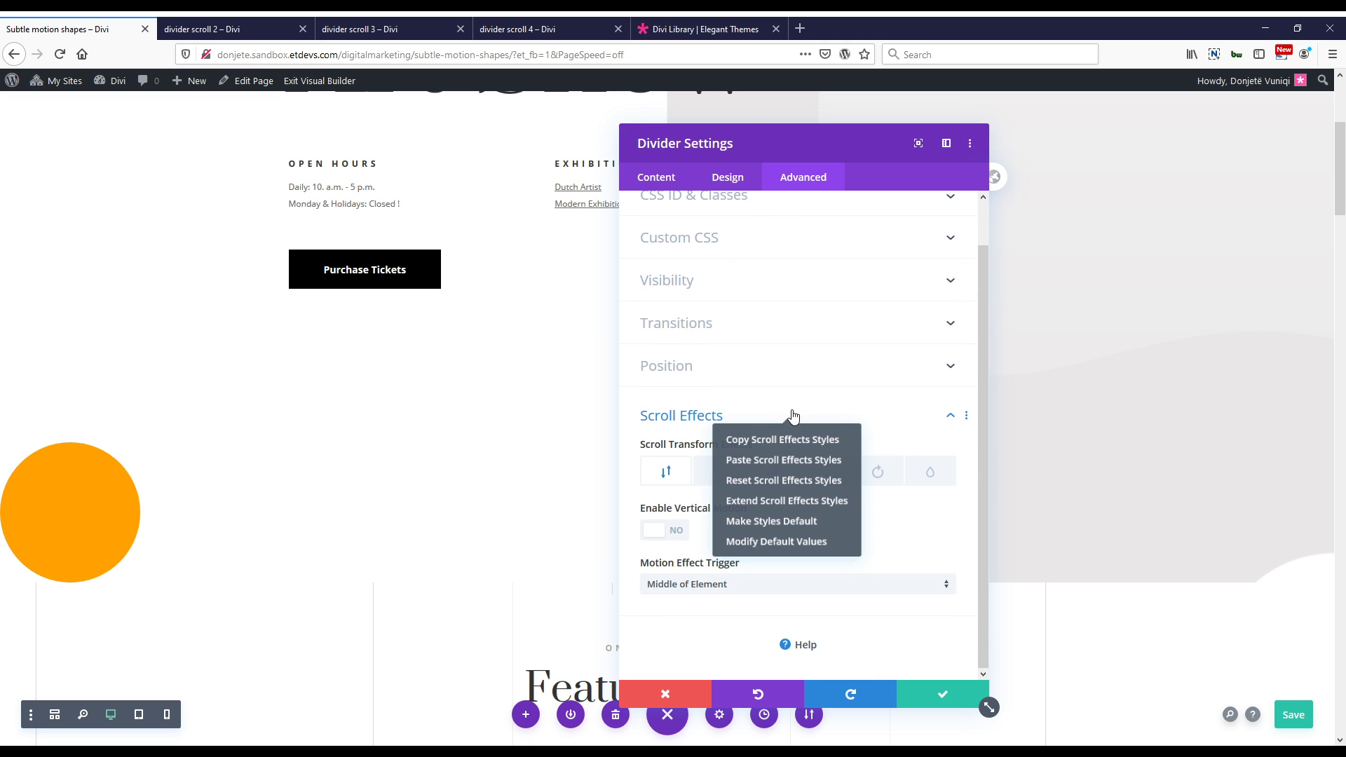
pyautogui.click(785, 459)
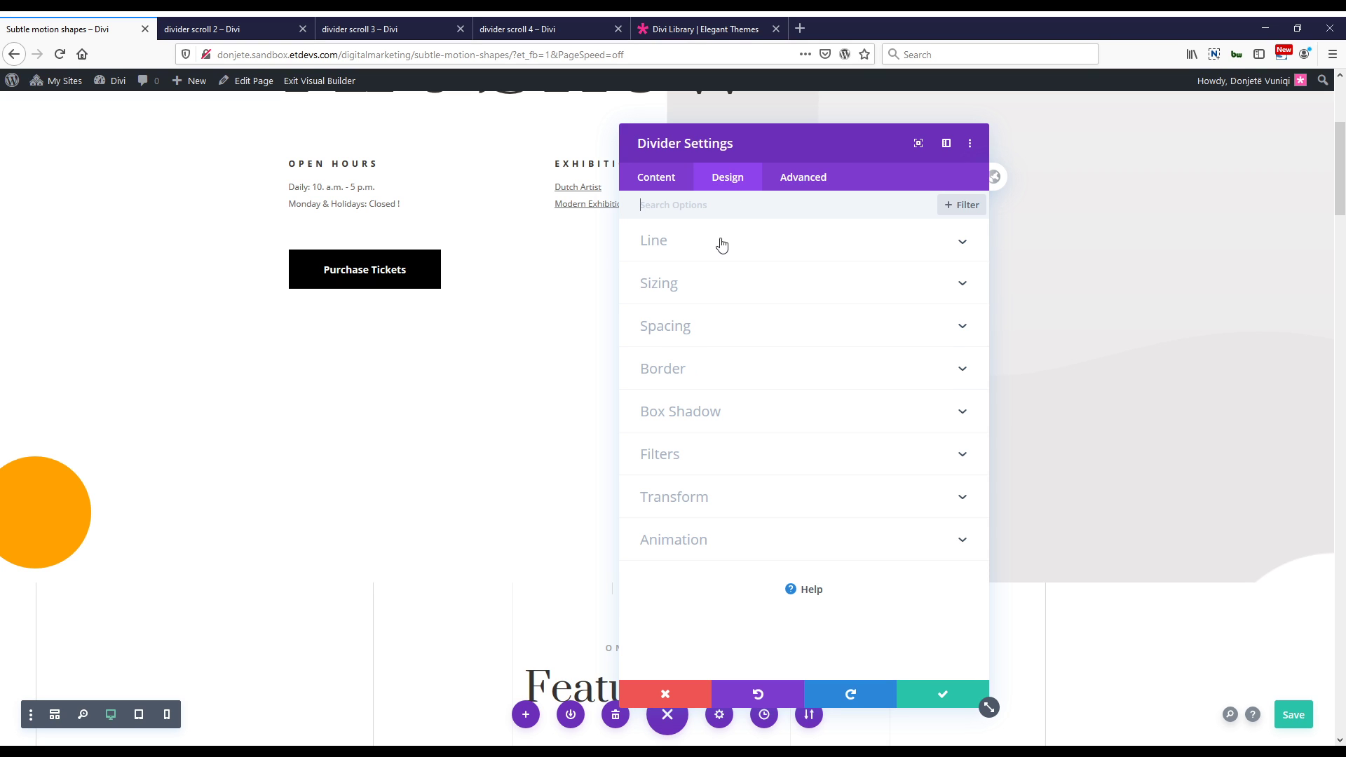
# Set the orange circle divider's module alignment to center and preview its position on the page.
pyautogui.click(701, 287)
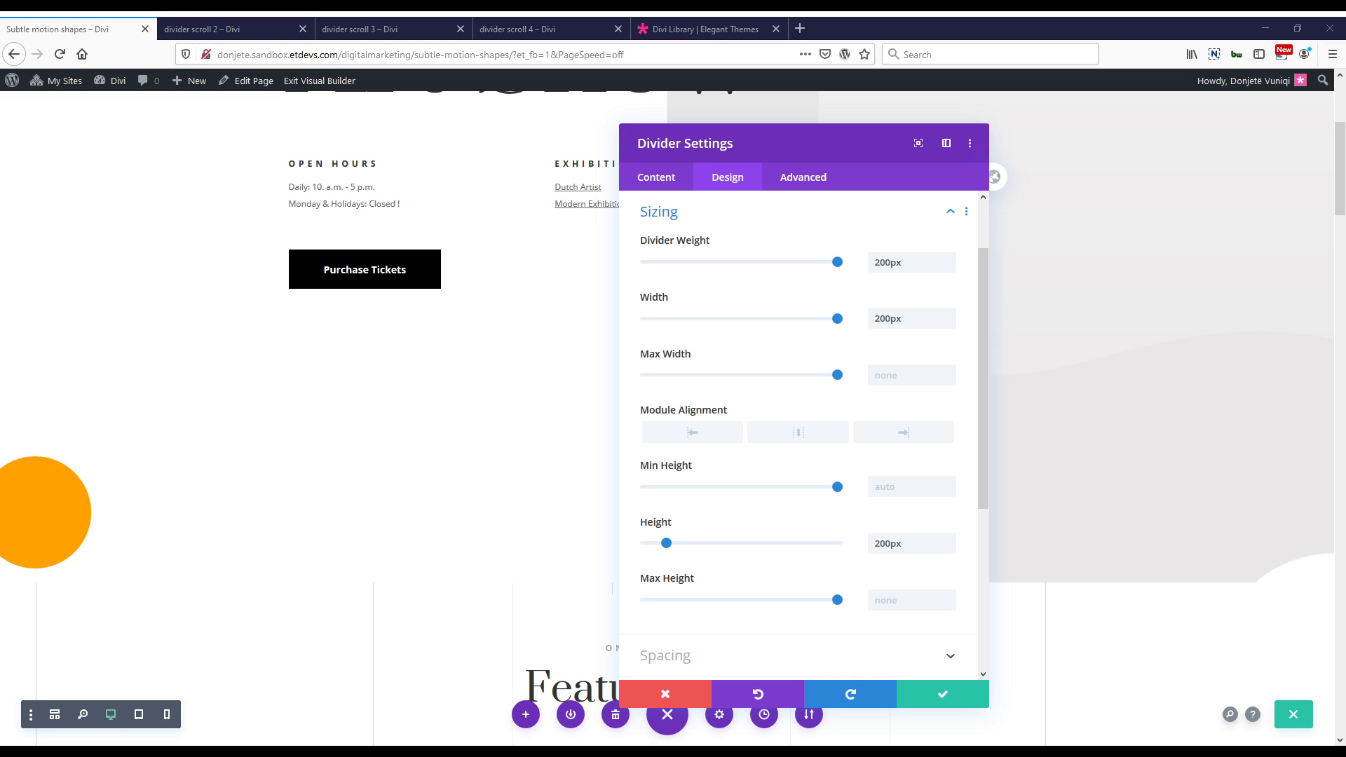
pyautogui.click(811, 440)
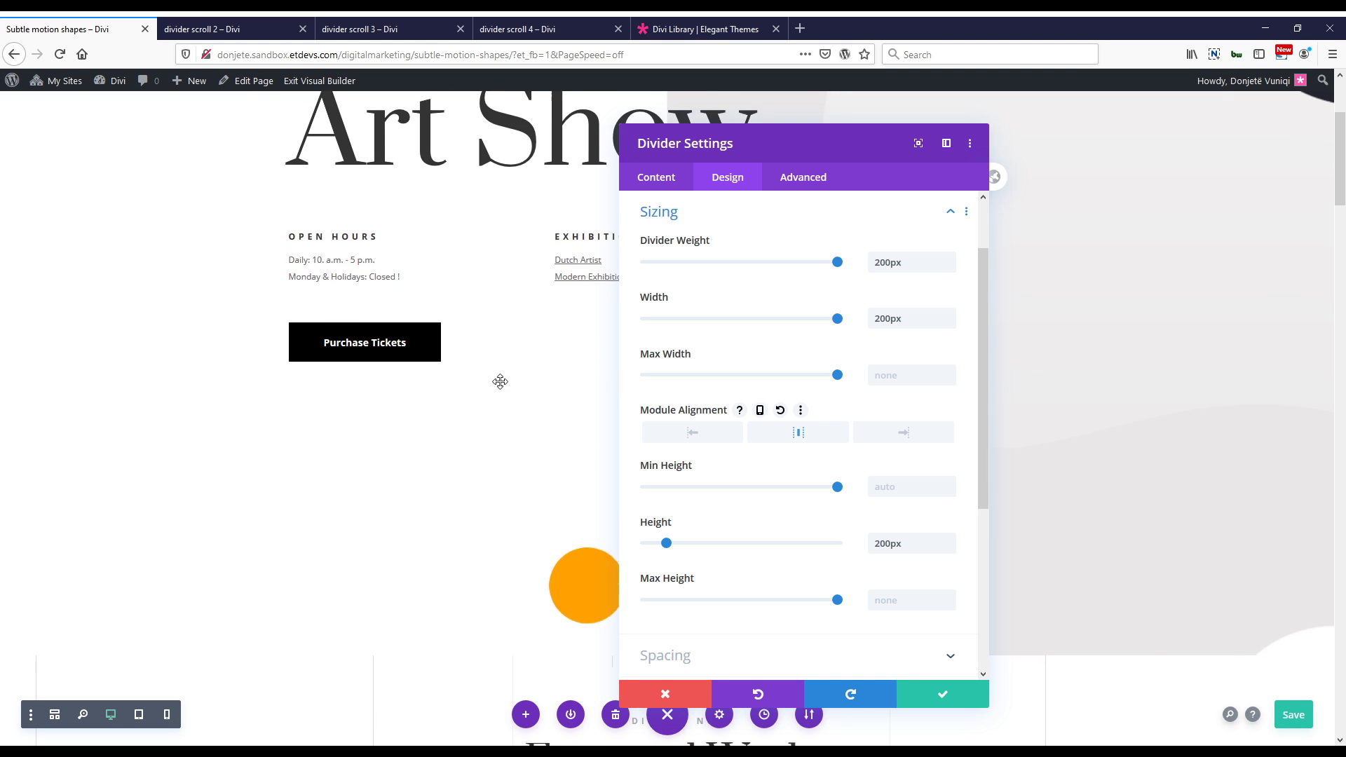
pyautogui.scroll(3, 474, 391)
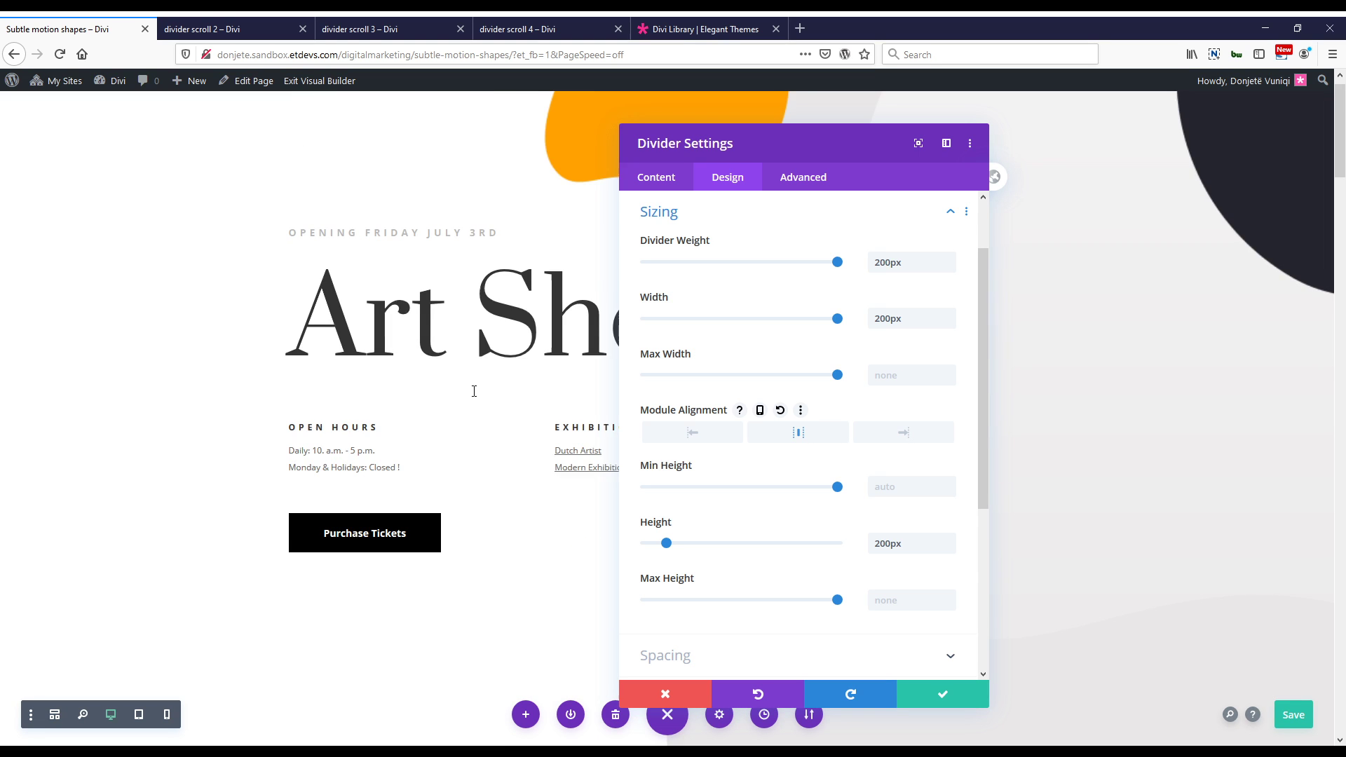
pyautogui.scroll(-5, 474, 391)
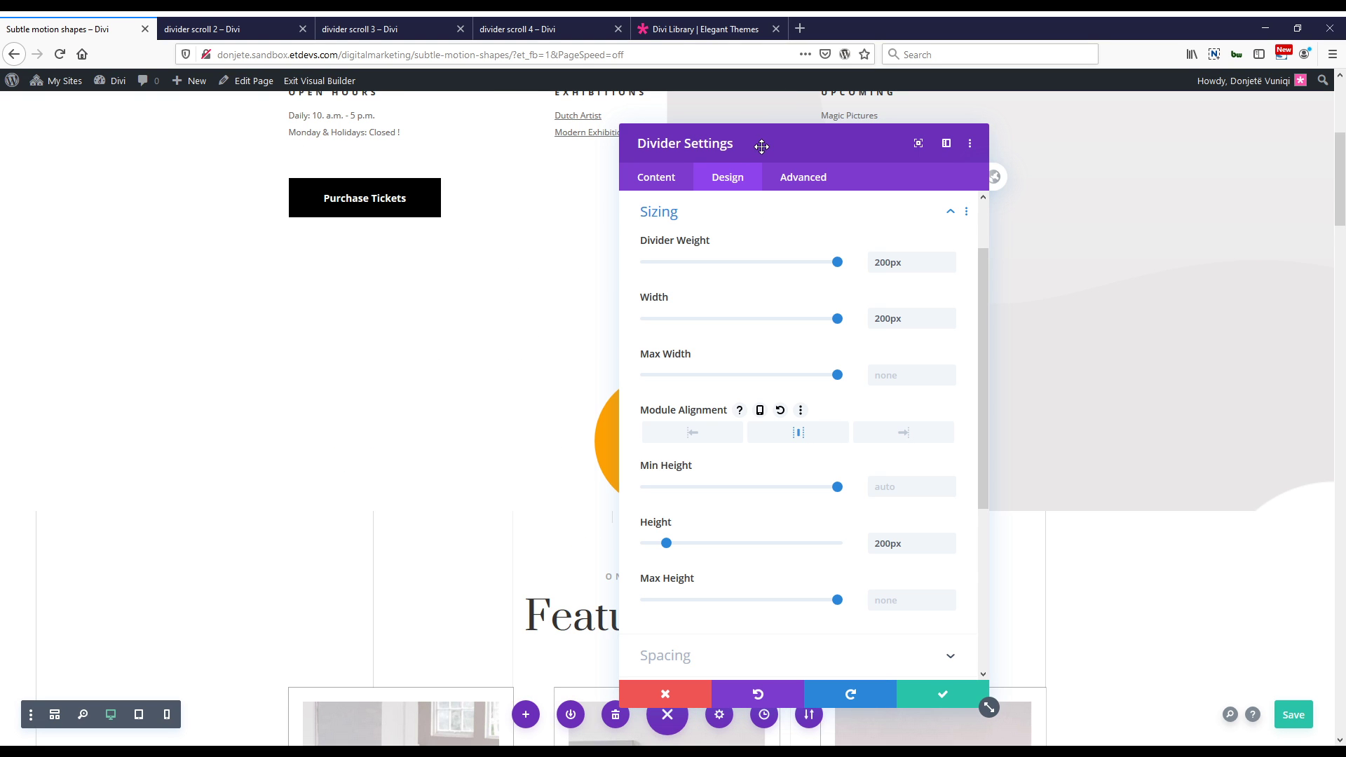
# Move the divider settings clear of the circle and examine its horizontal motion and scaling while the page scrolls.
pyautogui.moveTo(762, 145); pyautogui.dragTo(912, 144)
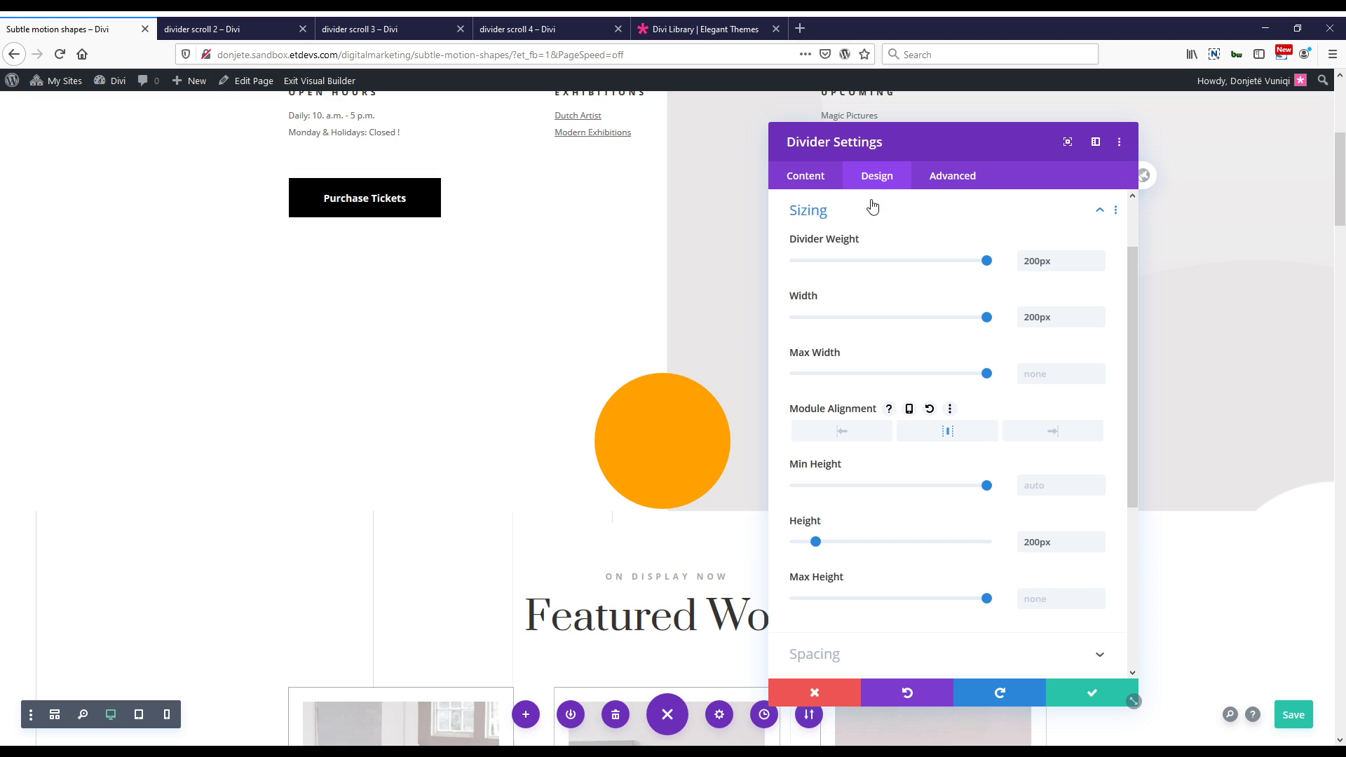
pyautogui.click(952, 175)
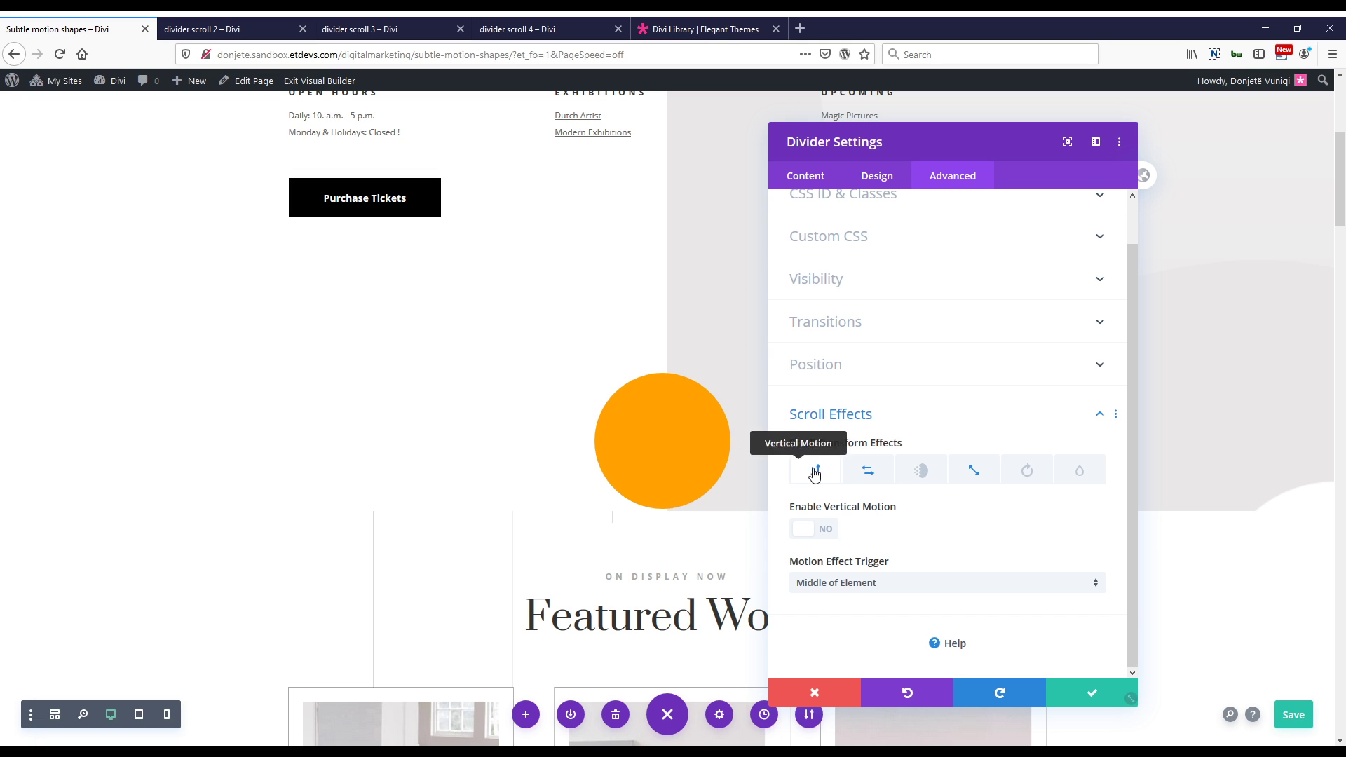
pyautogui.click(868, 471)
pyautogui.click(954, 475)
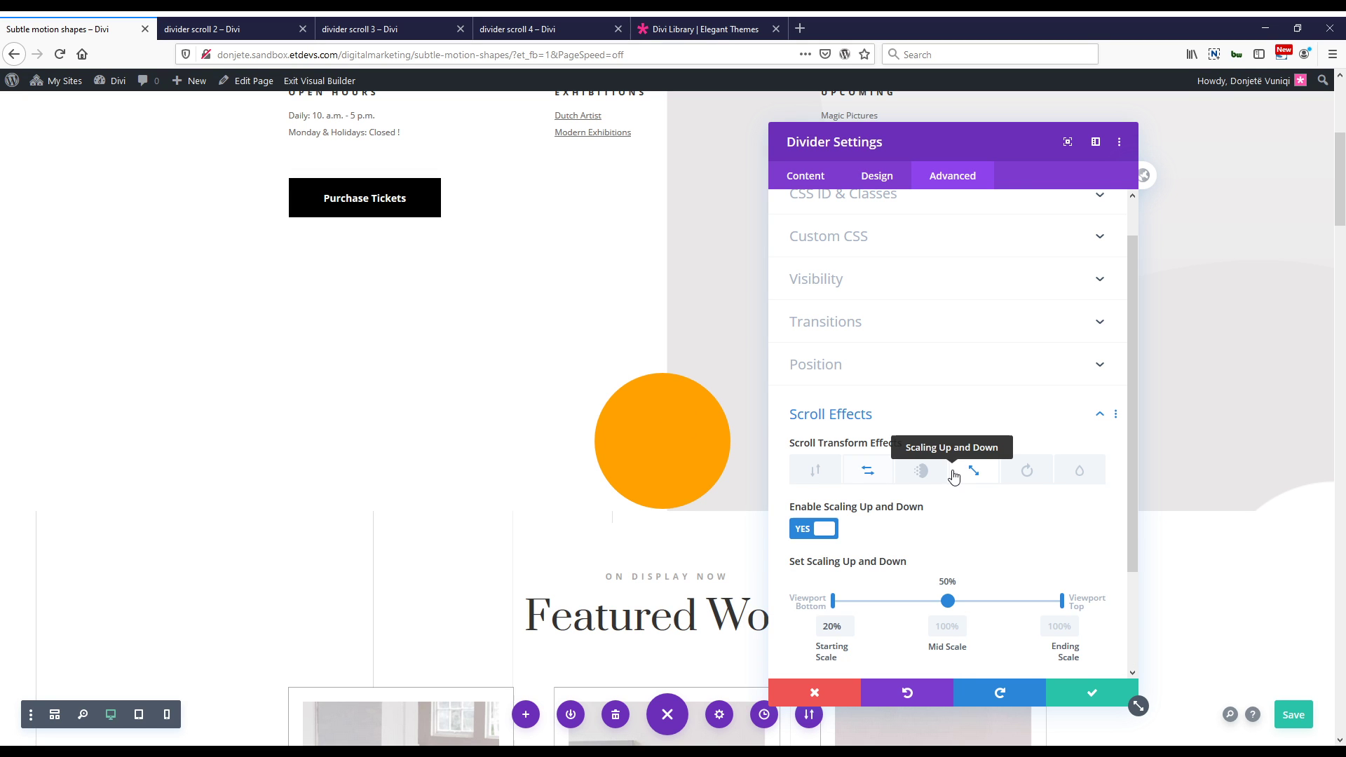
pyautogui.click(868, 471)
pyautogui.scroll(2, 685, 297)
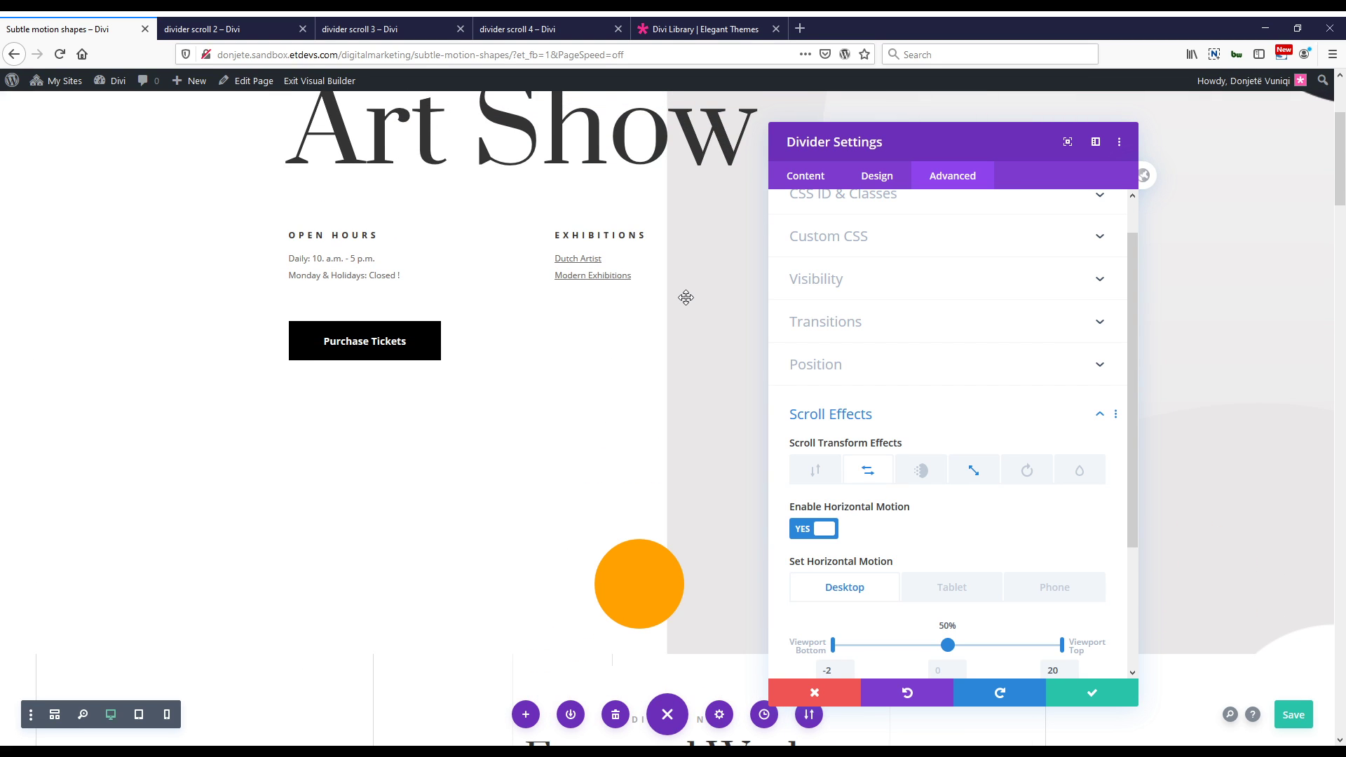
pyautogui.scroll(-2, 686, 297)
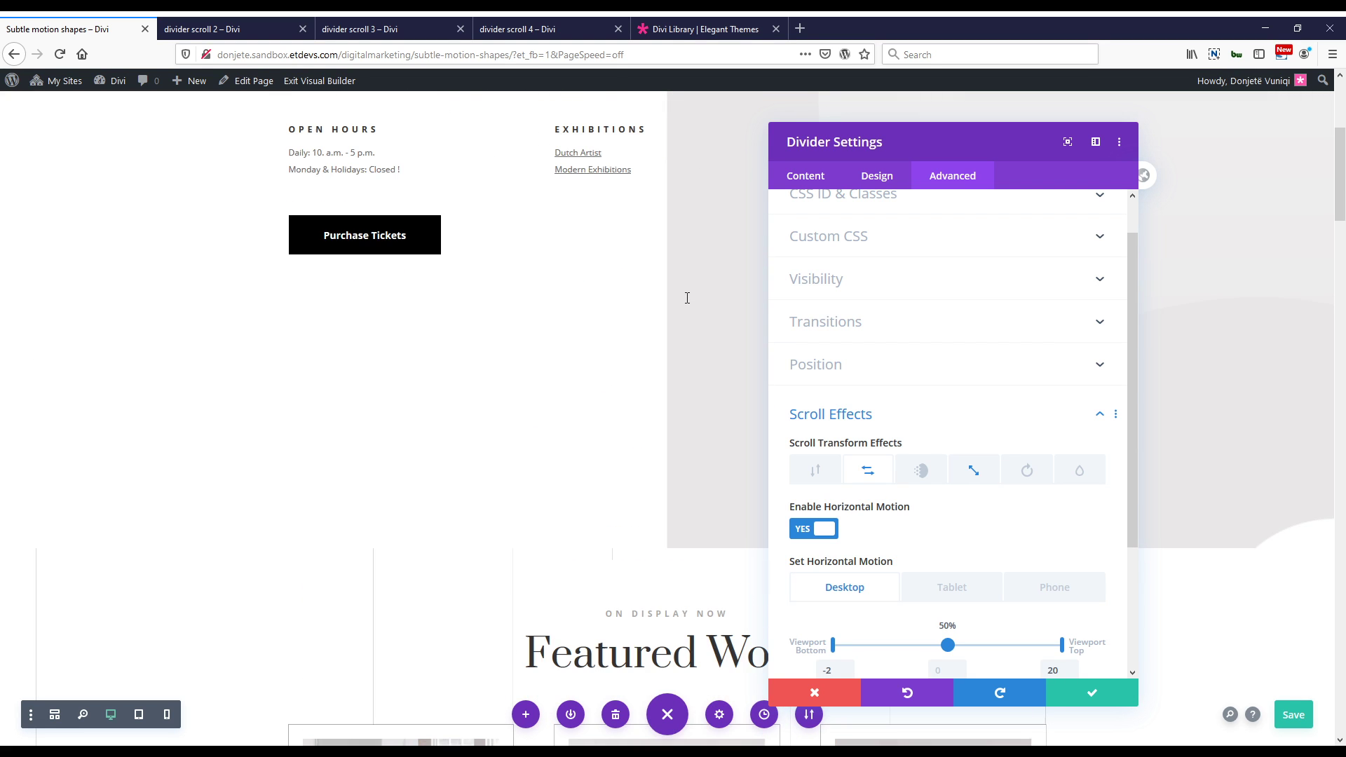
pyautogui.scroll(-6, 687, 298)
pyautogui.scroll(7, 687, 298)
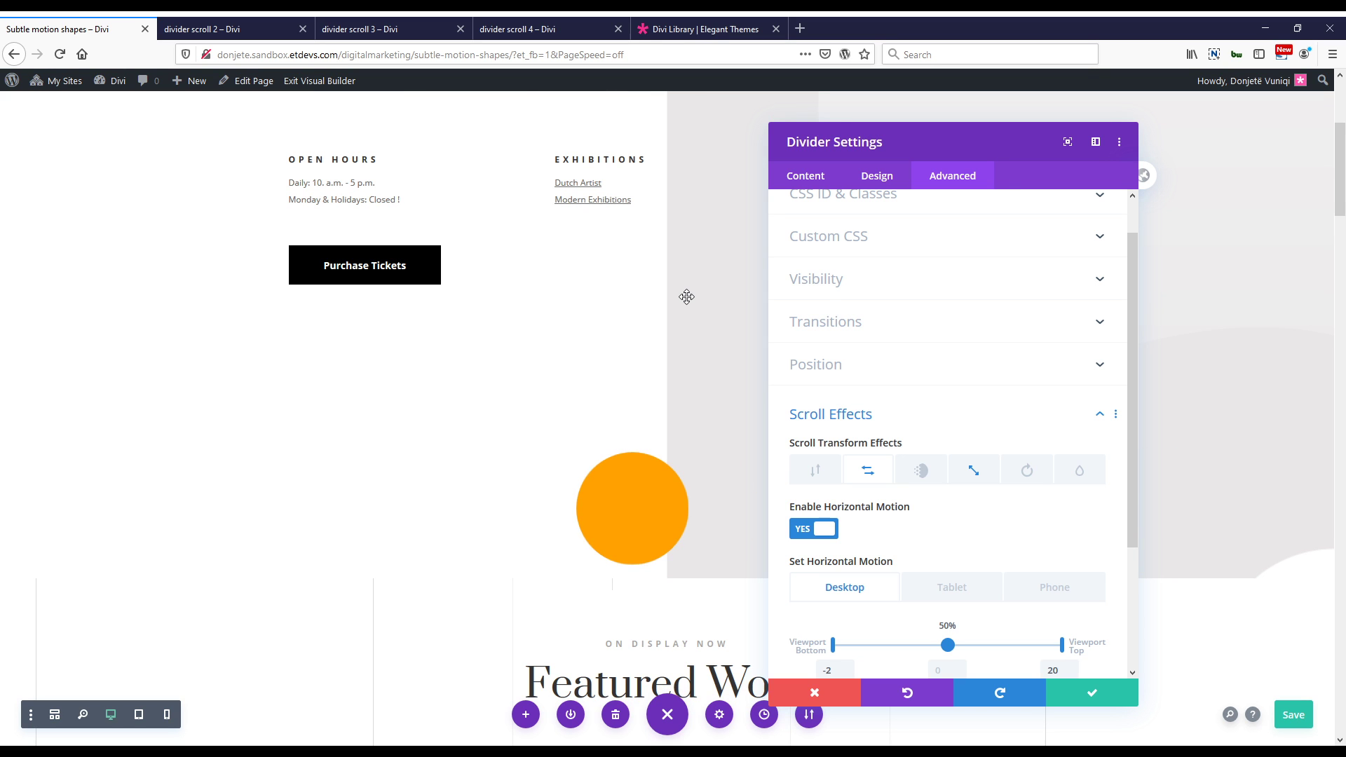
pyautogui.scroll(-1, 687, 296)
pyautogui.scroll(1, 689, 294)
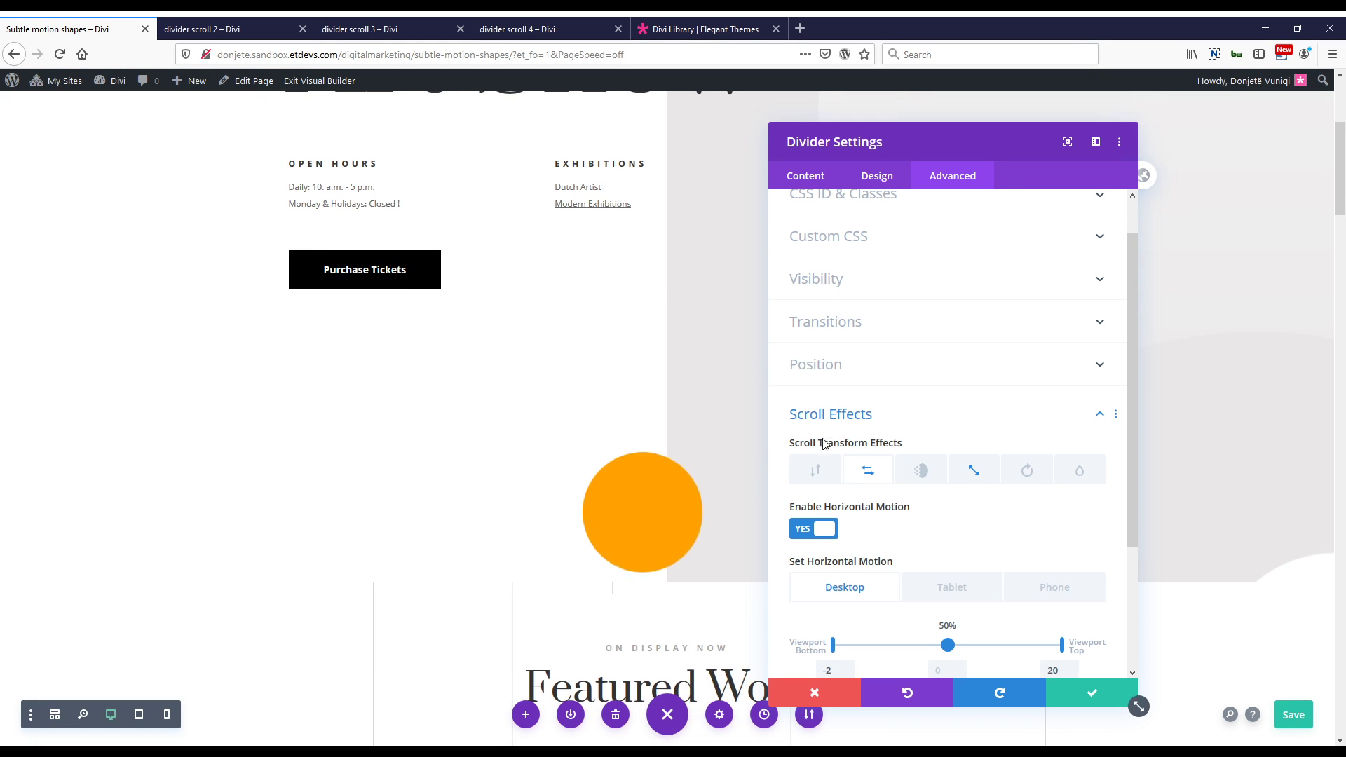
# Review the orange circle's horizontal motion offsets and scaling values, and save its divider settings.
pyautogui.scroll(-2, 873, 484)
pyautogui.scroll(-1, 873, 484)
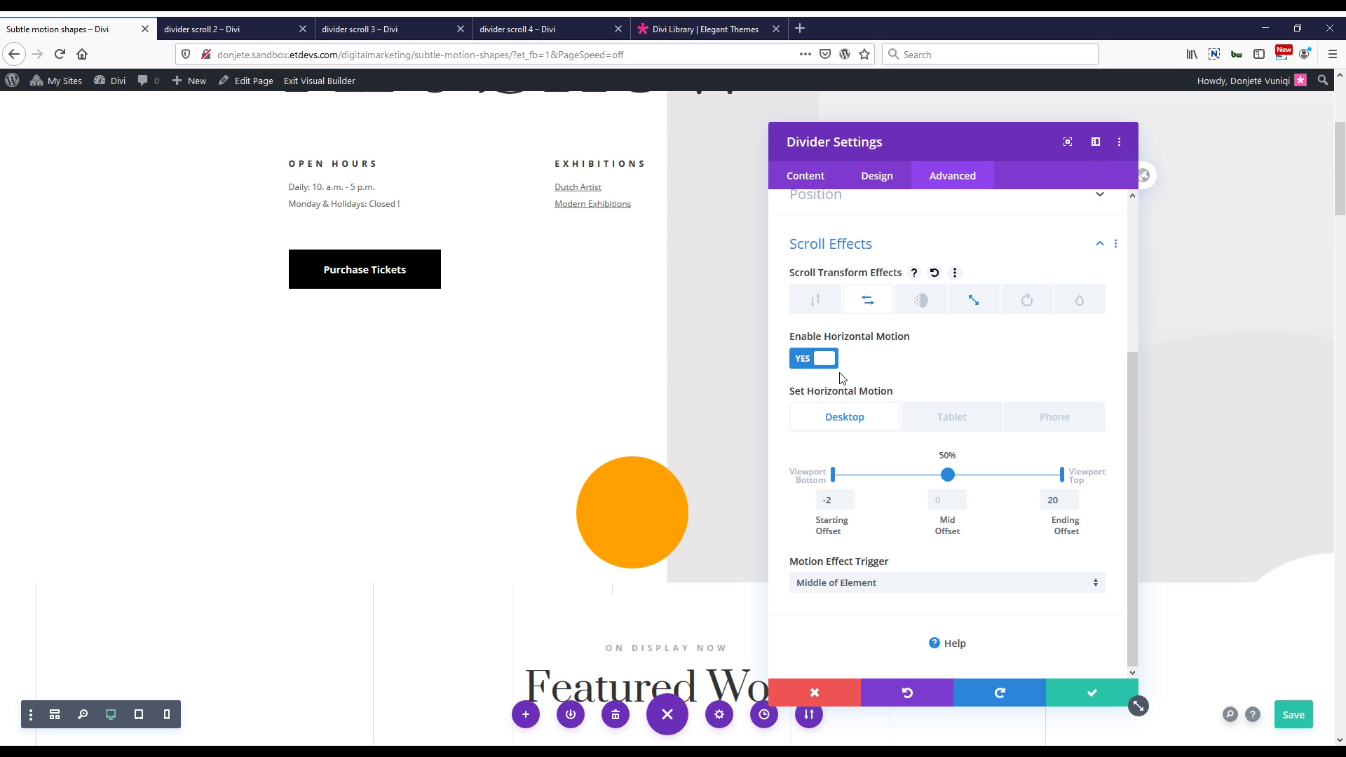
pyautogui.click(819, 521)
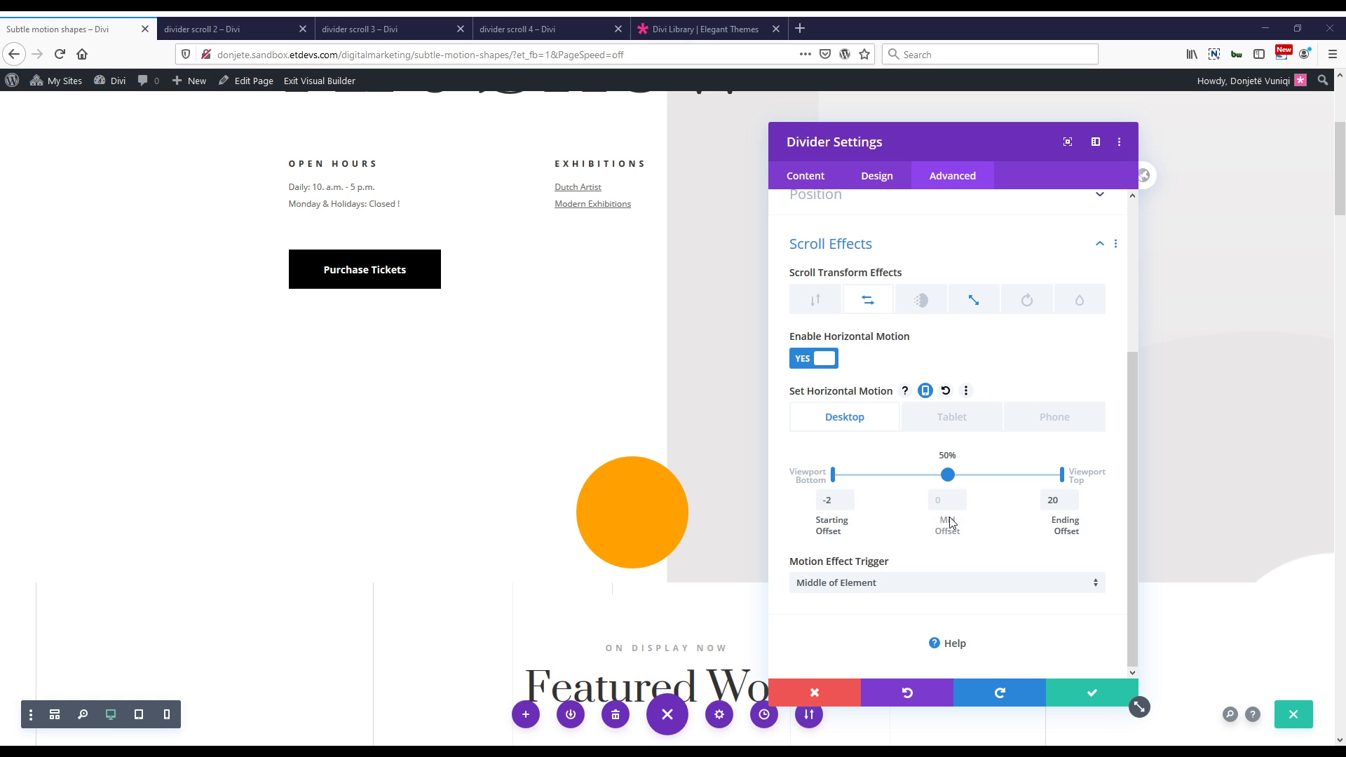
pyautogui.click(1058, 500)
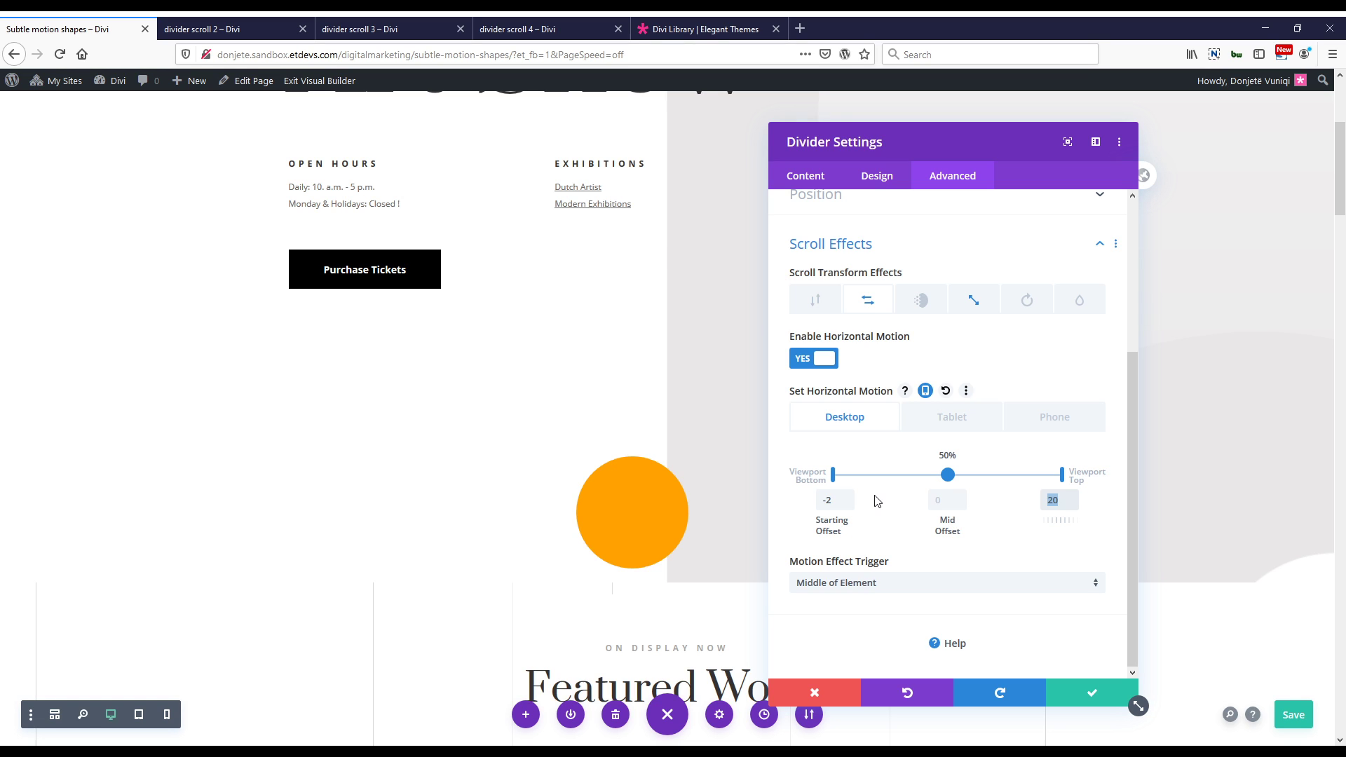
pyautogui.click(973, 301)
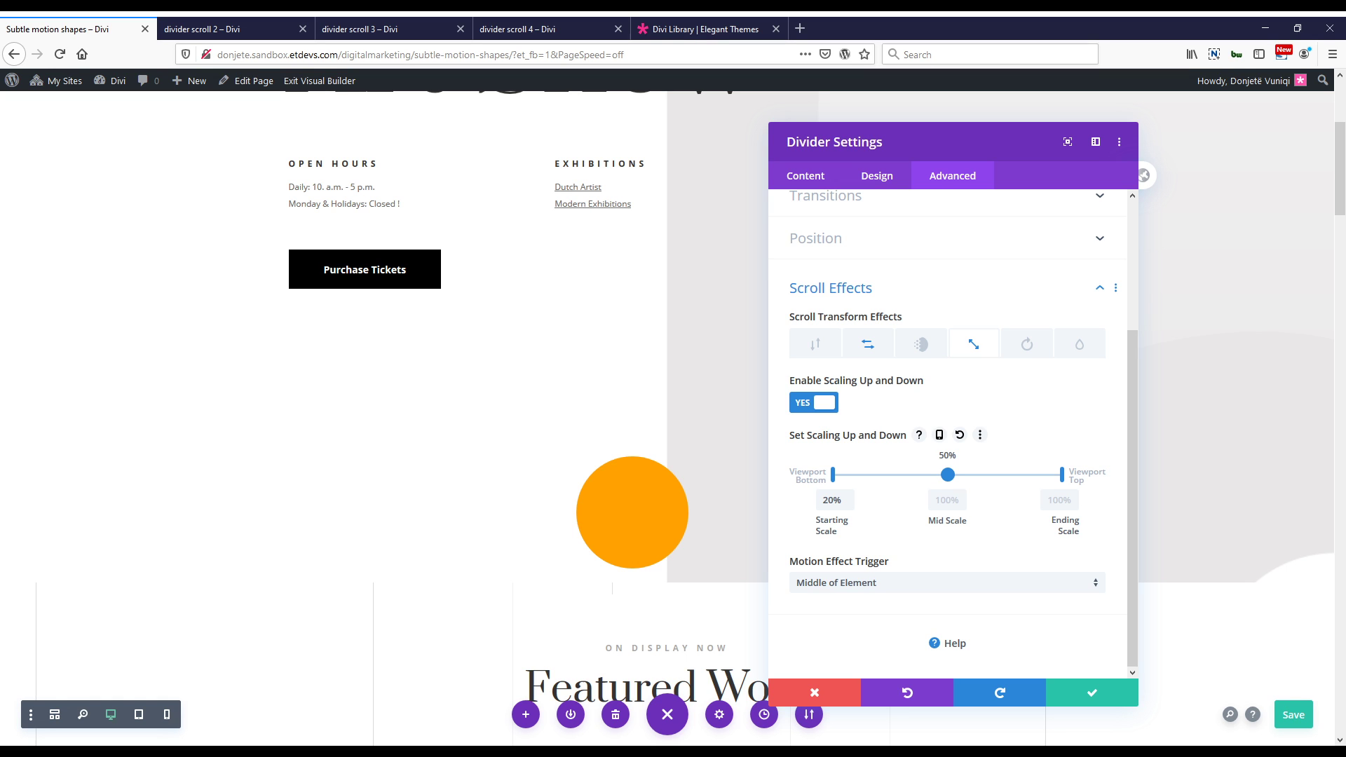
pyautogui.click(1093, 693)
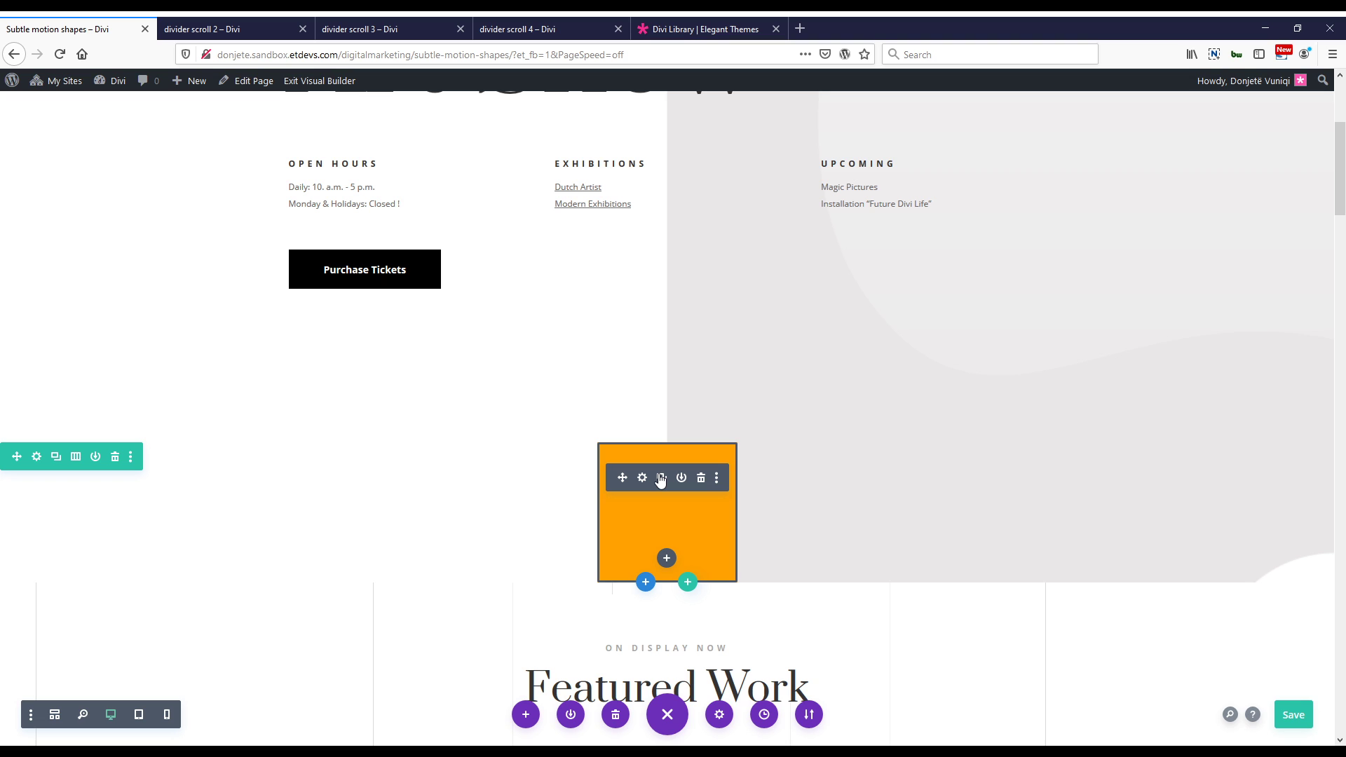
# Duplicate the orange circle divider and set the lower copy's line color to #24252d.
pyautogui.click(661, 478)
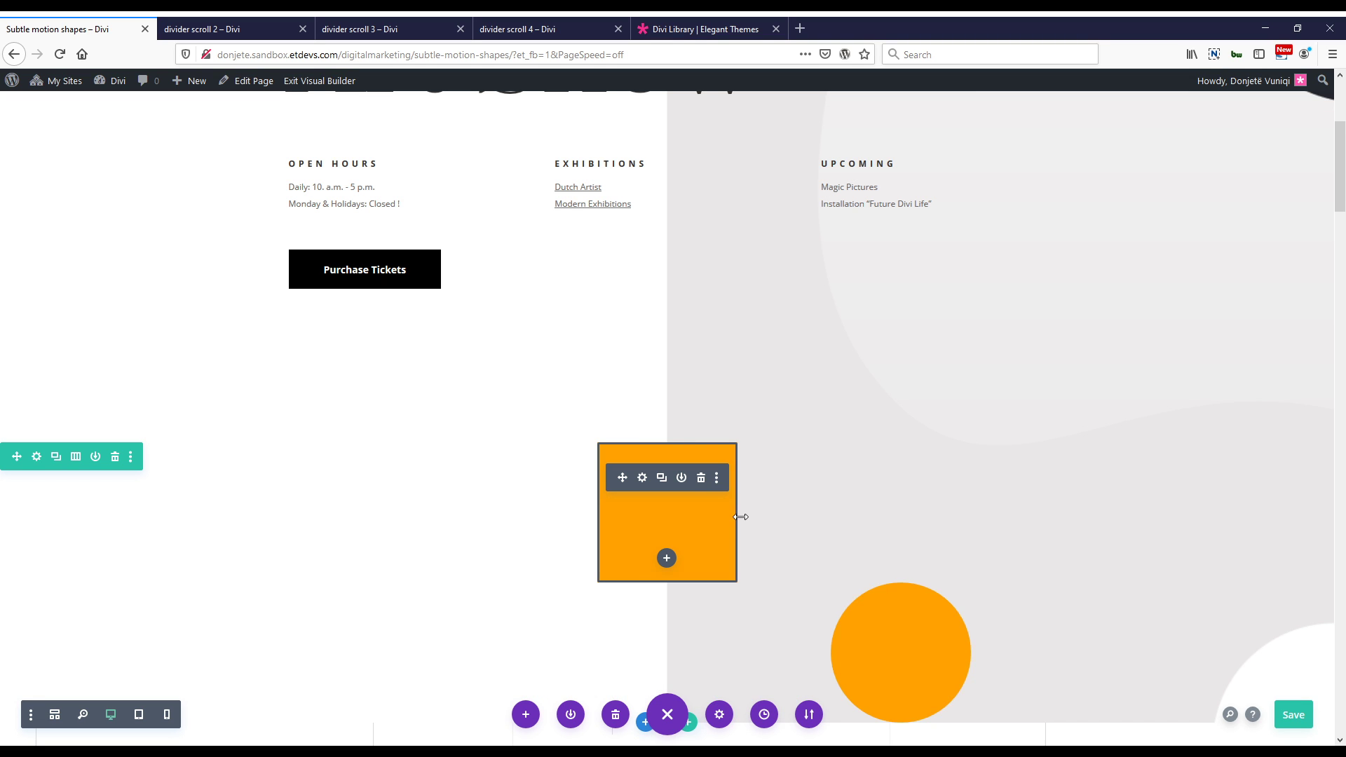
pyautogui.scroll(-2, 638, 555)
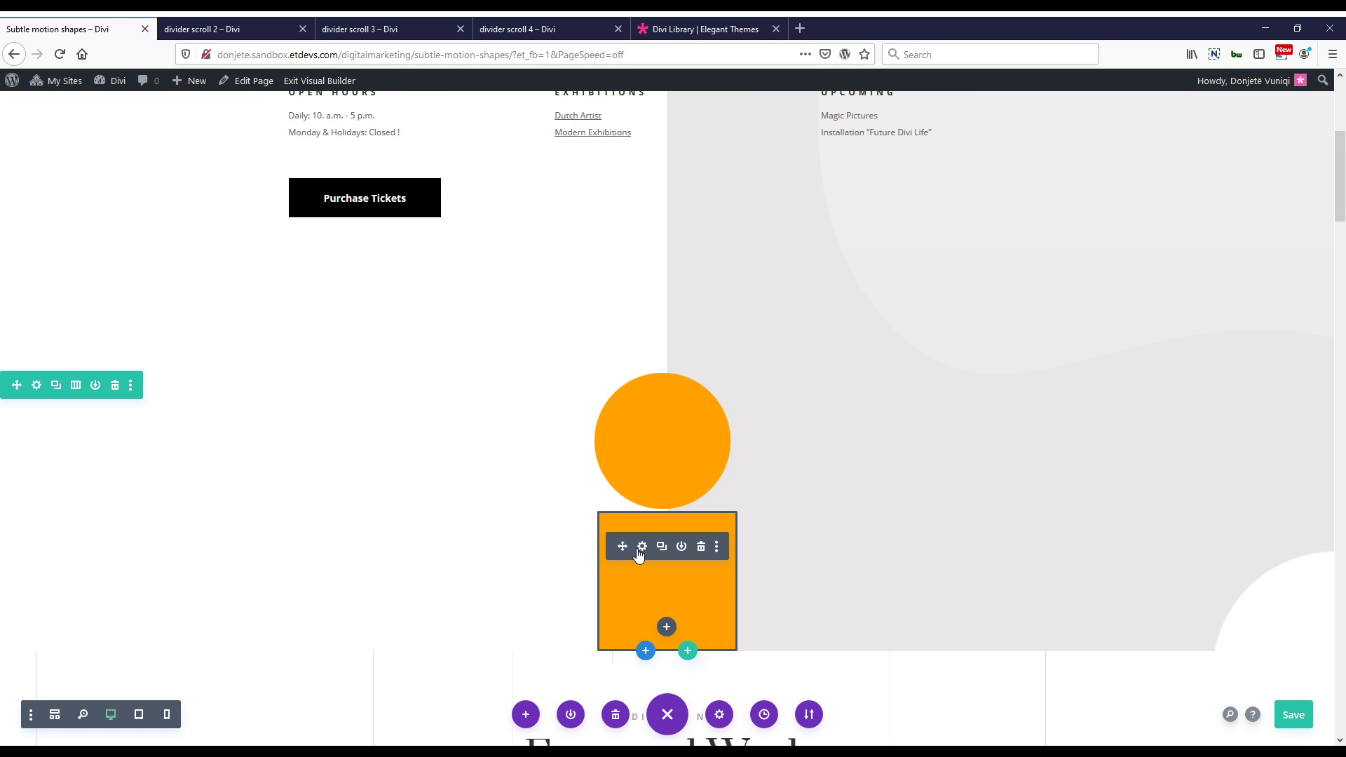
pyautogui.click(642, 547)
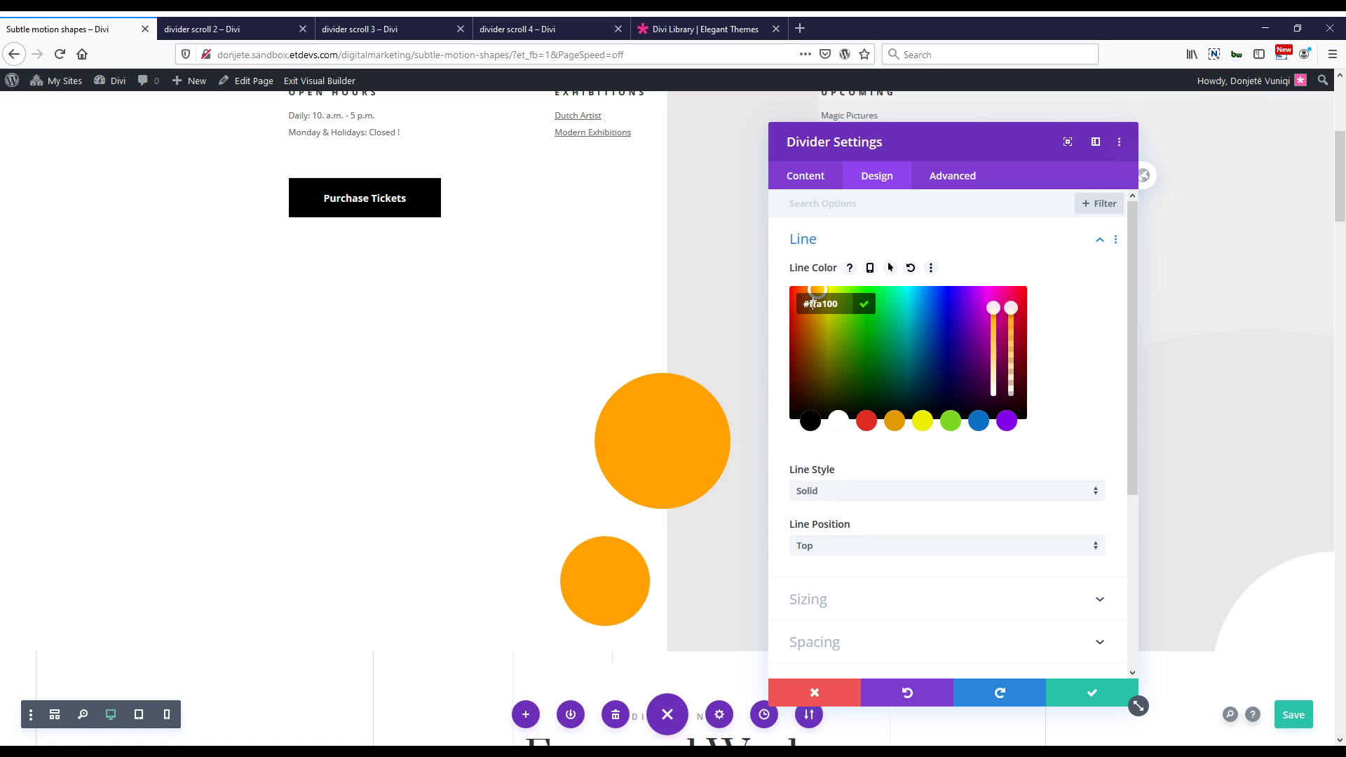
pyautogui.hotkey('ctrl', 'a')
pyautogui.write('#24252d')
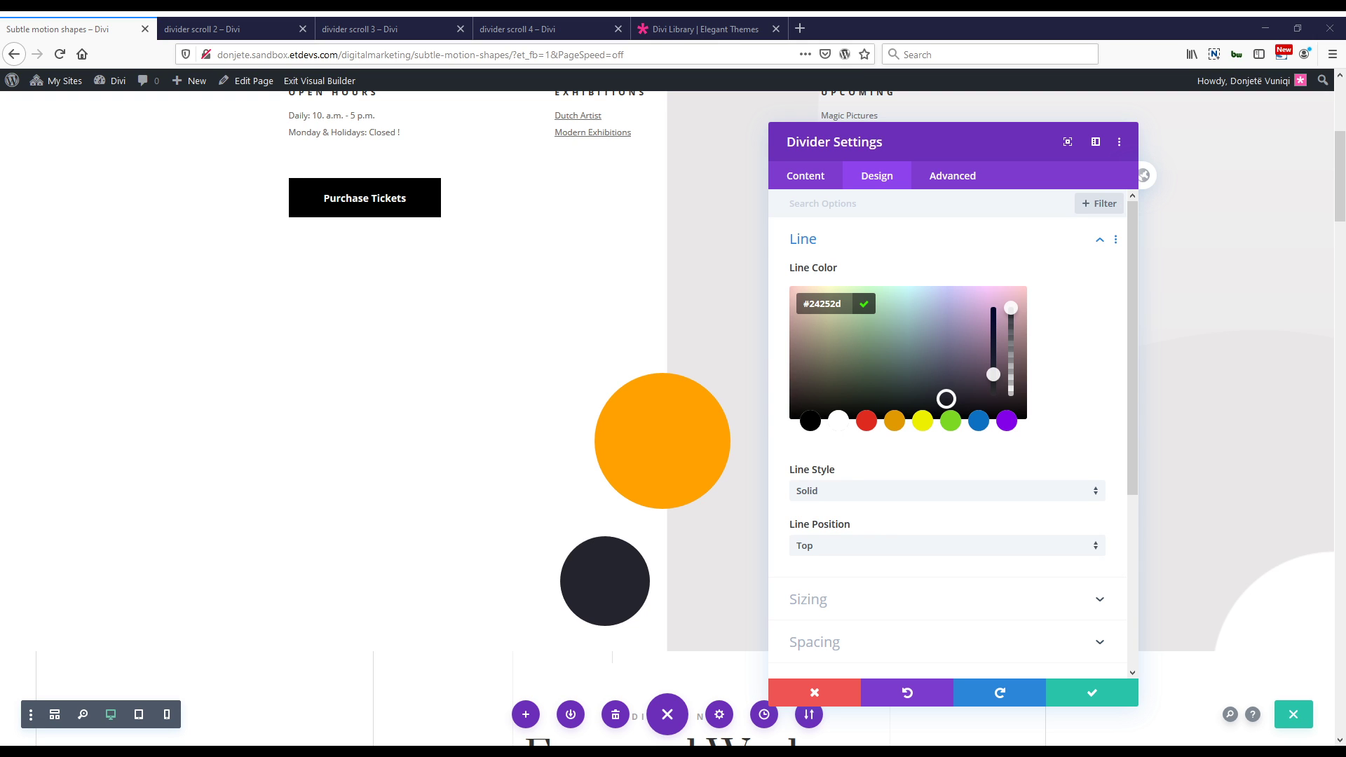
# Compare the placement and motion of the two circles on the divider scroll 3 page, and return to Subtle motion shapes.
pyautogui.click(331, 22)
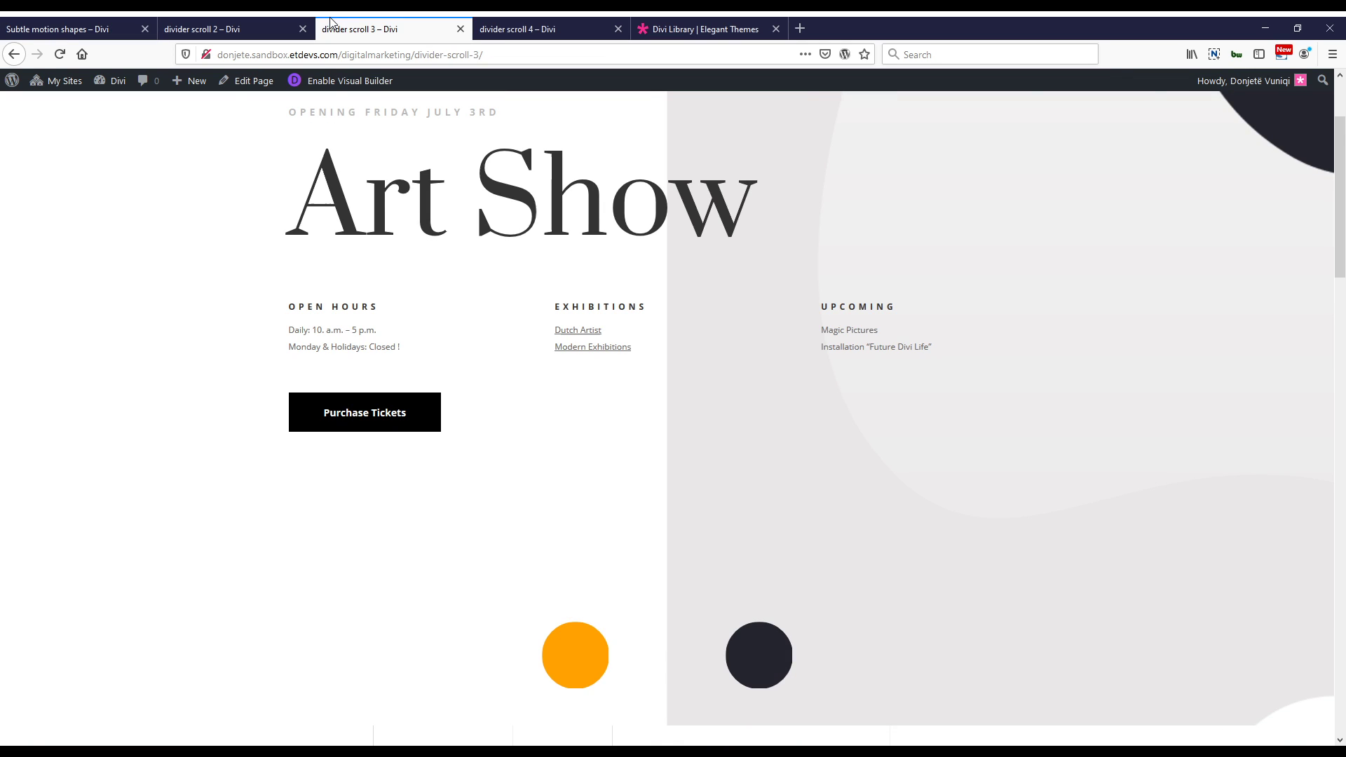
pyautogui.scroll(-3, 710, 561)
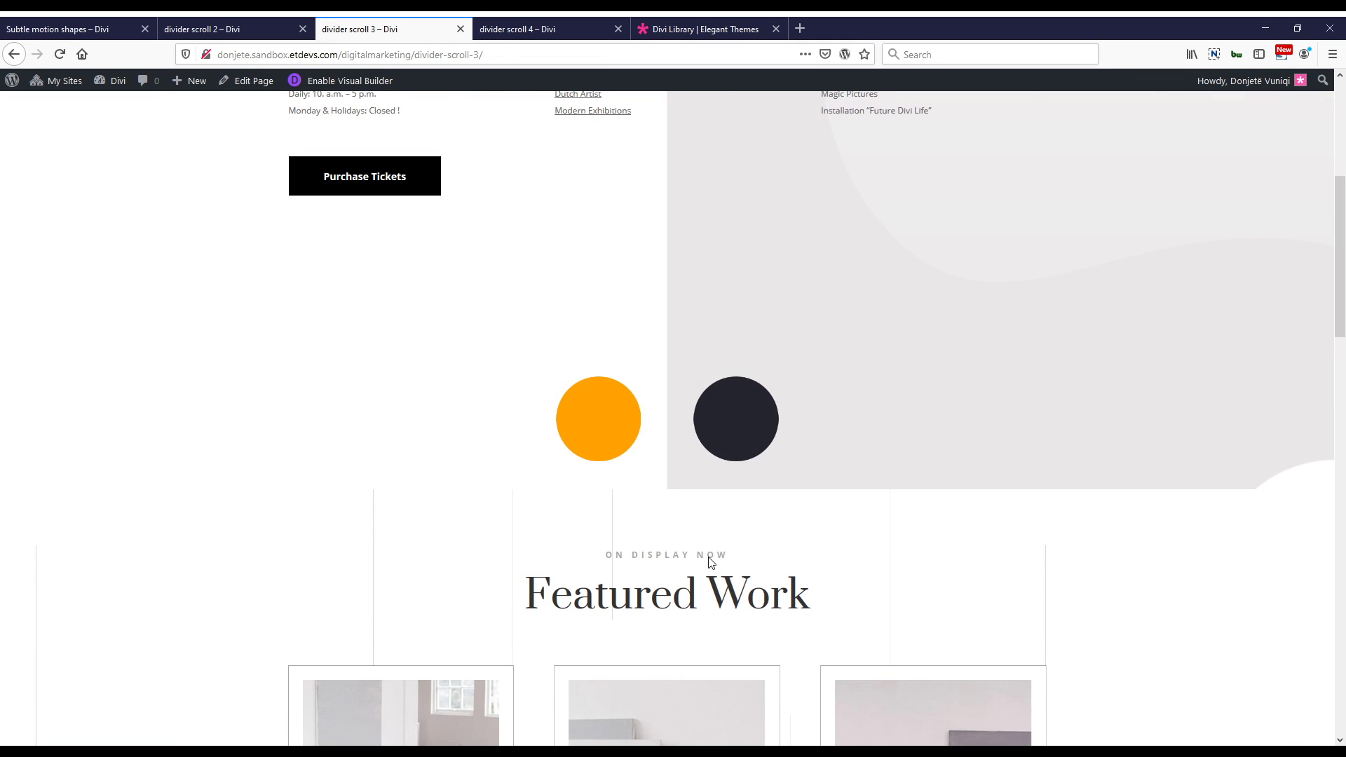
pyautogui.scroll(2, 710, 560)
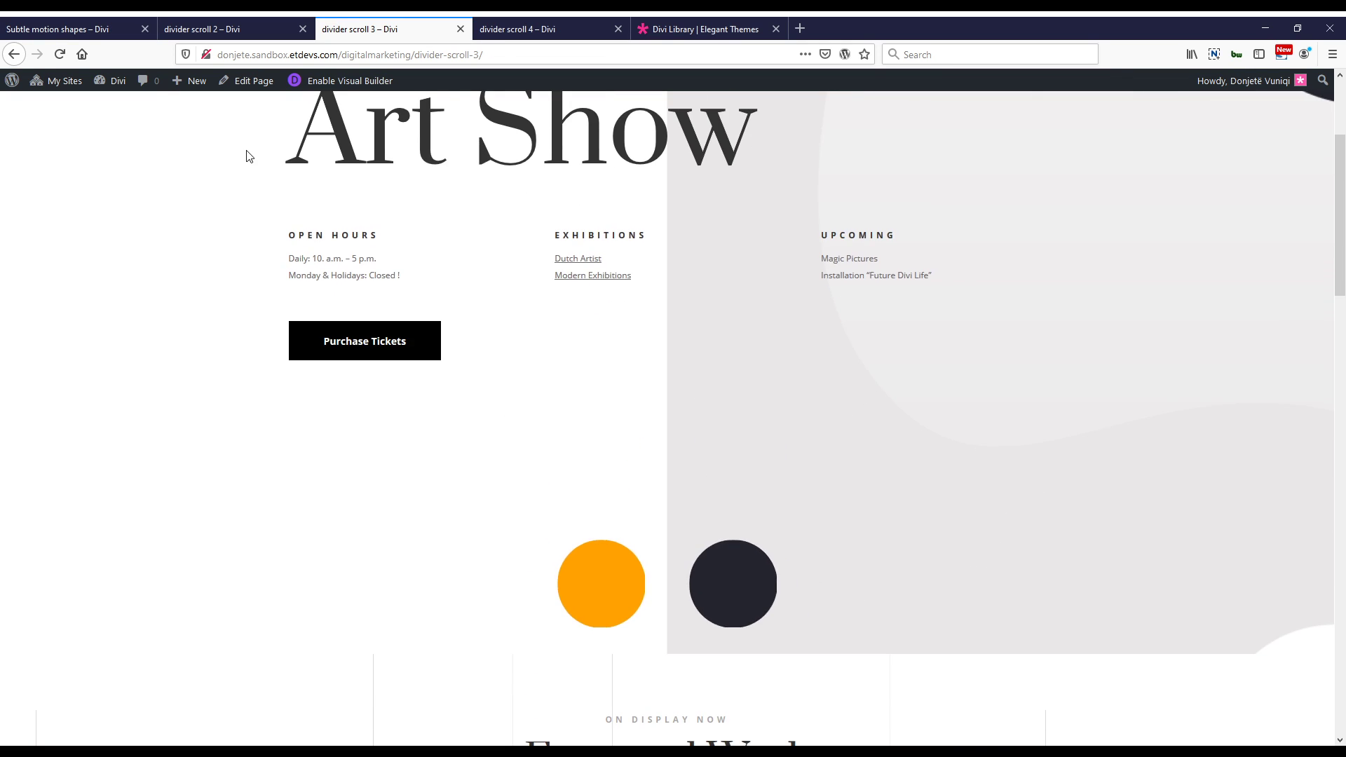
pyautogui.click(106, 24)
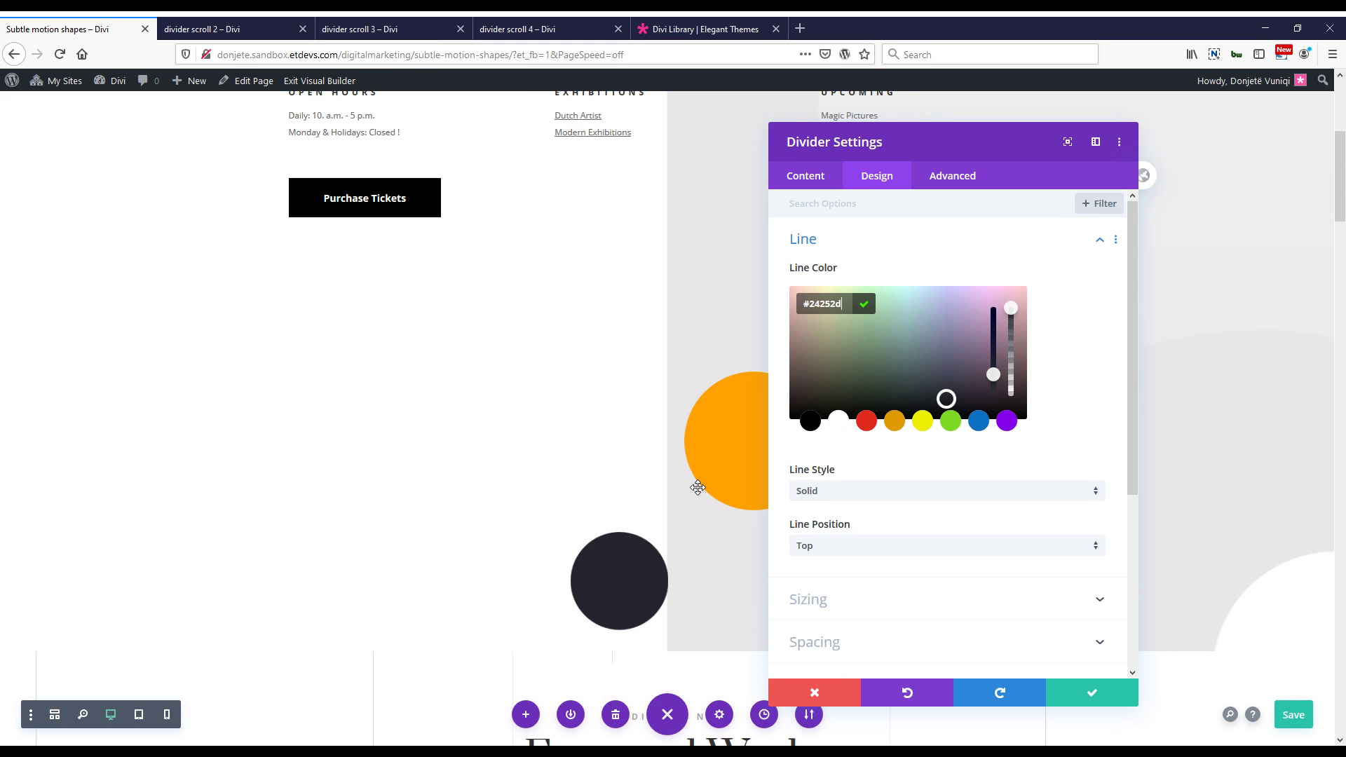
# Set the dark circle divider's top margin to -200px and check its placement while the page scrolls.
pyautogui.scroll(-5, 807, 351)
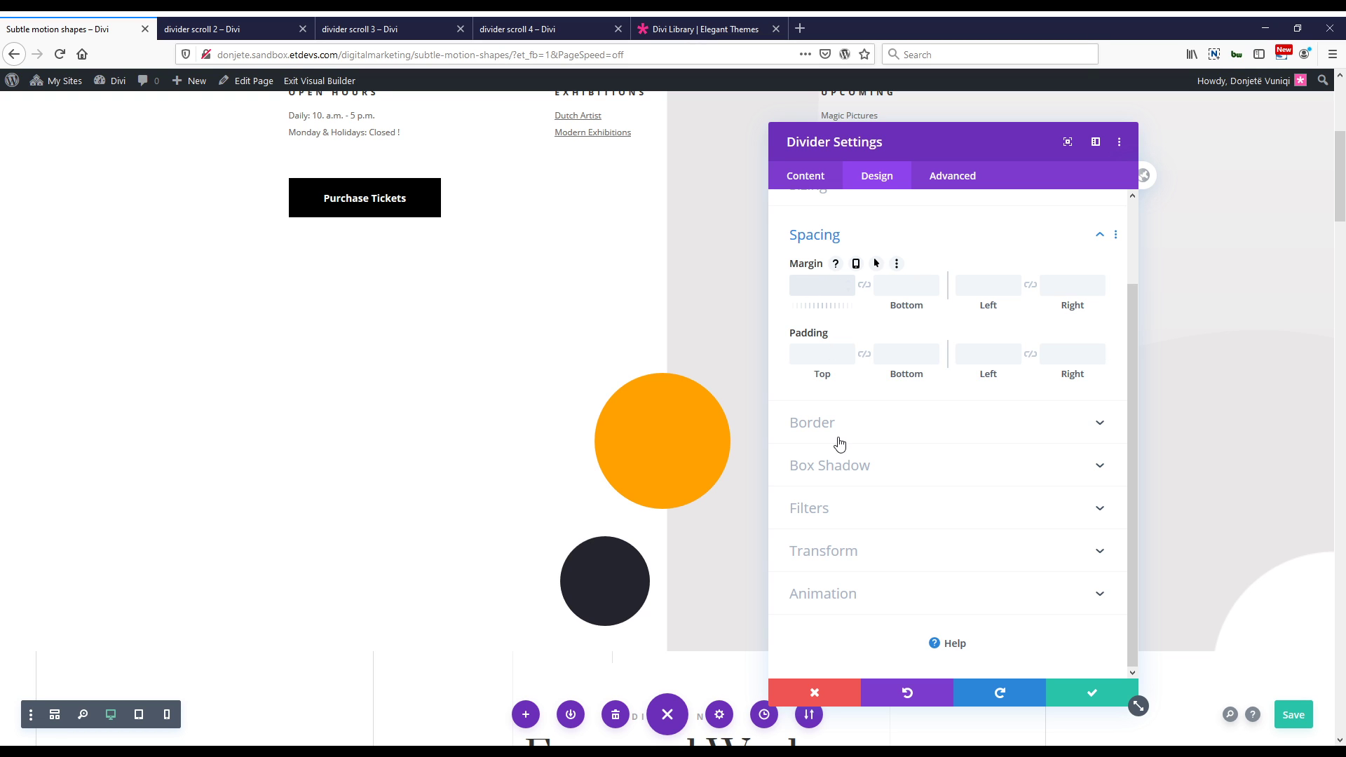
pyautogui.click(822, 289)
pyautogui.write('-200px')
pyautogui.scroll(5, 688, 351)
pyautogui.scroll(-2, 687, 352)
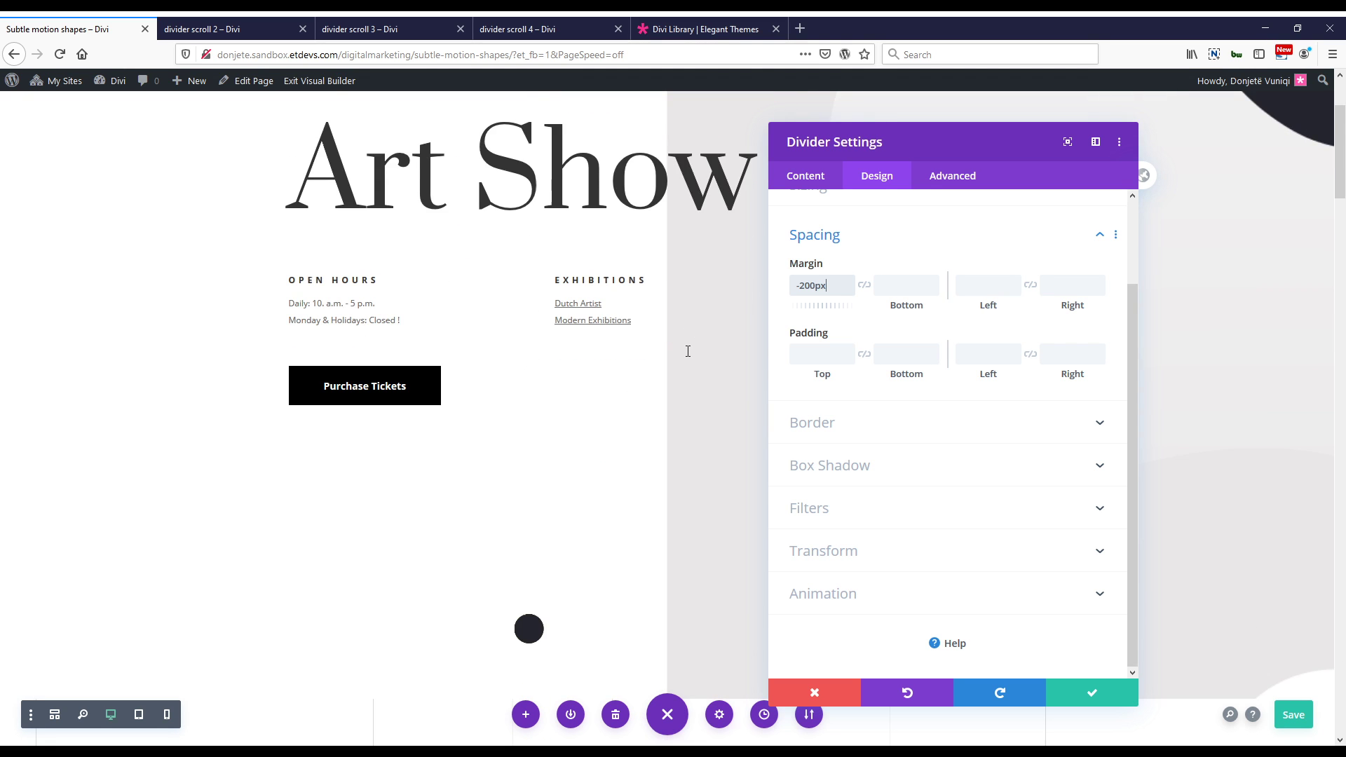
pyautogui.scroll(-1, 688, 351)
pyautogui.scroll(2, 687, 349)
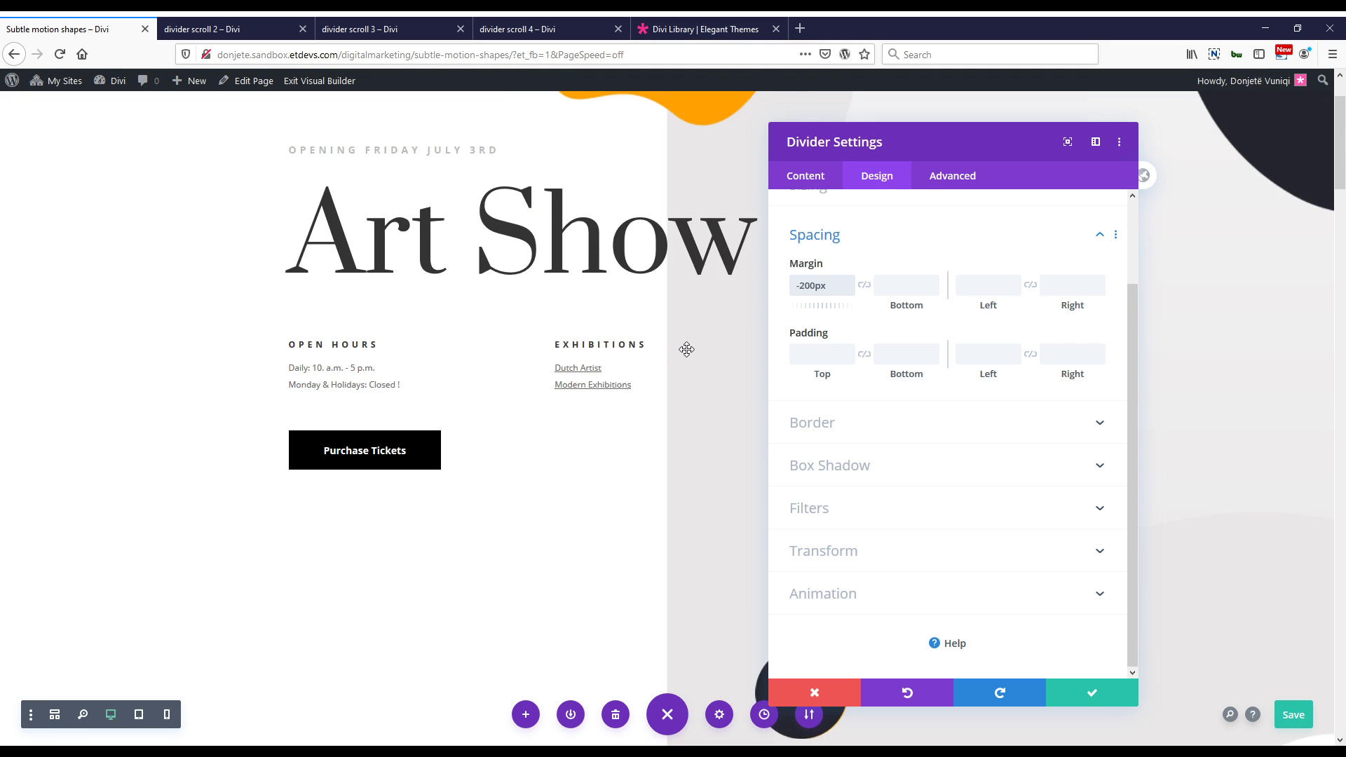
pyautogui.scroll(-5, 687, 349)
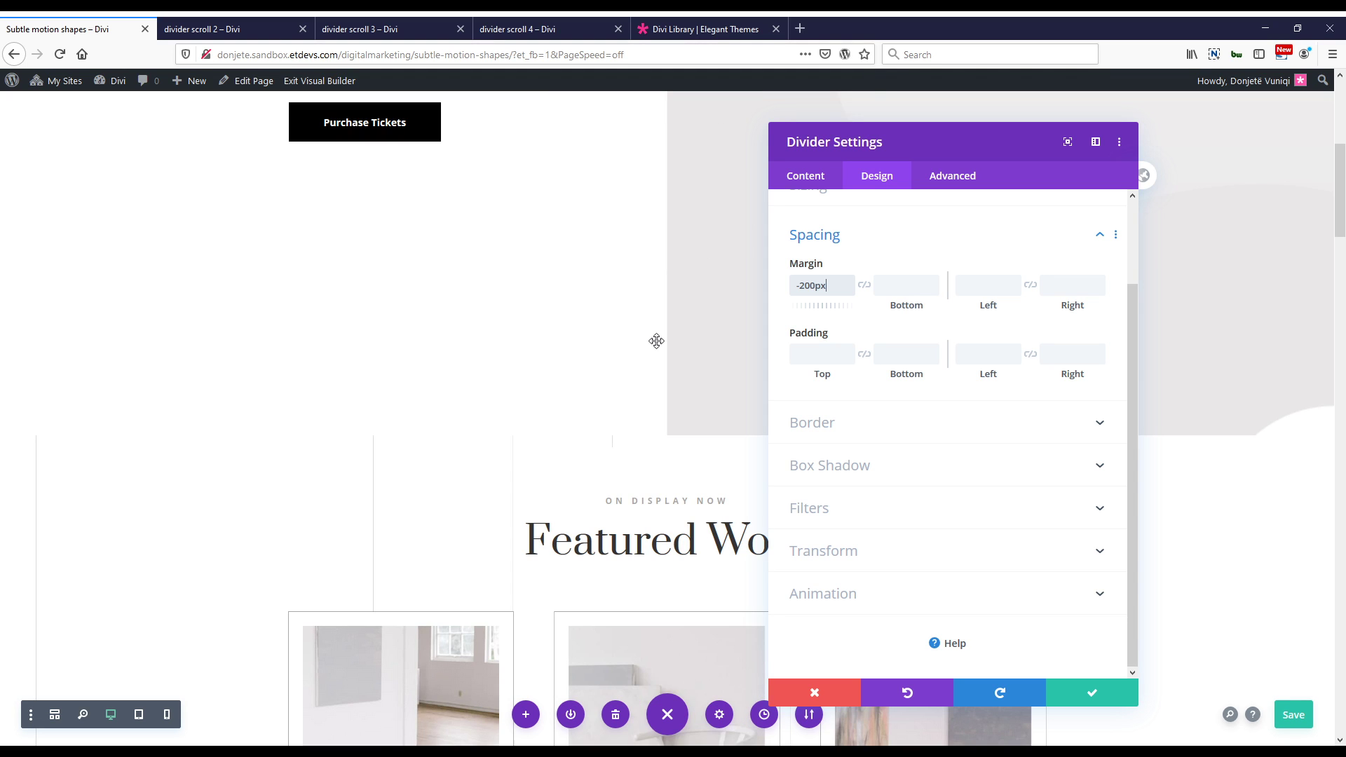
pyautogui.scroll(-1, 656, 341)
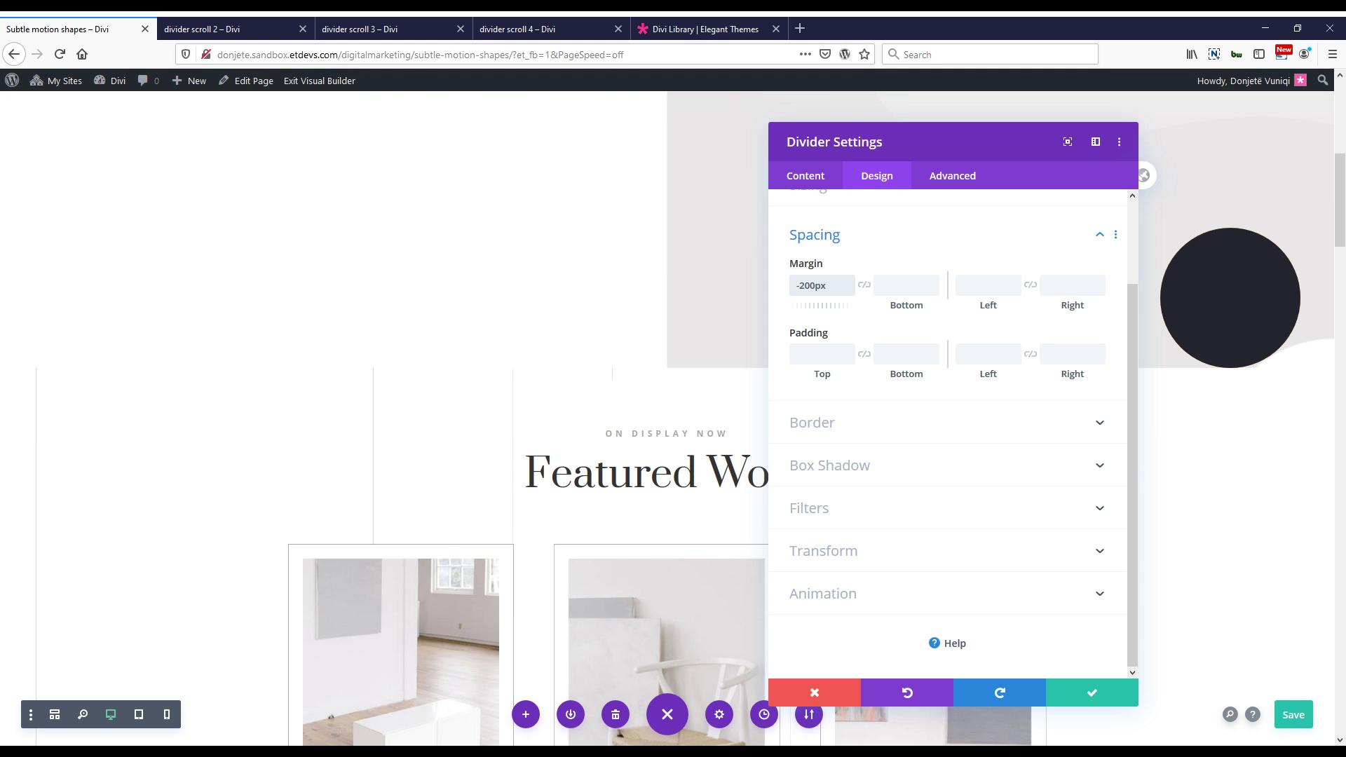
pyautogui.scroll(3, 673, 420)
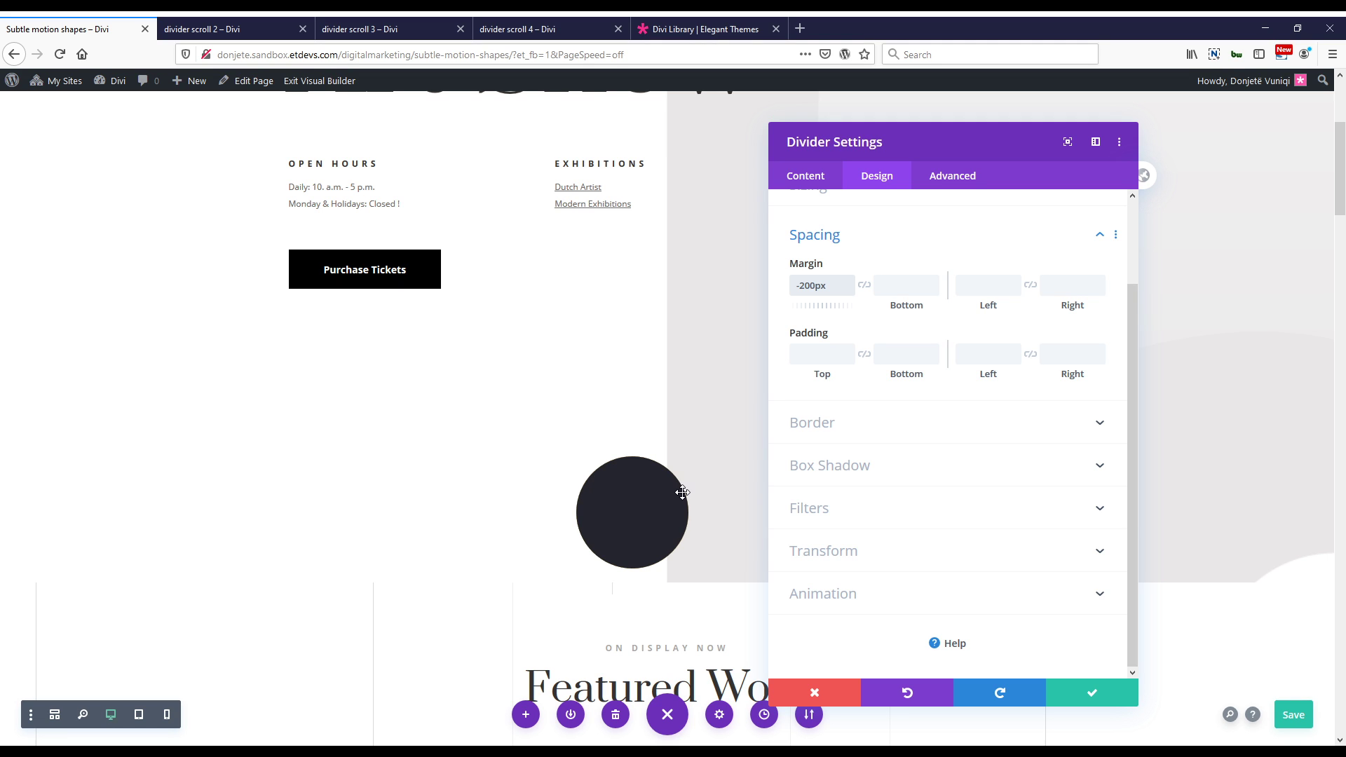
# Set the dark circle's horizontal motion to a starting offset of 2 and an ending offset of -20, and save the page.
pyautogui.click(970, 188)
pyautogui.click(871, 451)
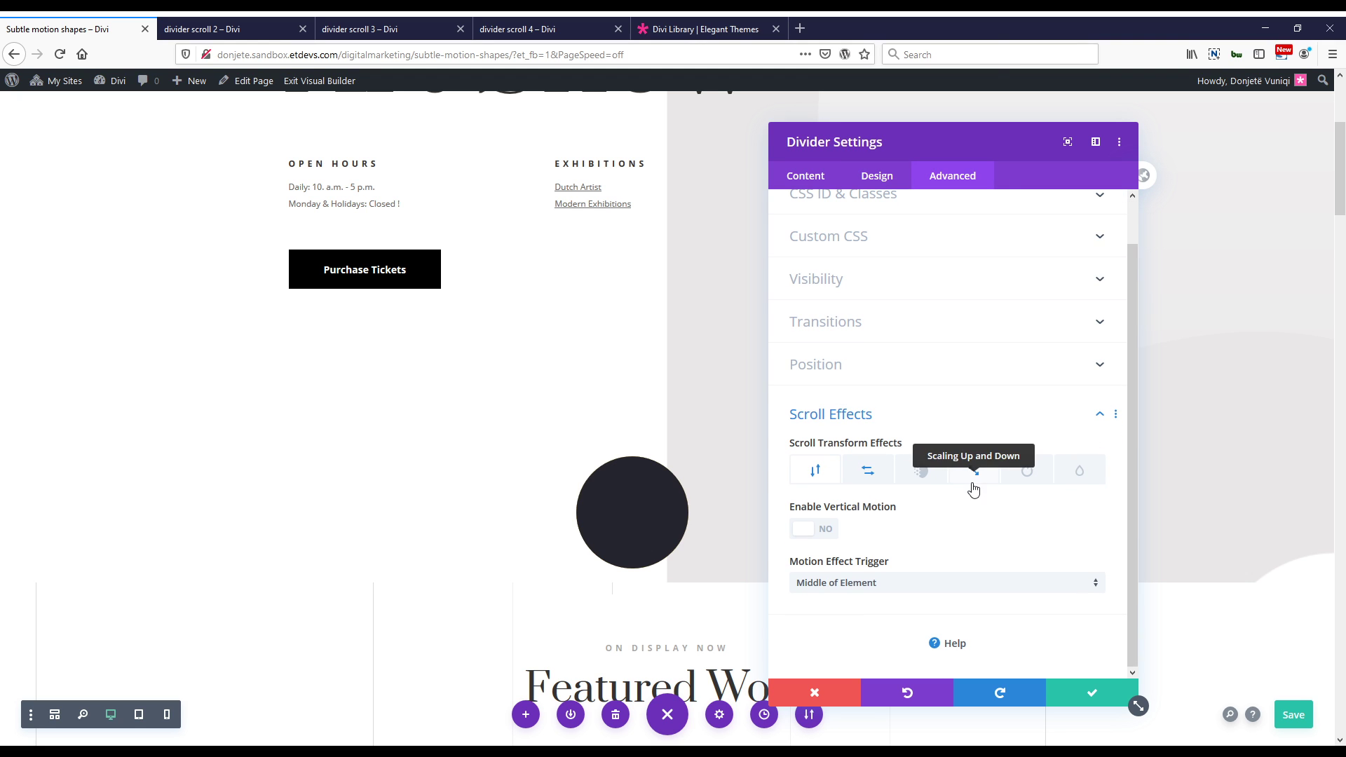
pyautogui.click(864, 472)
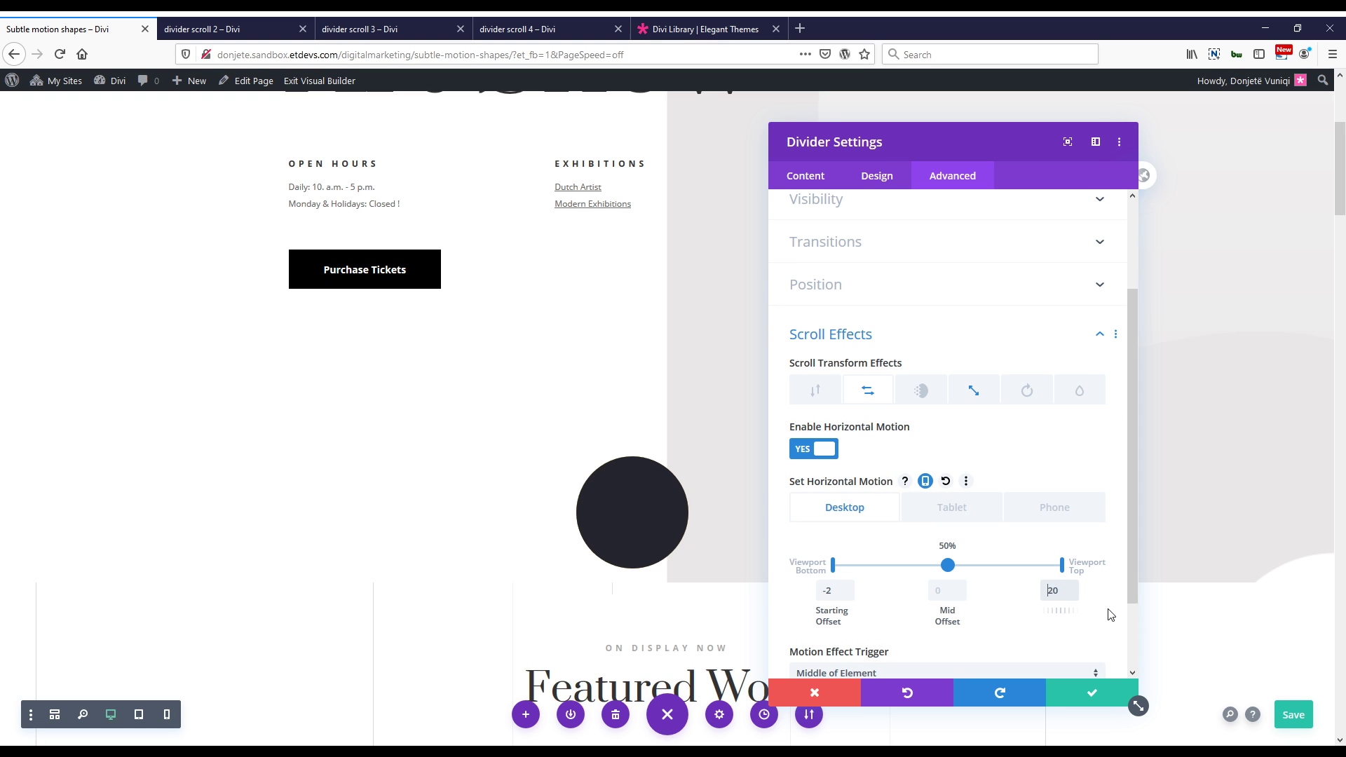
pyautogui.write('-')
pyautogui.scroll(-1, 681, 449)
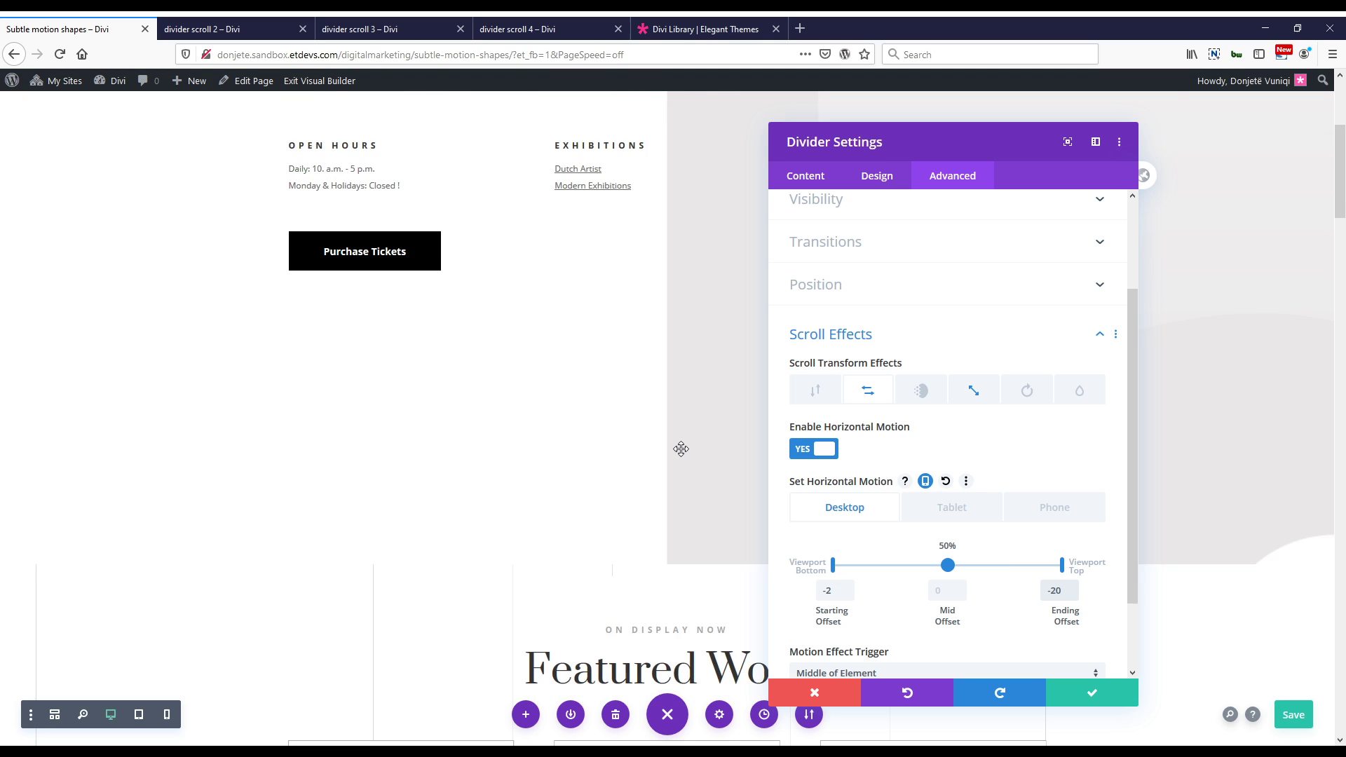
pyautogui.scroll(1, 681, 449)
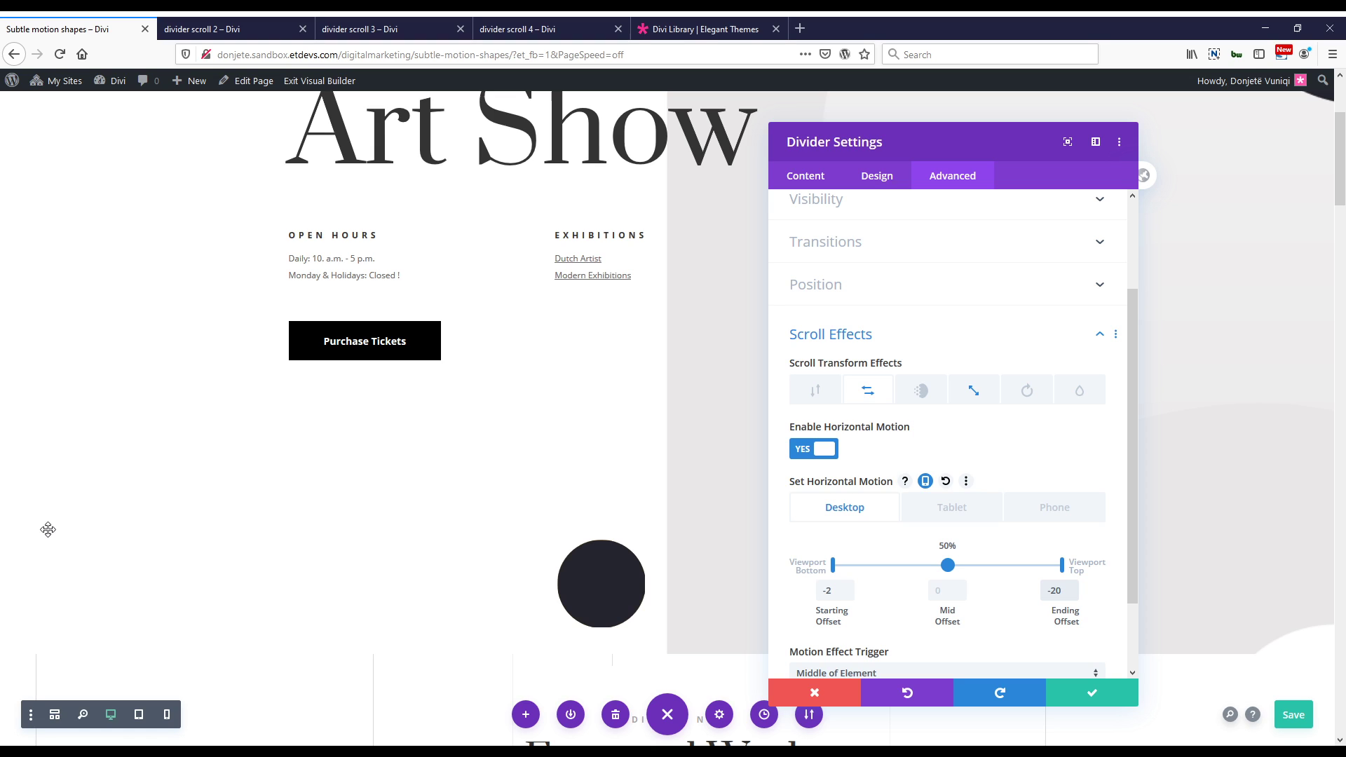
pyautogui.click(826, 592)
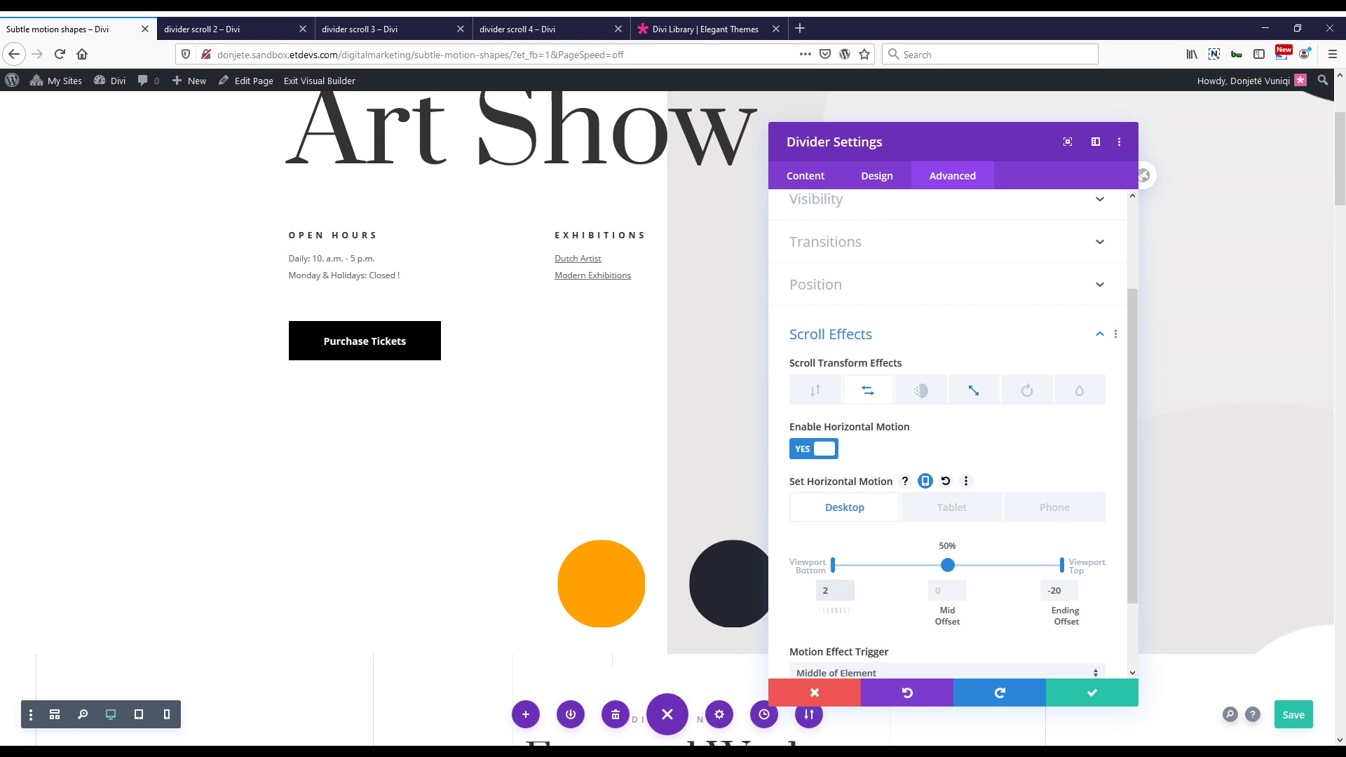
pyautogui.doubleClick(1050, 590)
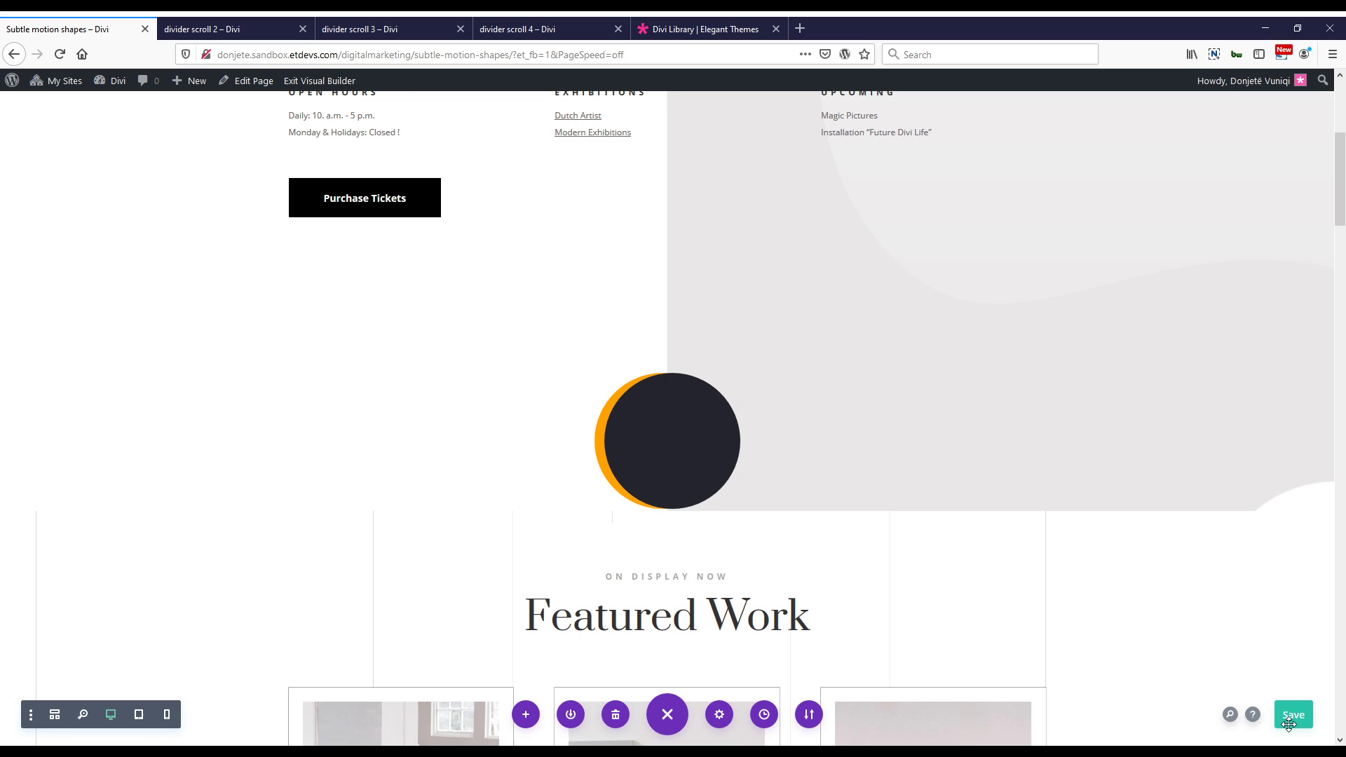
pyautogui.click(1290, 720)
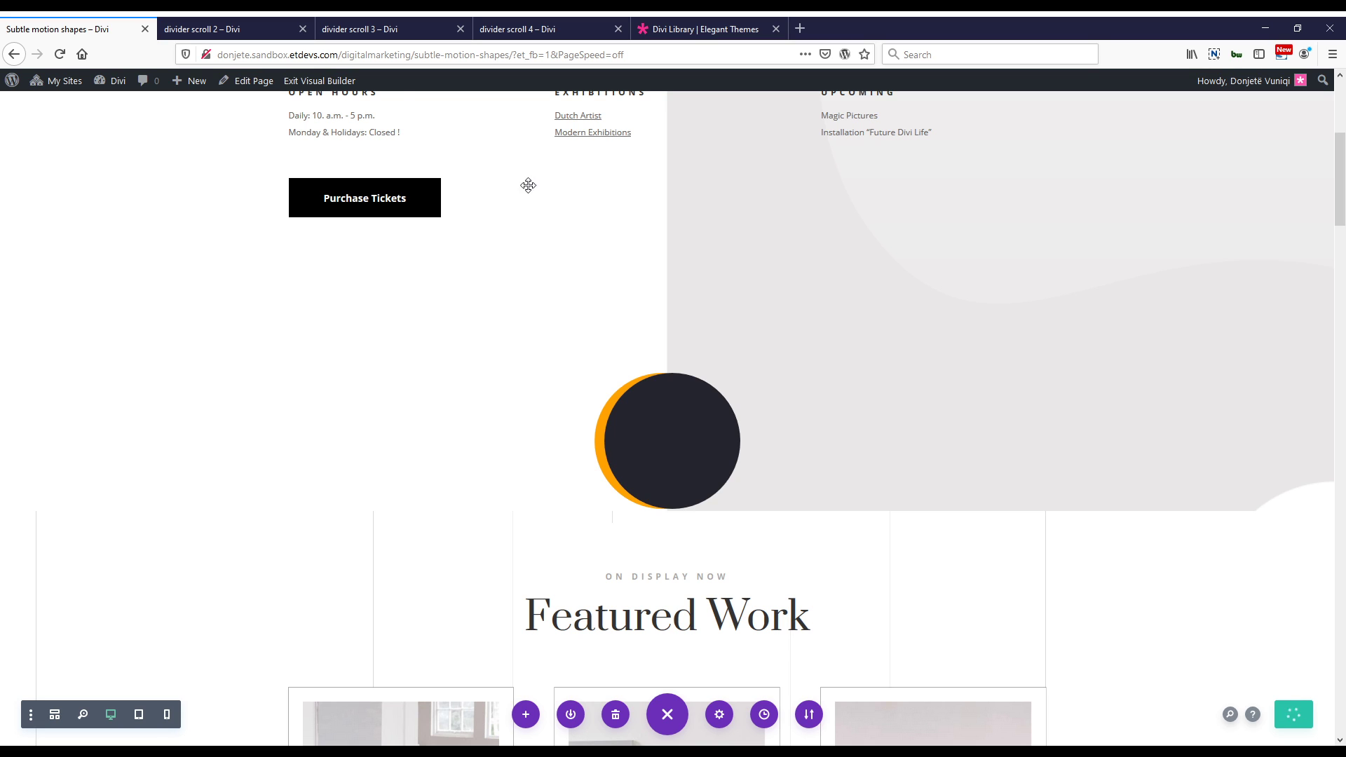
# Exit the Visual Builder and examine how the orange and dark circles scale and cross while the published page scrolls.
pyautogui.click(323, 82)
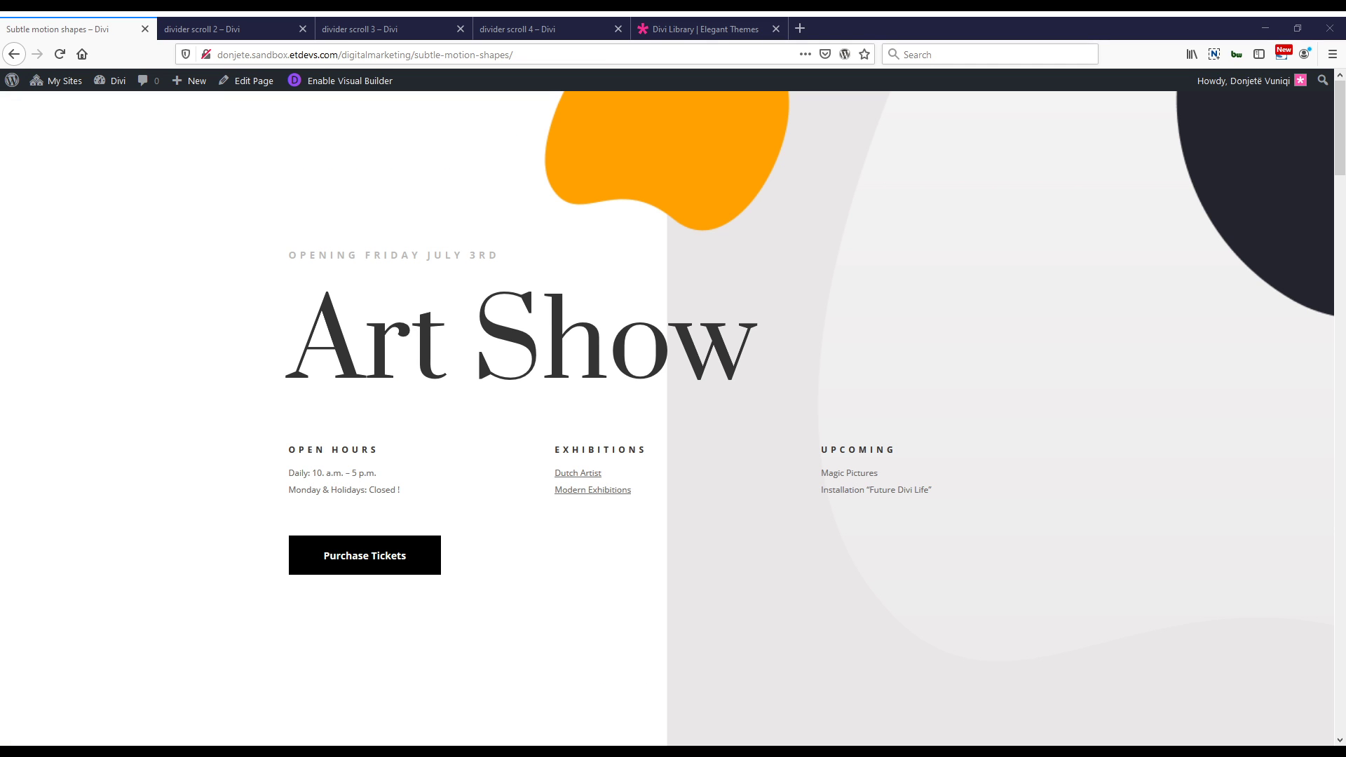
pyautogui.scroll(-5, 741, 427)
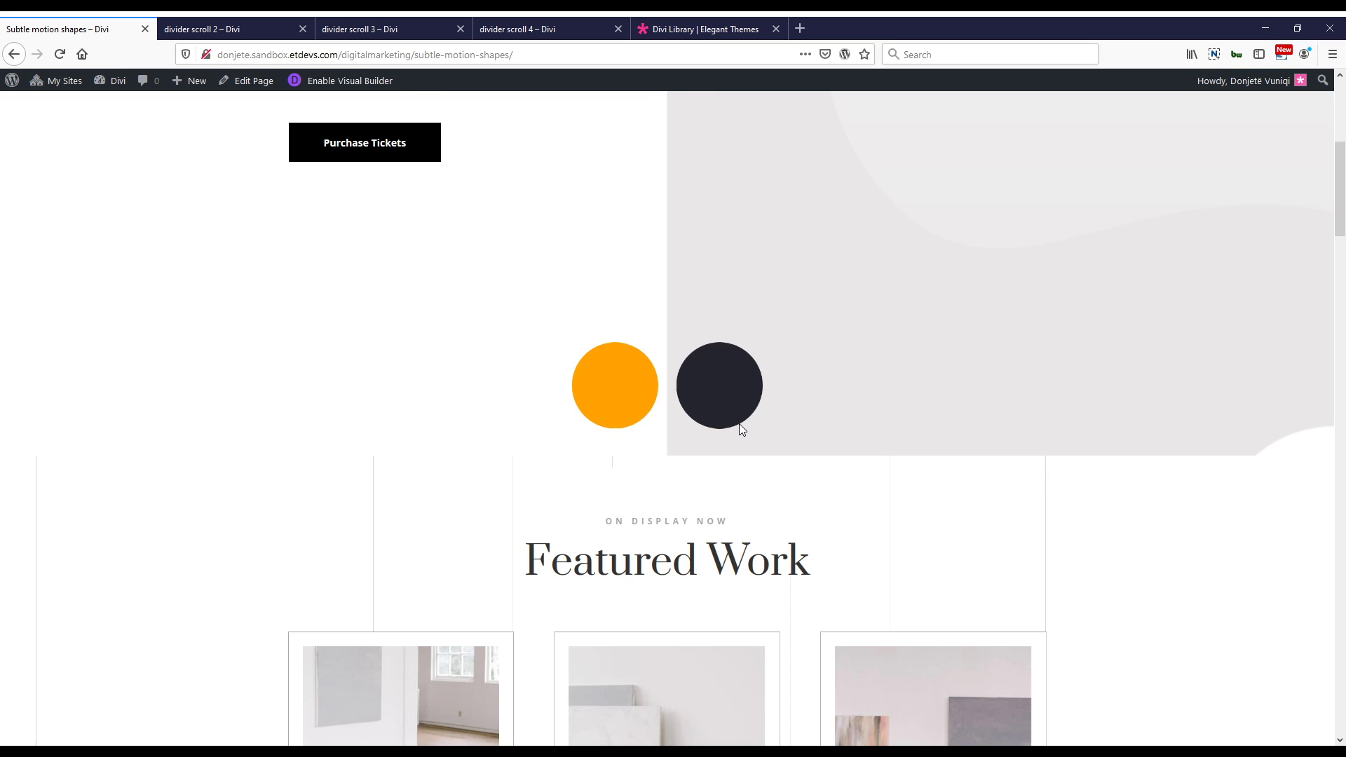
pyautogui.scroll(-2, 741, 426)
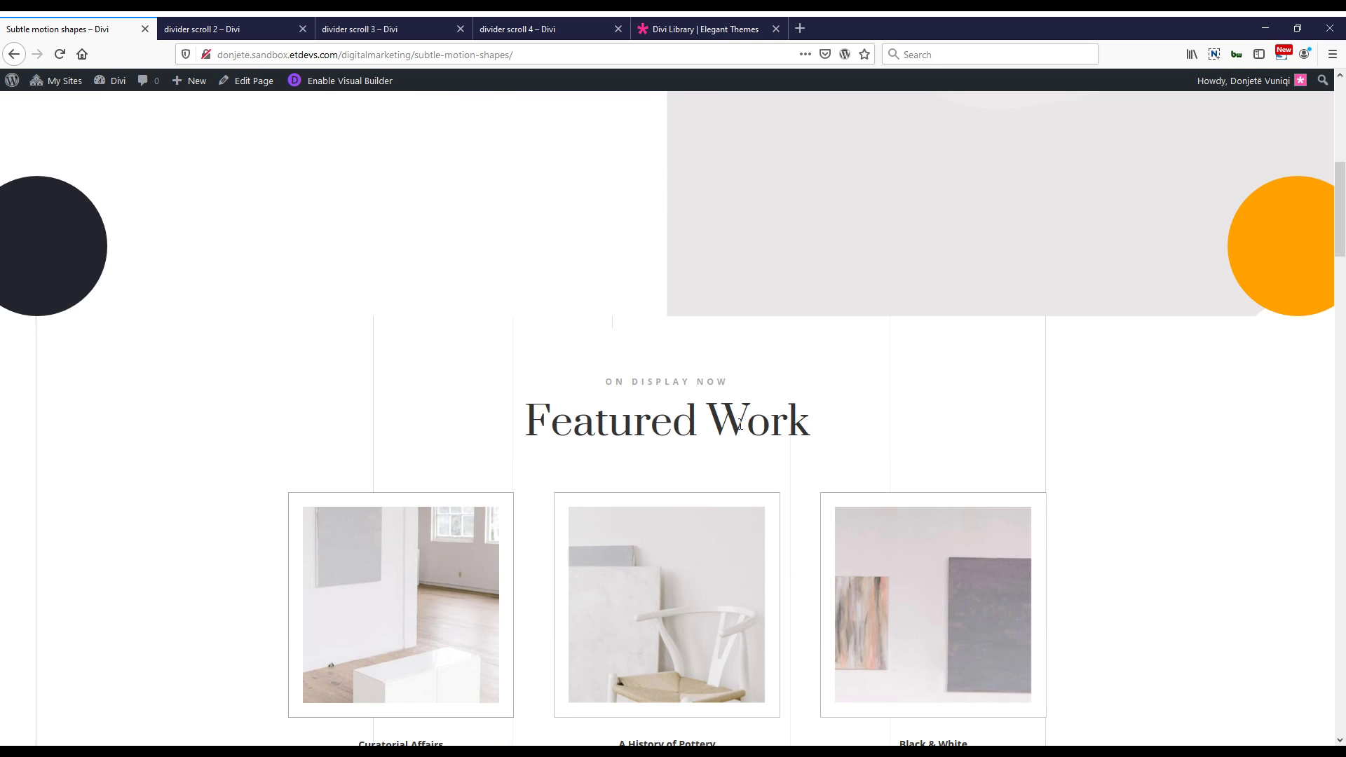
pyautogui.scroll(7, 739, 427)
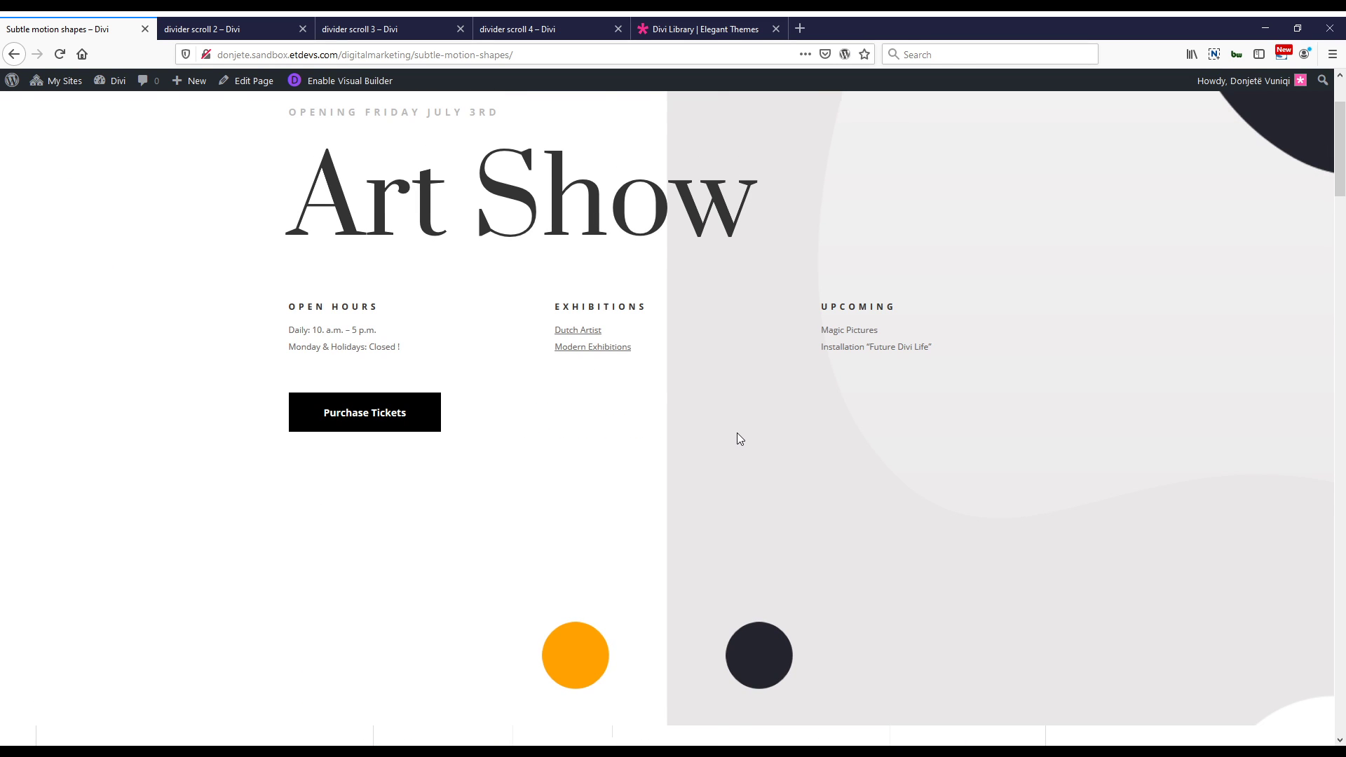
pyautogui.scroll(-6, 738, 439)
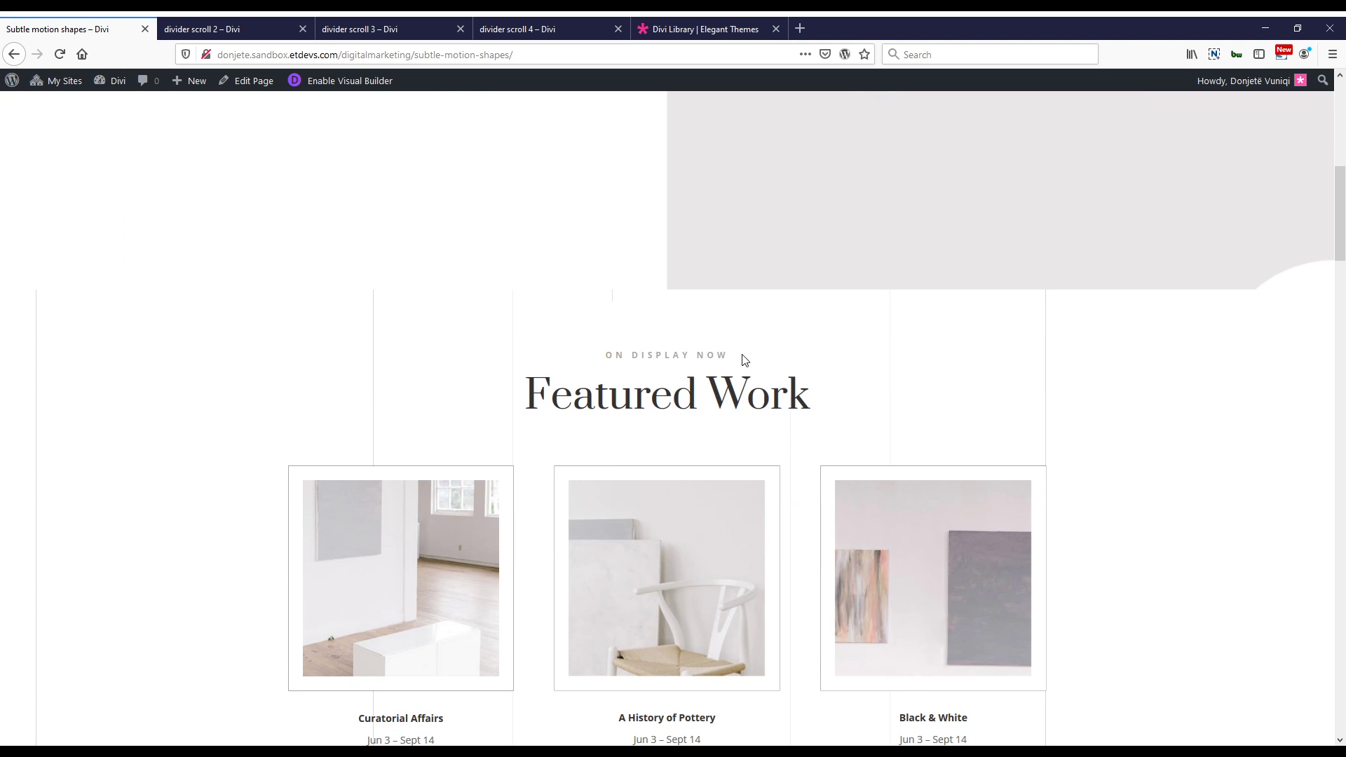
pyautogui.scroll(3, 746, 368)
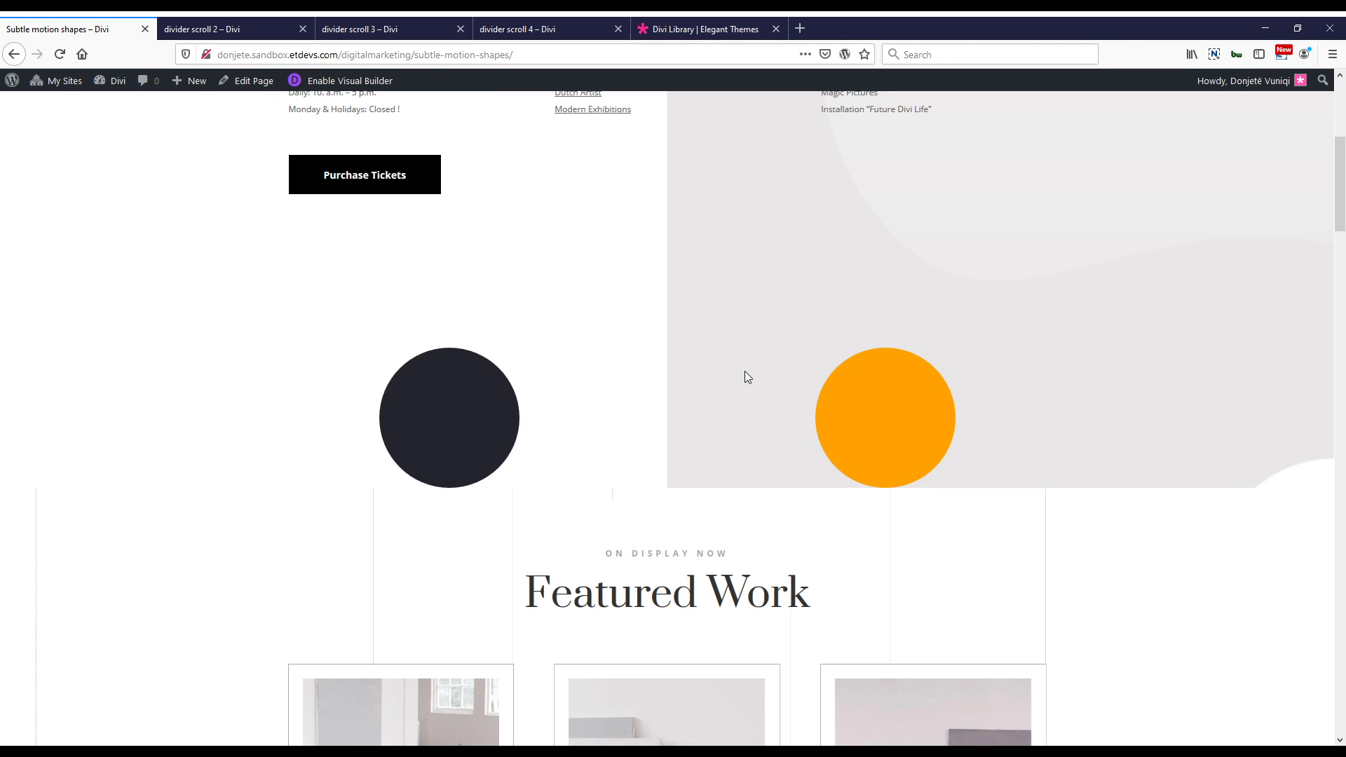
pyautogui.scroll(-3, 703, 295)
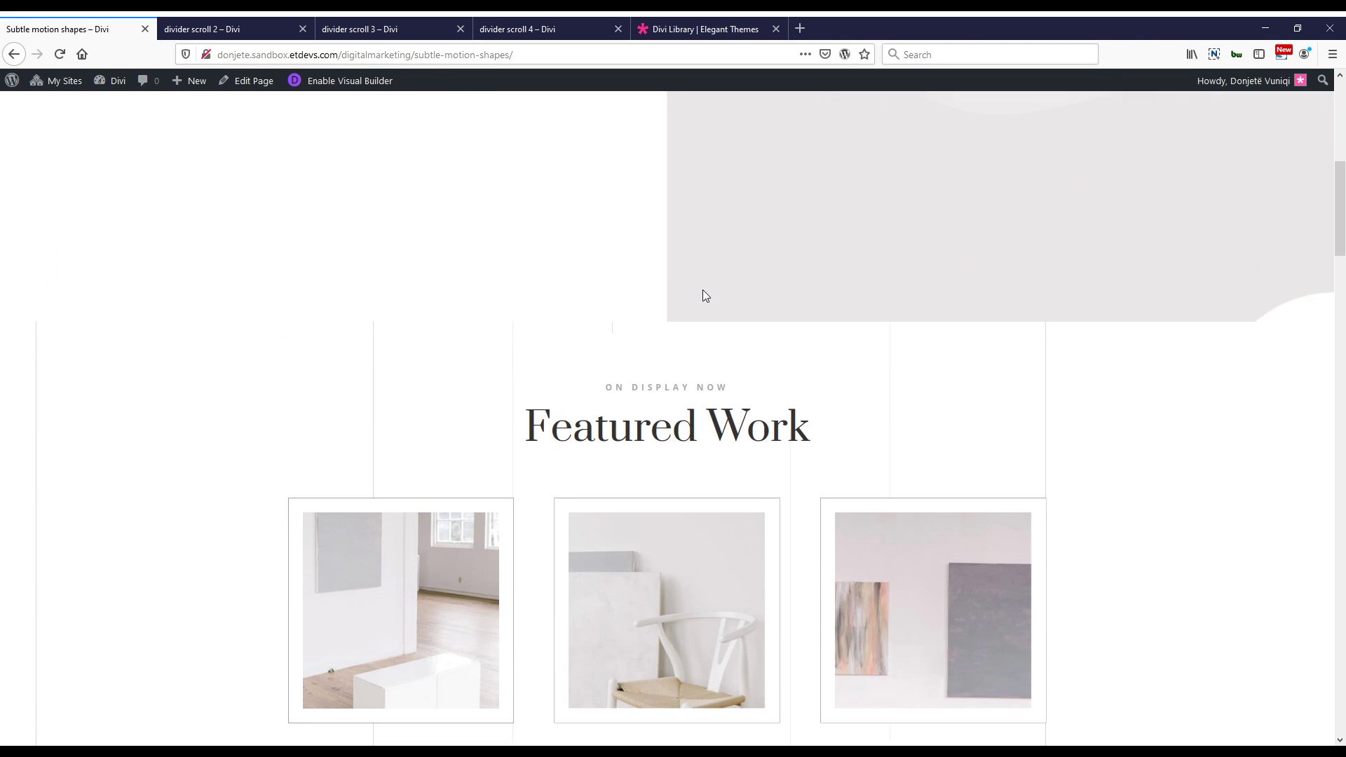
pyautogui.scroll(5, 705, 295)
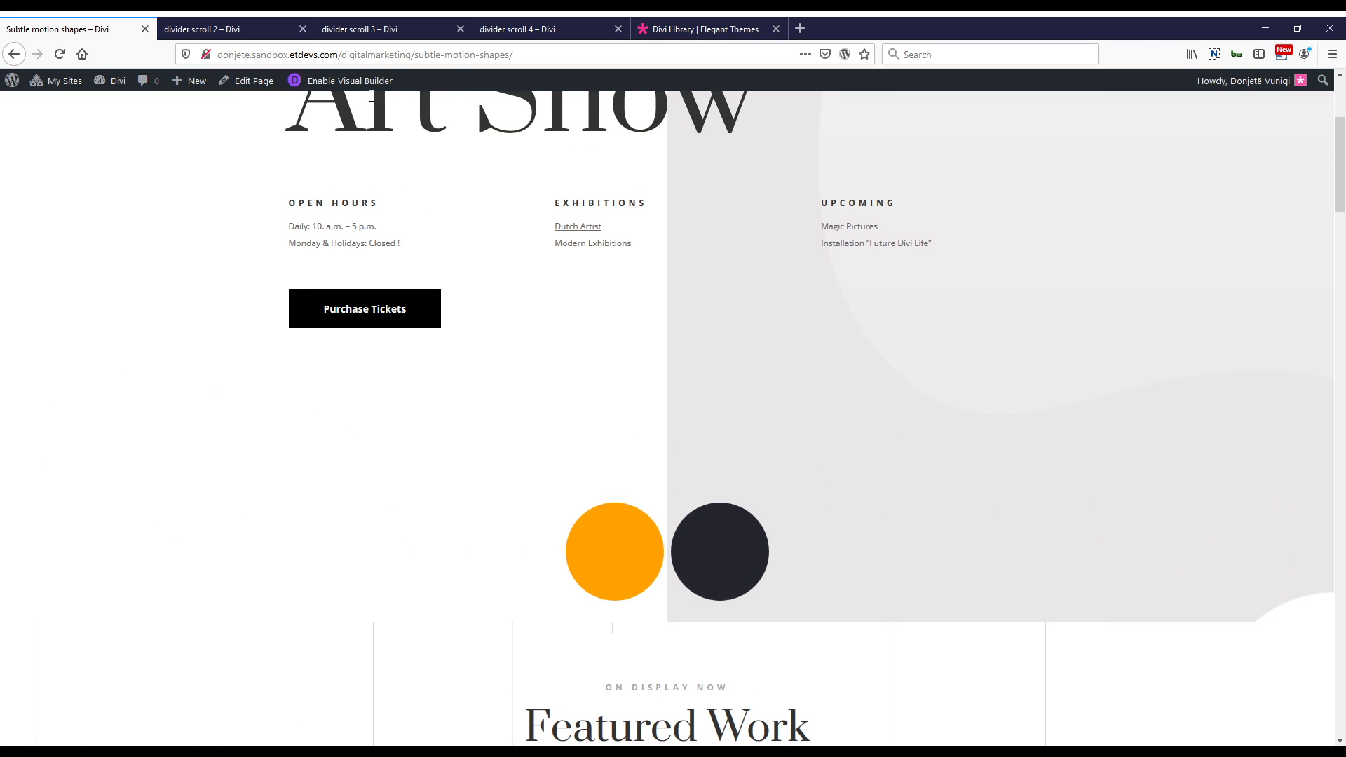
# Reopen the Visual Builder for Subtle motion shapes, and examine the rotating squares on the divider scroll 4 page at 90% zoom.
pyautogui.click(347, 80)
pyautogui.click(535, 26)
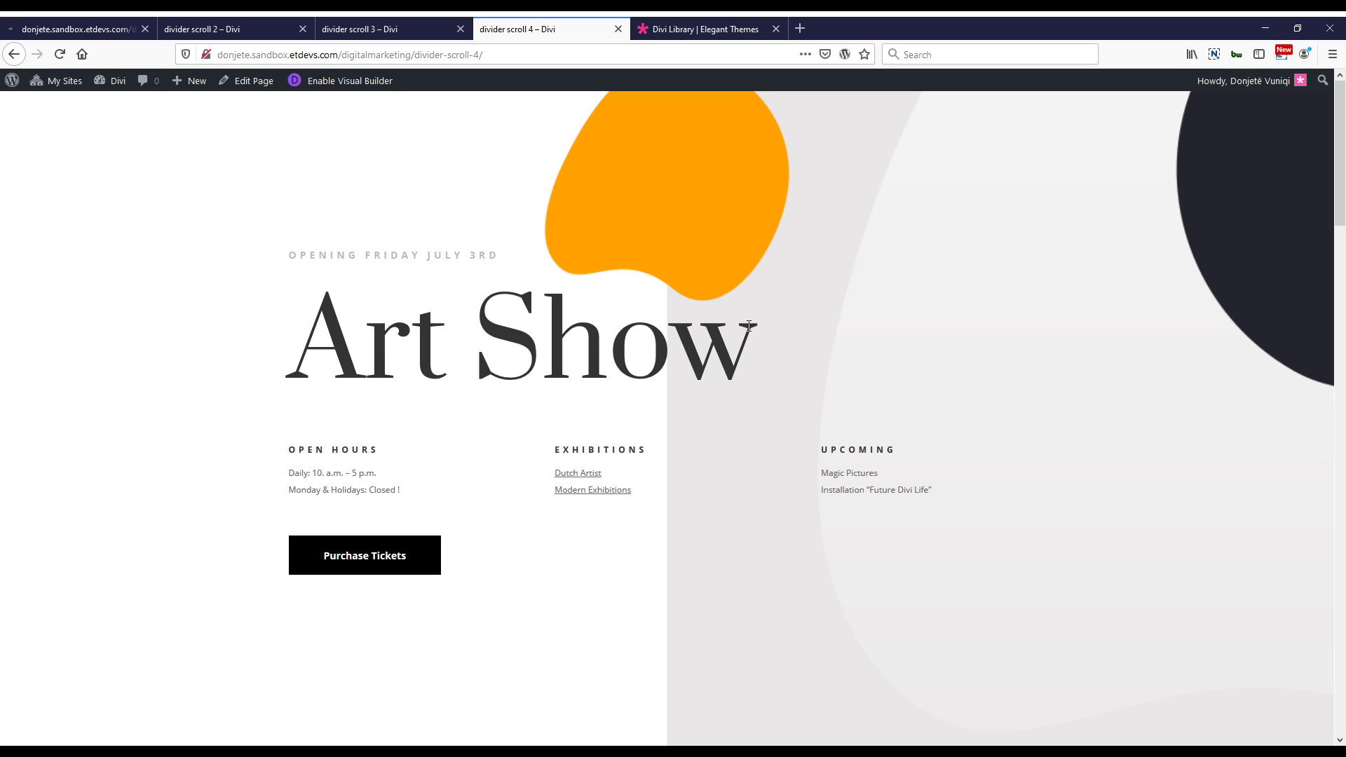
pyautogui.scroll(-5, 743, 347)
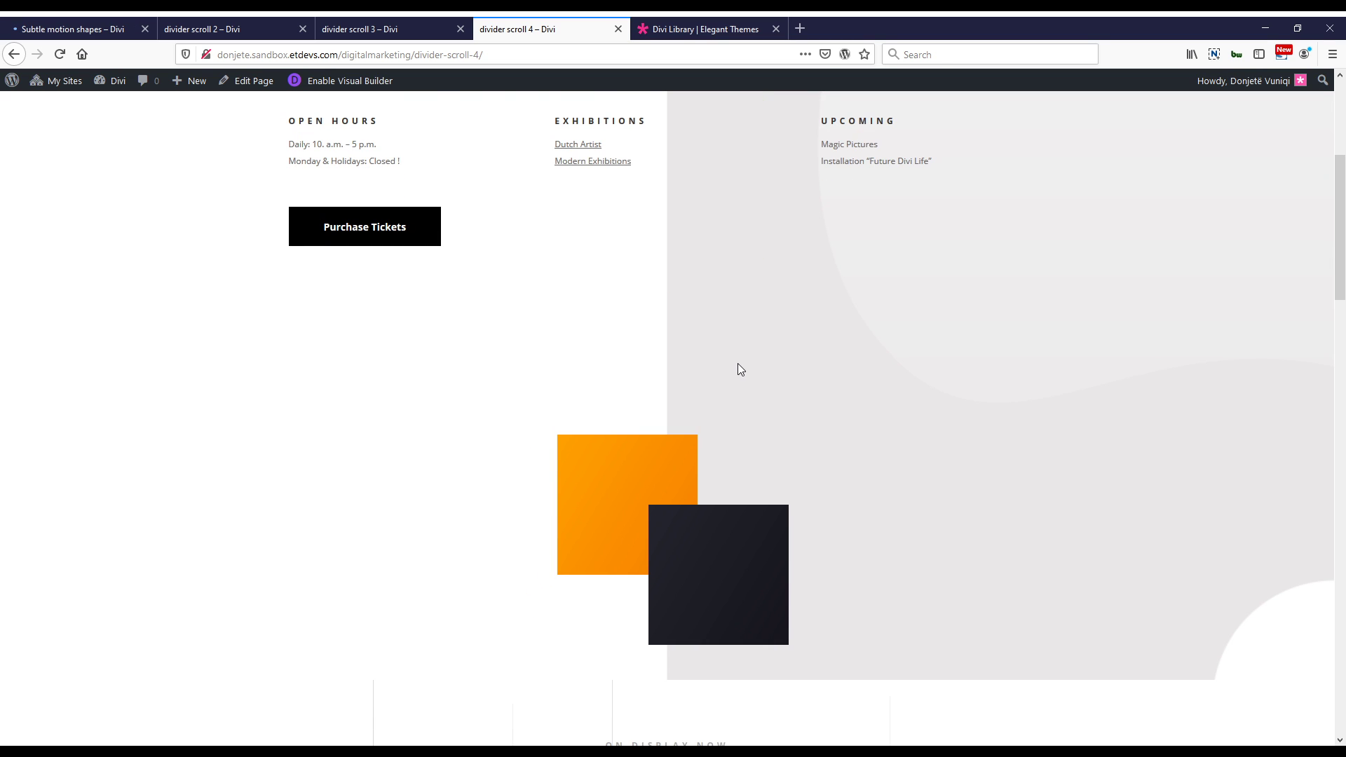
pyautogui.scroll(-2, 736, 350)
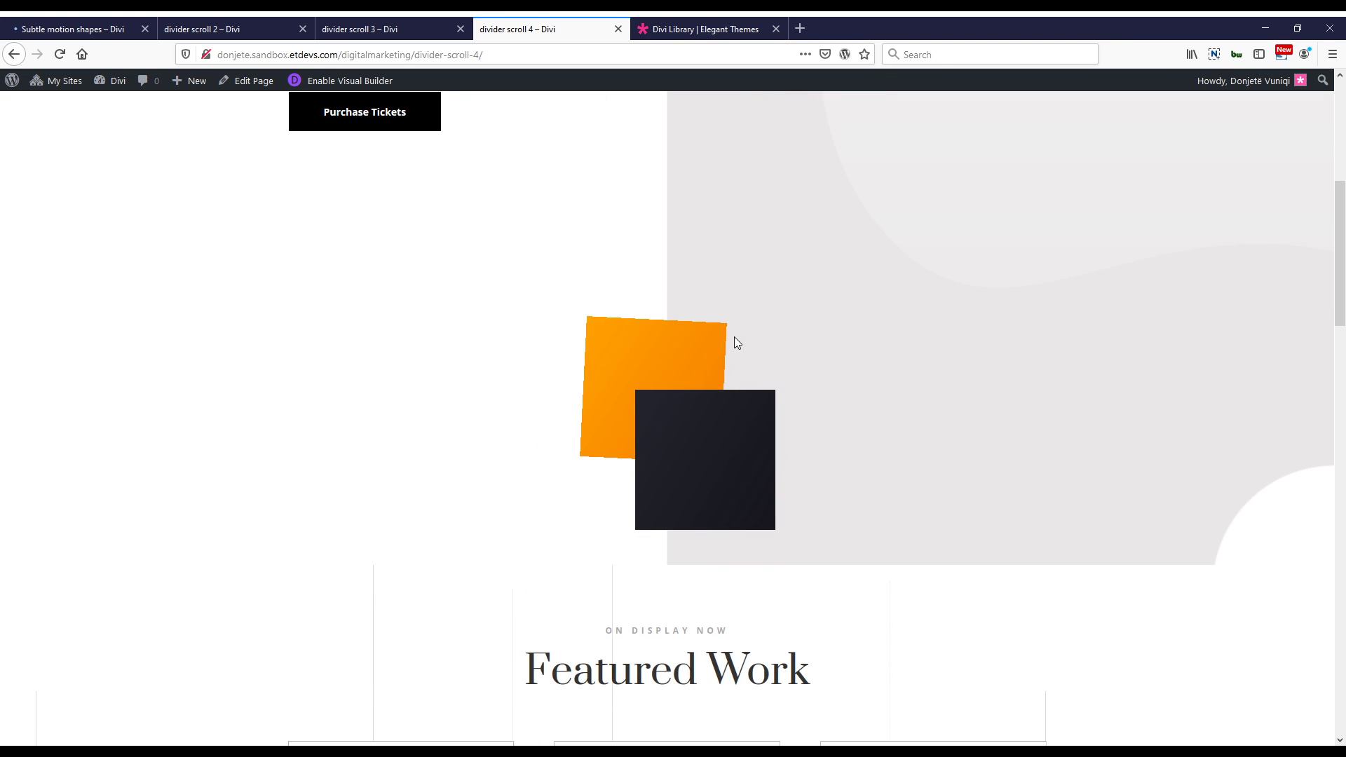
pyautogui.scroll(-3, 734, 336)
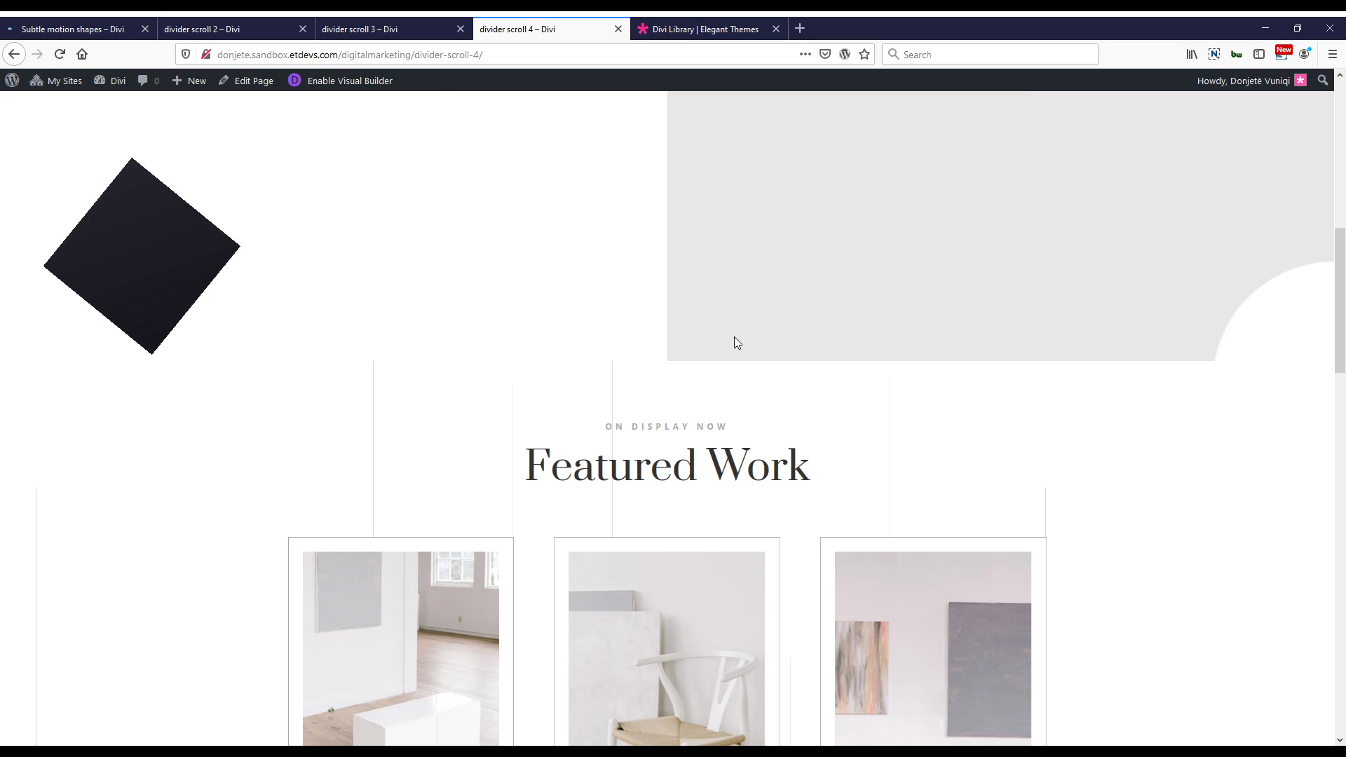
pyautogui.scroll(4, 734, 337)
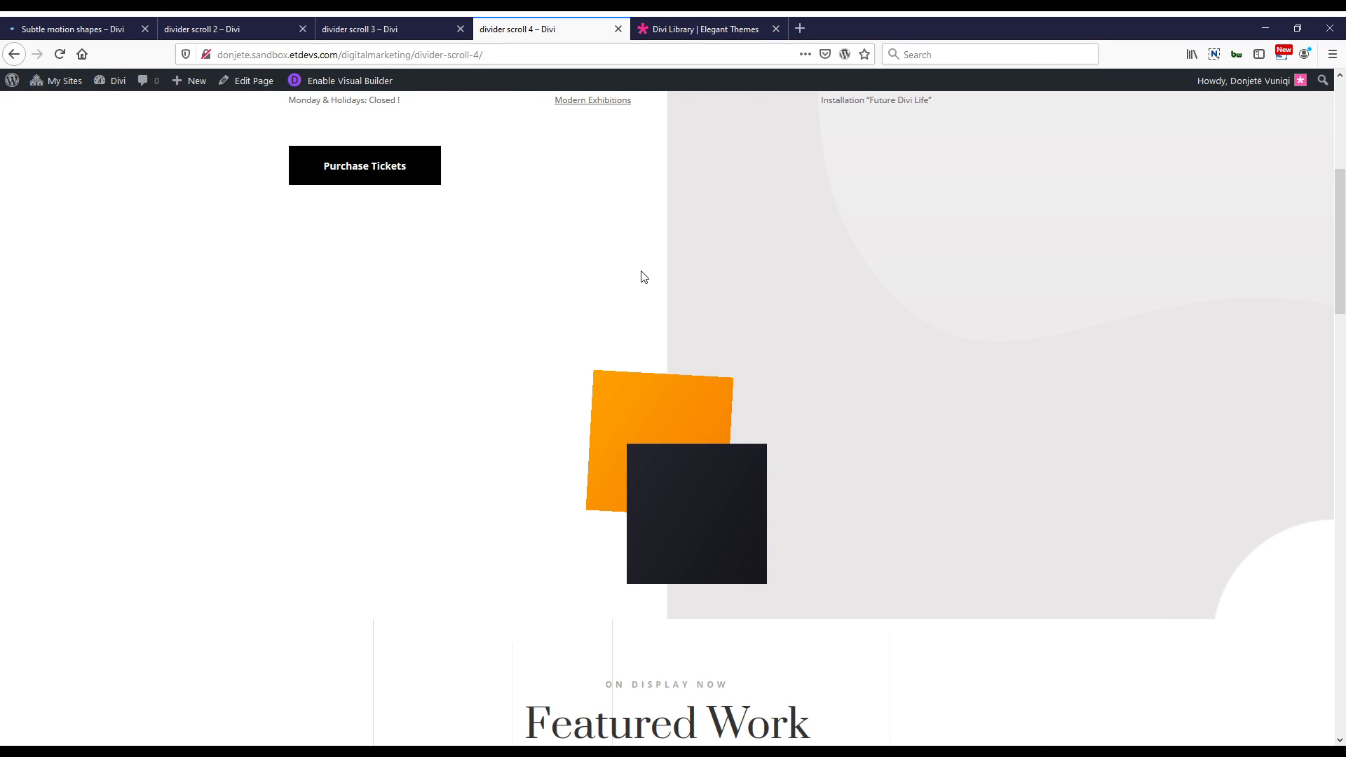
pyautogui.scroll(3, 644, 276)
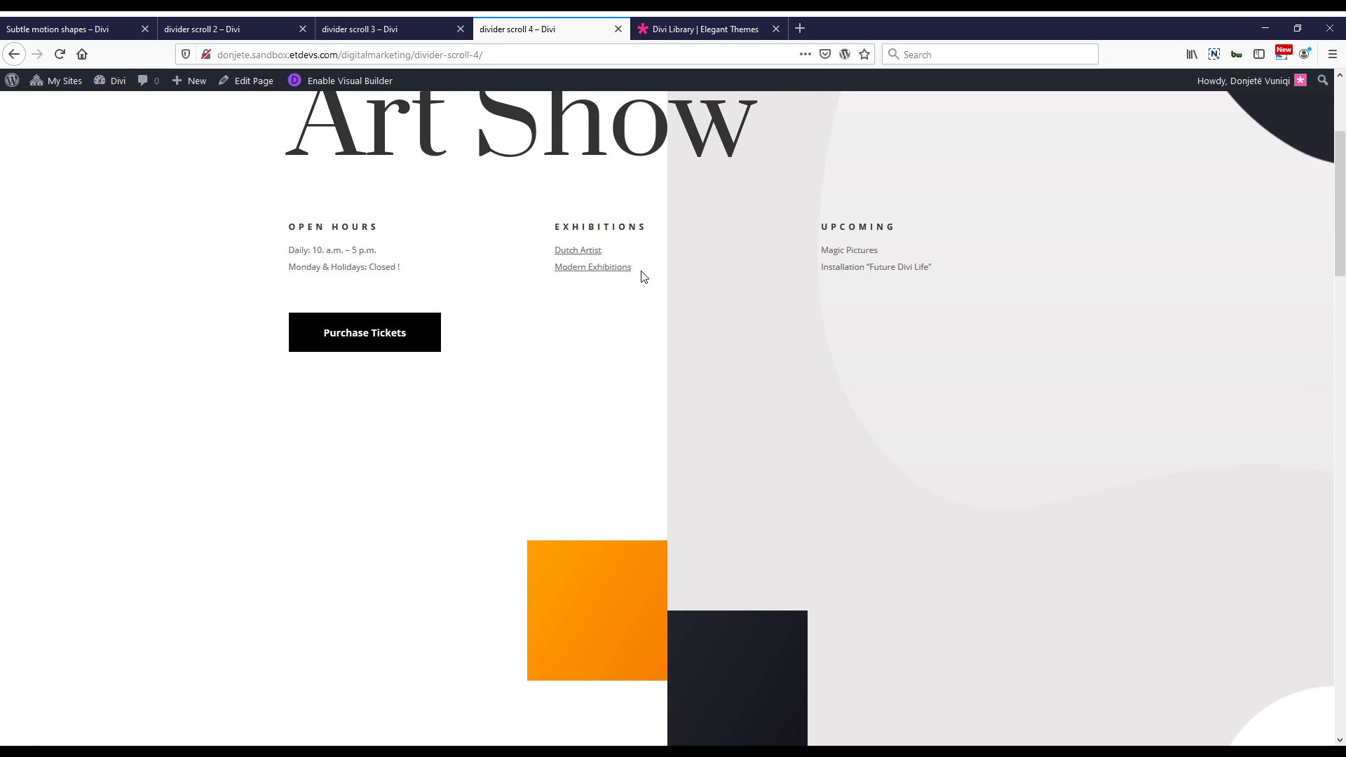
pyautogui.scroll(-6, 699, 297)
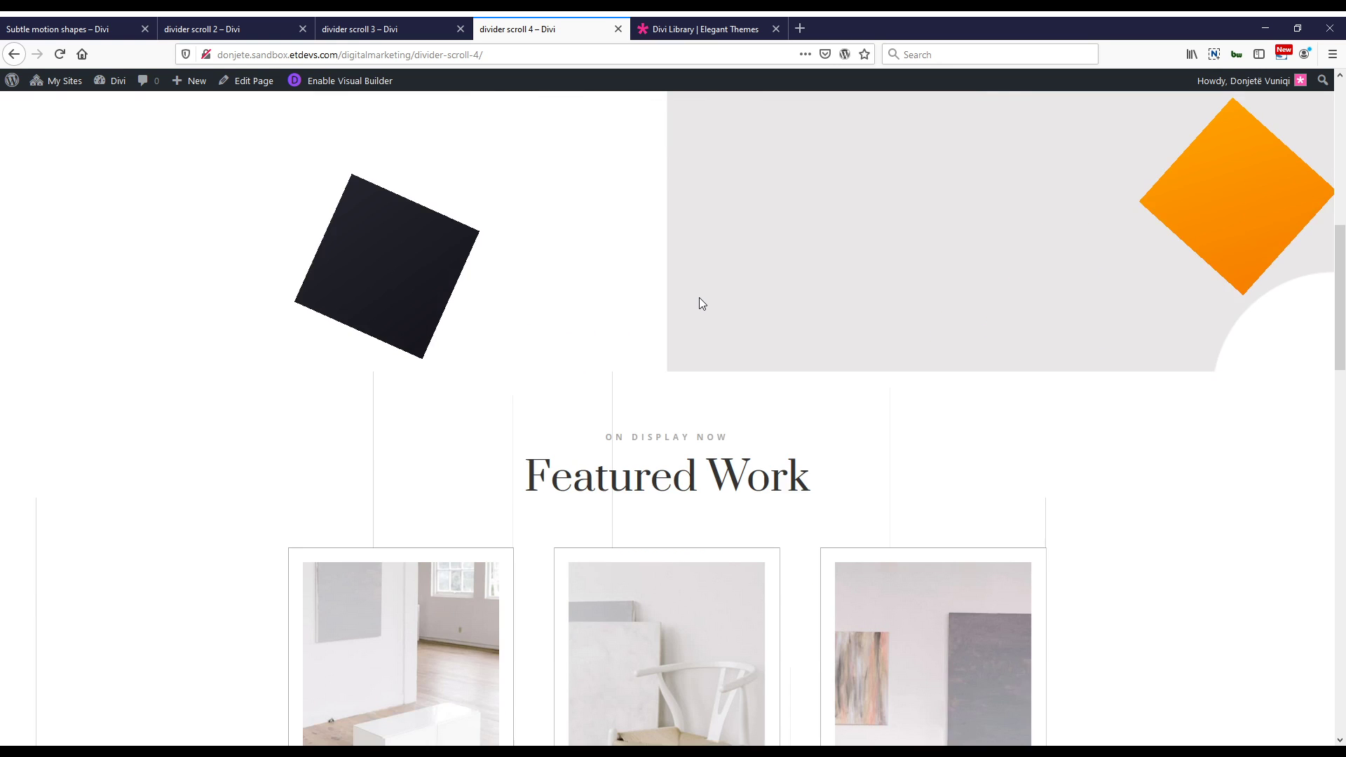
pyautogui.scroll(6, 700, 297)
pyautogui.hotkey('ctrl', '-')
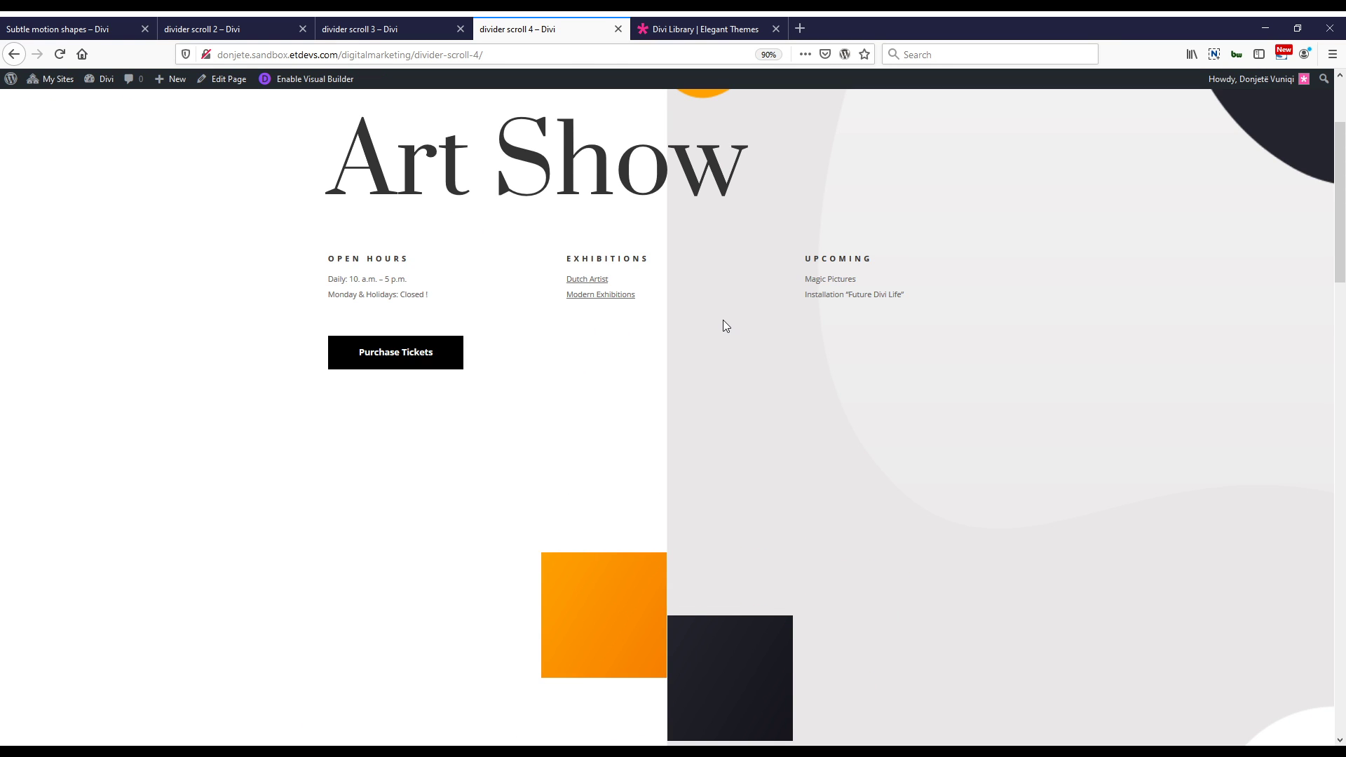
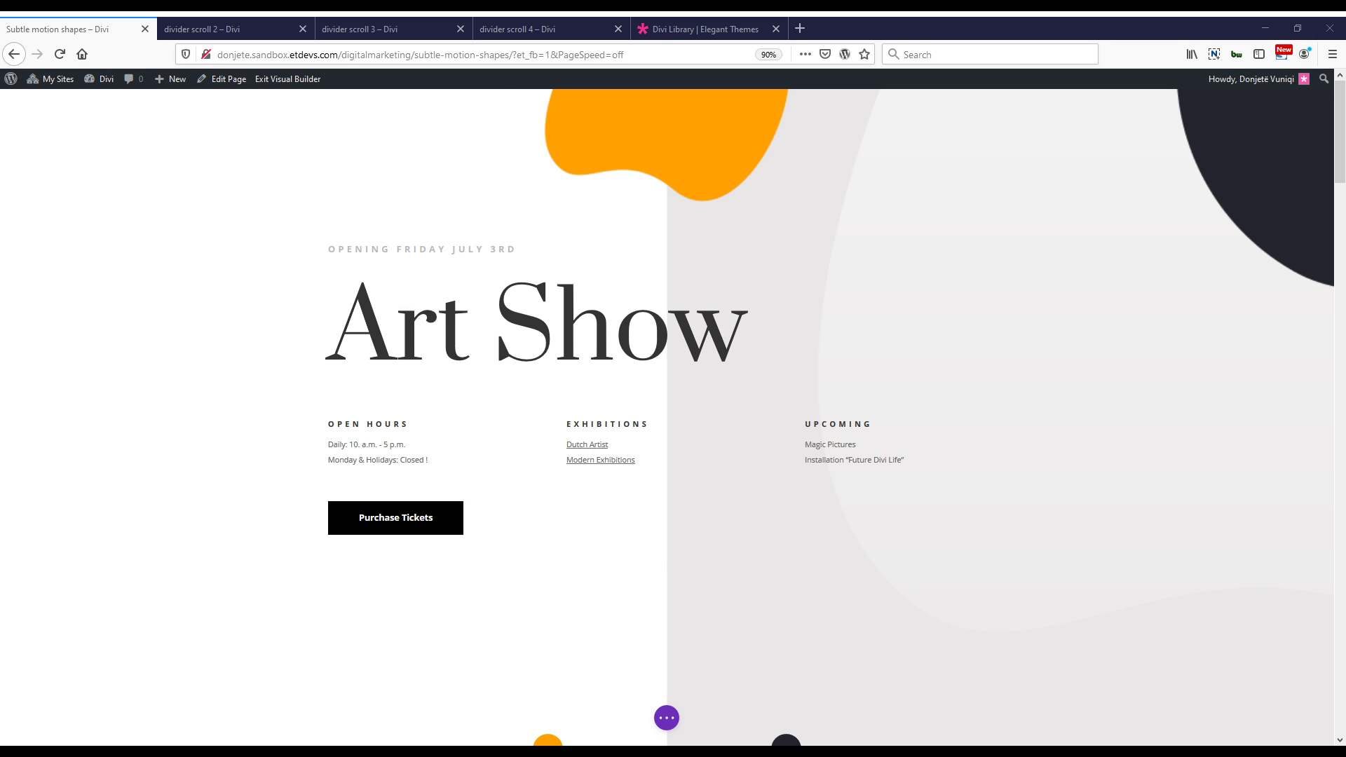
# Compare the circles with the squares on divider scroll 4, and show the Subtle motion shapes layout in wireframe view.
pyautogui.scroll(-3, 637, 409)
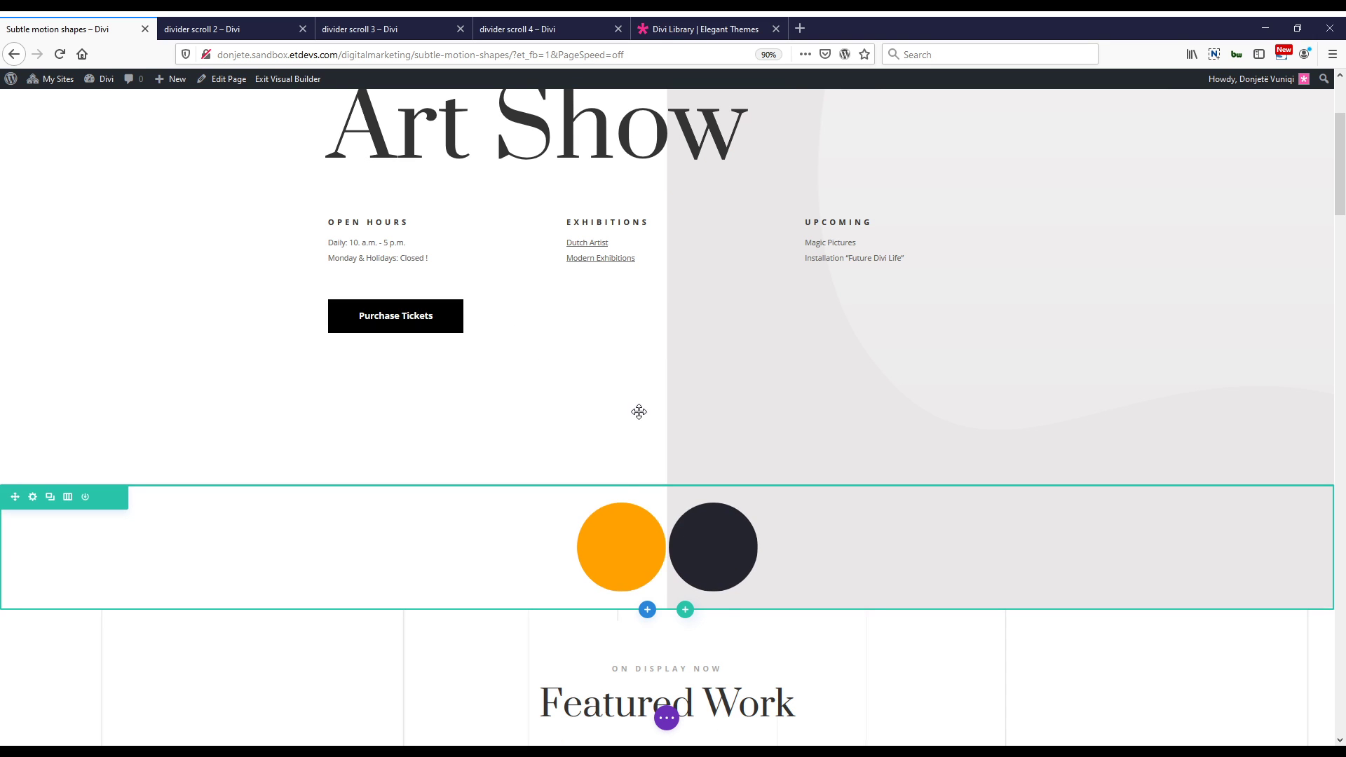
pyautogui.click(521, 36)
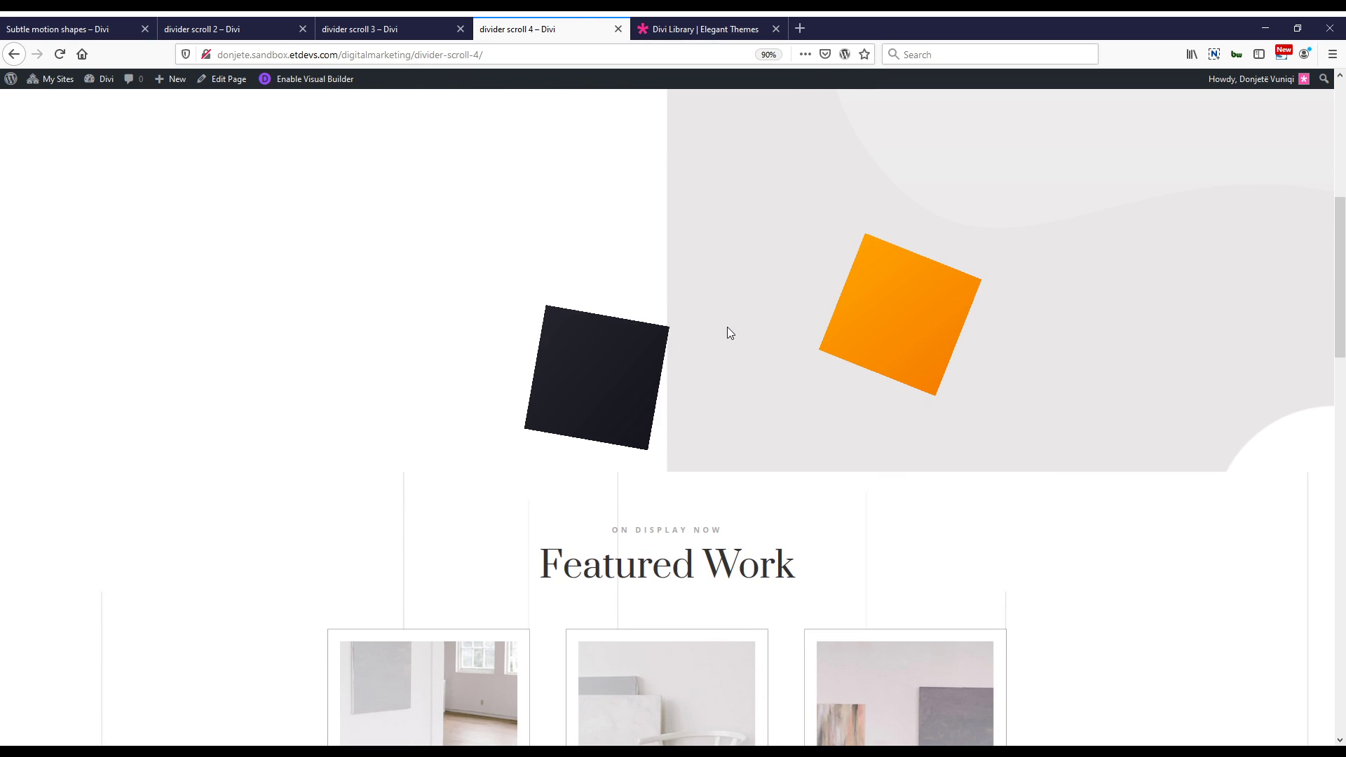
pyautogui.scroll(5, 728, 330)
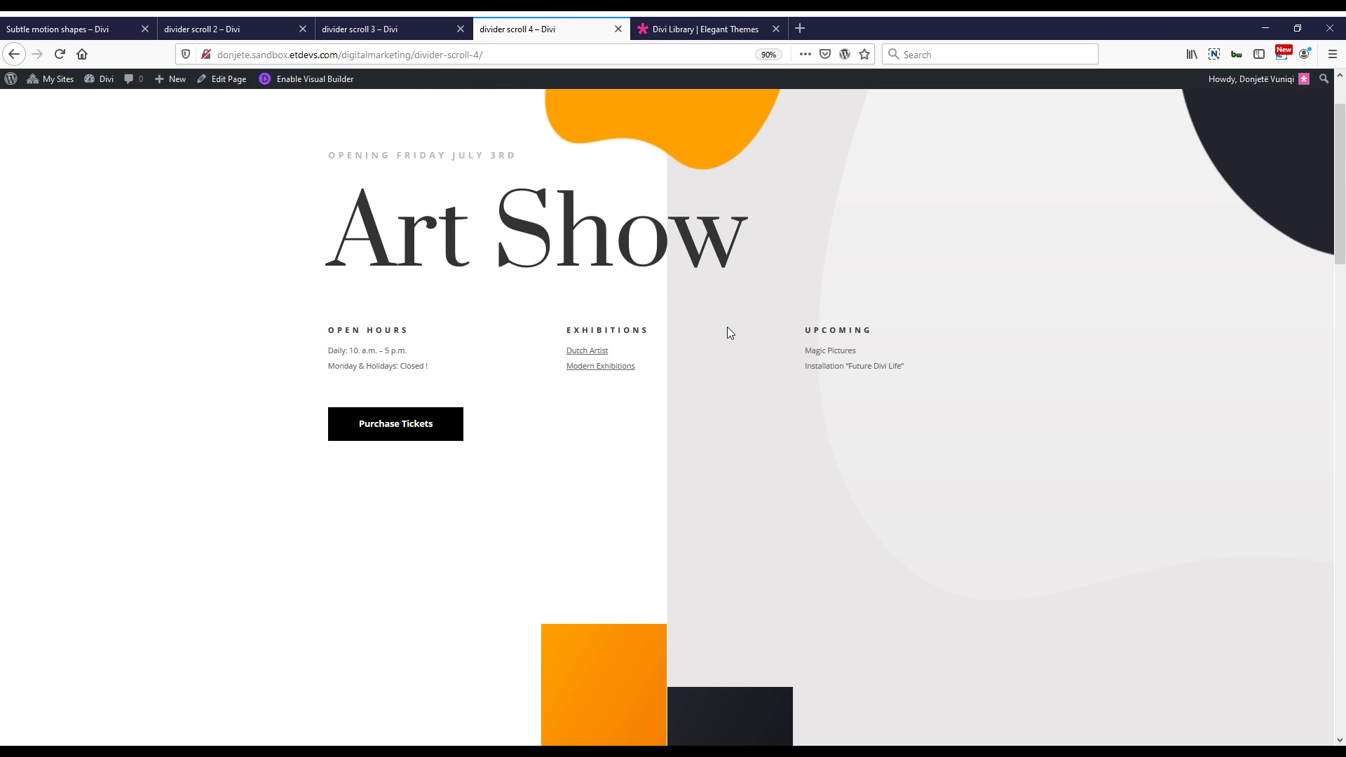
pyautogui.scroll(-5, 727, 326)
pyautogui.click(117, 31)
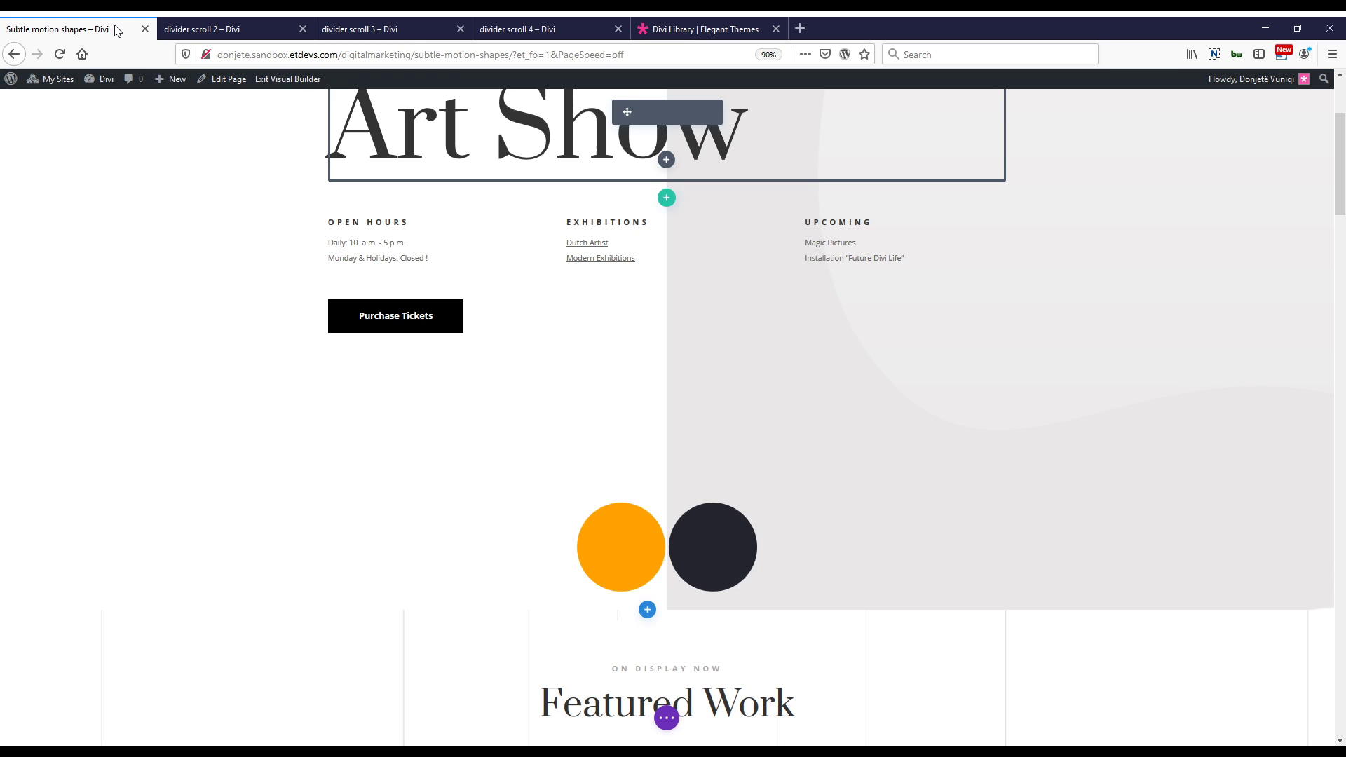
pyautogui.click(667, 718)
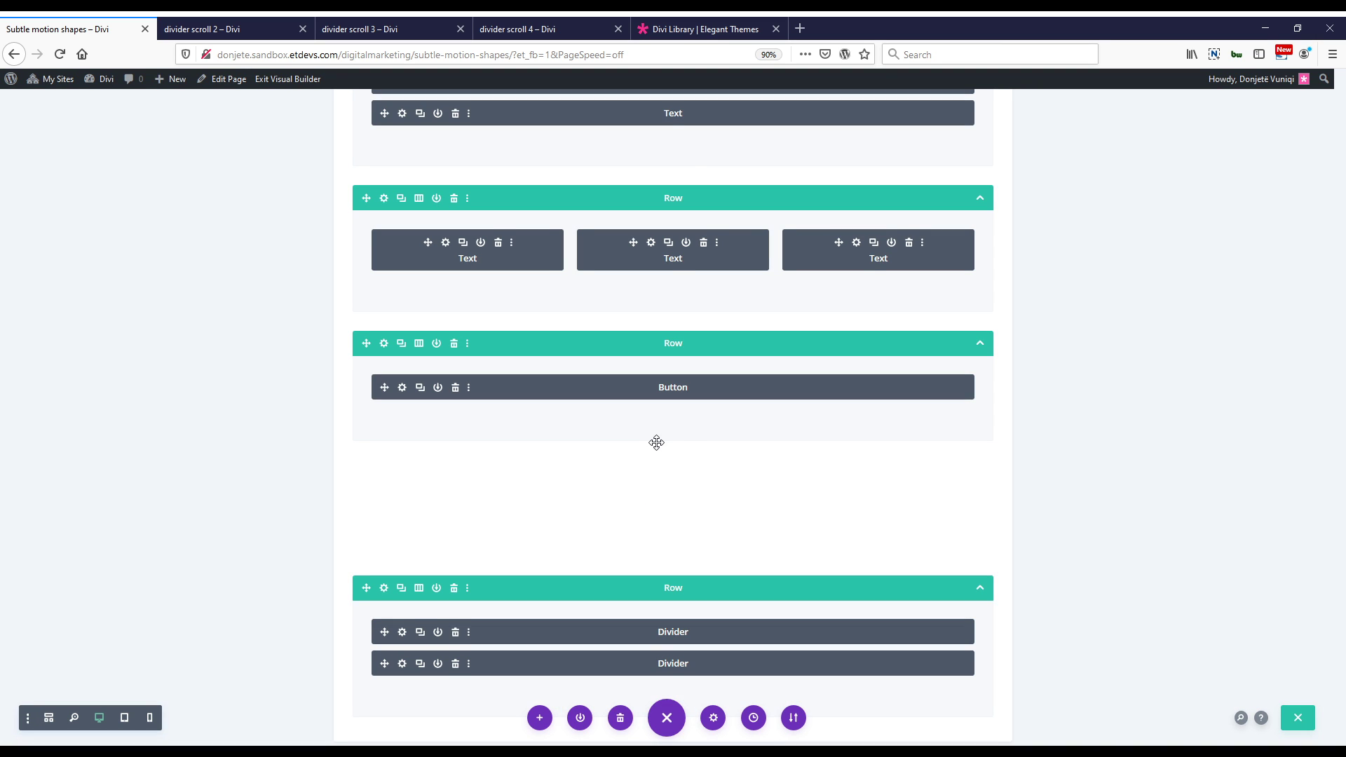
# Delete both dividers from the row below the button, and examine the rotating squares on the divider scroll 4 page.
pyautogui.click(447, 634)
pyautogui.click(447, 634)
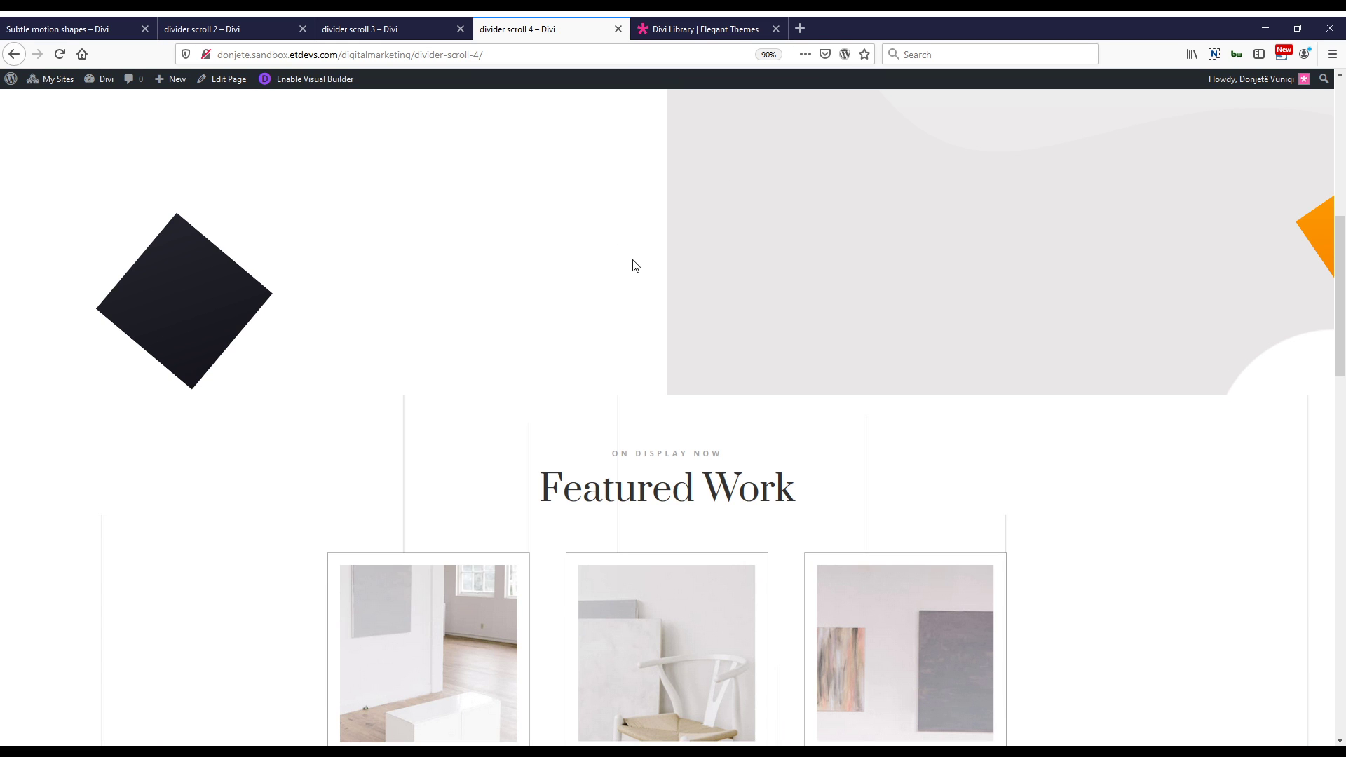
pyautogui.scroll(3, 721, 375)
pyautogui.scroll(-2, 722, 377)
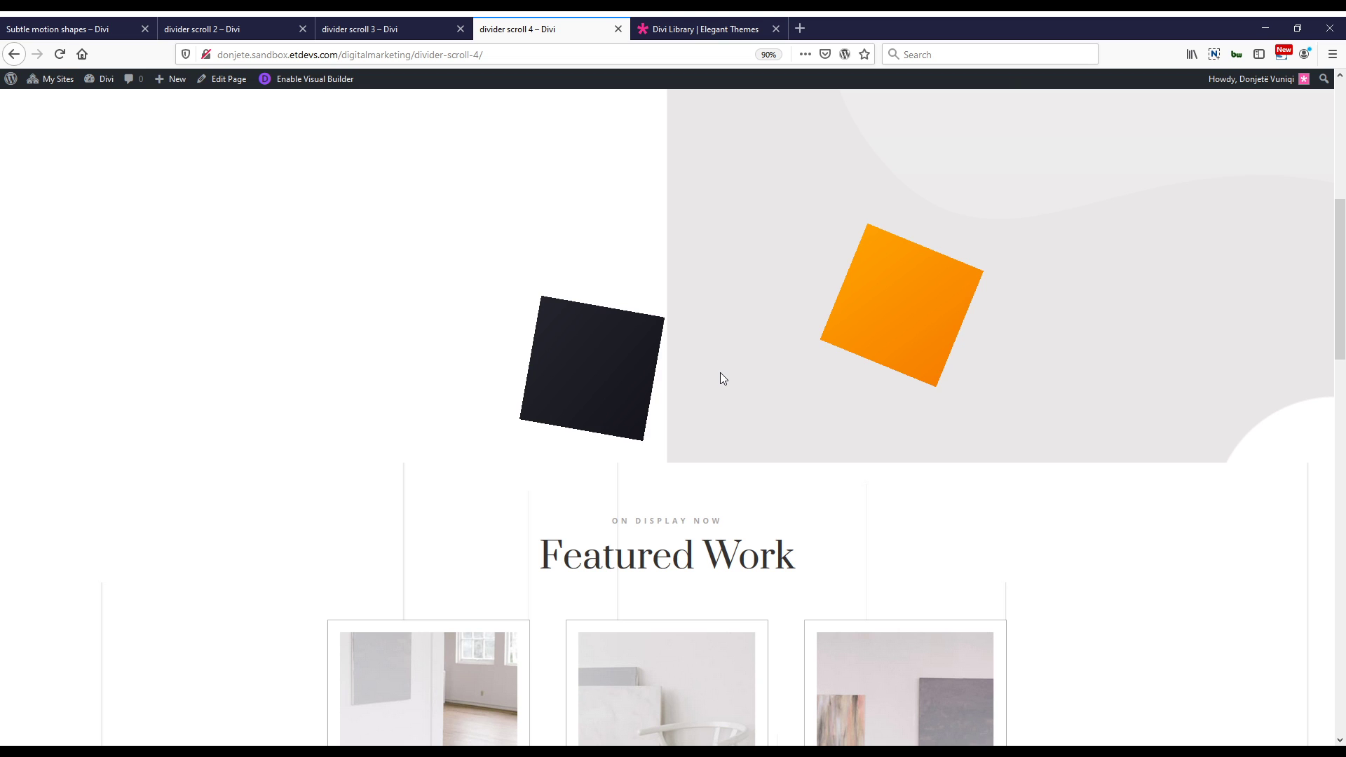
pyautogui.scroll(-3, 722, 379)
pyautogui.scroll(4, 719, 378)
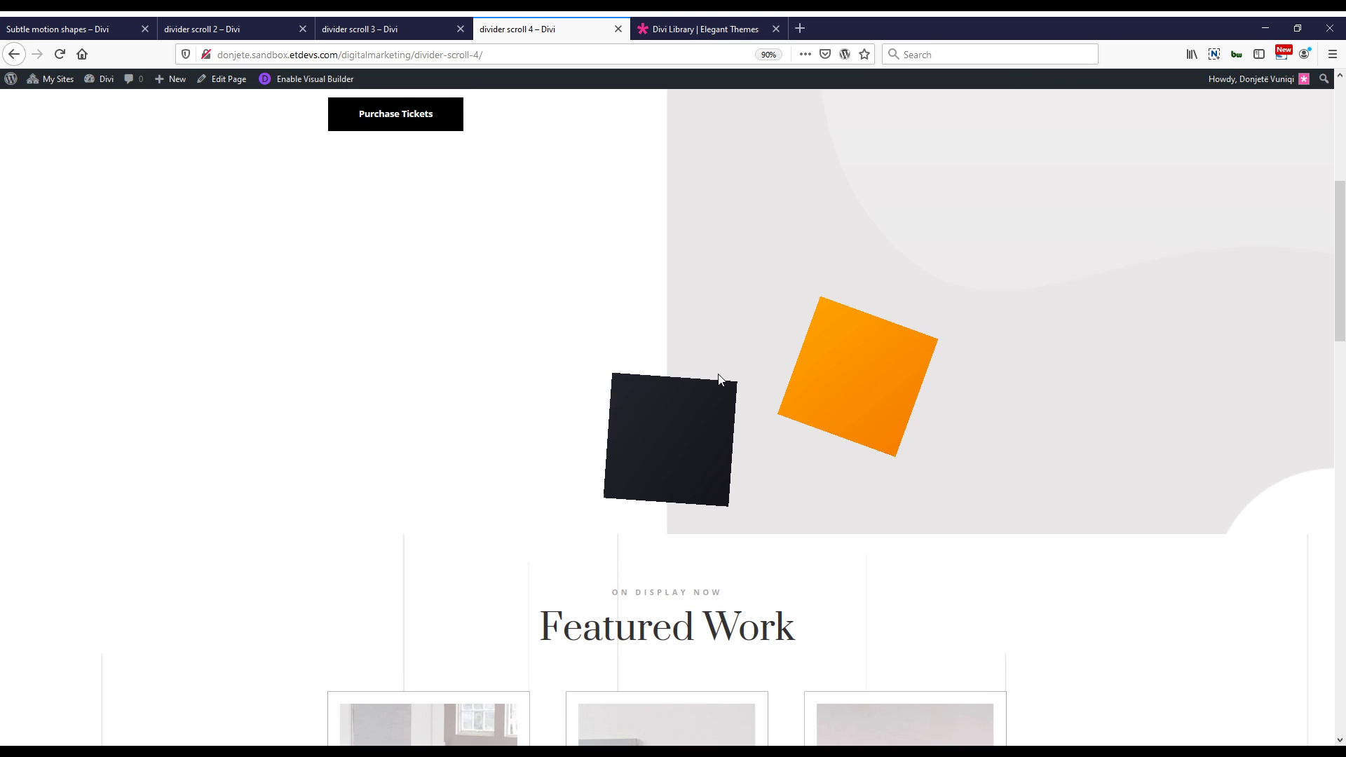
pyautogui.scroll(3, 721, 378)
# Set the emptied row's top and bottom padding to 50px on Subtle motion shapes, and save the row settings.
pyautogui.click(110, 23)
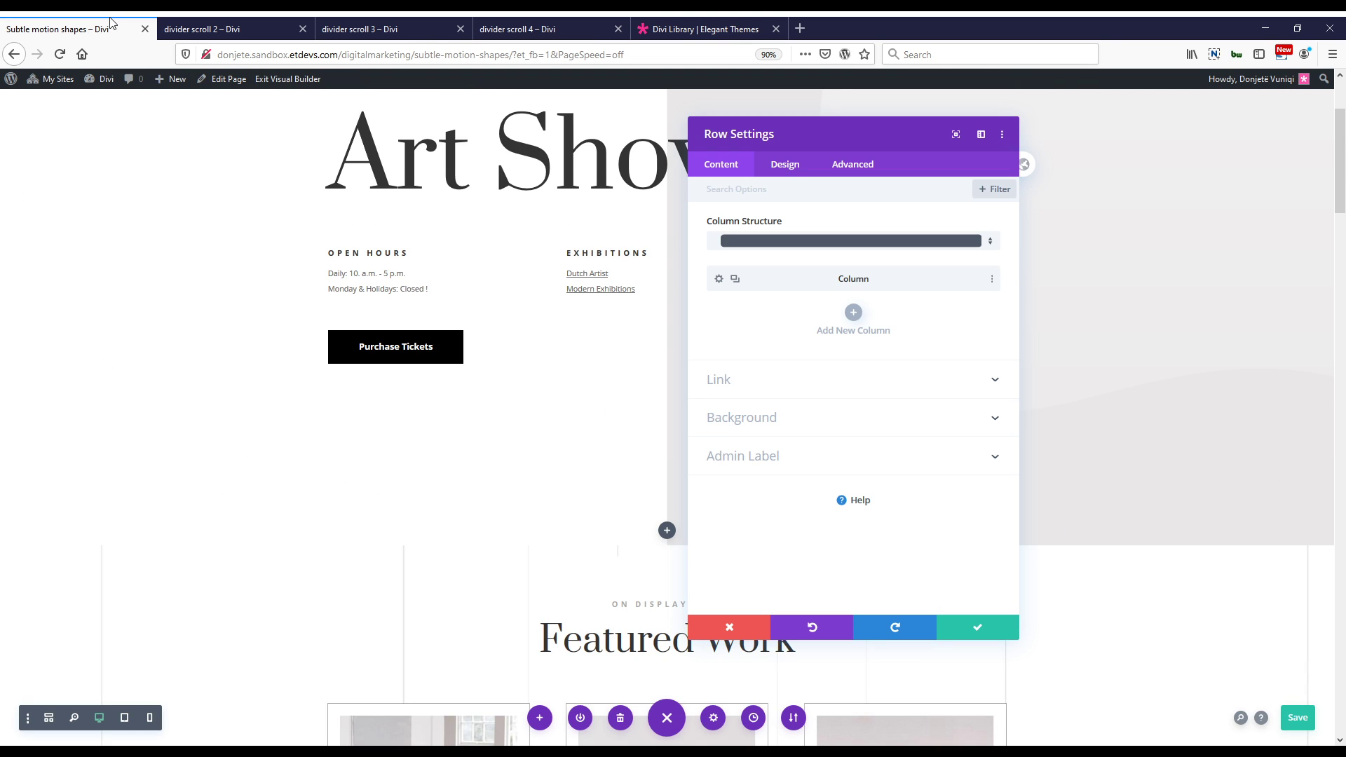
pyautogui.click(784, 164)
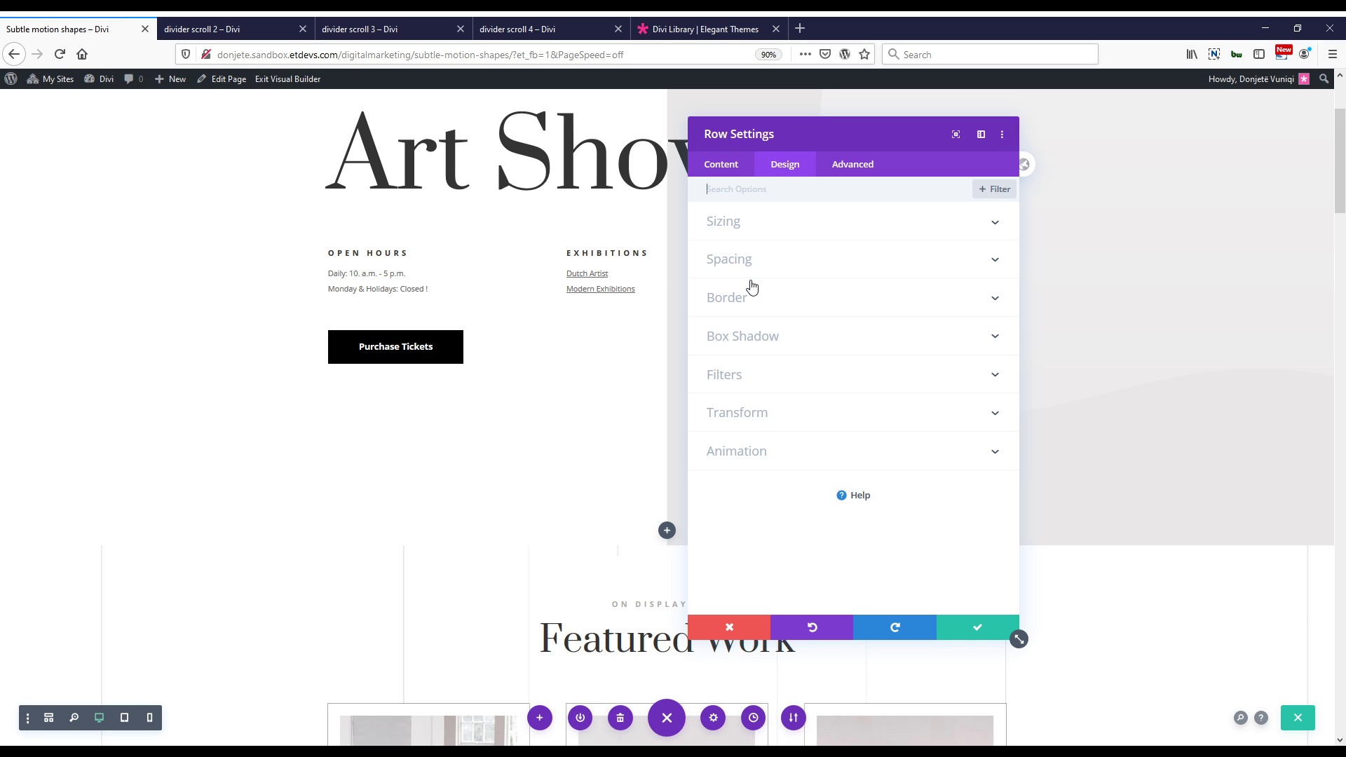
pyautogui.click(748, 270)
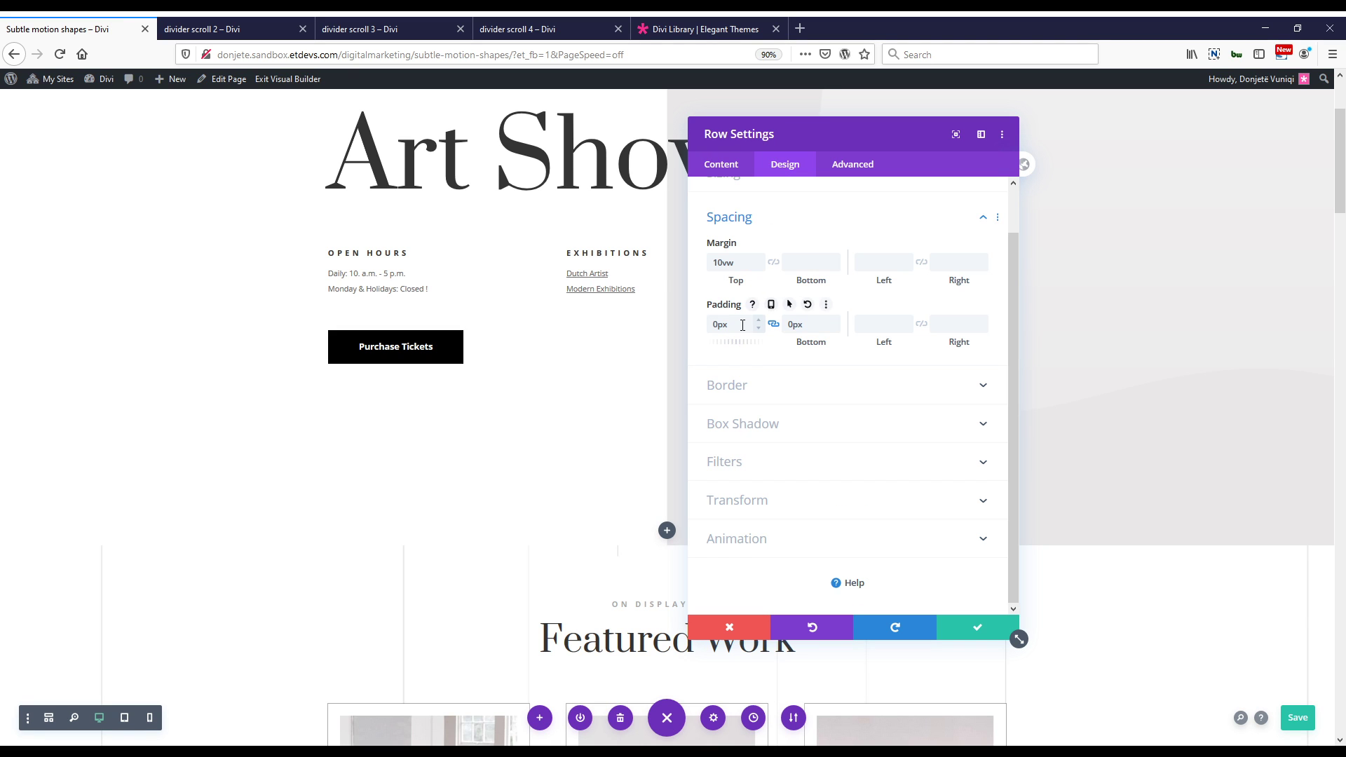
pyautogui.moveTo(742, 325); pyautogui.dragTo(698, 328)
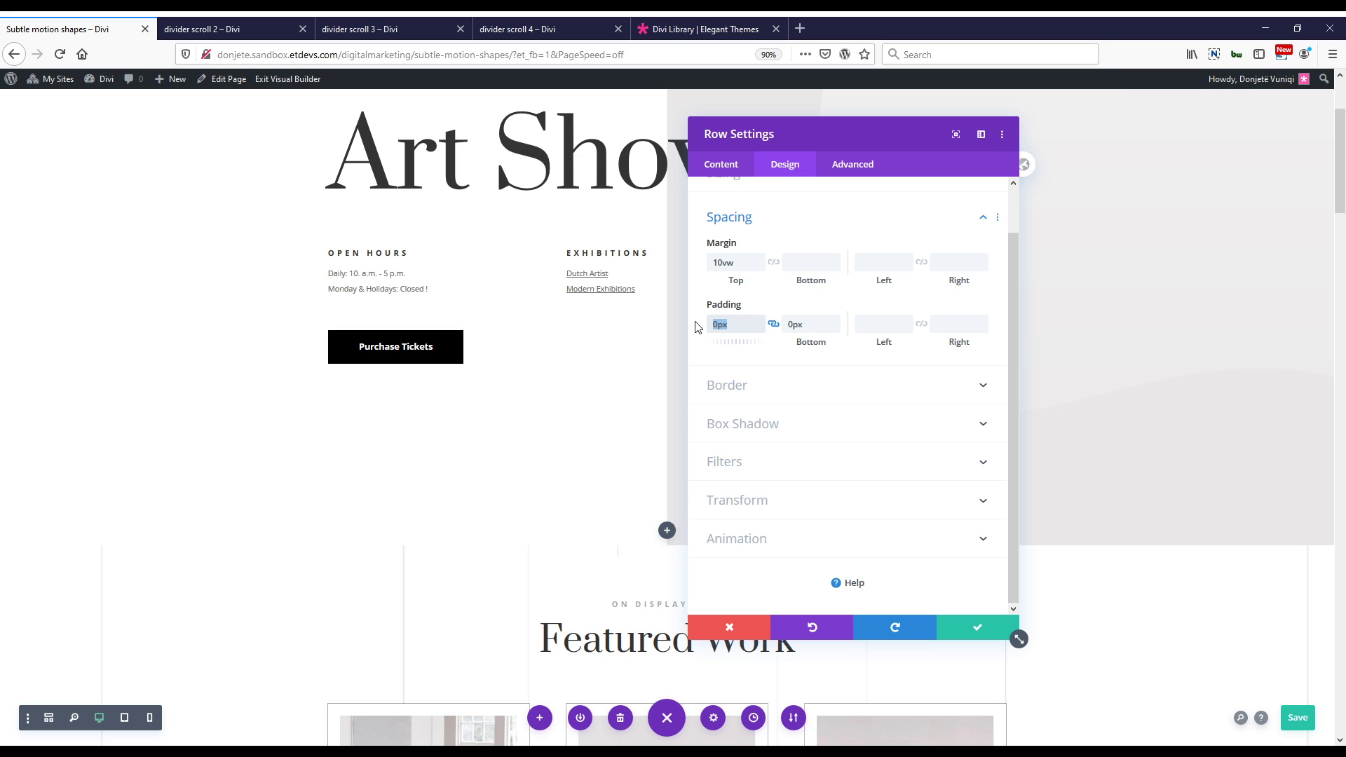
pyautogui.write('50')
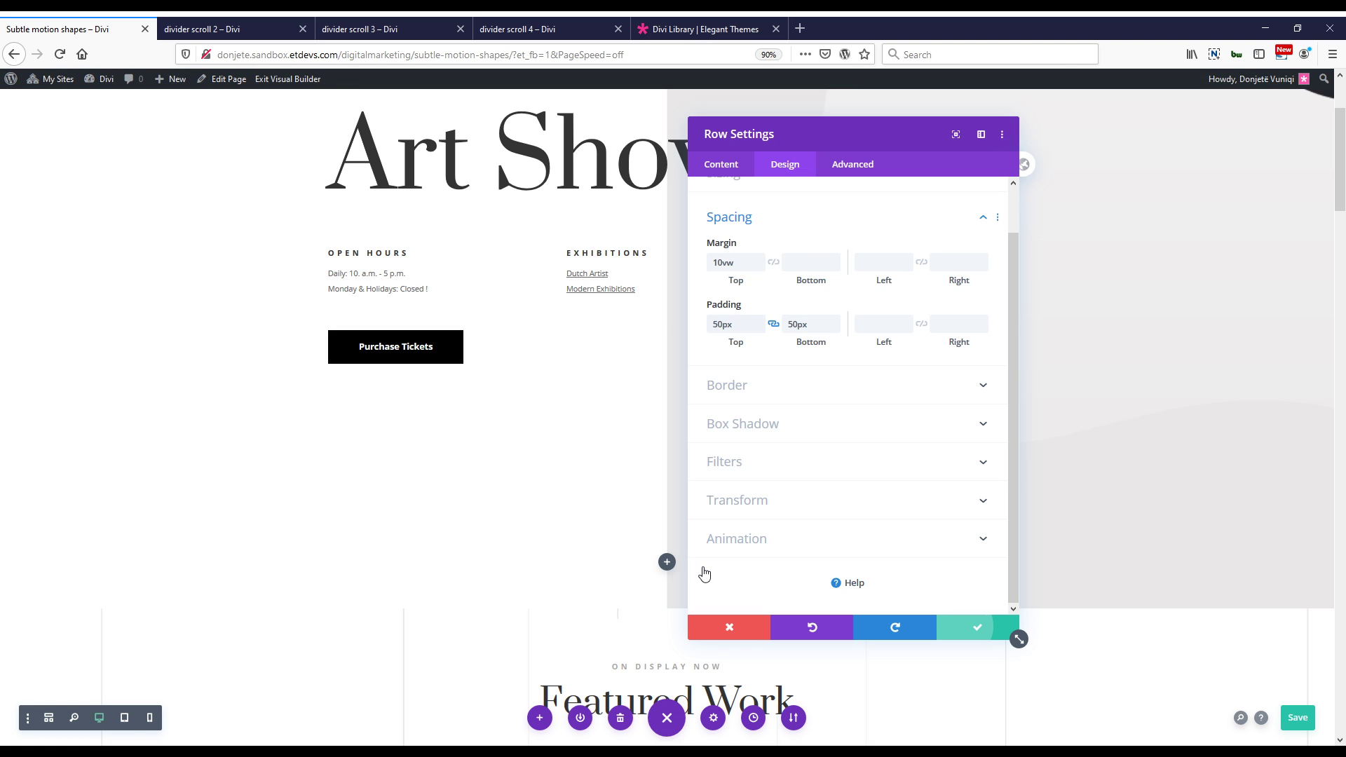
pyautogui.press('Return')
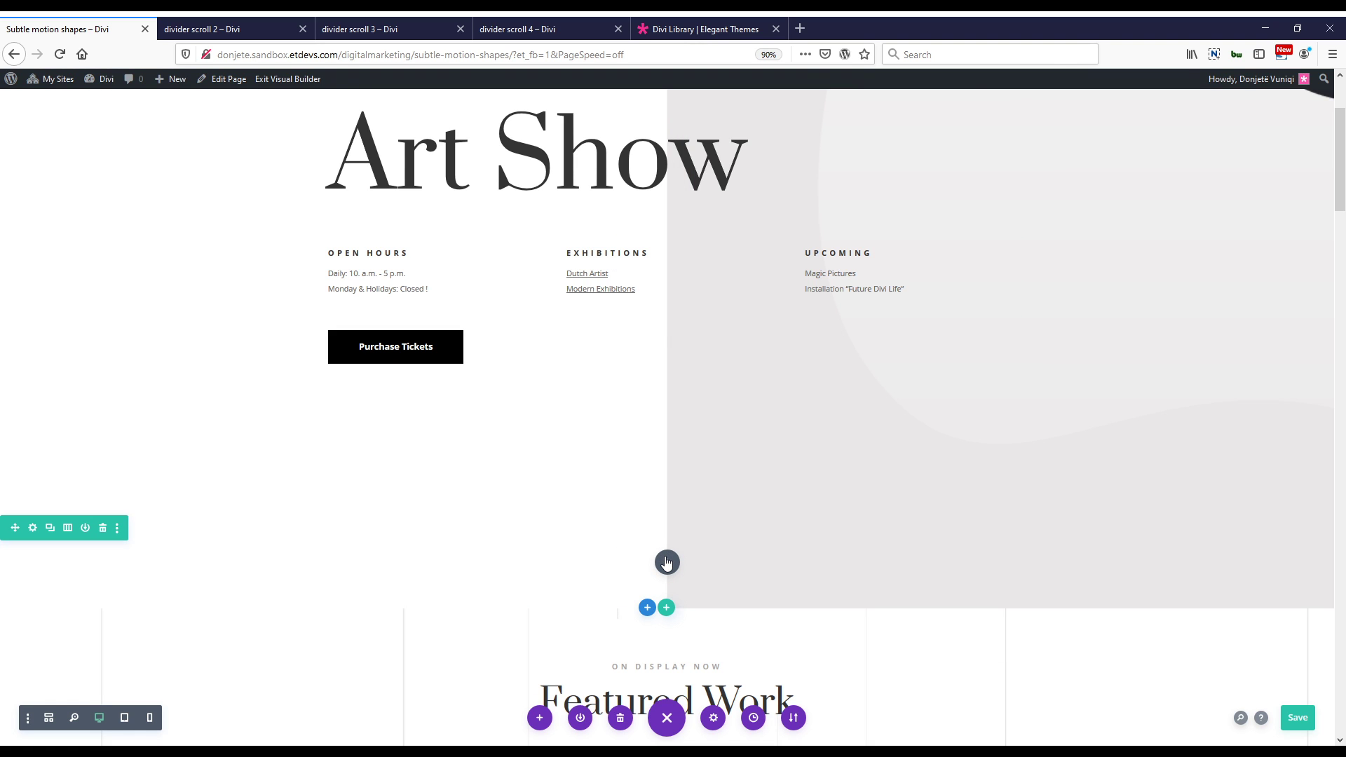
# Insert a new Divider module in the empty row and turn off its Show Divider option.
pyautogui.click(667, 562)
pyautogui.write('li')
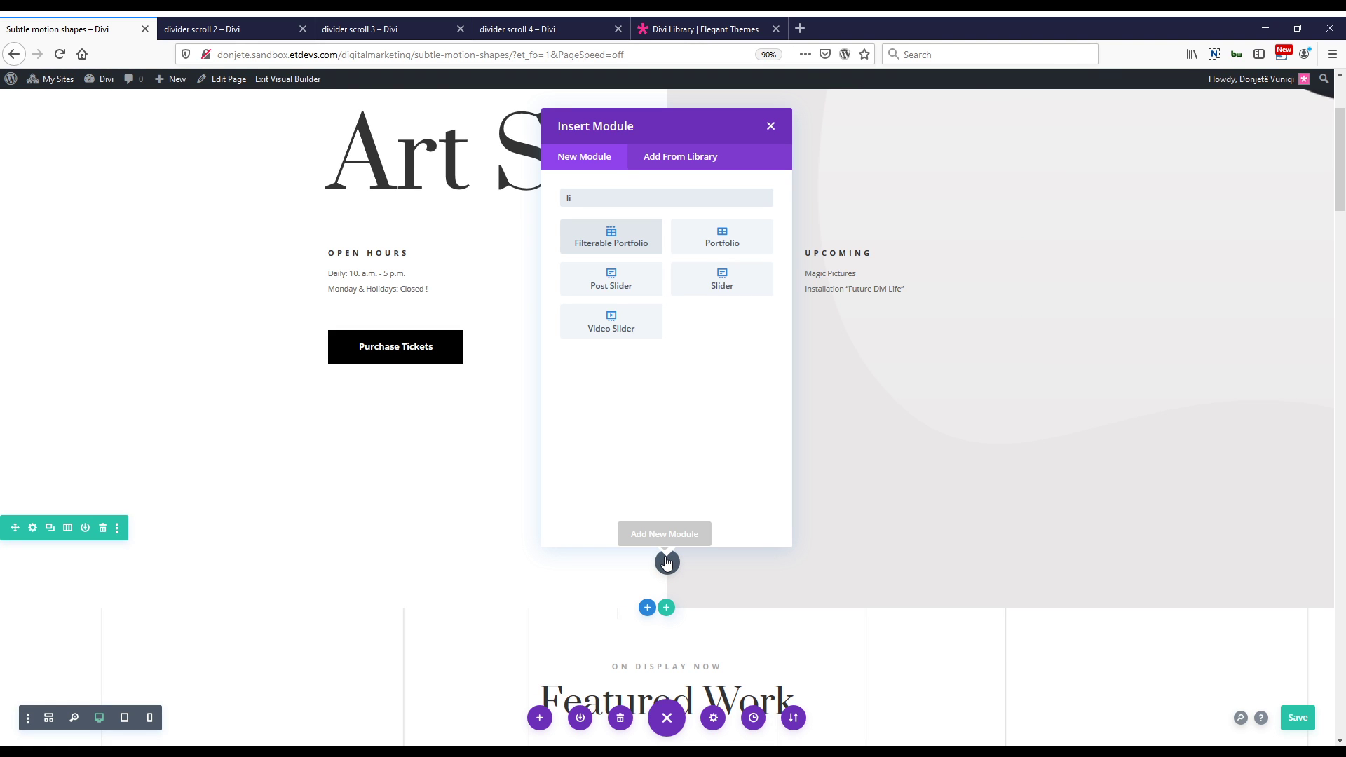
pyautogui.press('BackSpace')
pyautogui.press('BackSpace')
pyautogui.write('divider')
pyautogui.press('Return')
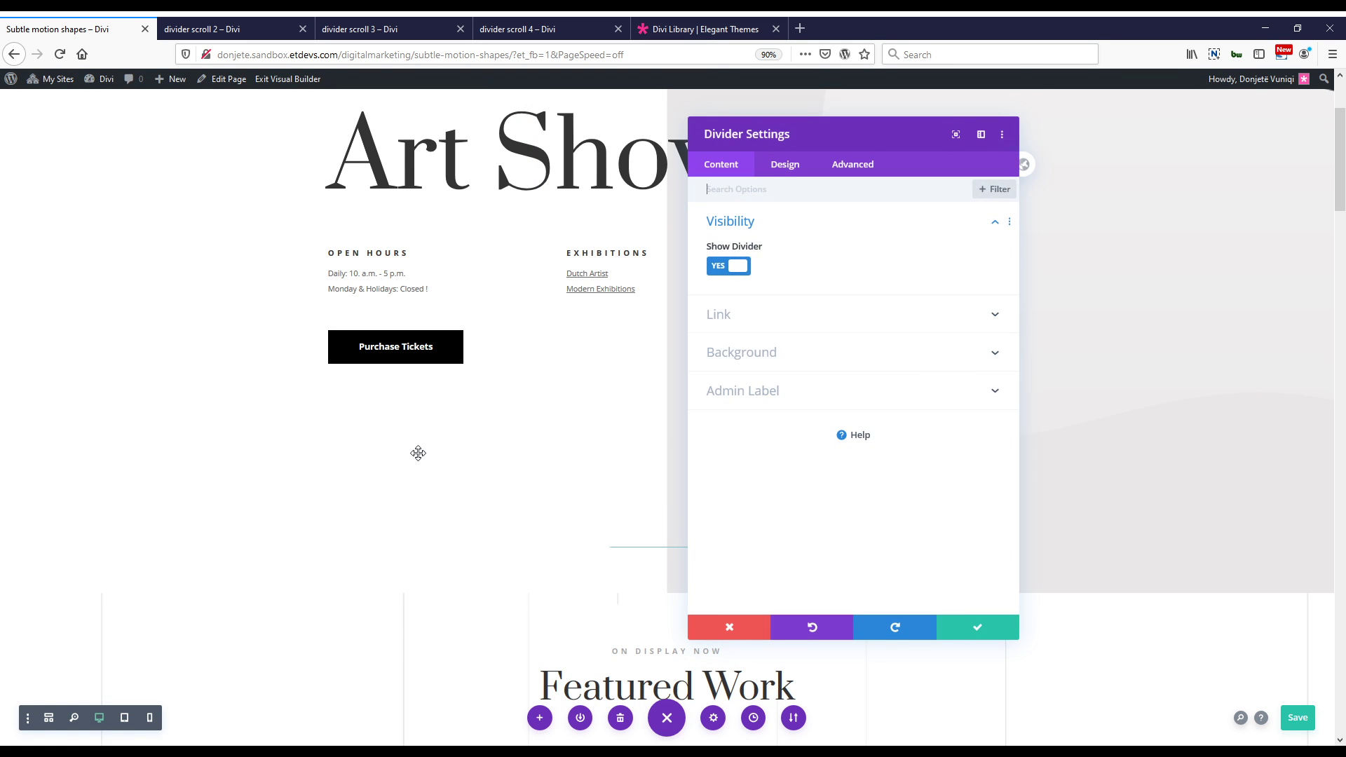
pyautogui.moveTo(804, 128); pyautogui.dragTo(907, 157)
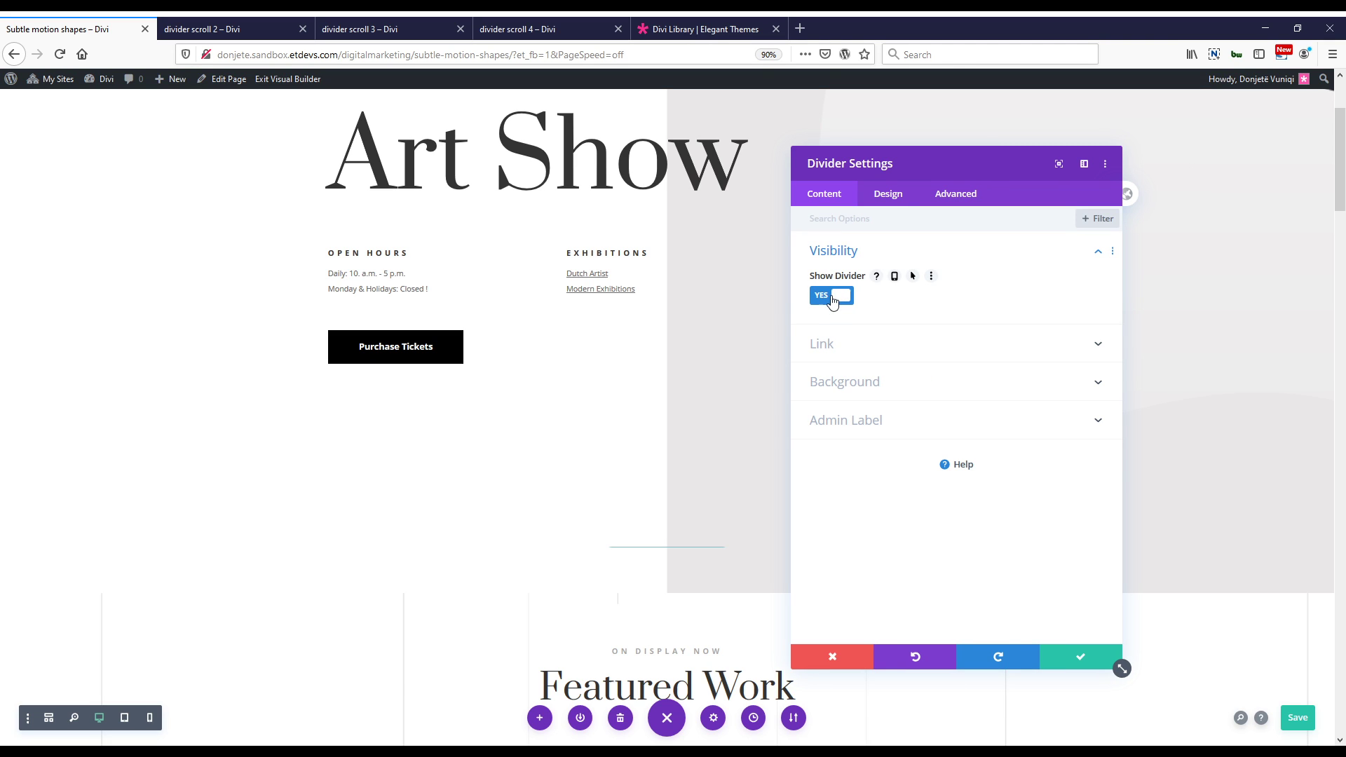
pyautogui.click(833, 300)
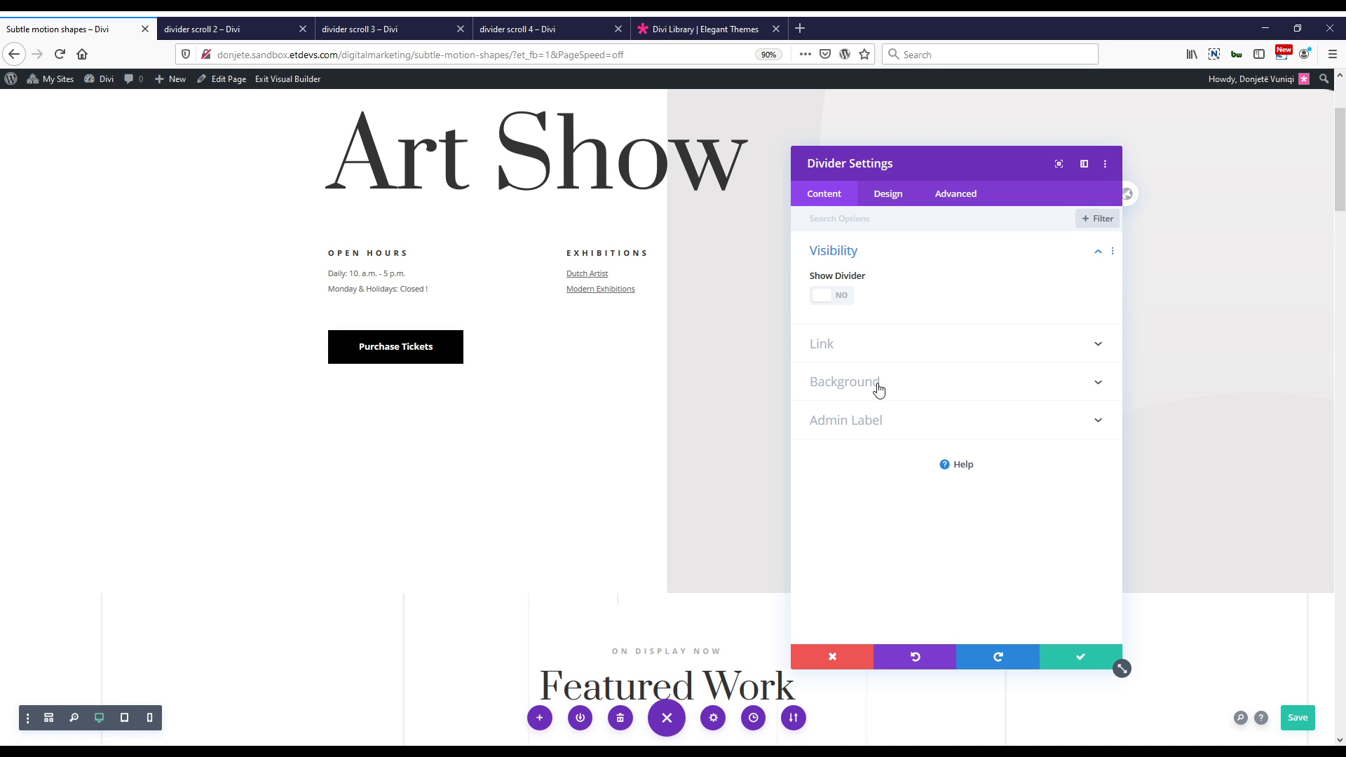
# Add a background gradient to the divider with #ffa100 as its first color.
pyautogui.click(880, 387)
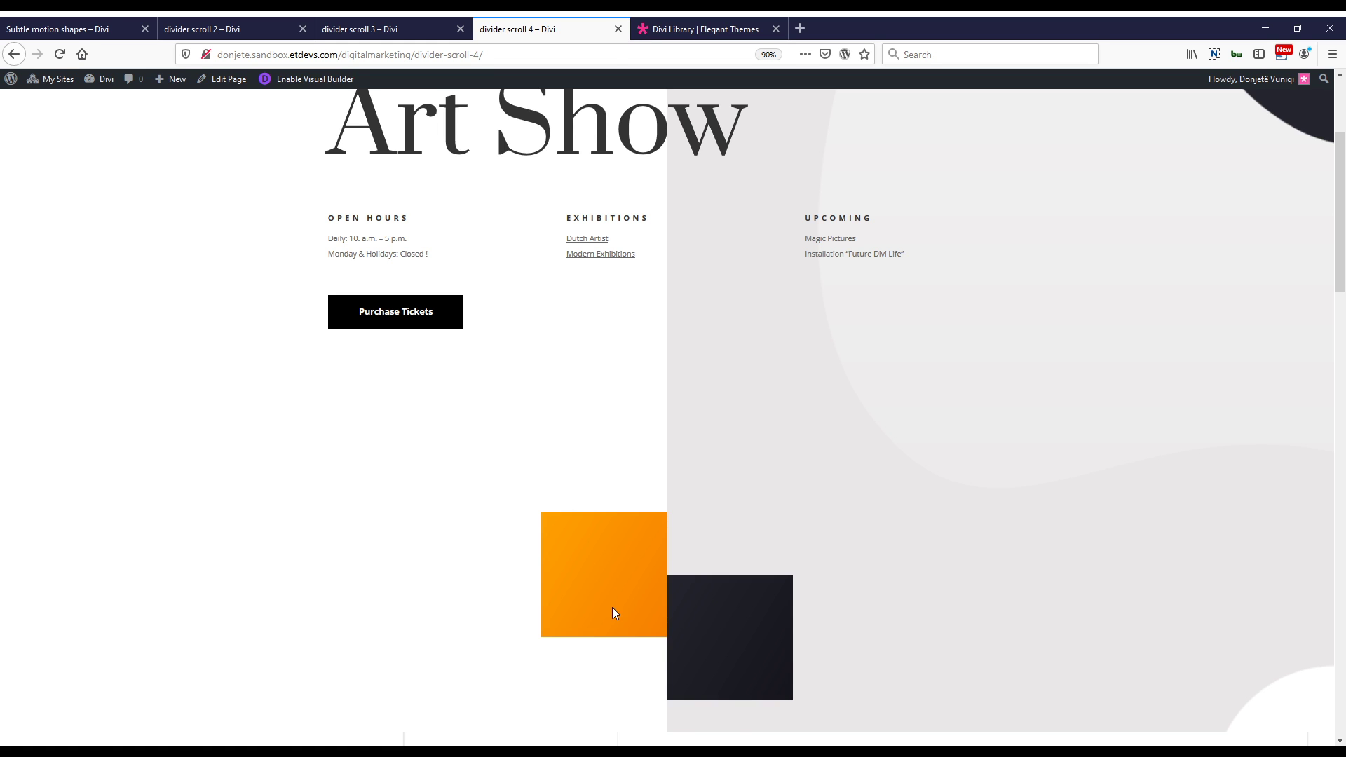
pyautogui.click(112, 26)
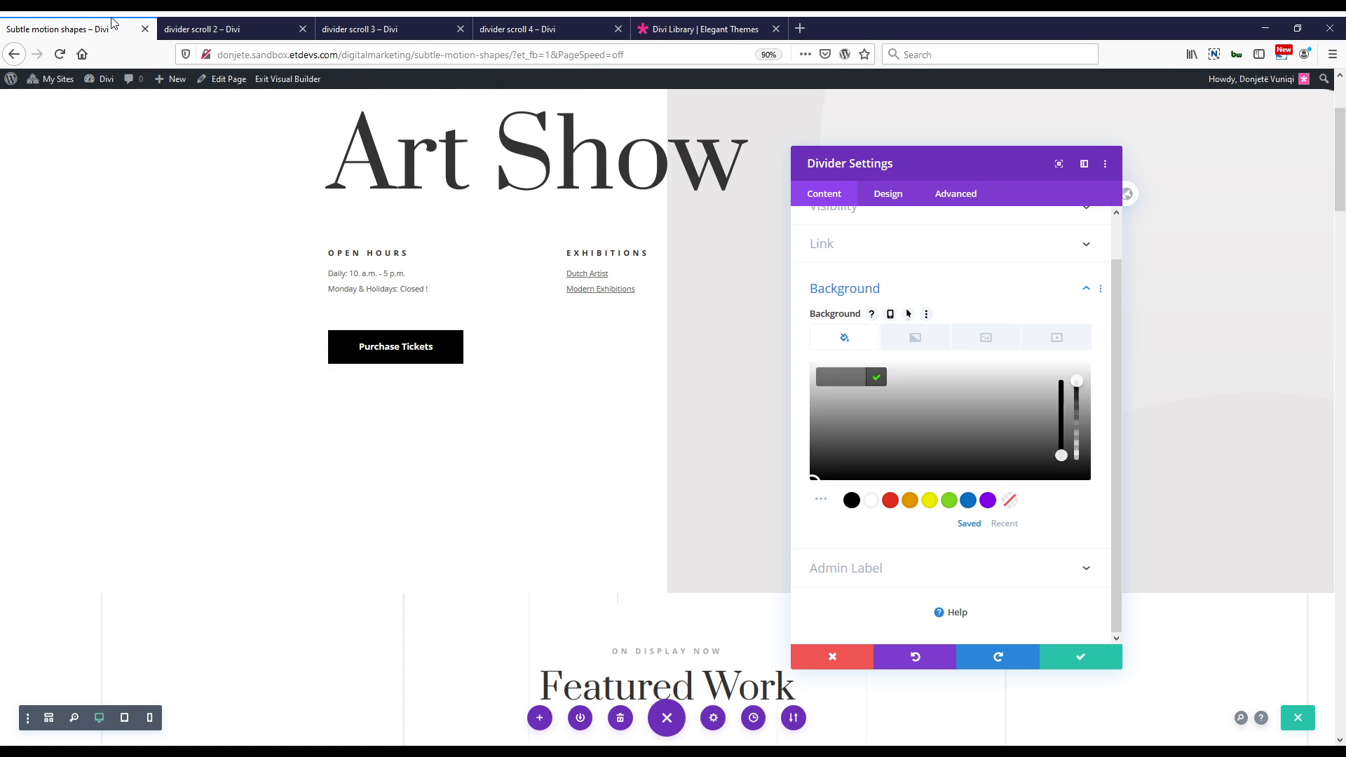
pyautogui.click(915, 338)
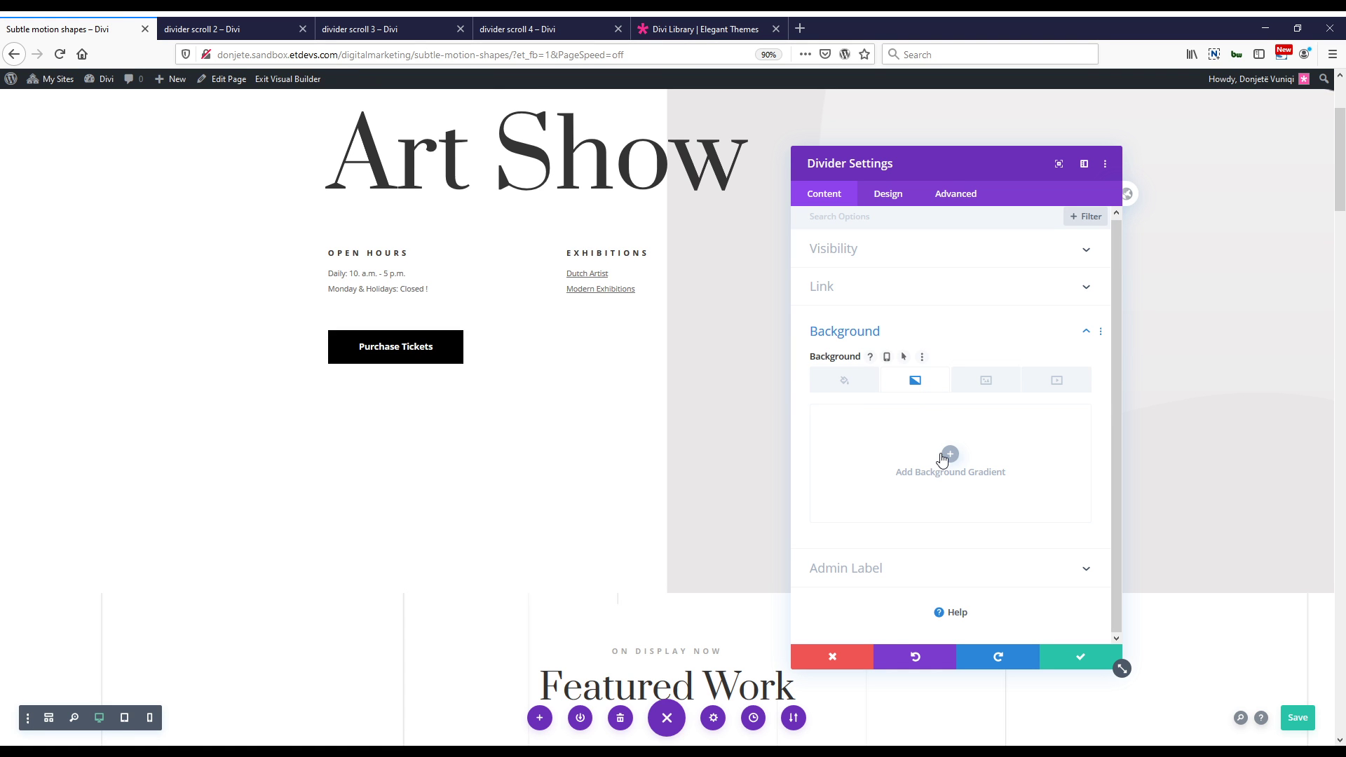
pyautogui.click(946, 455)
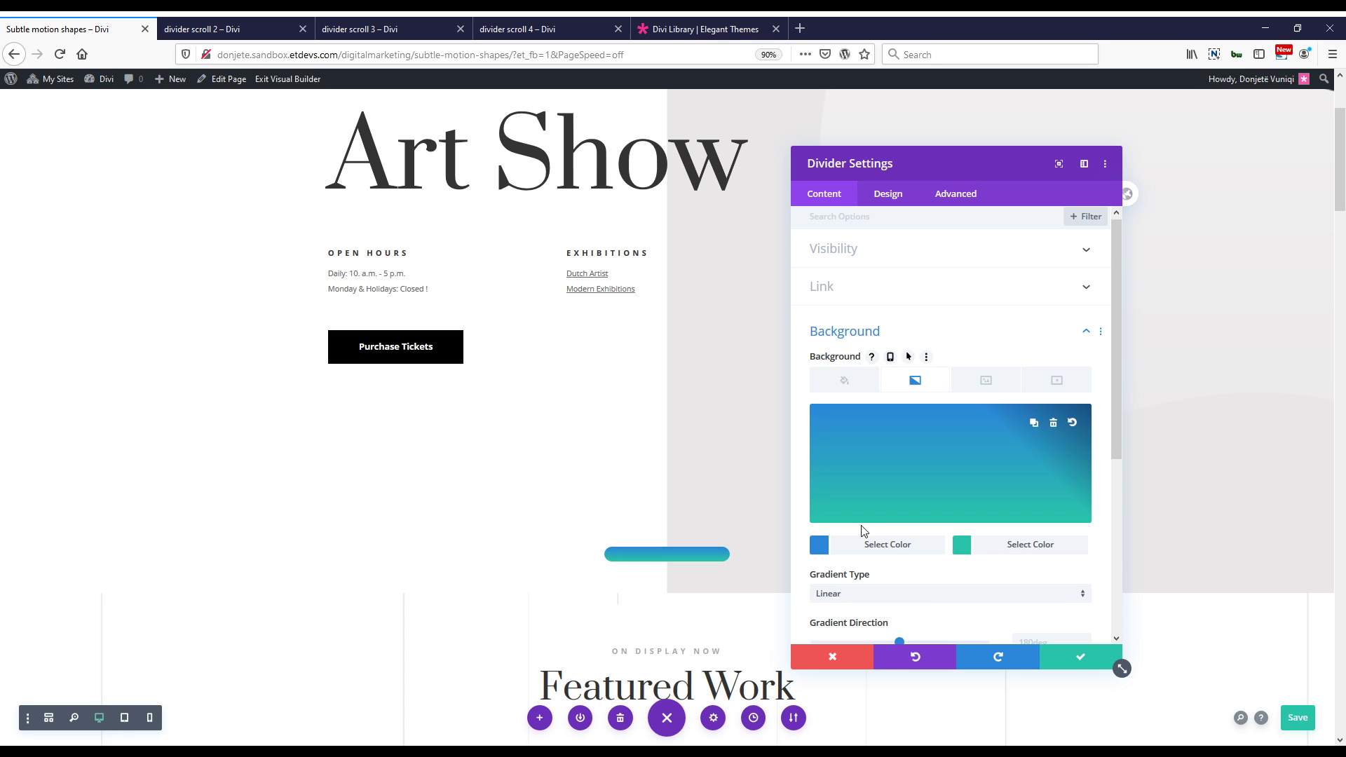
pyautogui.scroll(-2, 864, 531)
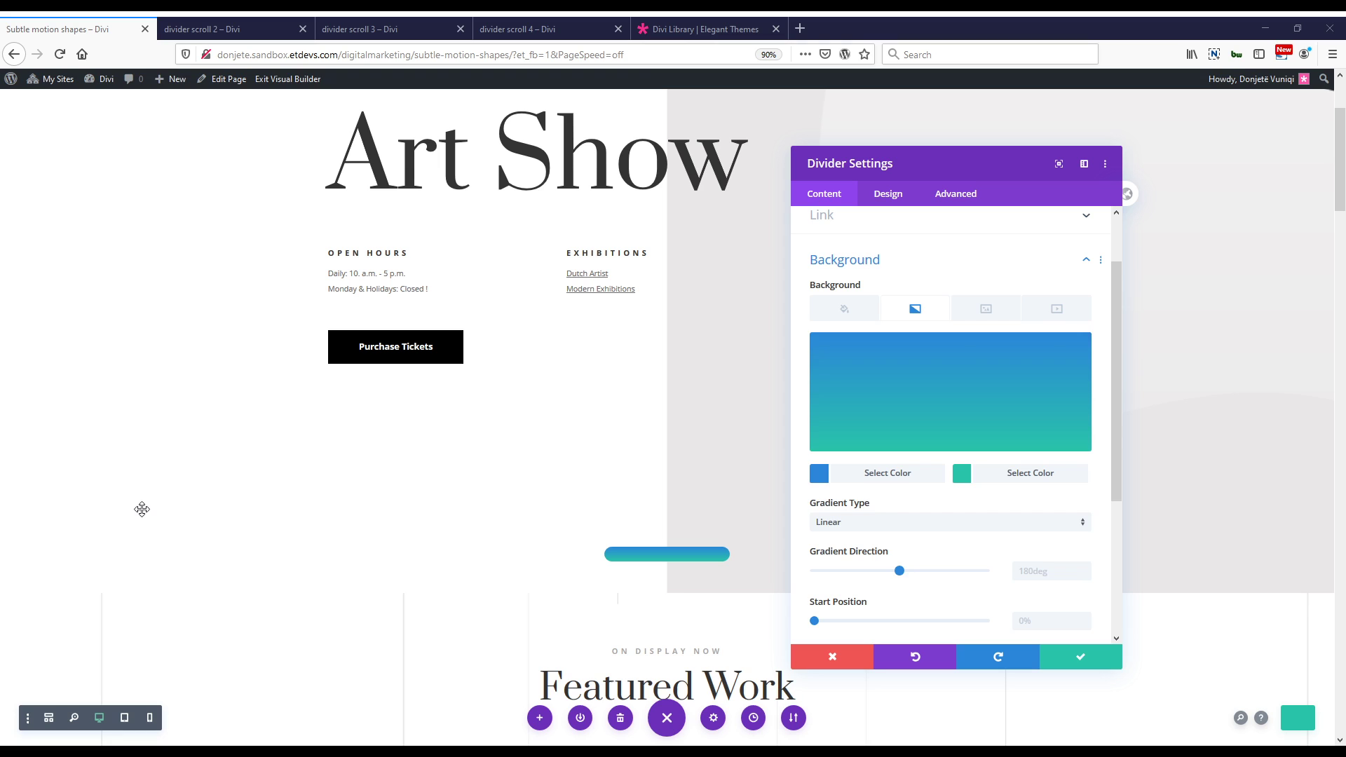
pyautogui.click(819, 473)
pyautogui.click(852, 373)
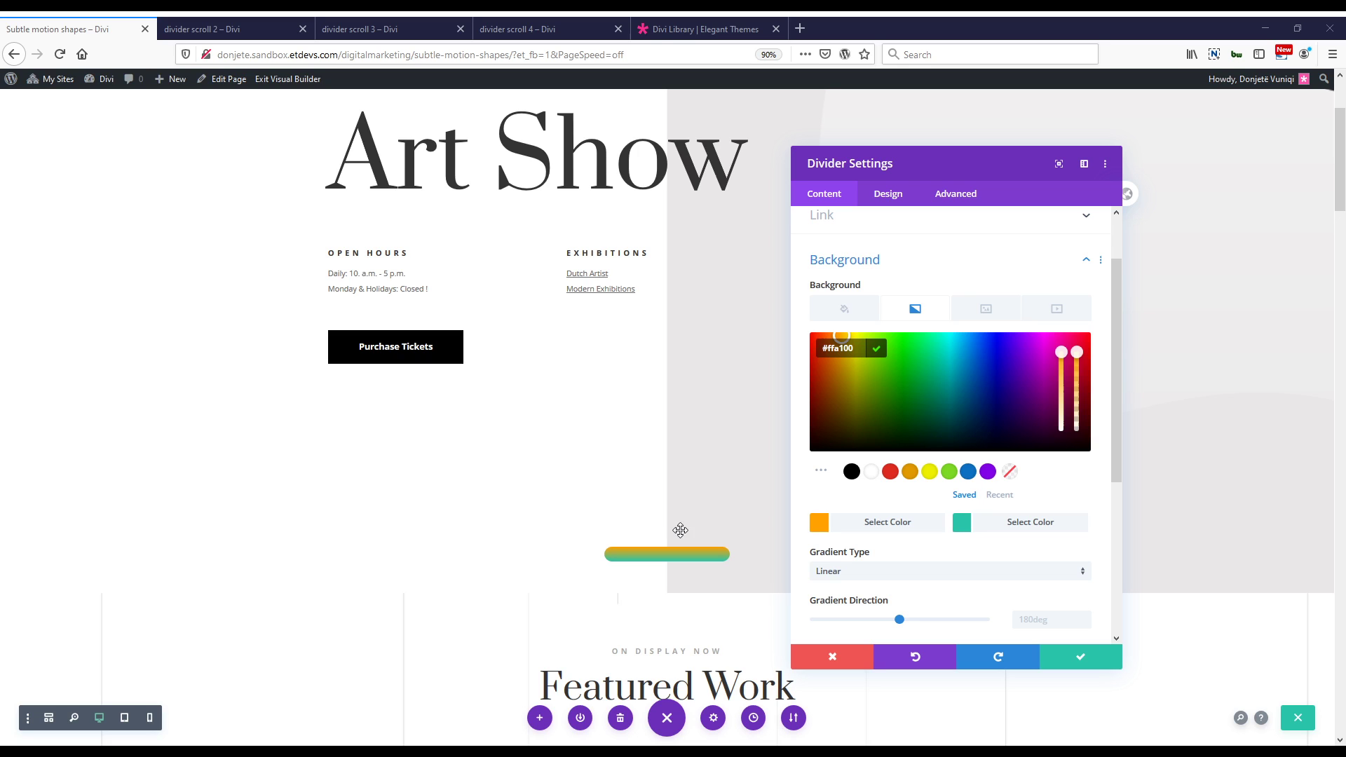
# Set the gradient's second color to #f77f00 and its direction to 121deg, and save the divider settings.
pyautogui.click(962, 522)
pyautogui.doubleClick(852, 349)
pyautogui.write('#f77f00')
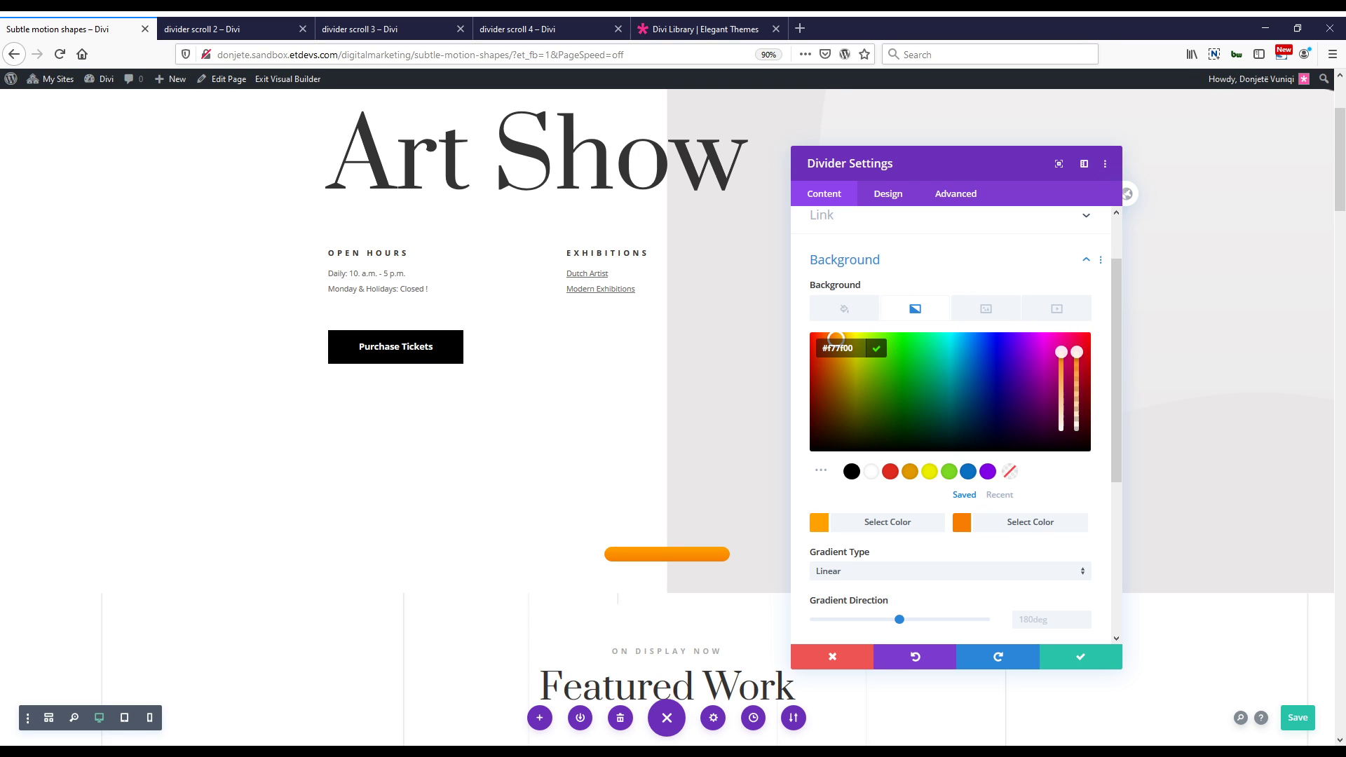
pyautogui.scroll(-1, 1030, 555)
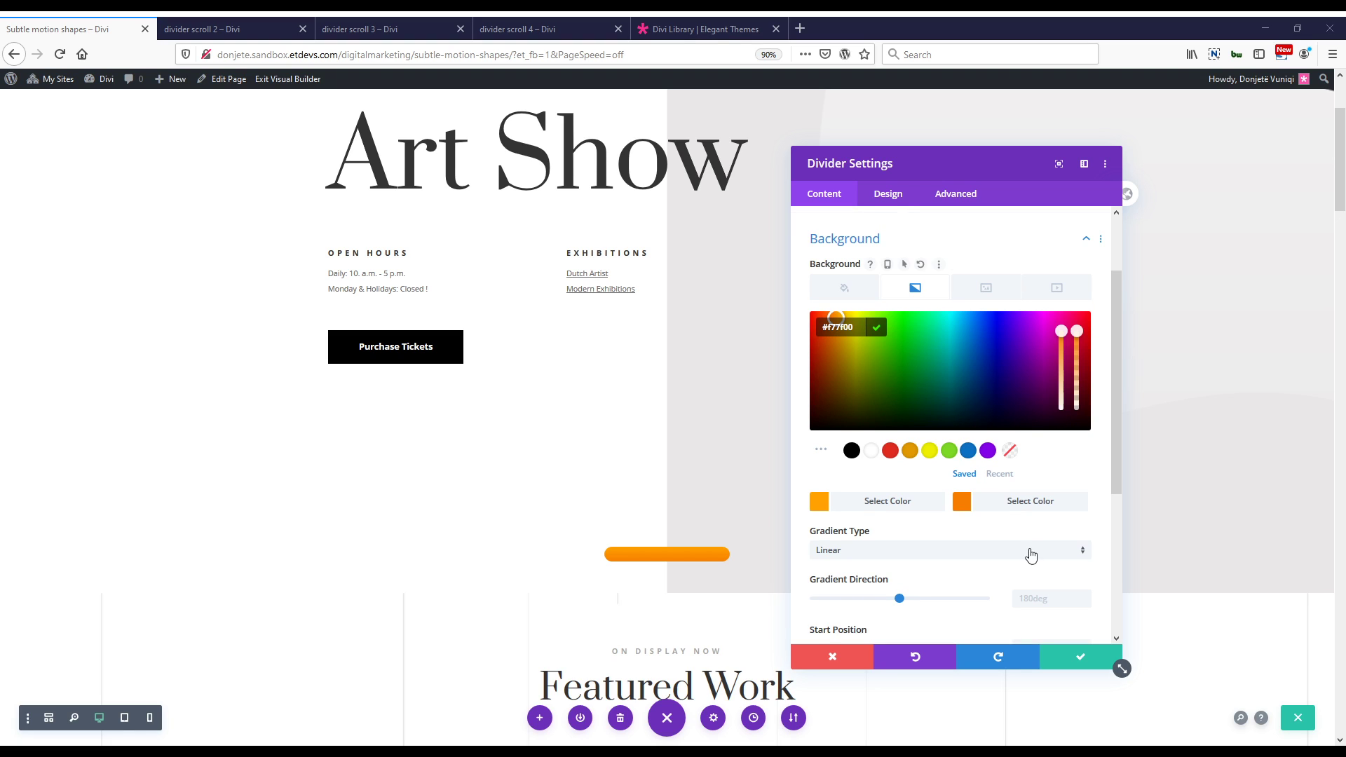
pyautogui.scroll(-2, 1030, 555)
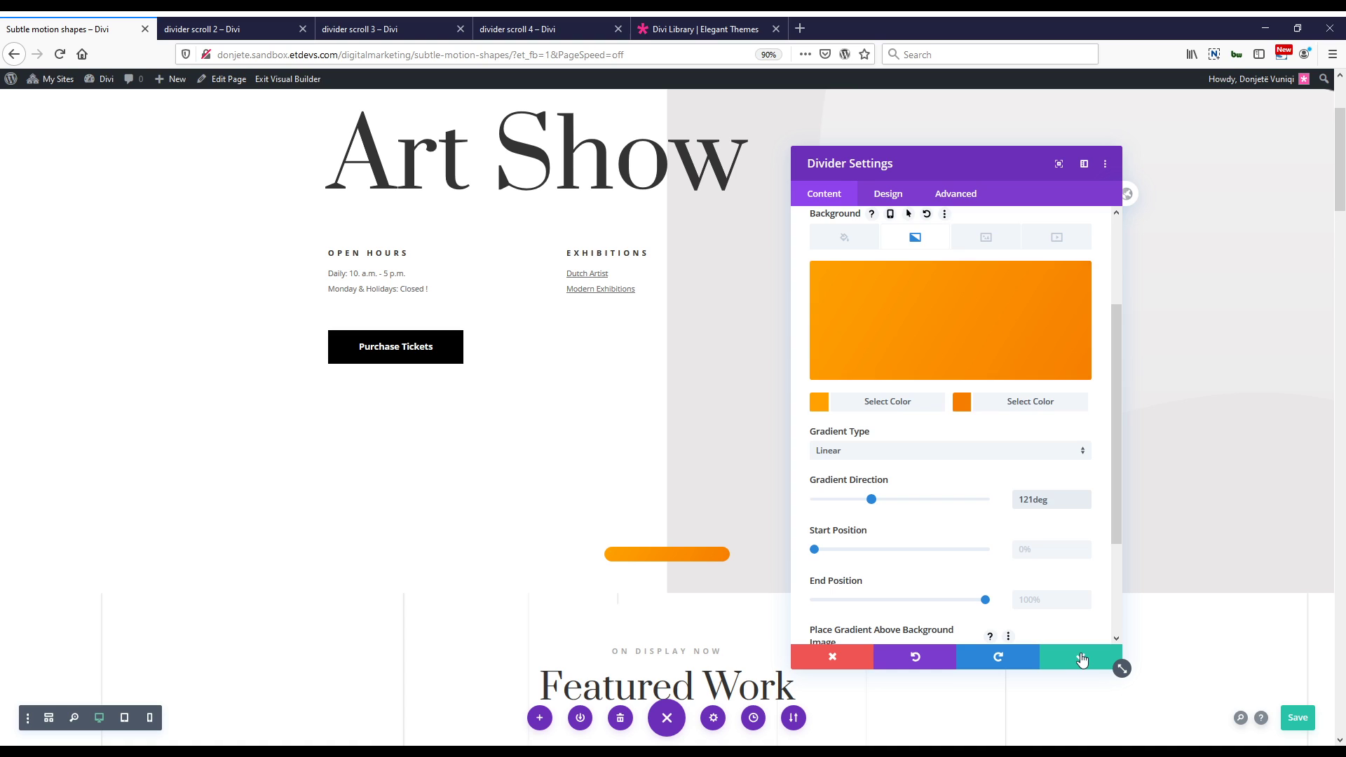
pyautogui.click(1082, 660)
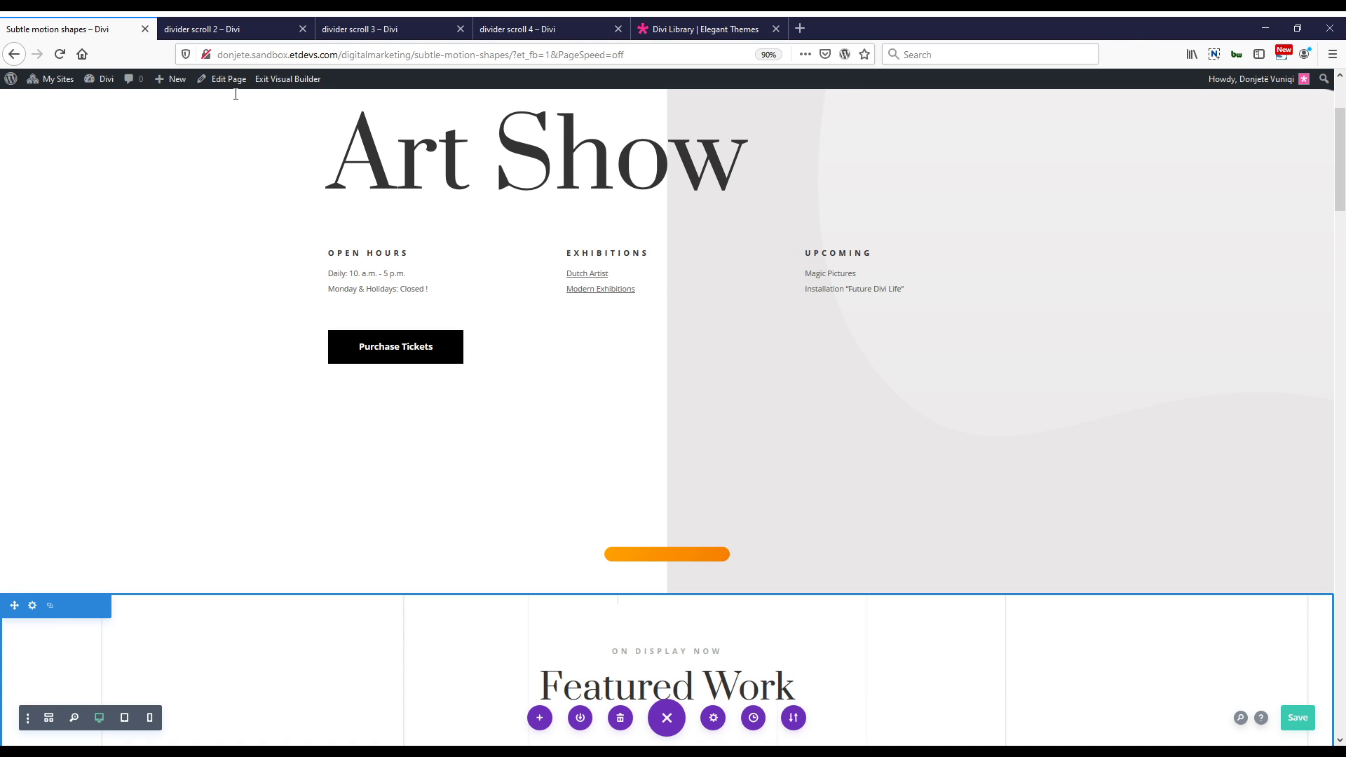
# Exit the Visual Builder and reopen it on the Subtle motion shapes page, showing the orange divider.
pyautogui.click(281, 79)
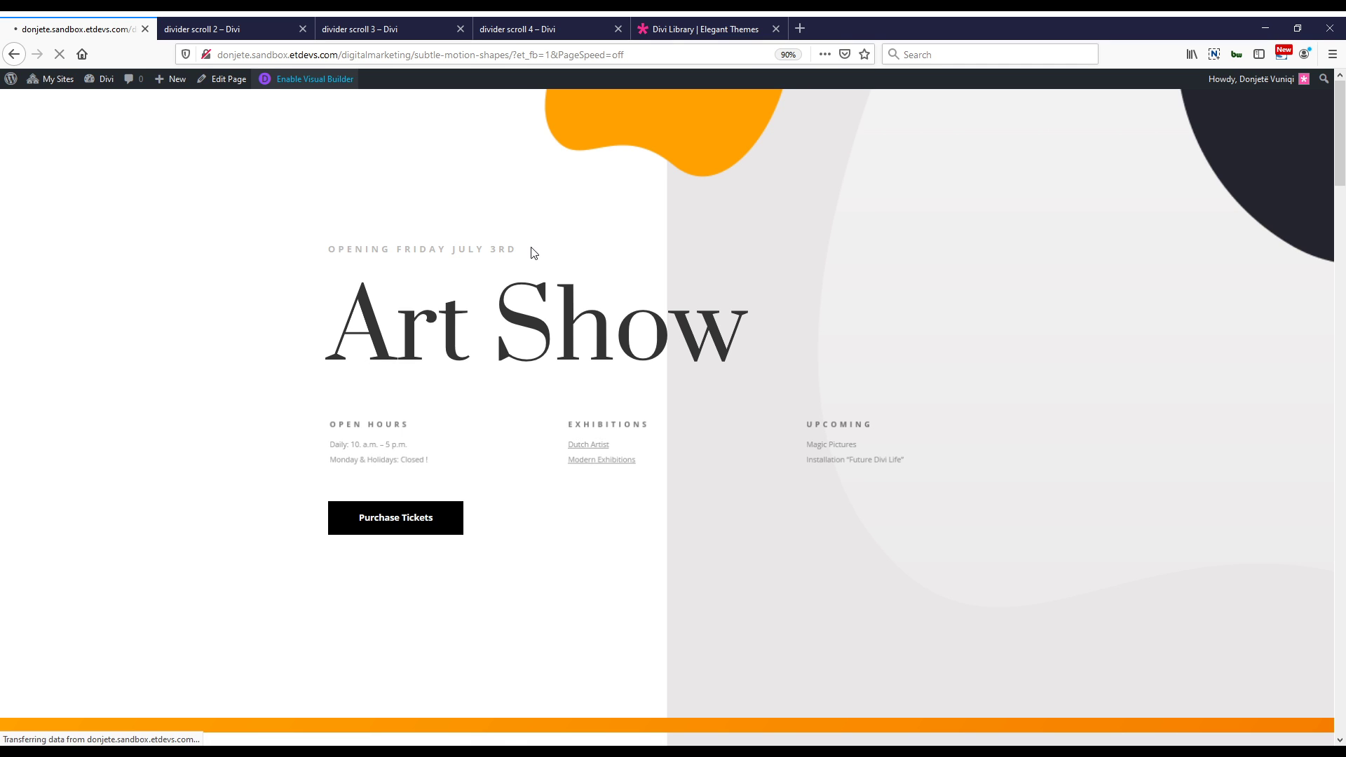
pyautogui.scroll(-3, 681, 458)
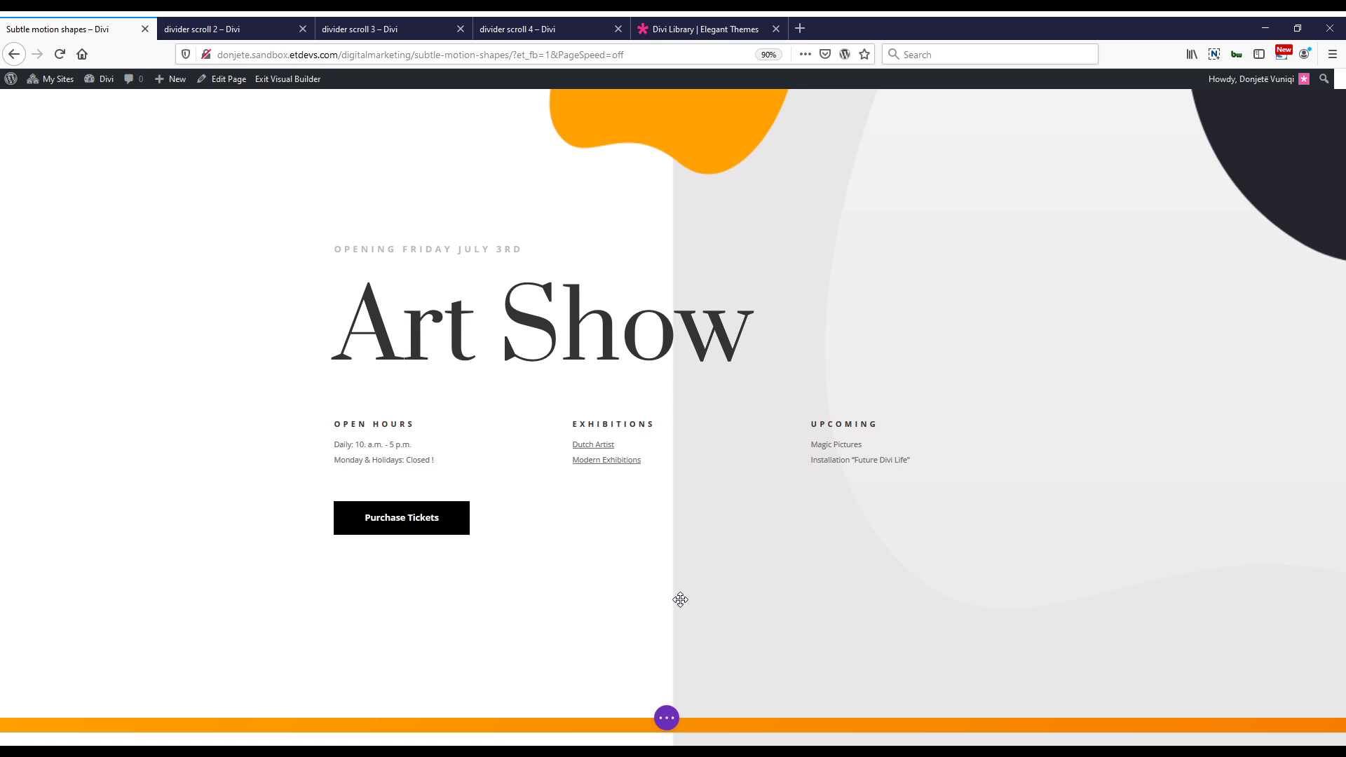
pyautogui.scroll(-3, 680, 600)
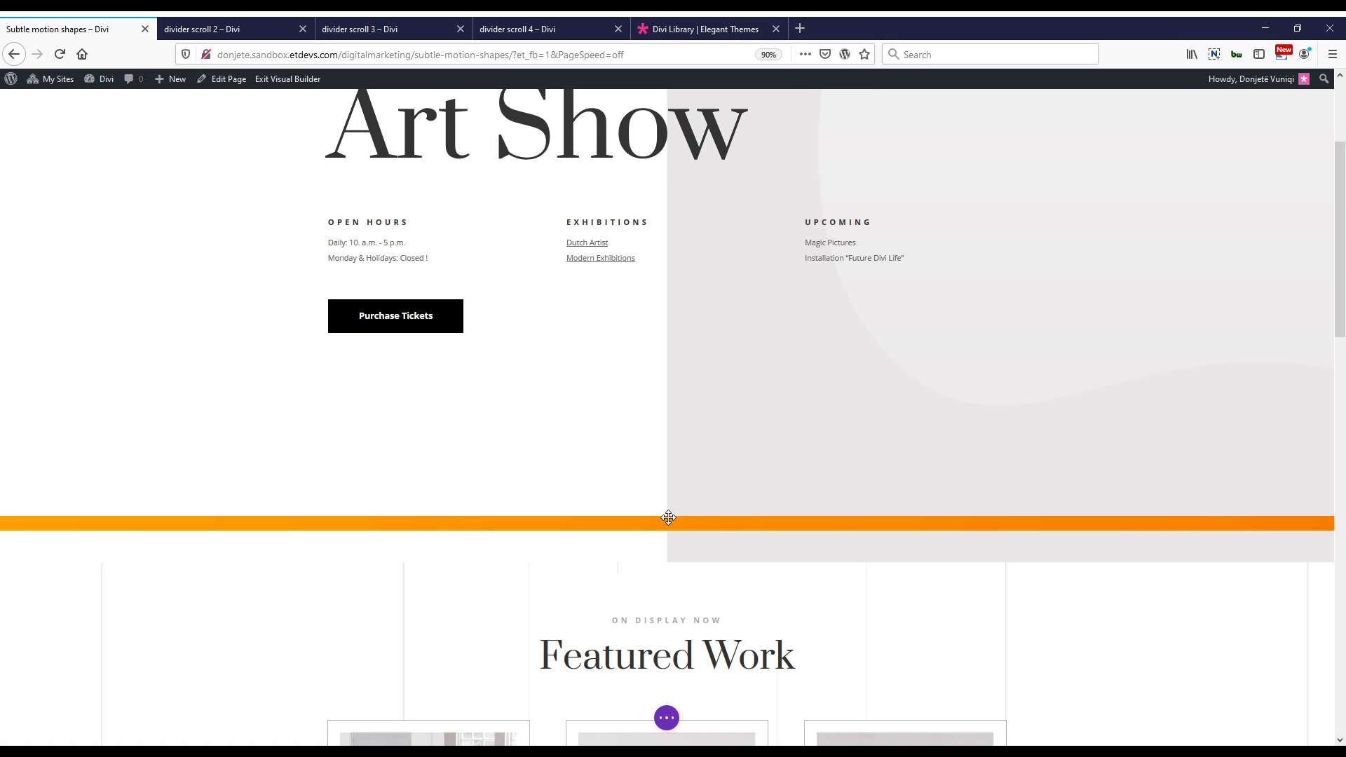
# Set the orange divider's width to 200px and align the module to the center.
pyautogui.moveTo(647, 526)
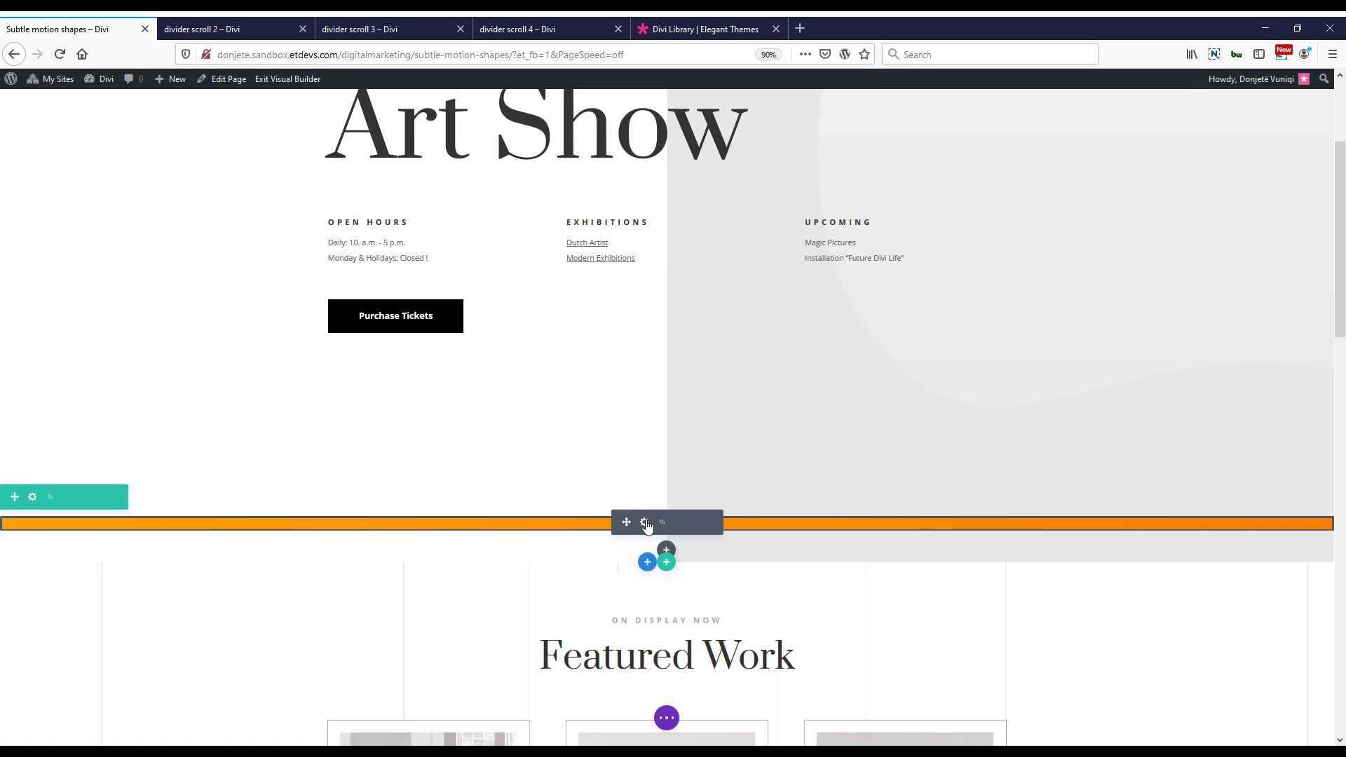
pyautogui.click(645, 523)
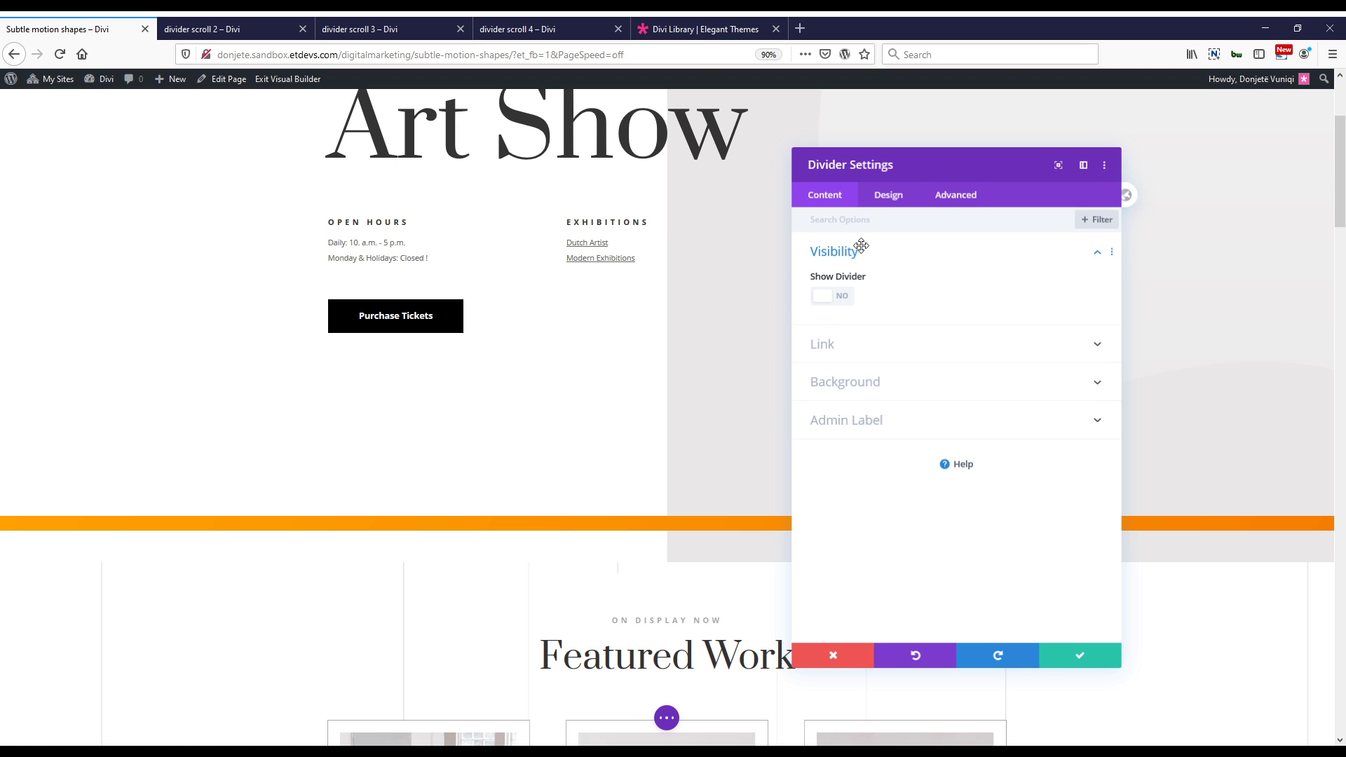
pyautogui.click(889, 195)
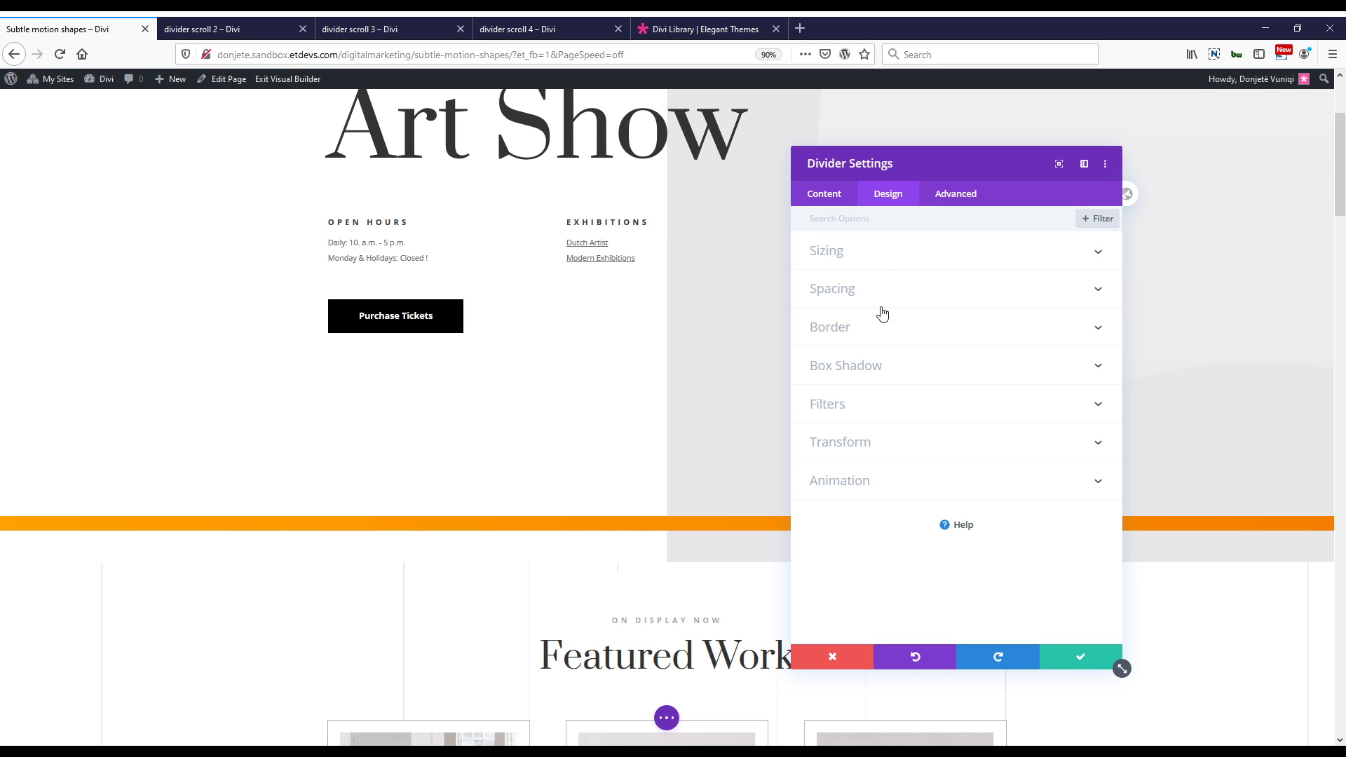
pyautogui.click(873, 254)
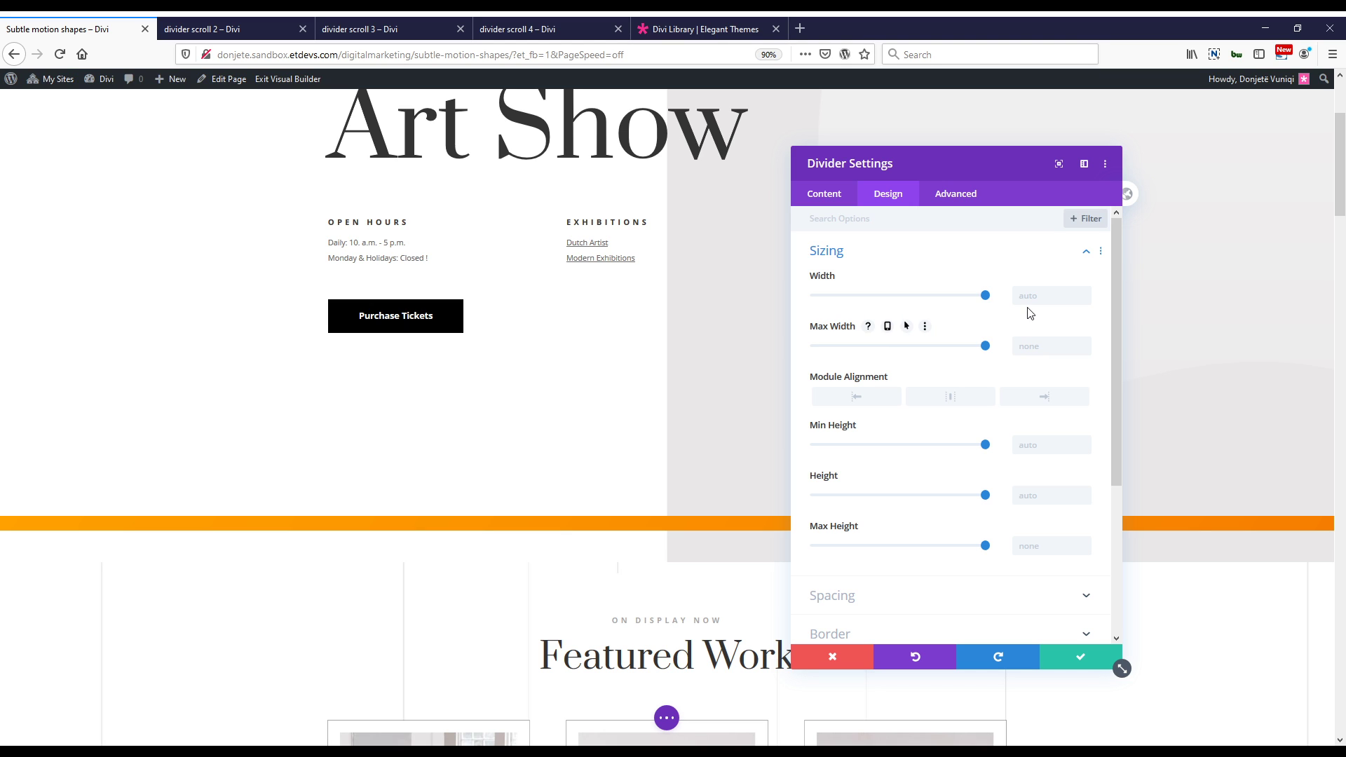
pyautogui.click(1038, 287)
pyautogui.write('200')
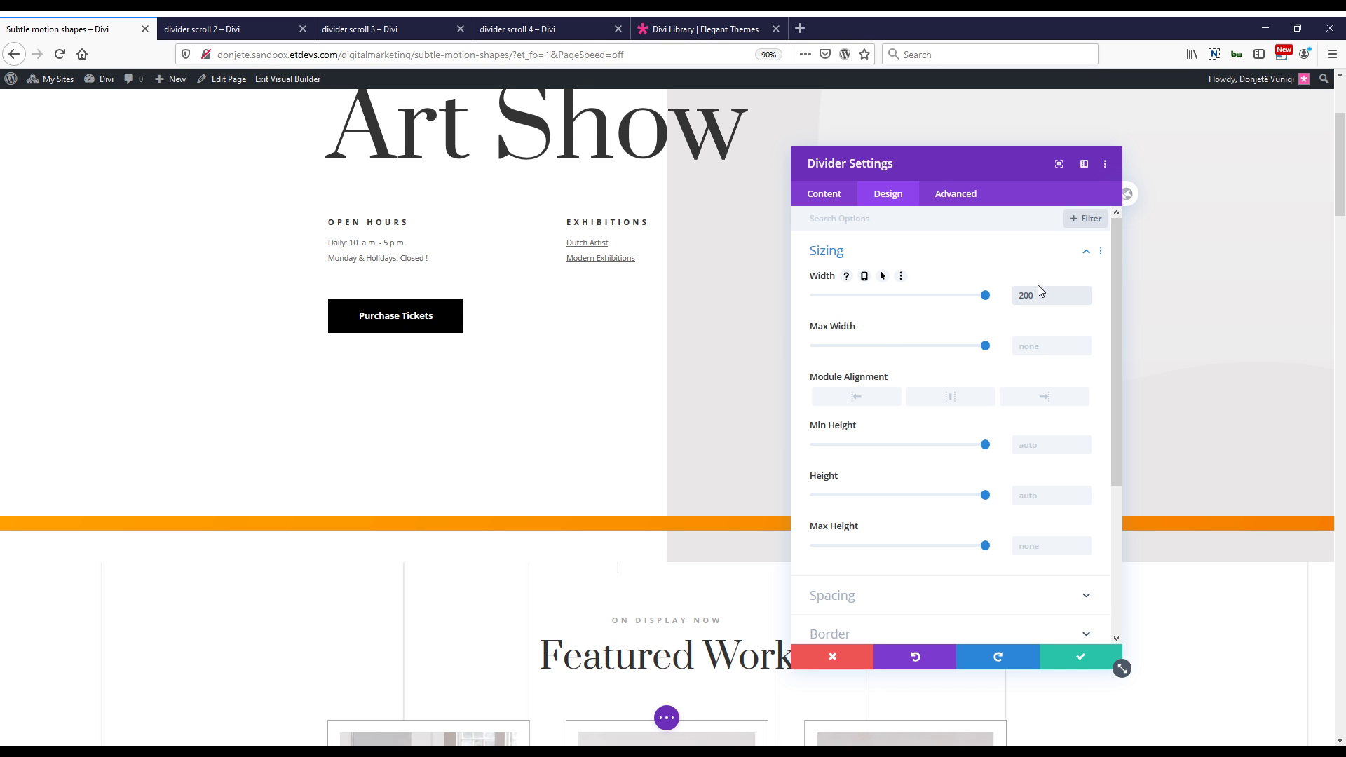
pyautogui.click(950, 397)
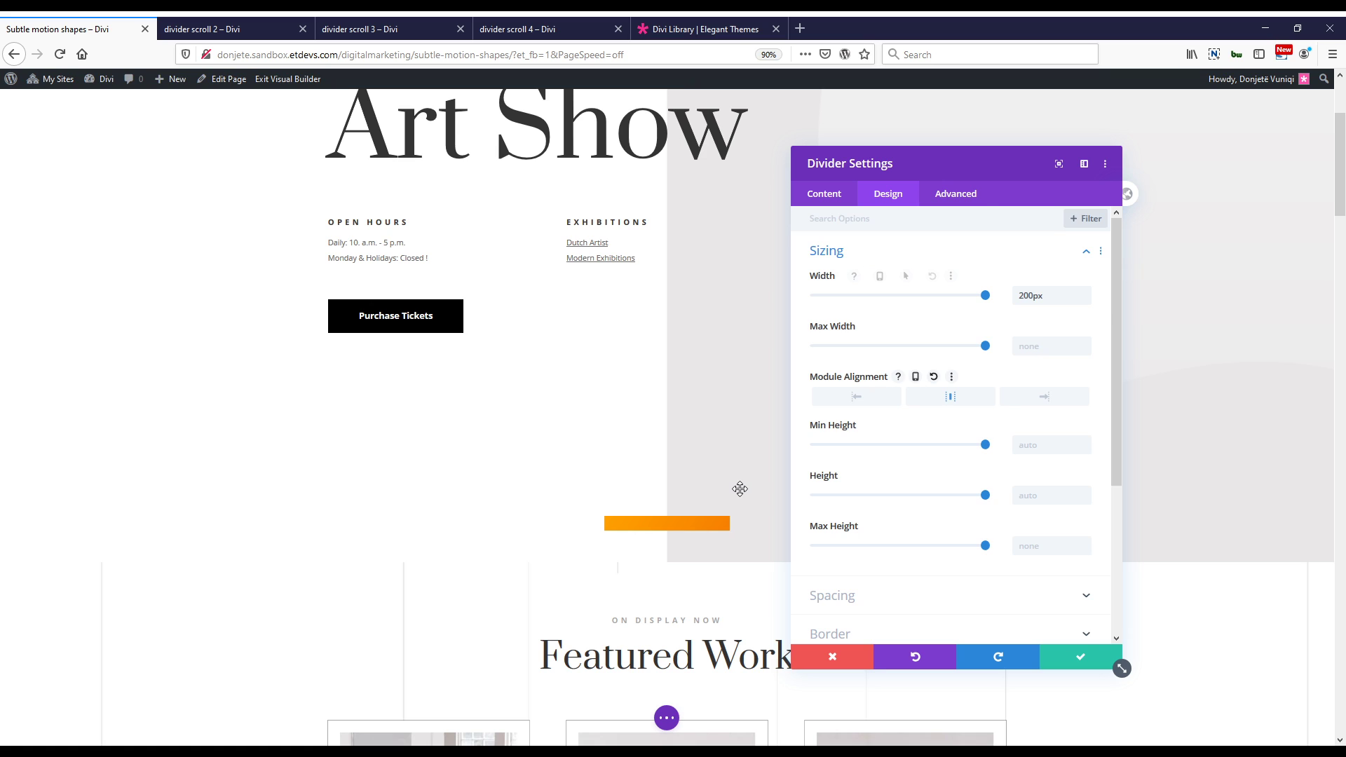
# Give the orange divider linked top and bottom padding of 100px.
pyautogui.scroll(-2, 875, 472)
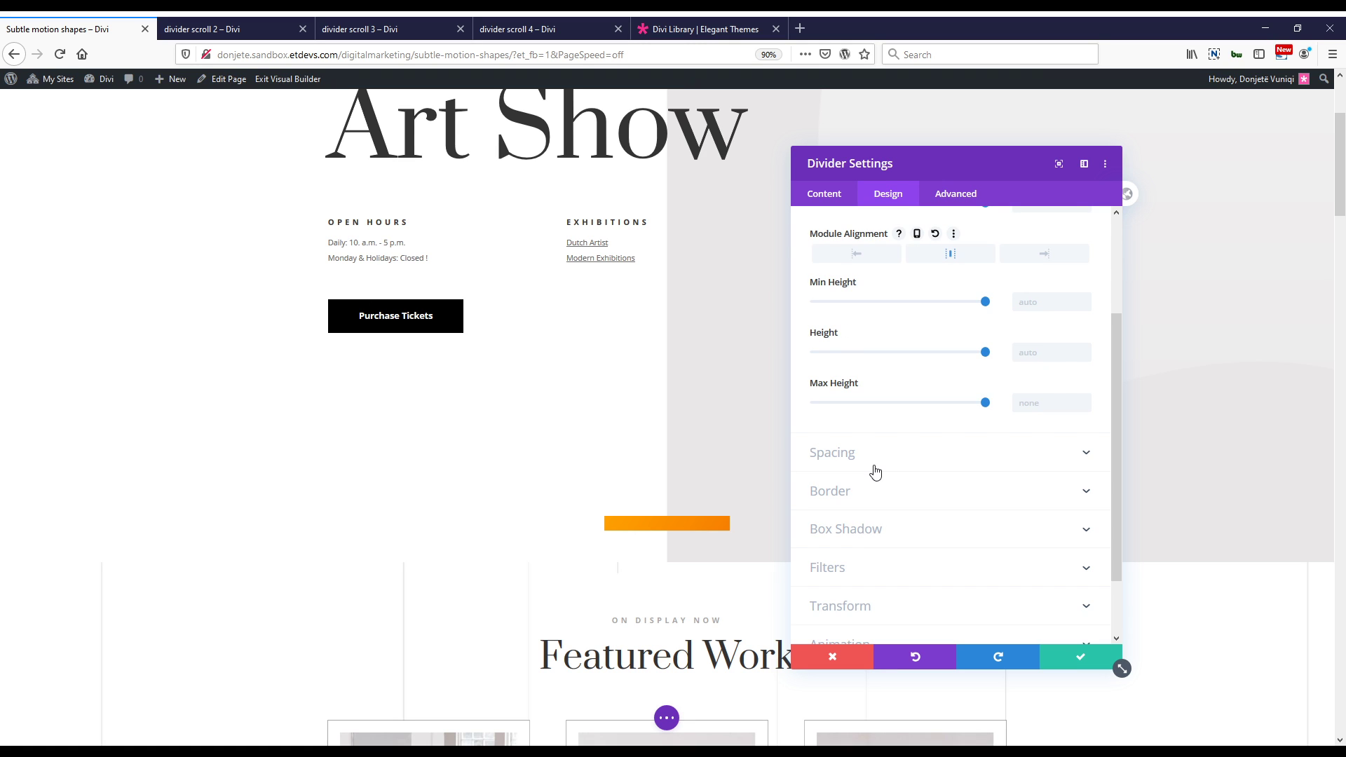
pyautogui.click(875, 467)
pyautogui.click(847, 359)
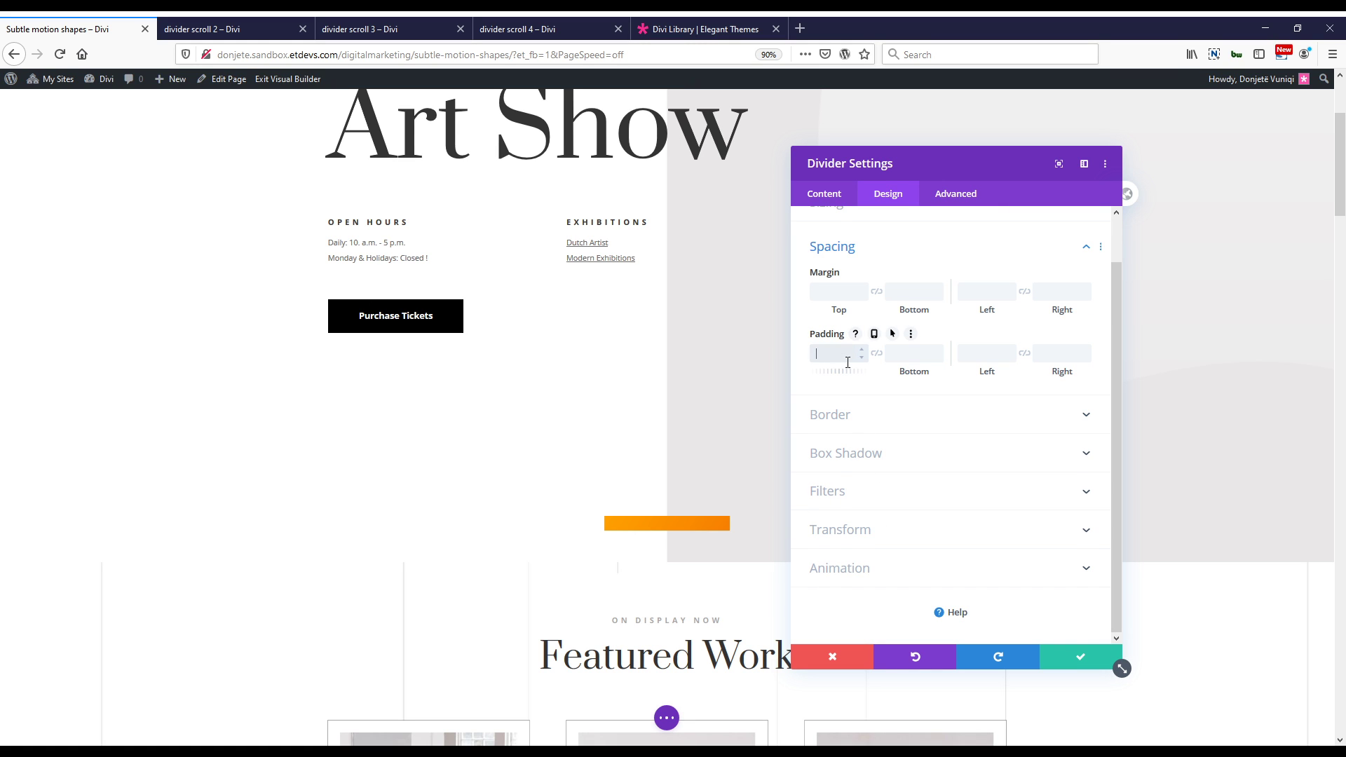
pyautogui.write('100')
pyautogui.click(875, 353)
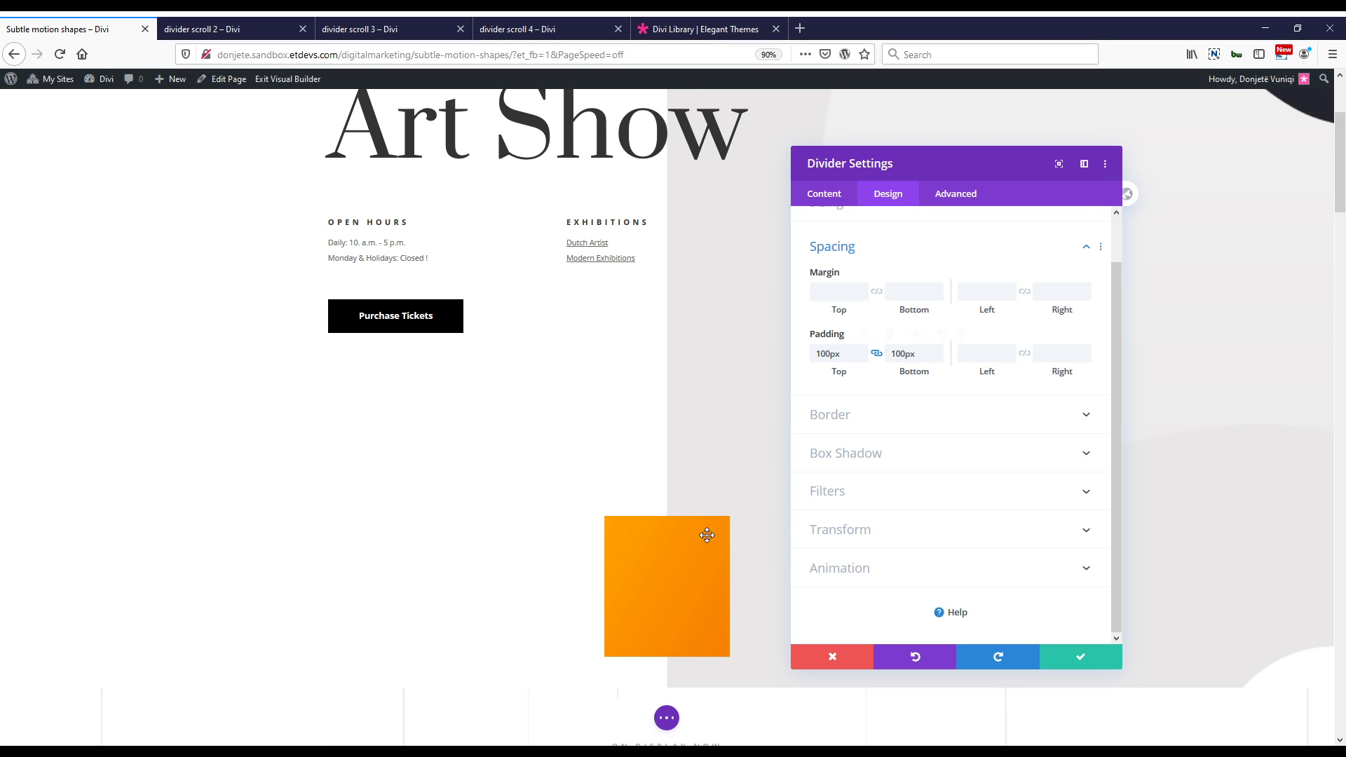
# Check the orange divider's padding and width settings.
pyautogui.scroll(-1, 707, 535)
pyautogui.scroll(1, 895, 361)
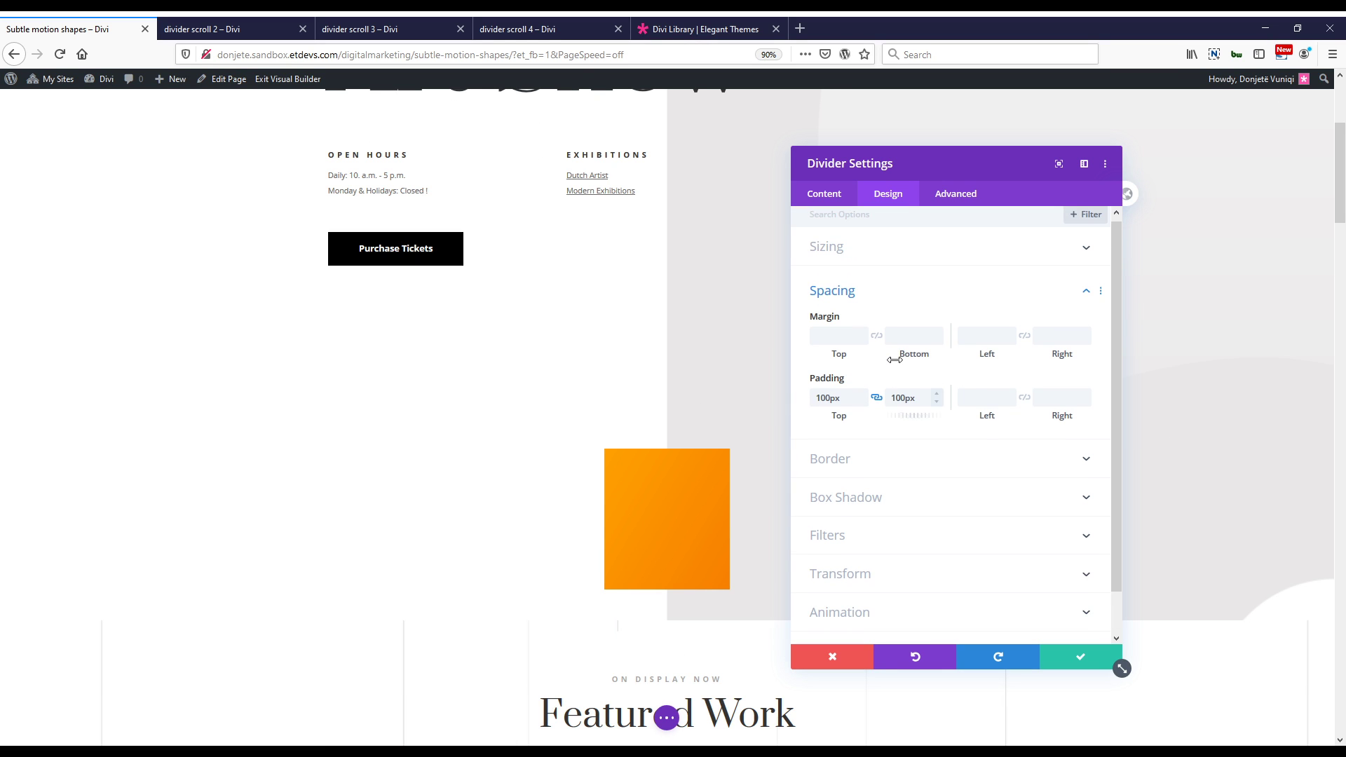
pyautogui.moveTo(844, 401); pyautogui.dragTo(812, 399)
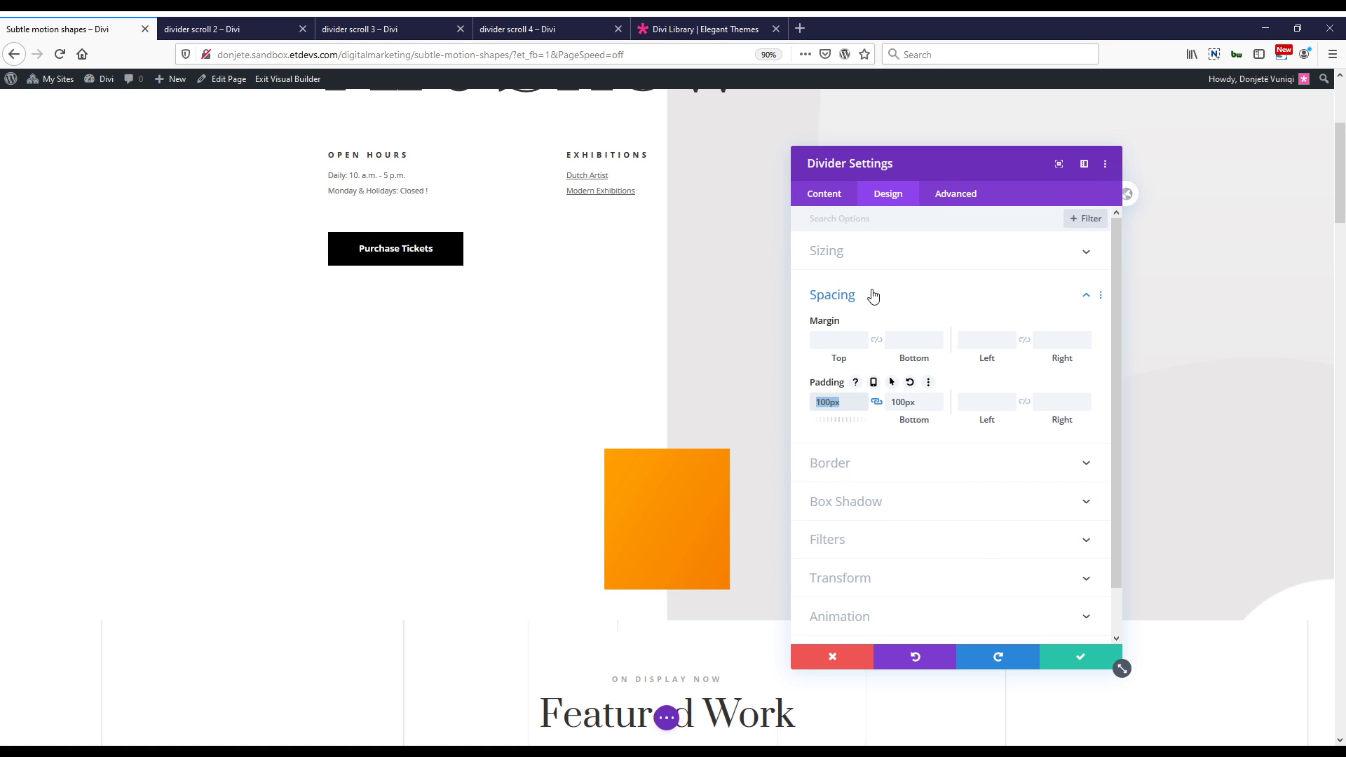
pyautogui.click(872, 258)
pyautogui.click(1060, 298)
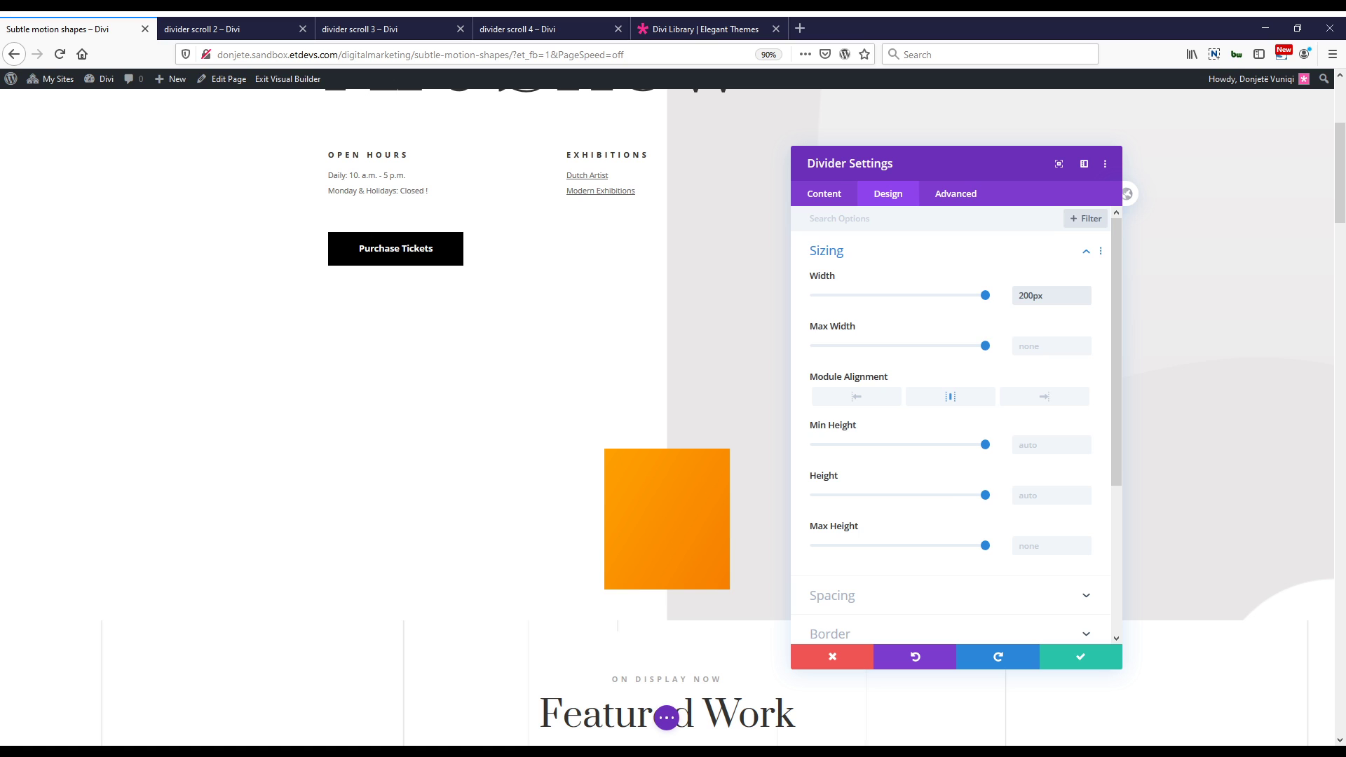
# Enable horizontal motion on the orange divider with starting offset -1 at 30%, mid offset 0 at 50% and ending offset 20.
pyautogui.click(952, 194)
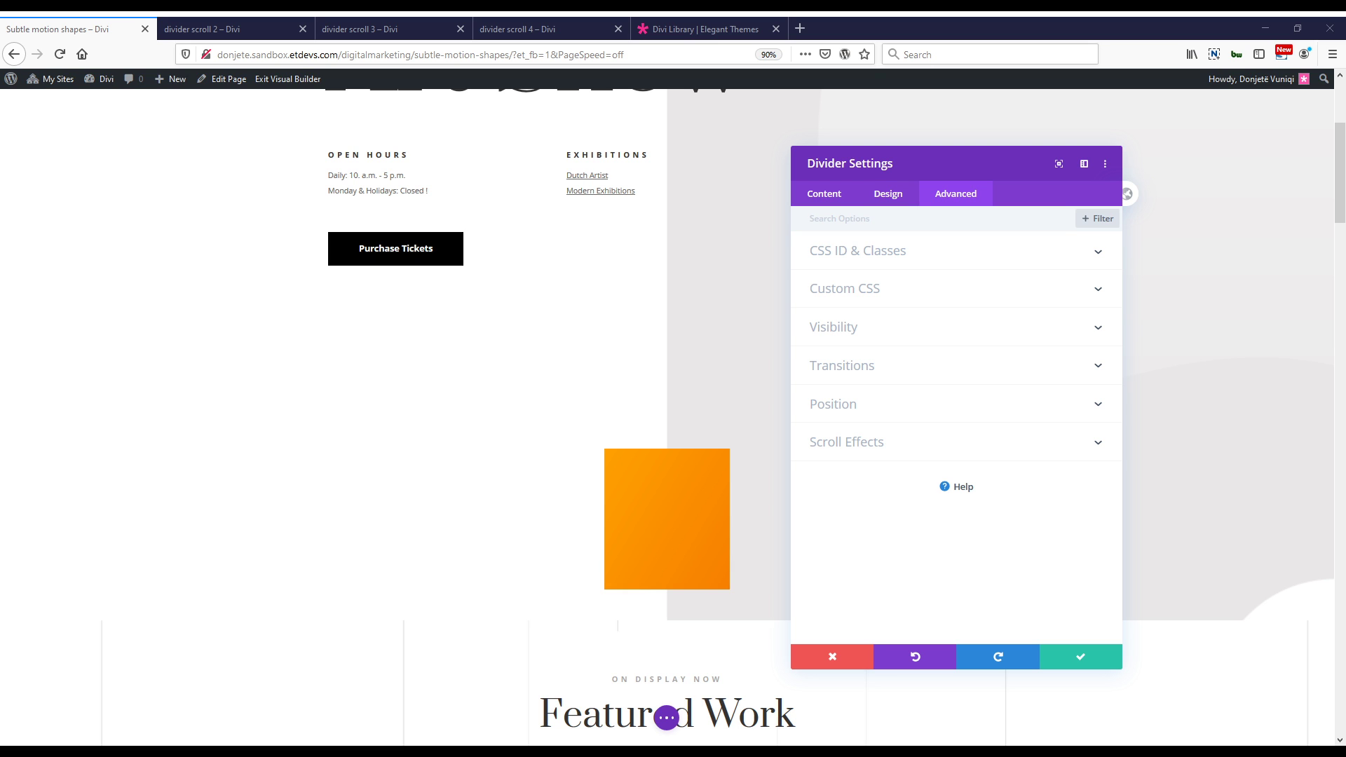
pyautogui.click(925, 442)
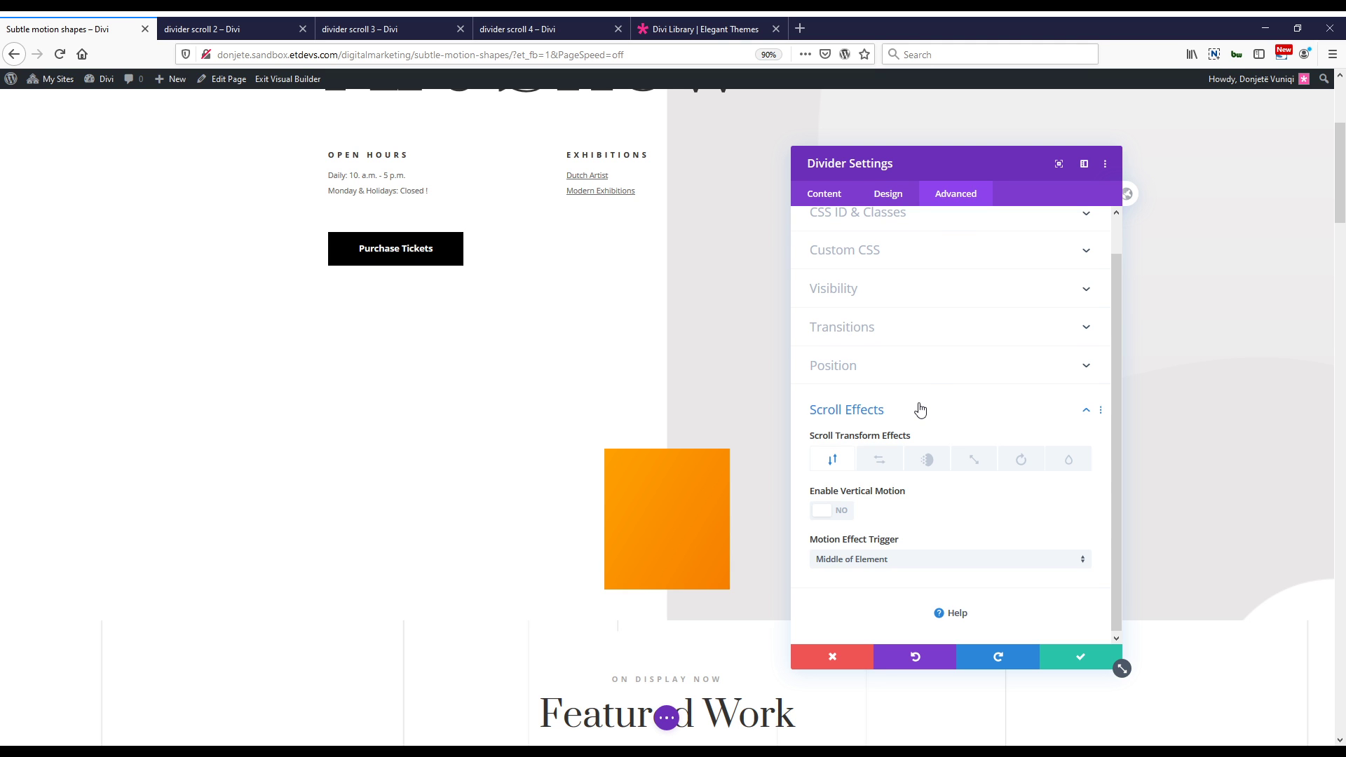
pyautogui.click(877, 469)
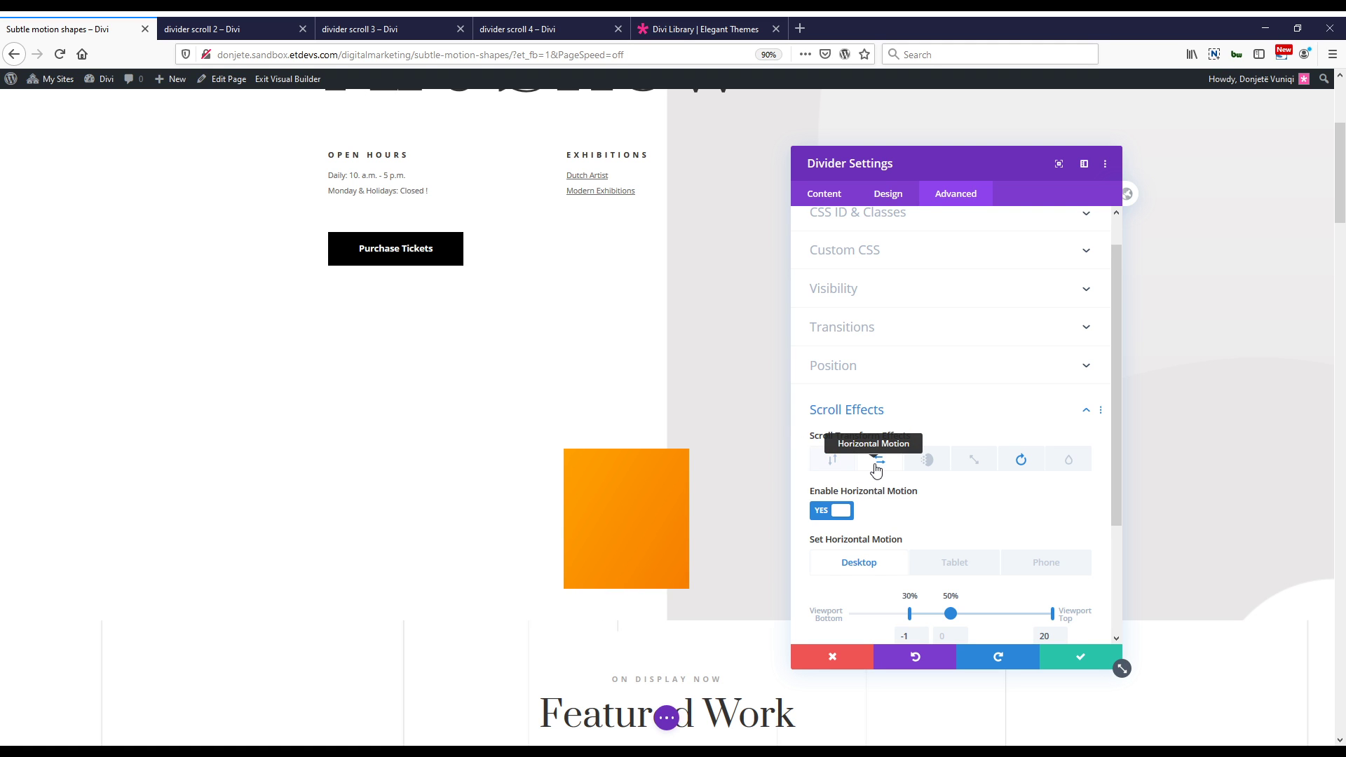
pyautogui.scroll(-2, 965, 539)
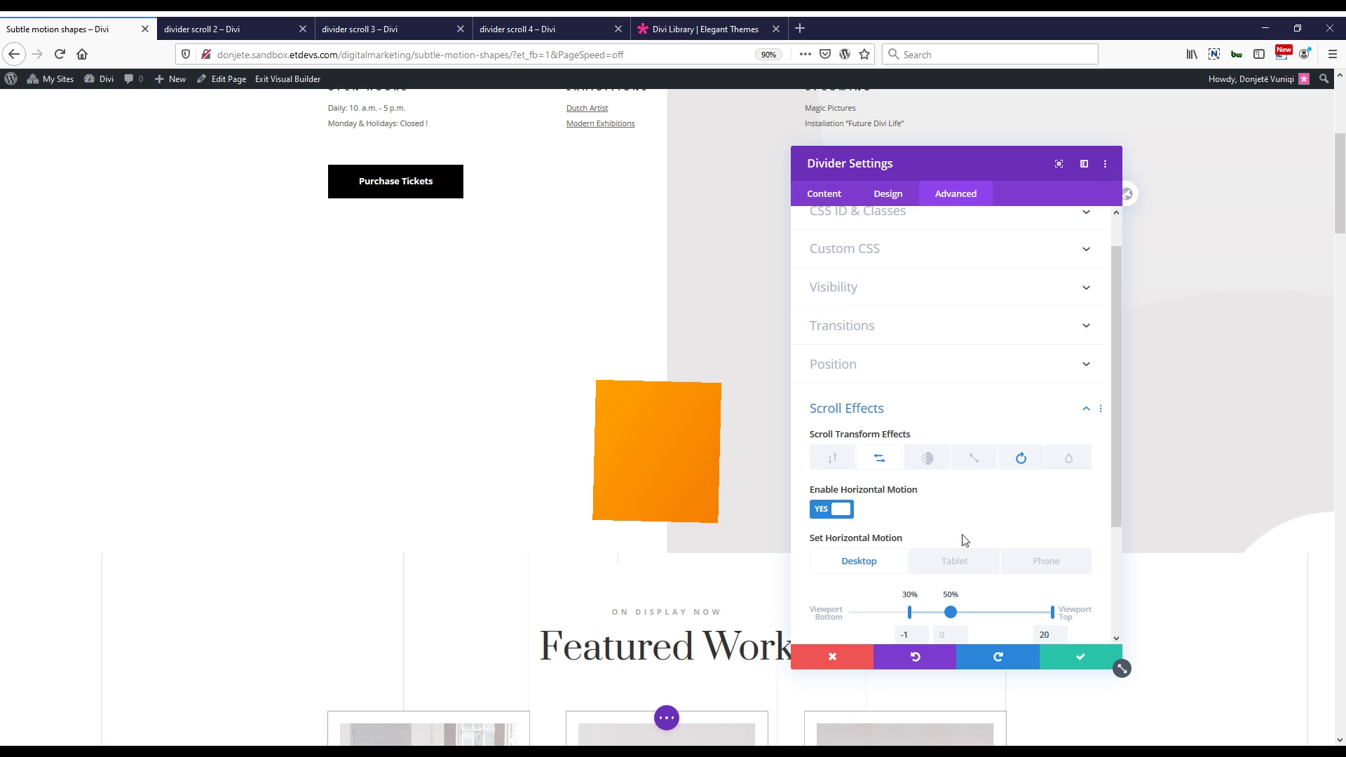
pyautogui.scroll(-2, 965, 540)
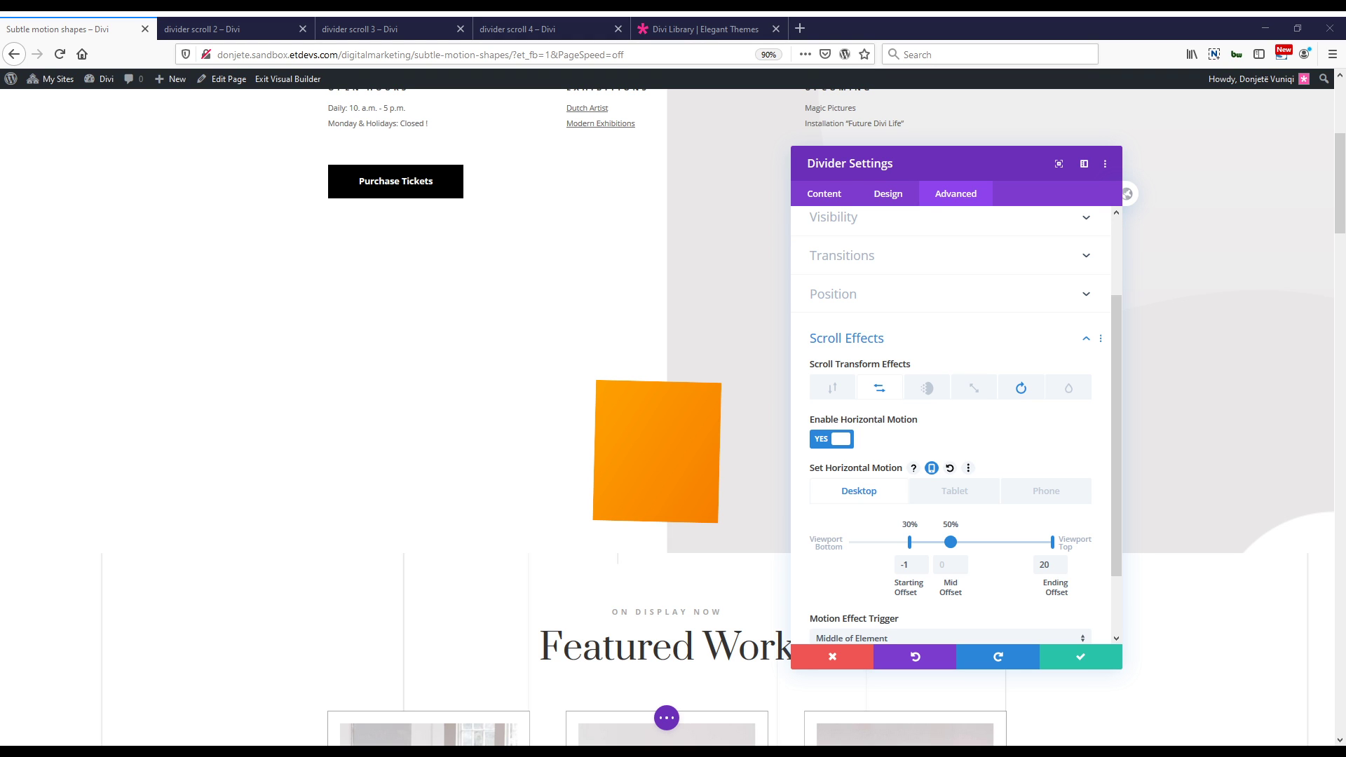
pyautogui.click(1043, 565)
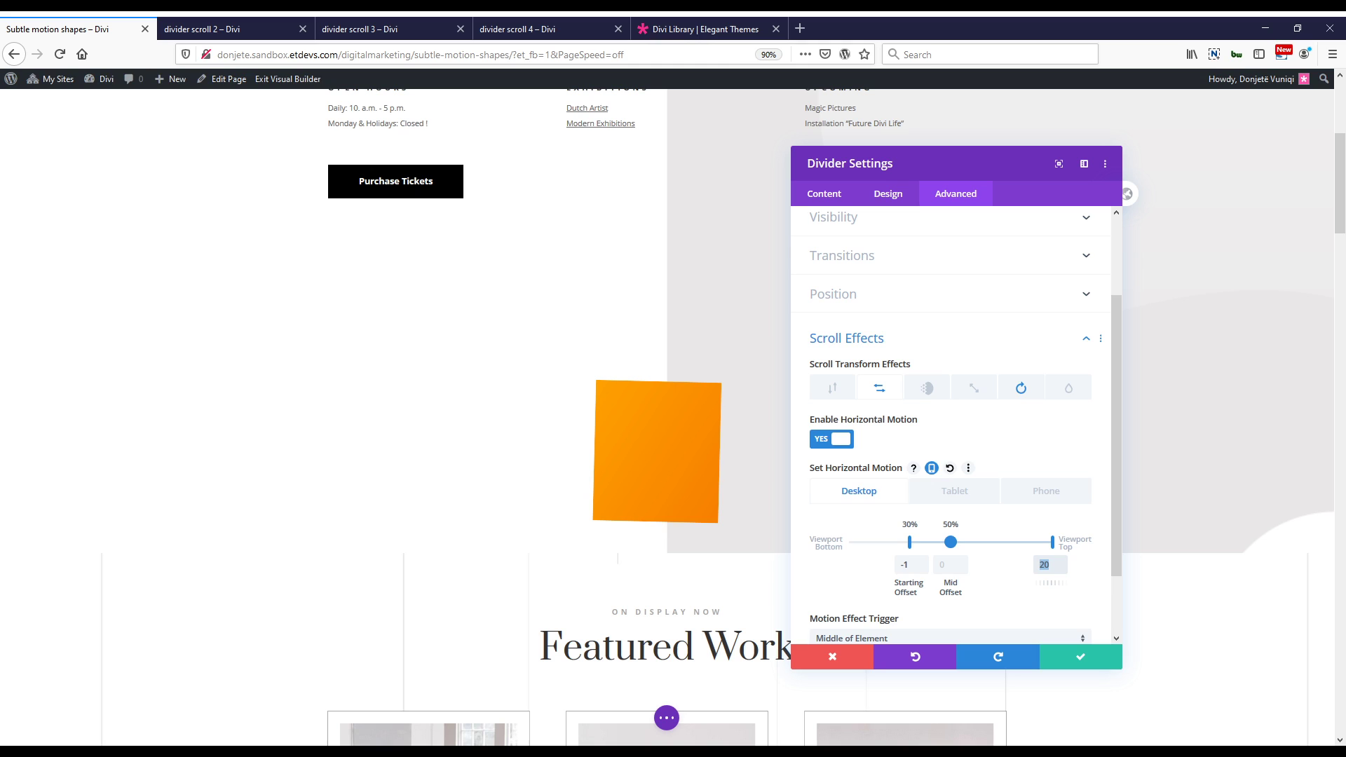
# Enable rotating on the orange divider with 0° at 46%, 50° at 75% and 90° at the end, and save its settings.
pyautogui.click(1021, 388)
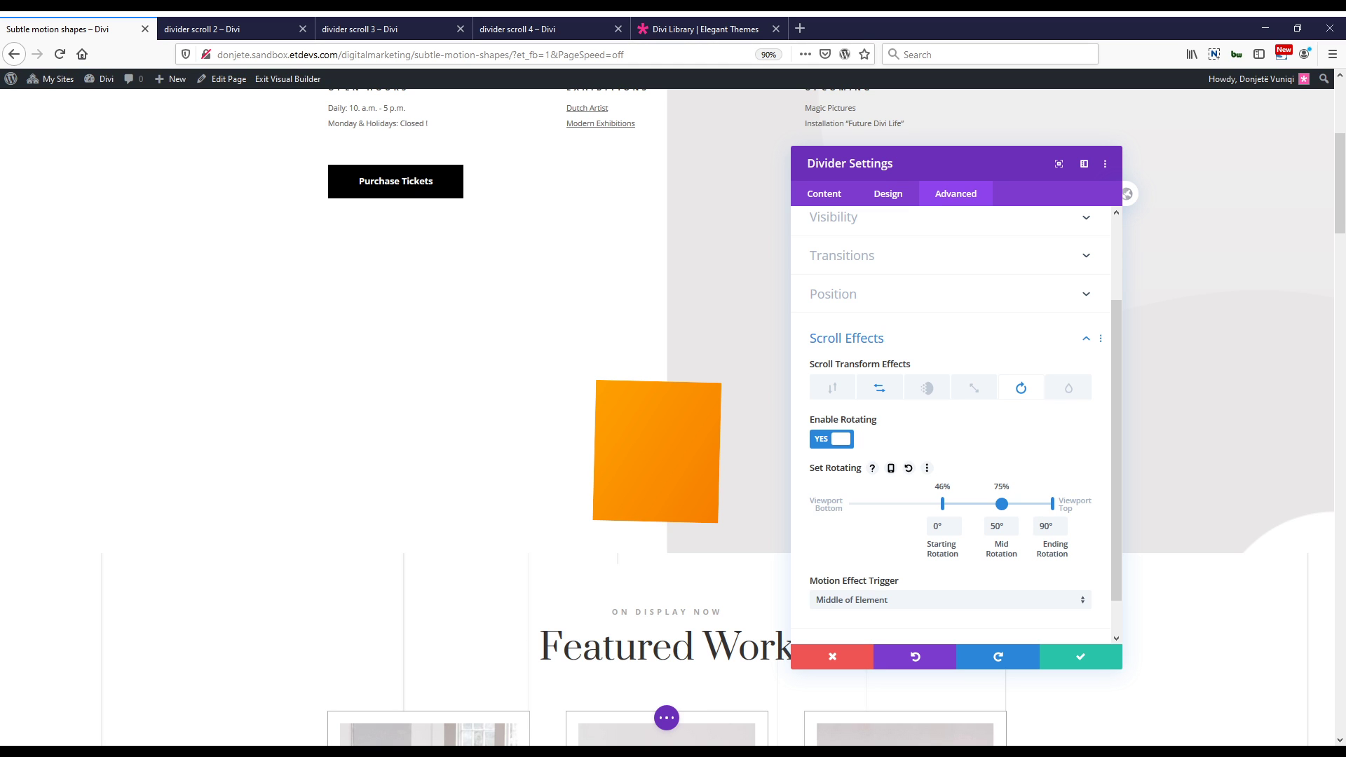
pyautogui.click(1080, 656)
pyautogui.moveTo(1341, 212); pyautogui.dragTo(1342, 243)
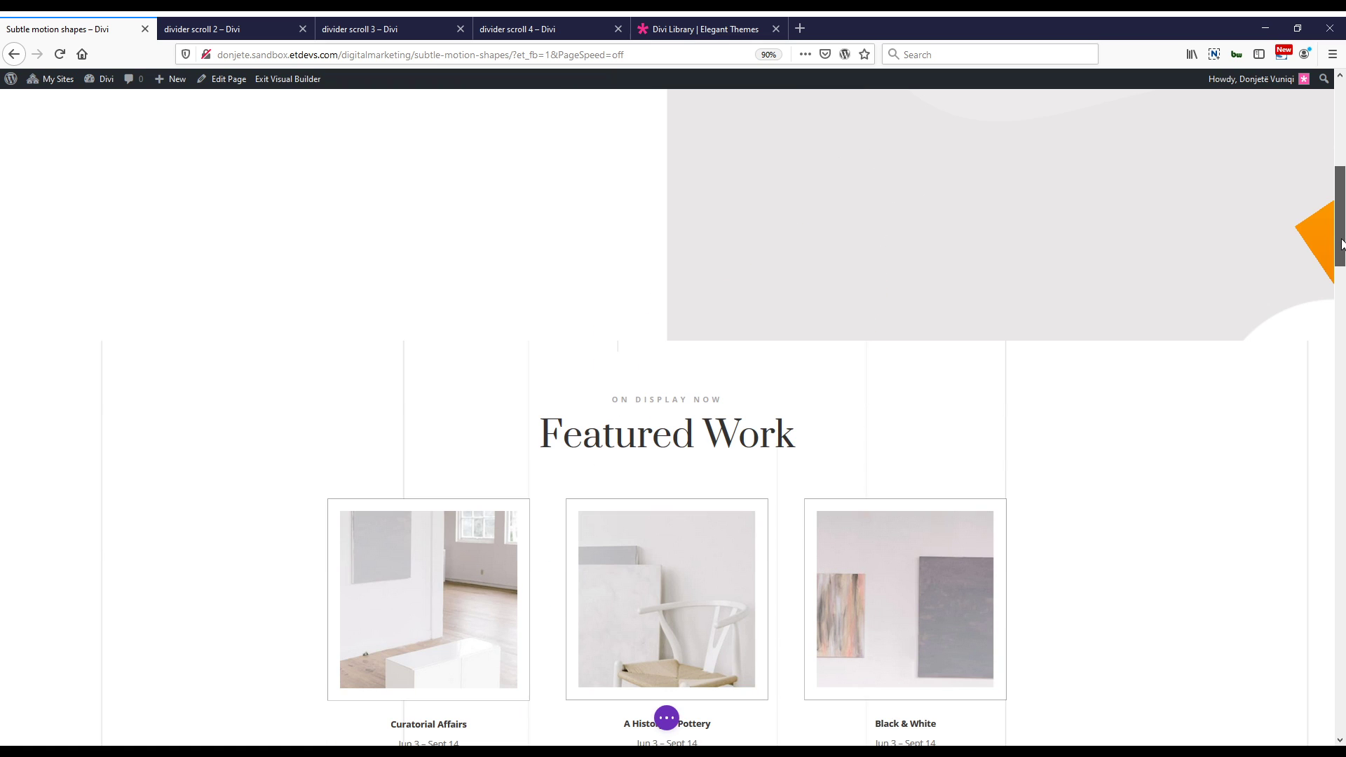
pyautogui.moveTo(1342, 244); pyautogui.dragTo(1342, 202)
# Duplicate the orange divider and open the settings of the lower copy.
pyautogui.moveTo(640, 472)
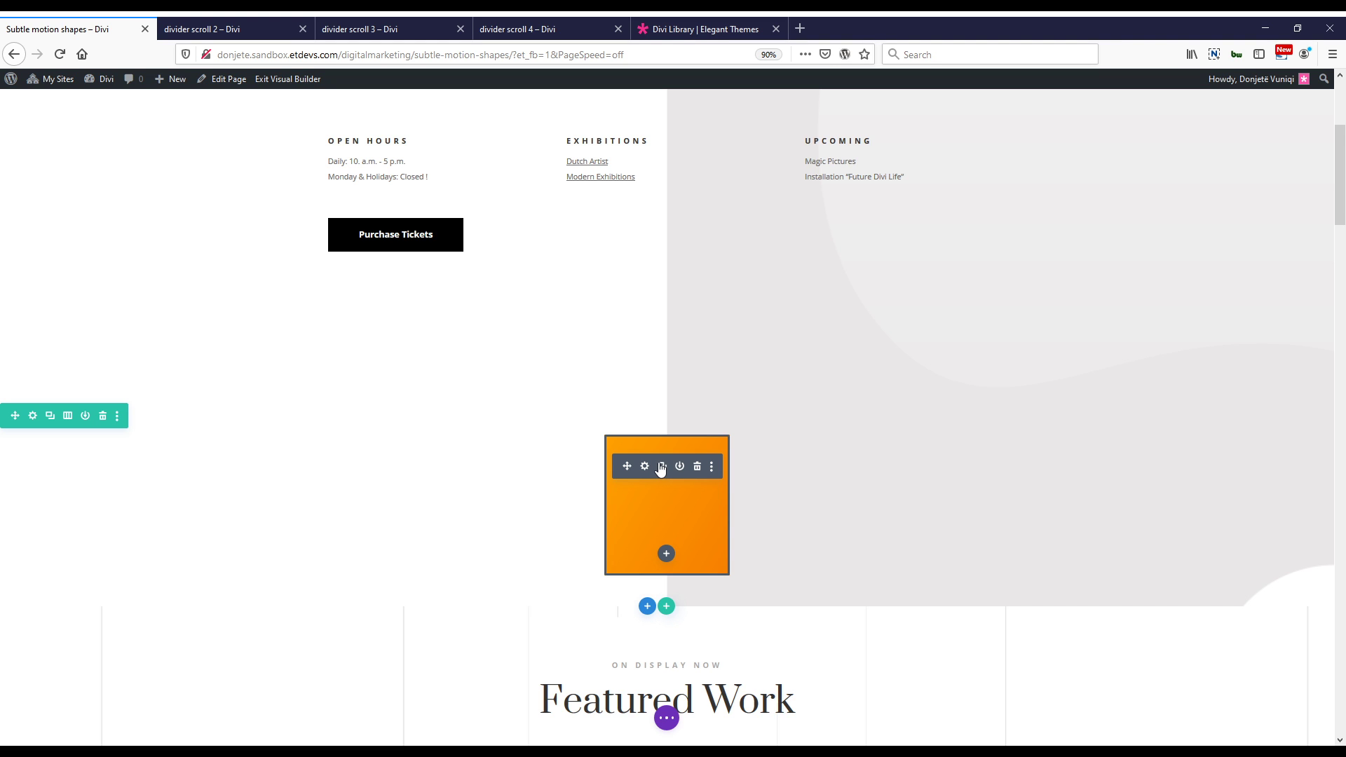
pyautogui.click(661, 467)
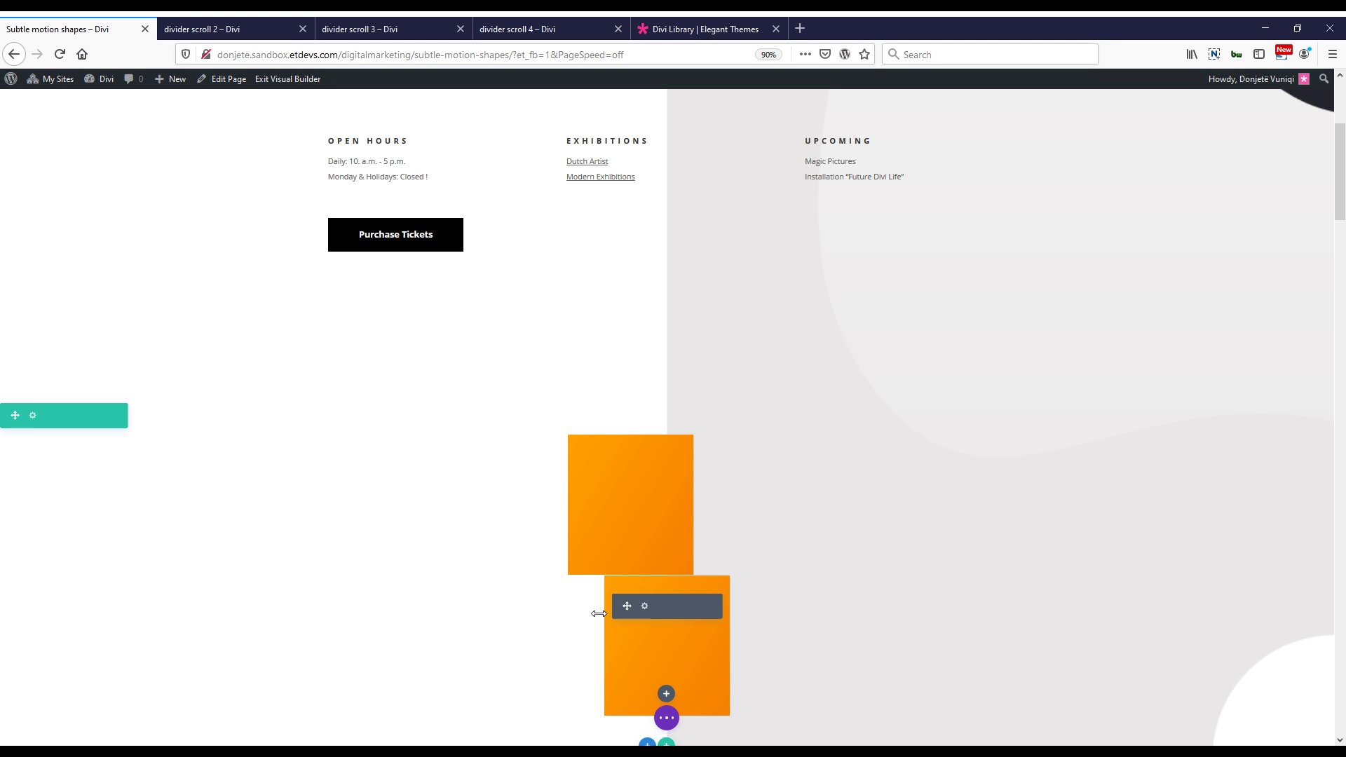
pyautogui.click(644, 607)
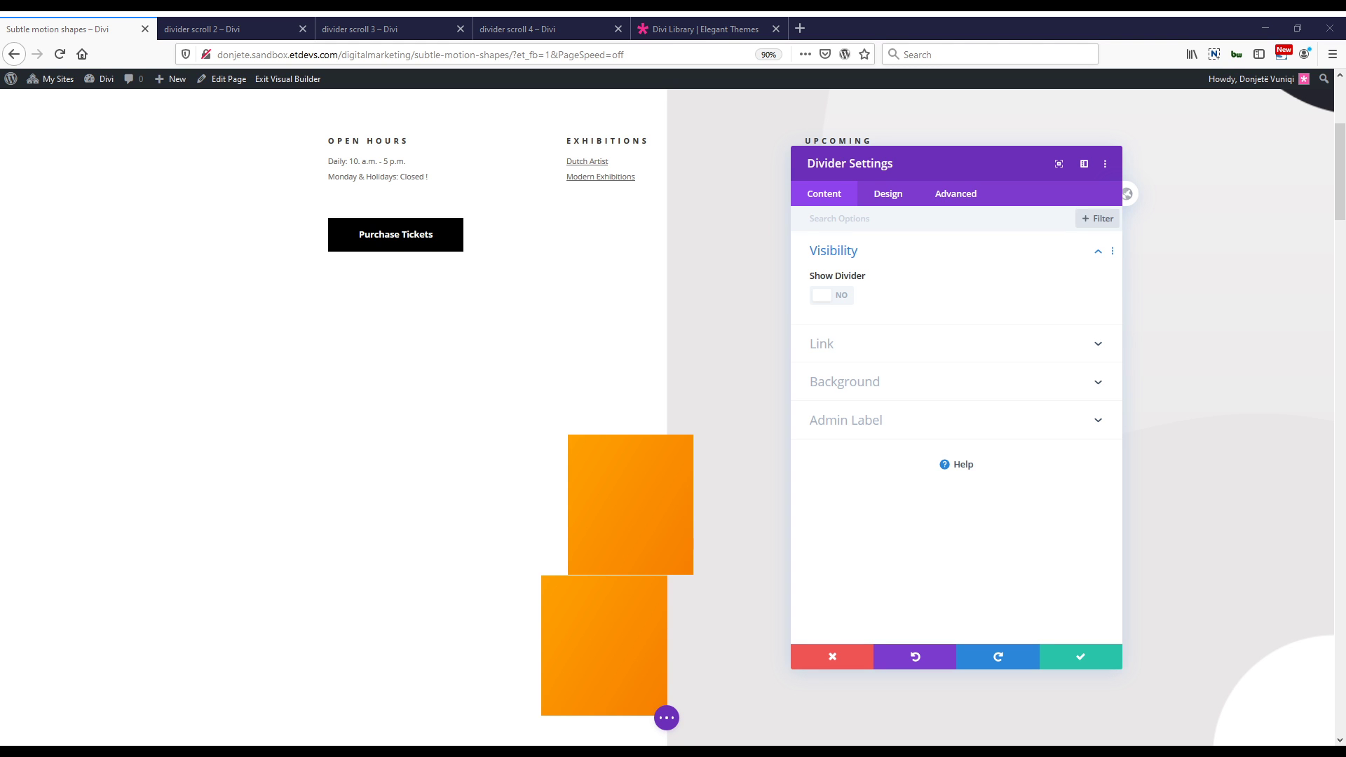
# Change the lower divider's background gradient colors to #24252d and #16161c.
pyautogui.click(935, 384)
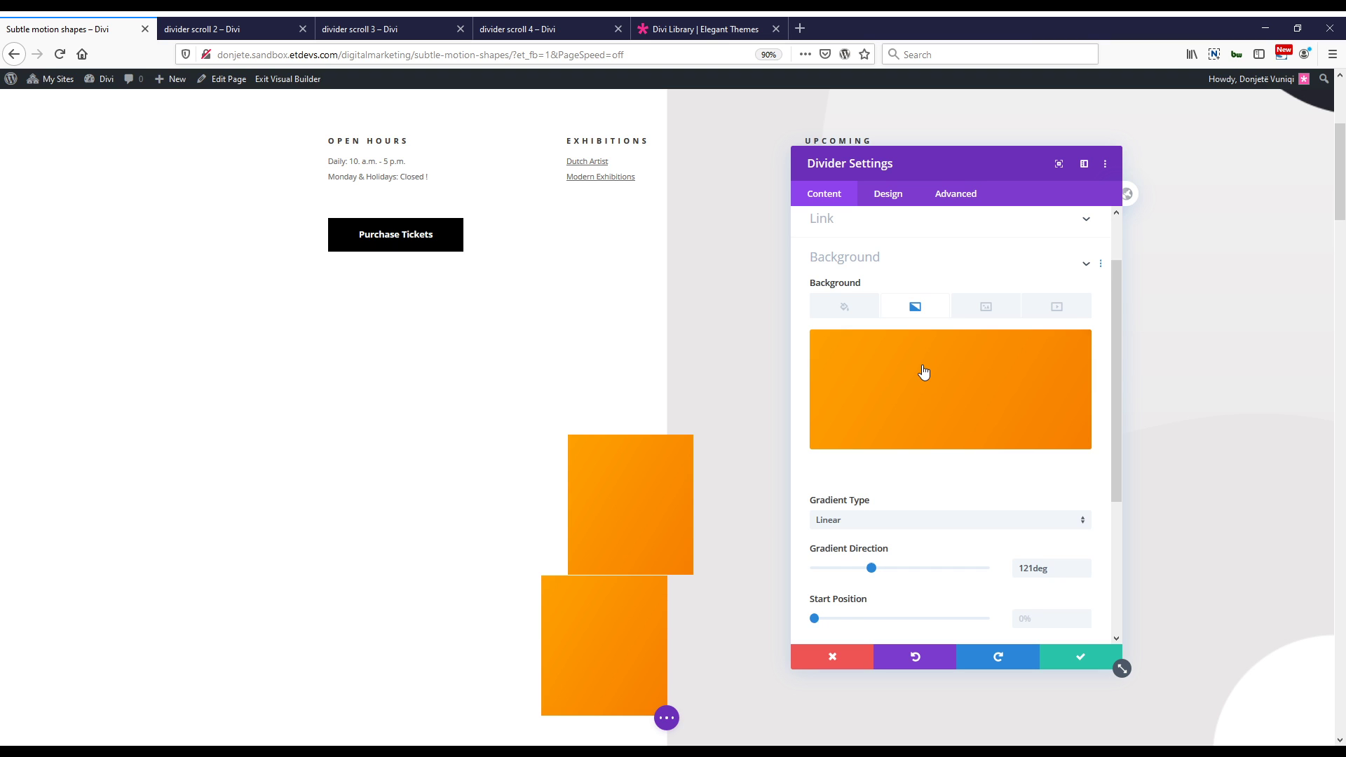
pyautogui.click(924, 372)
pyautogui.click(842, 313)
pyautogui.write('#24252d')
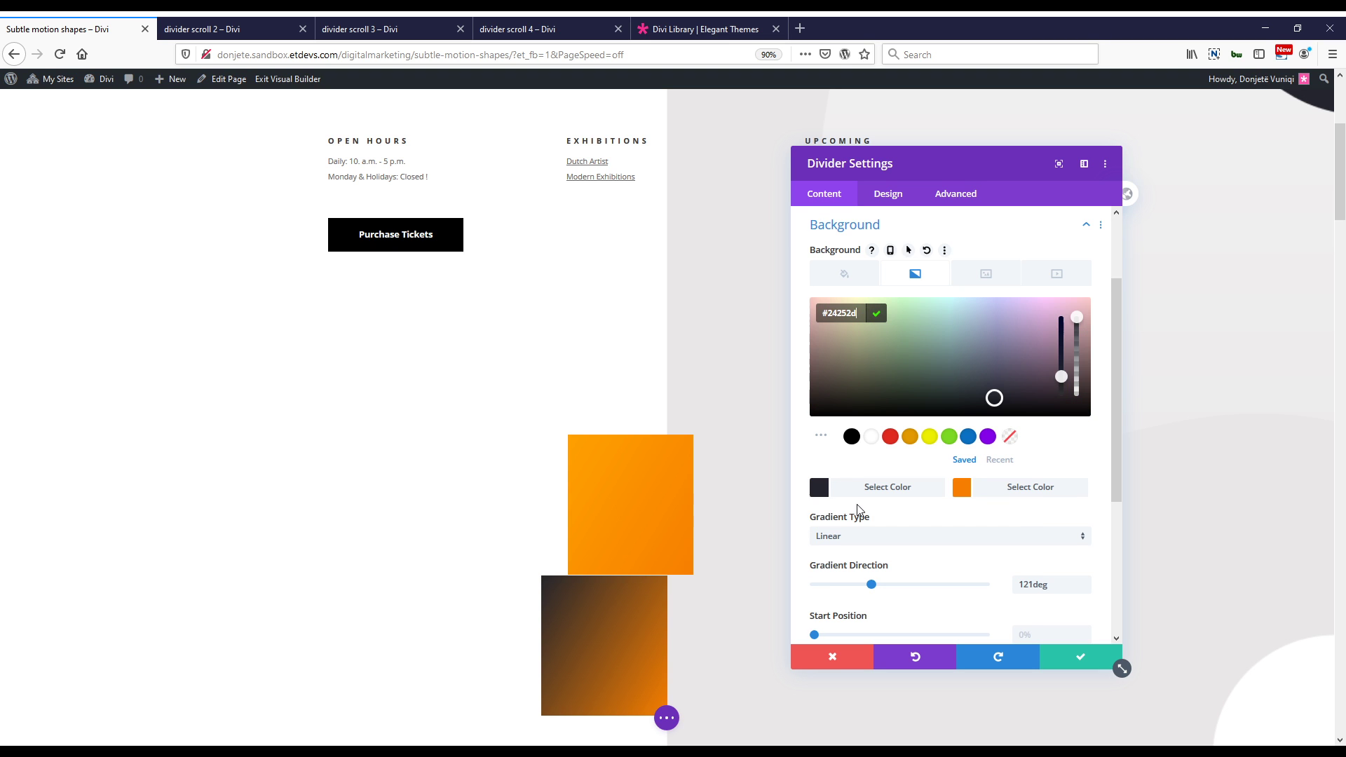
pyautogui.click(962, 488)
pyautogui.click(862, 322)
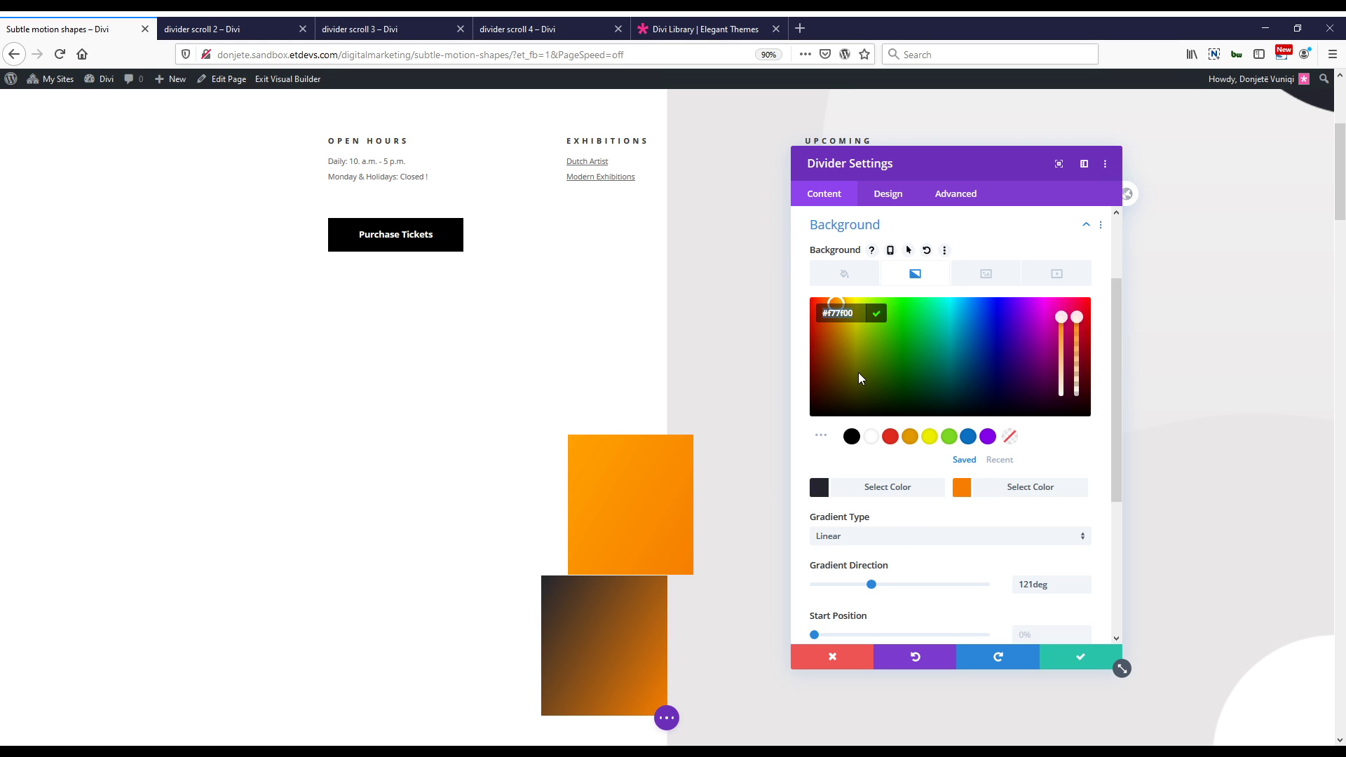
pyautogui.hotkey('ctrl', 'a')
pyautogui.write('#16161c')
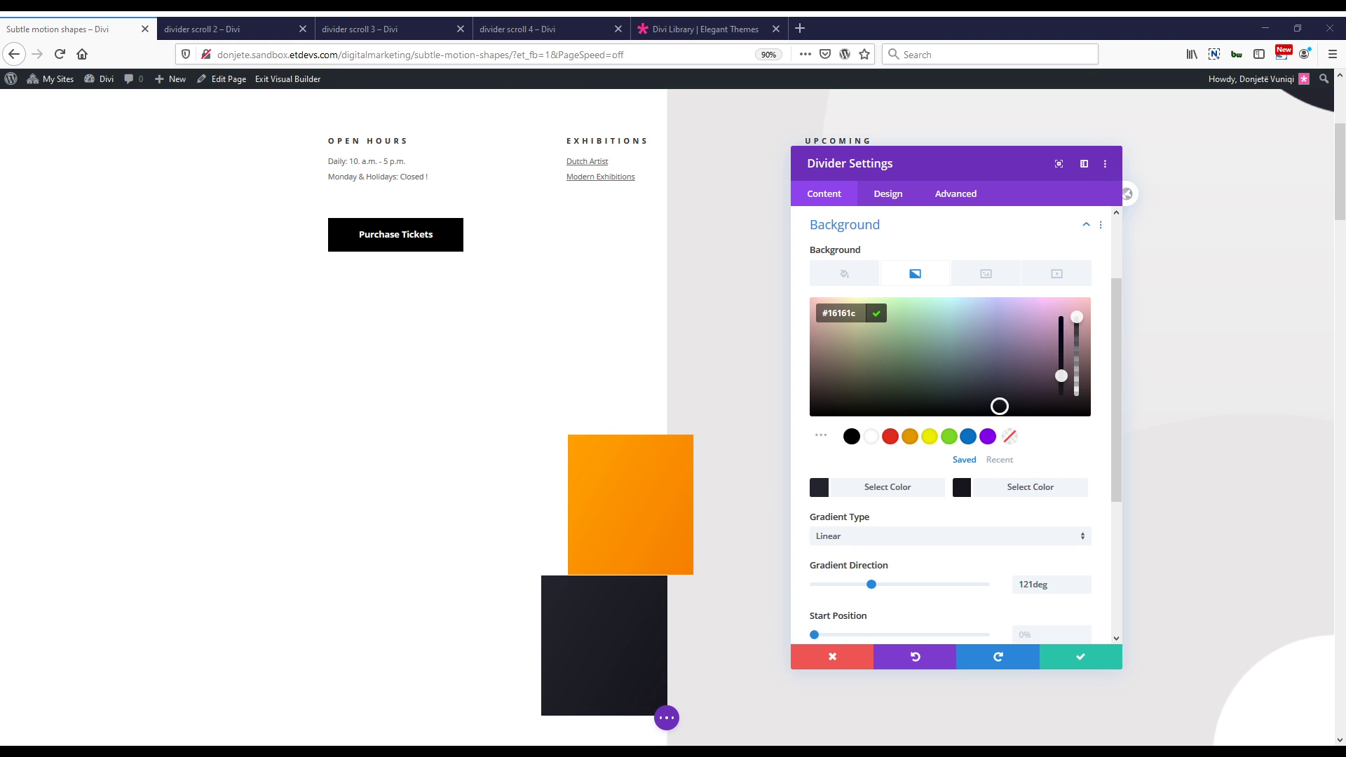
# Compare with the divider scroll 4 page and give the dark divider a top margin of -100px.
pyautogui.click(532, 32)
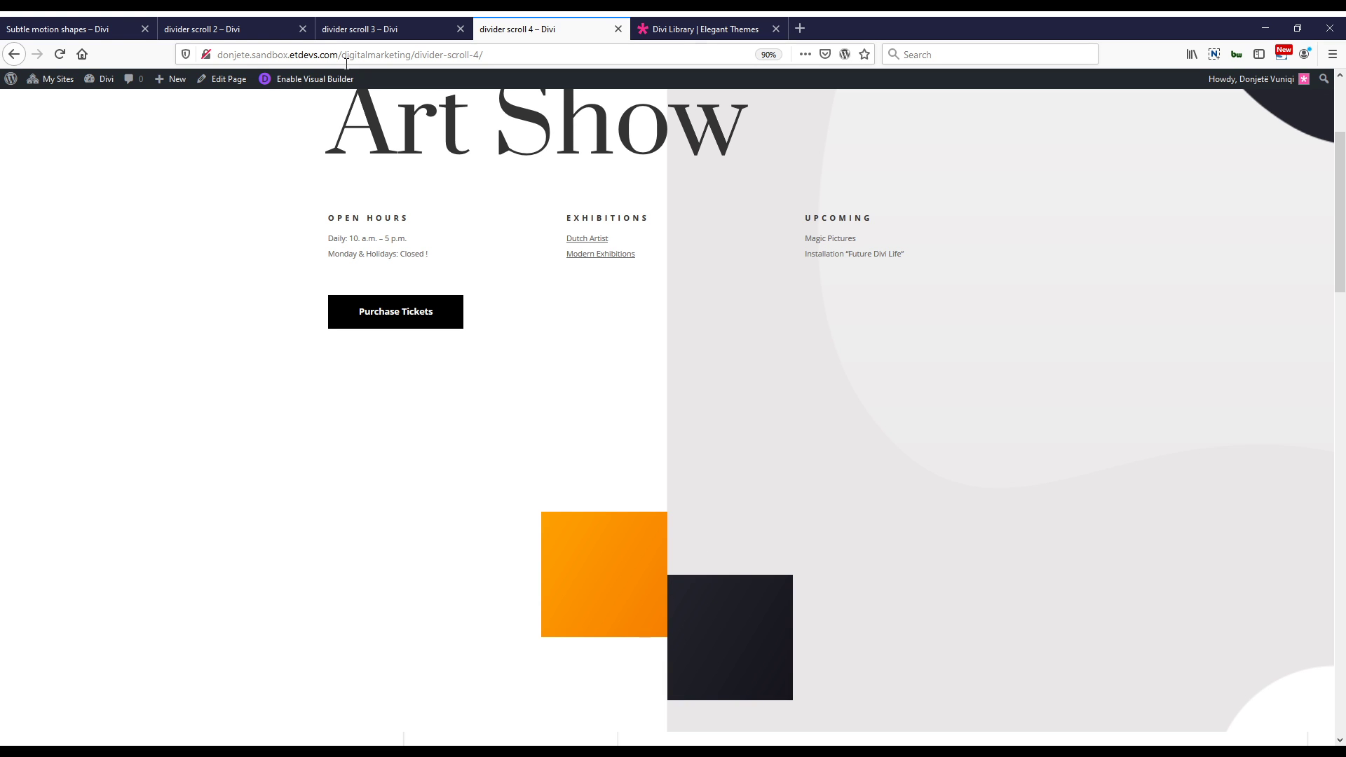
pyautogui.click(113, 28)
pyautogui.click(873, 195)
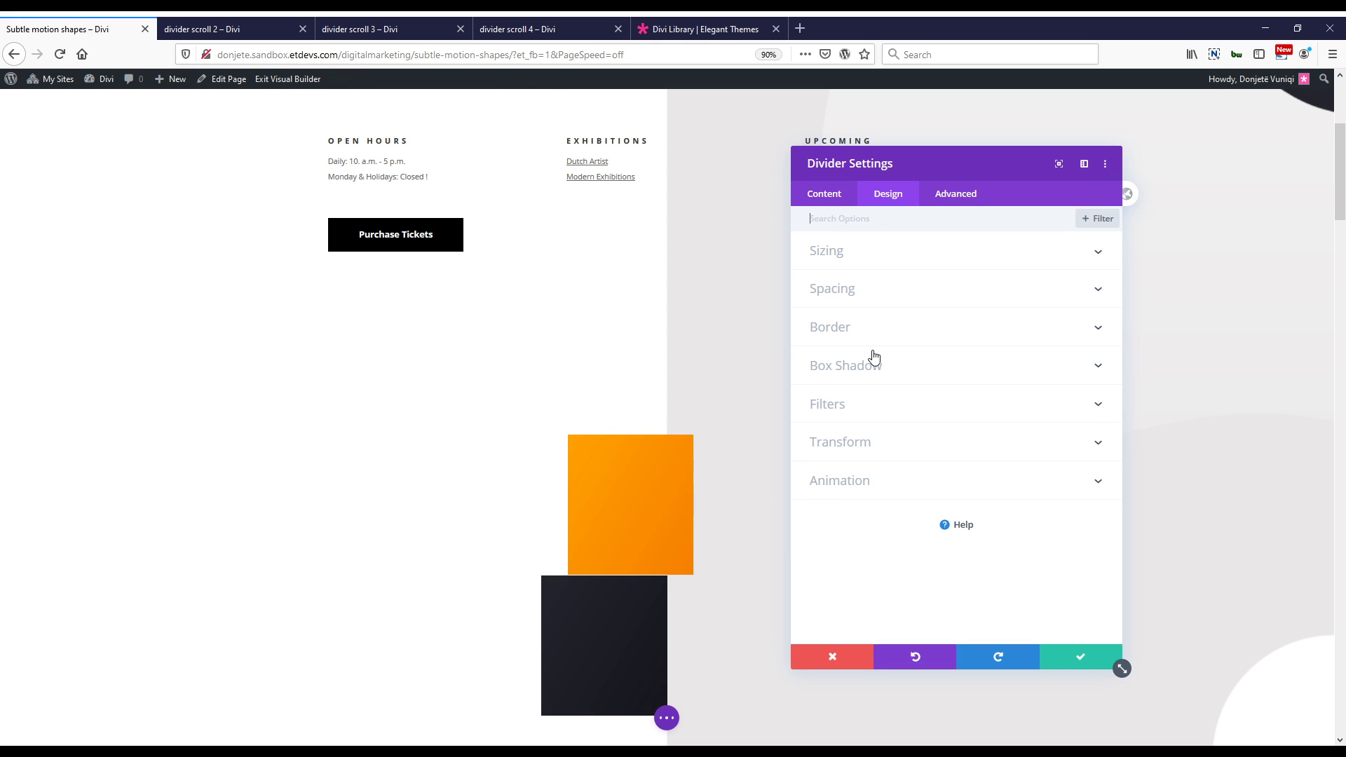
pyautogui.click(869, 289)
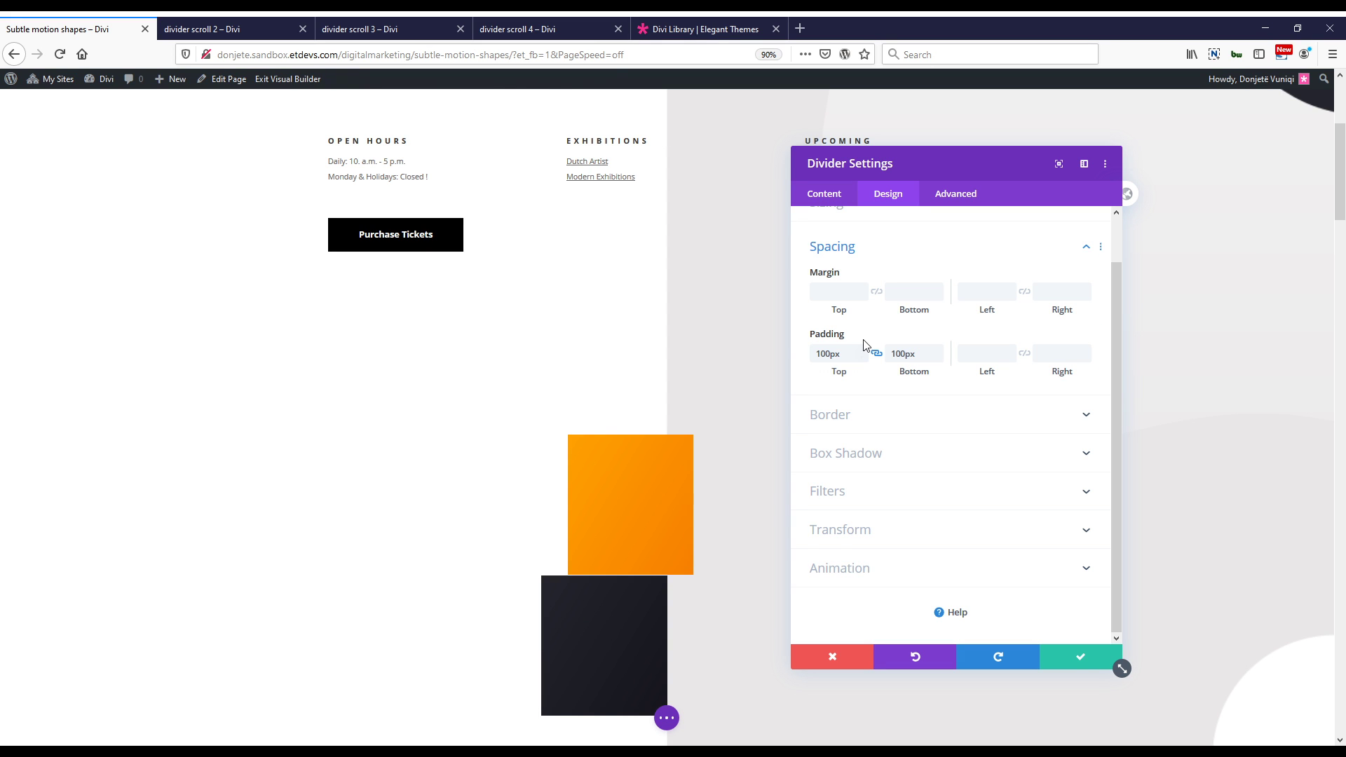
pyautogui.click(839, 292)
pyautogui.write('-100px')
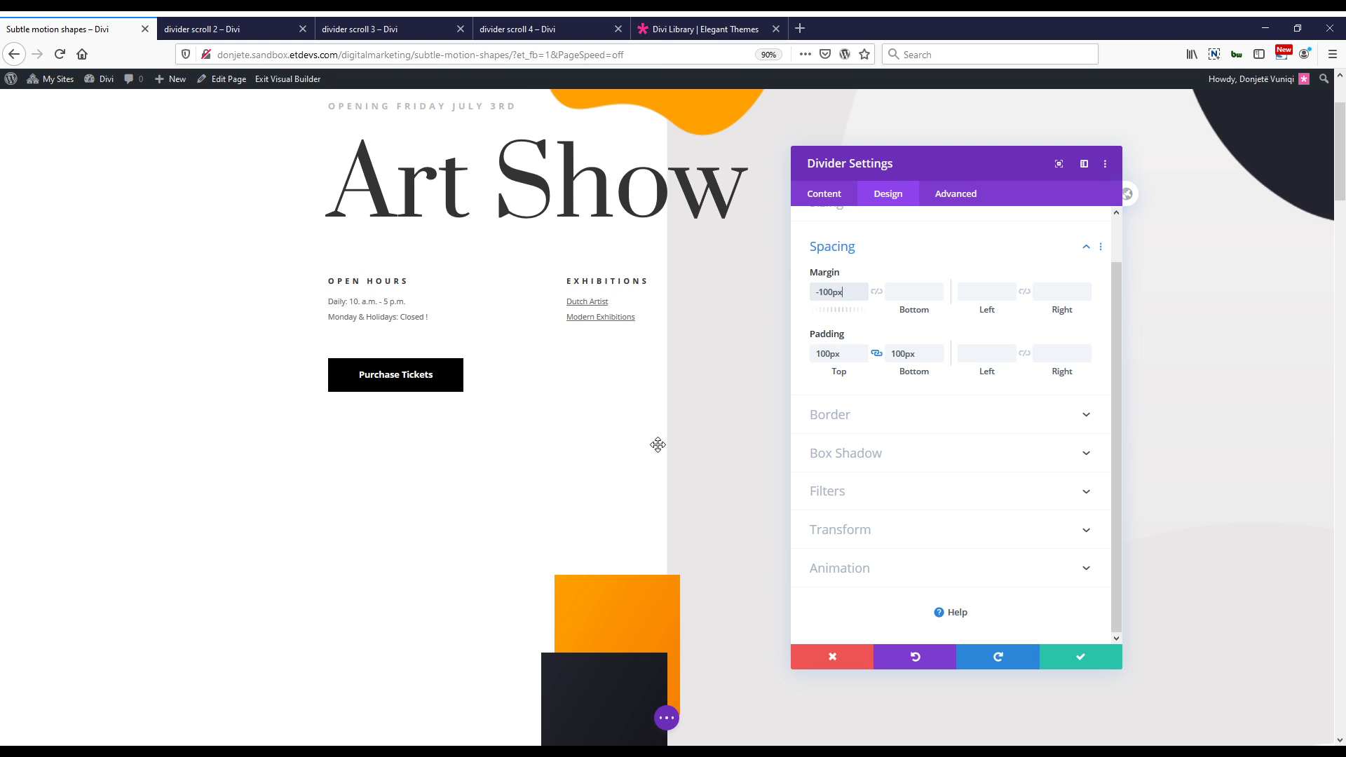
pyautogui.scroll(-3, 657, 445)
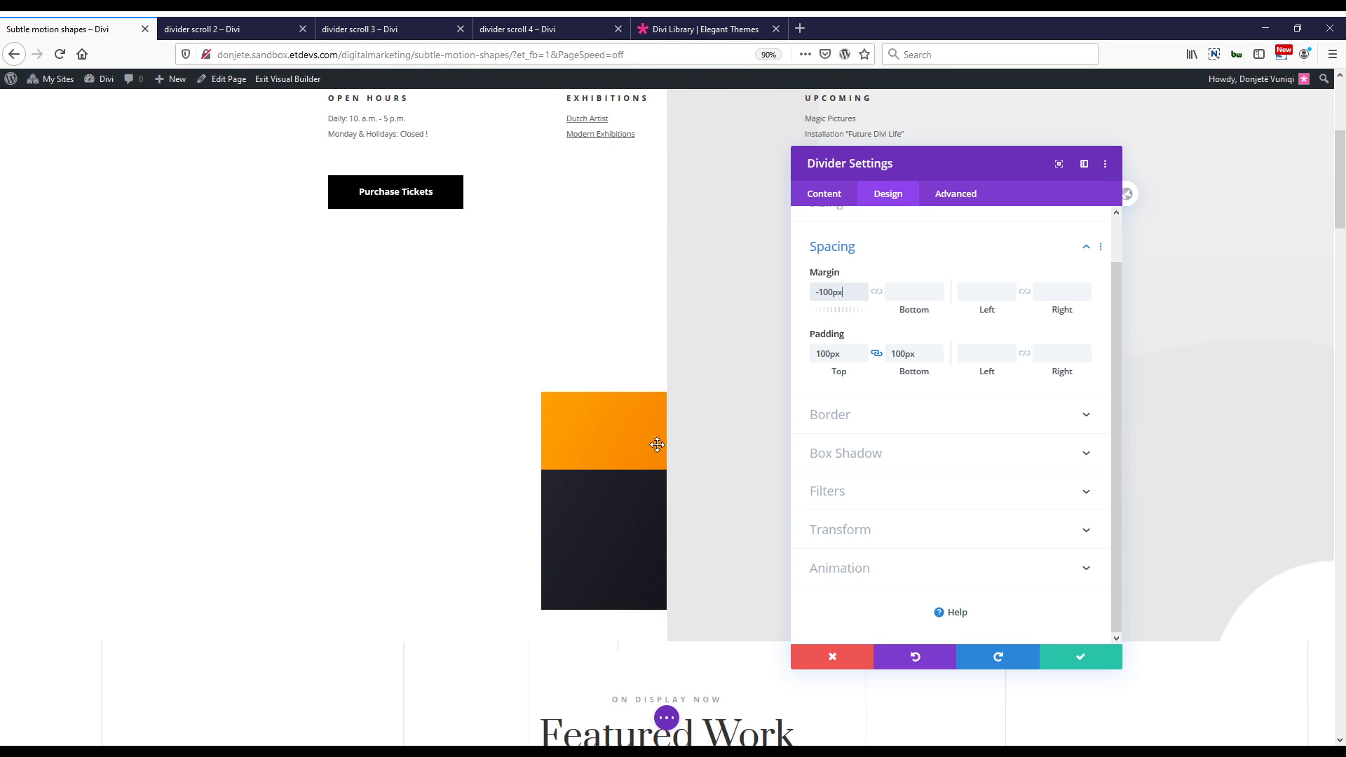
pyautogui.scroll(2, 658, 445)
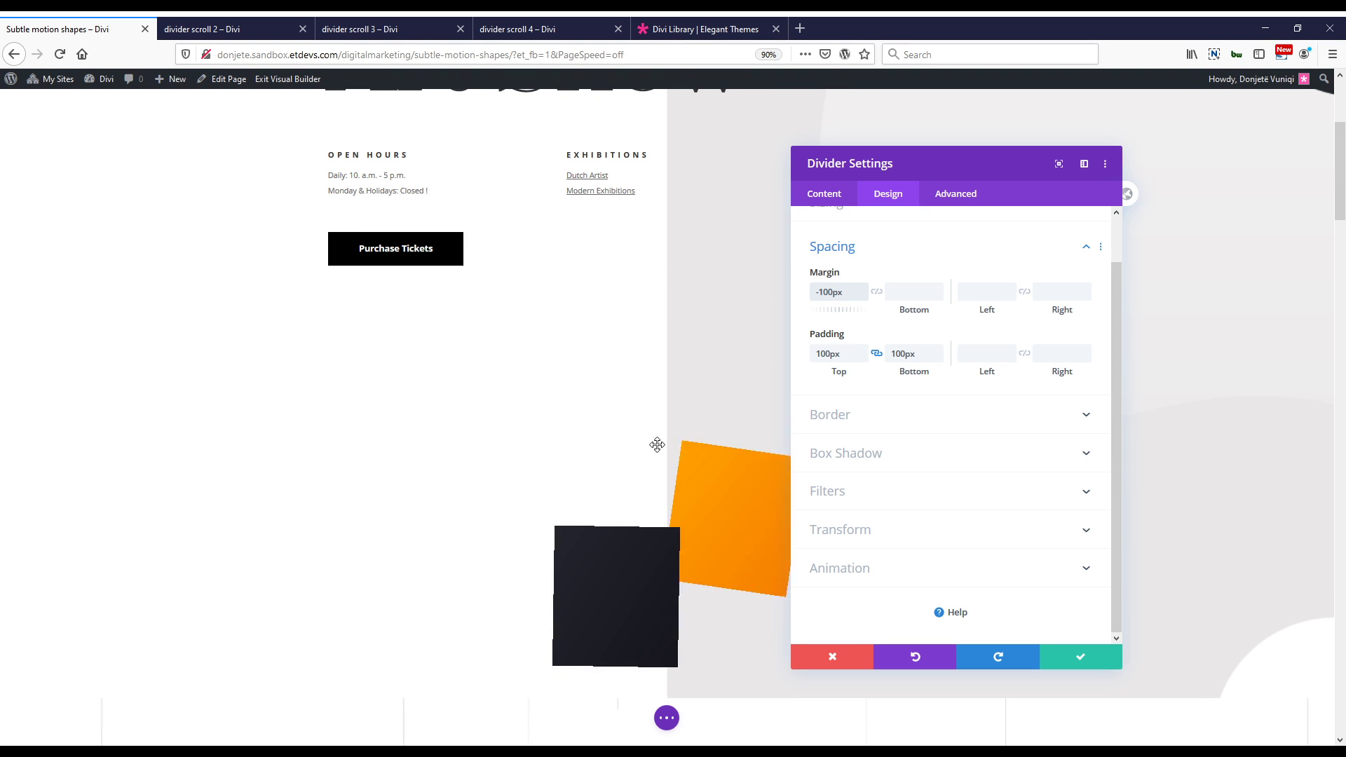
# Reverse the dark divider's horizontal motion with a starting offset of 1 and an ending offset of -20.
pyautogui.click(959, 196)
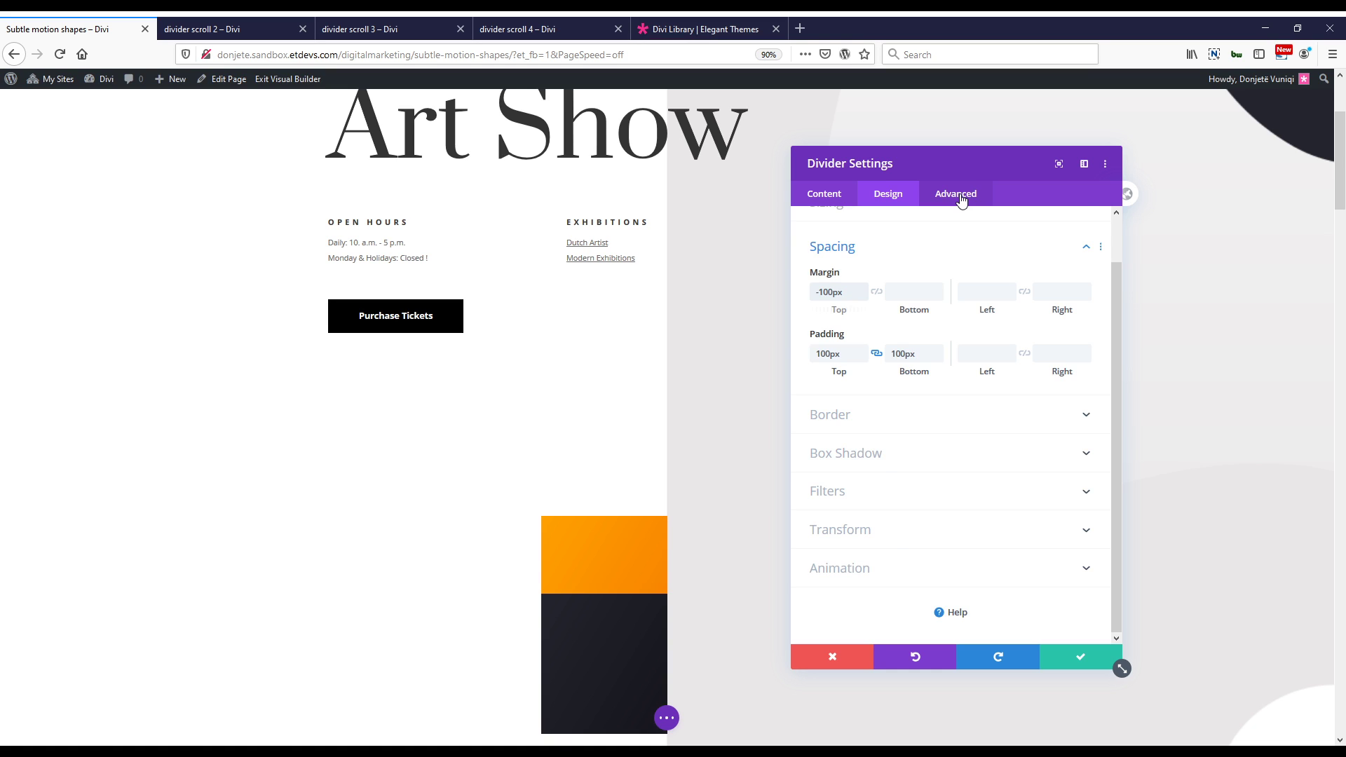
pyautogui.click(962, 199)
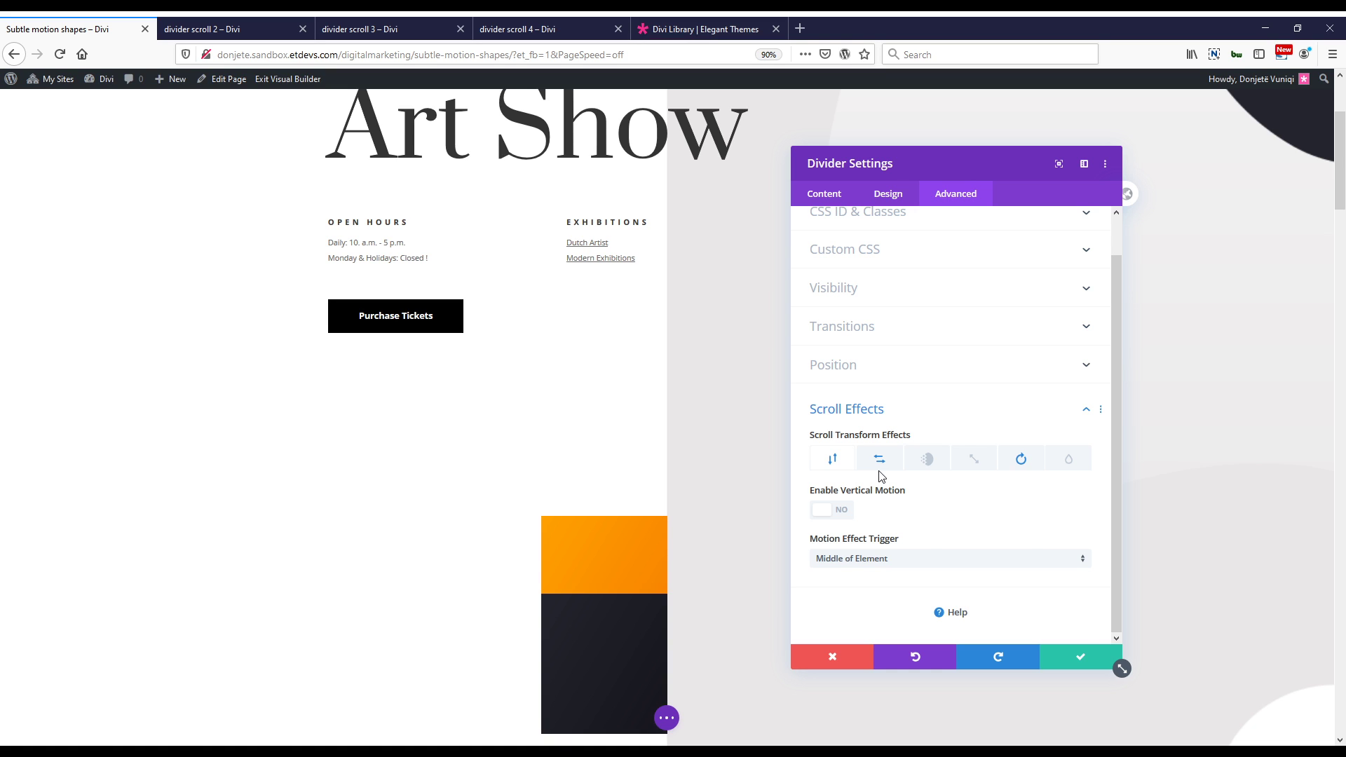
pyautogui.click(879, 460)
pyautogui.scroll(-1, 881, 476)
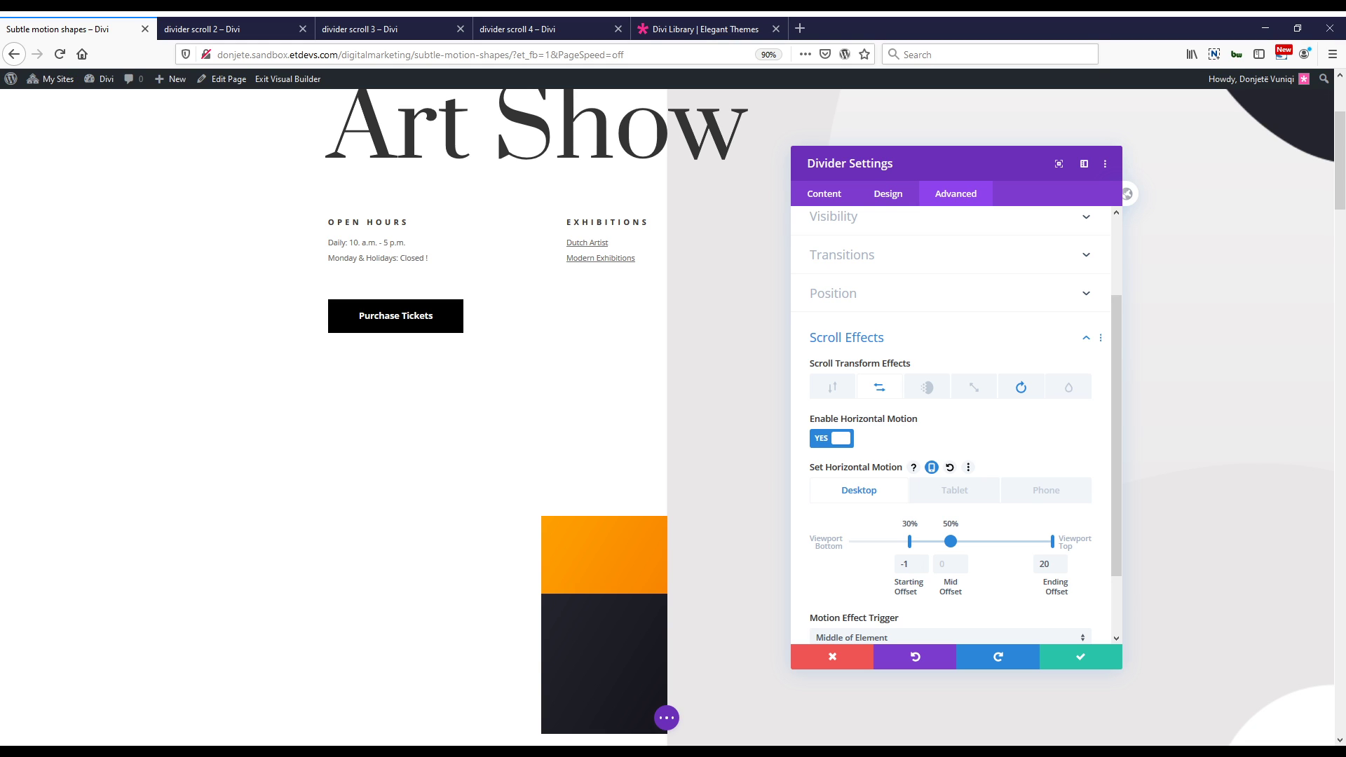
pyautogui.click(903, 565)
pyautogui.press('BackSpace')
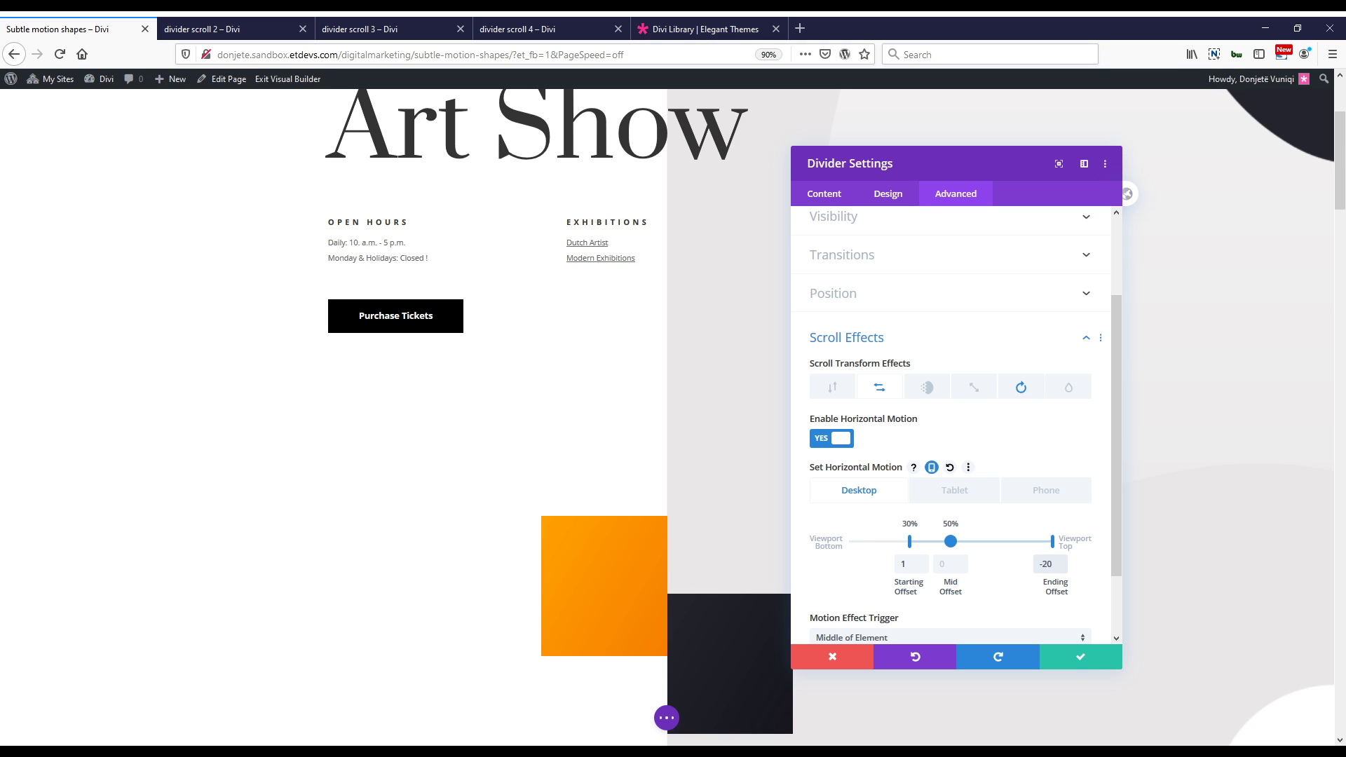
# Save the dark divider's settings and the page, and exit the Visual Builder.
pyautogui.click(1075, 652)
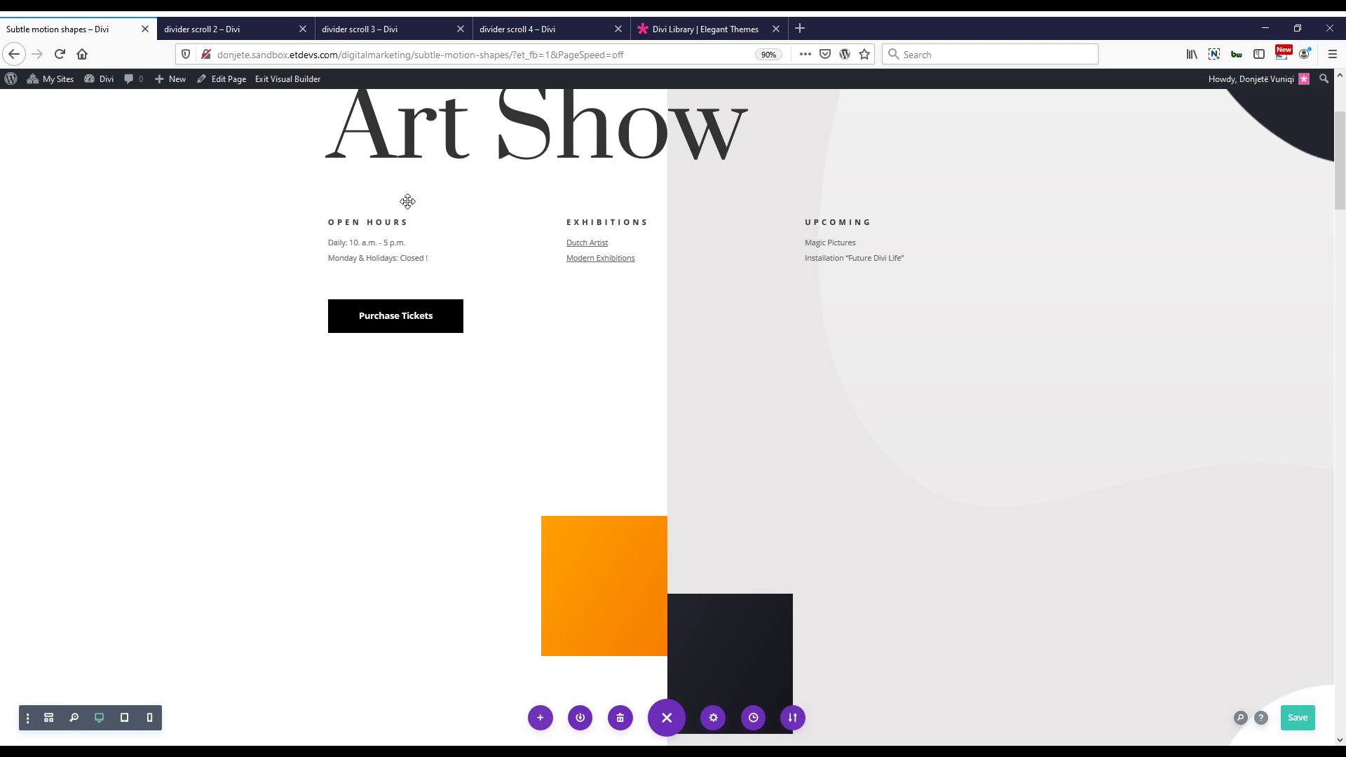
pyautogui.hotkey('ctrl', 's')
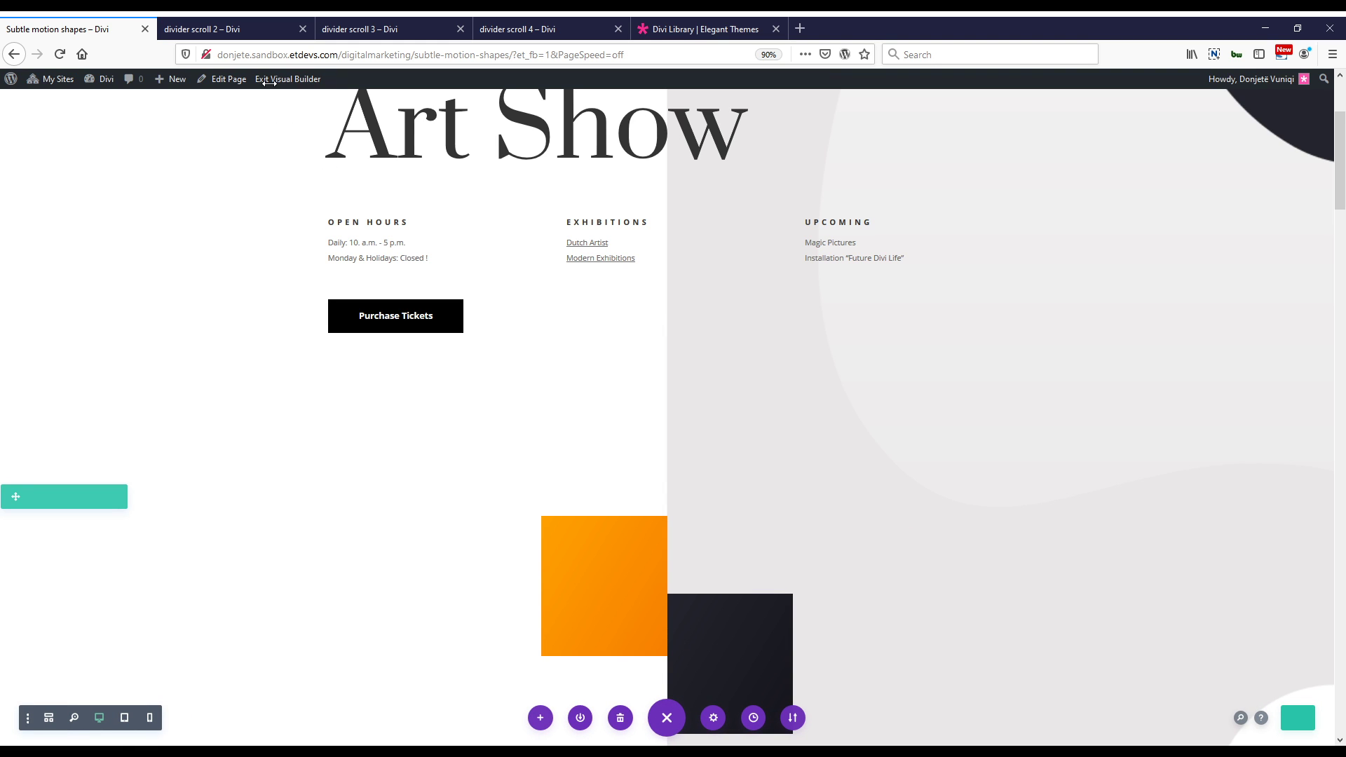
pyautogui.click(295, 81)
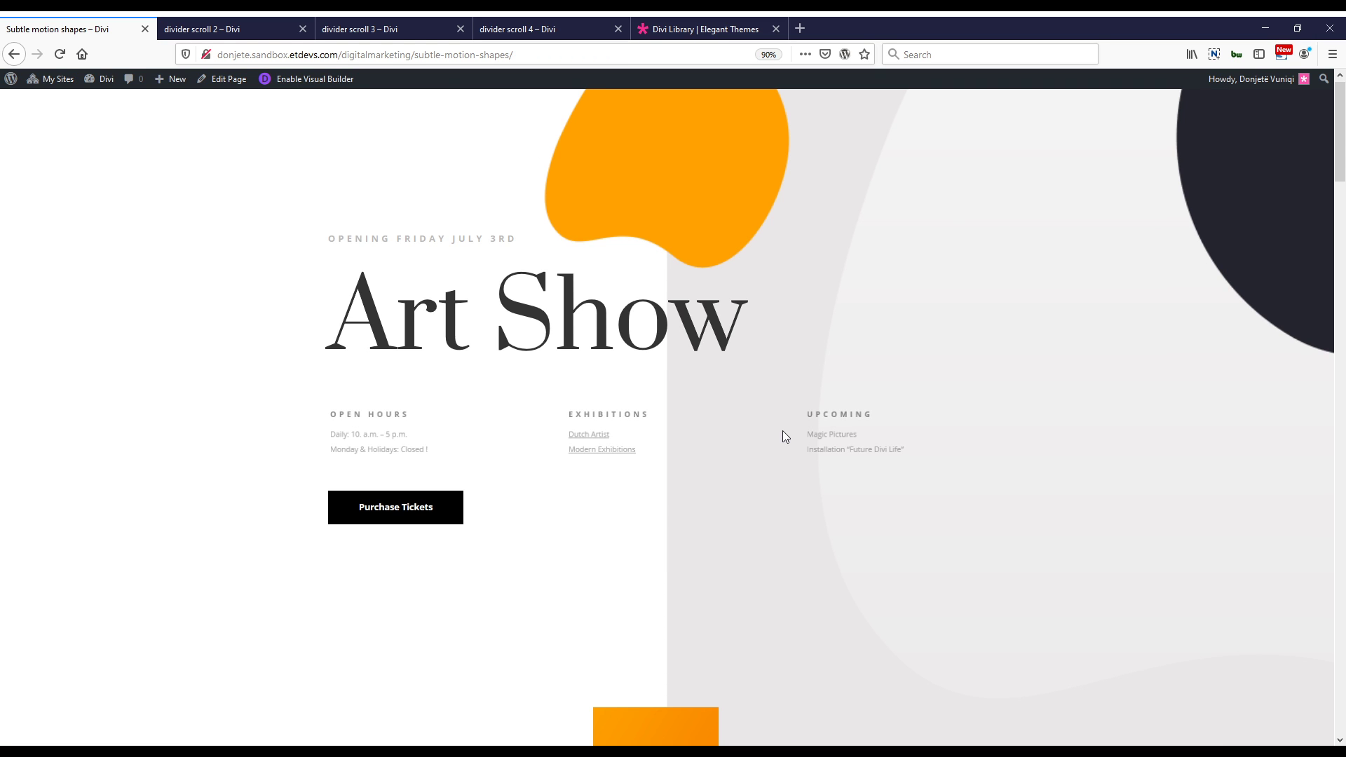
# Examine the scroll animation of the orange and dark squares on the live page.
pyautogui.scroll(-10, 783, 432)
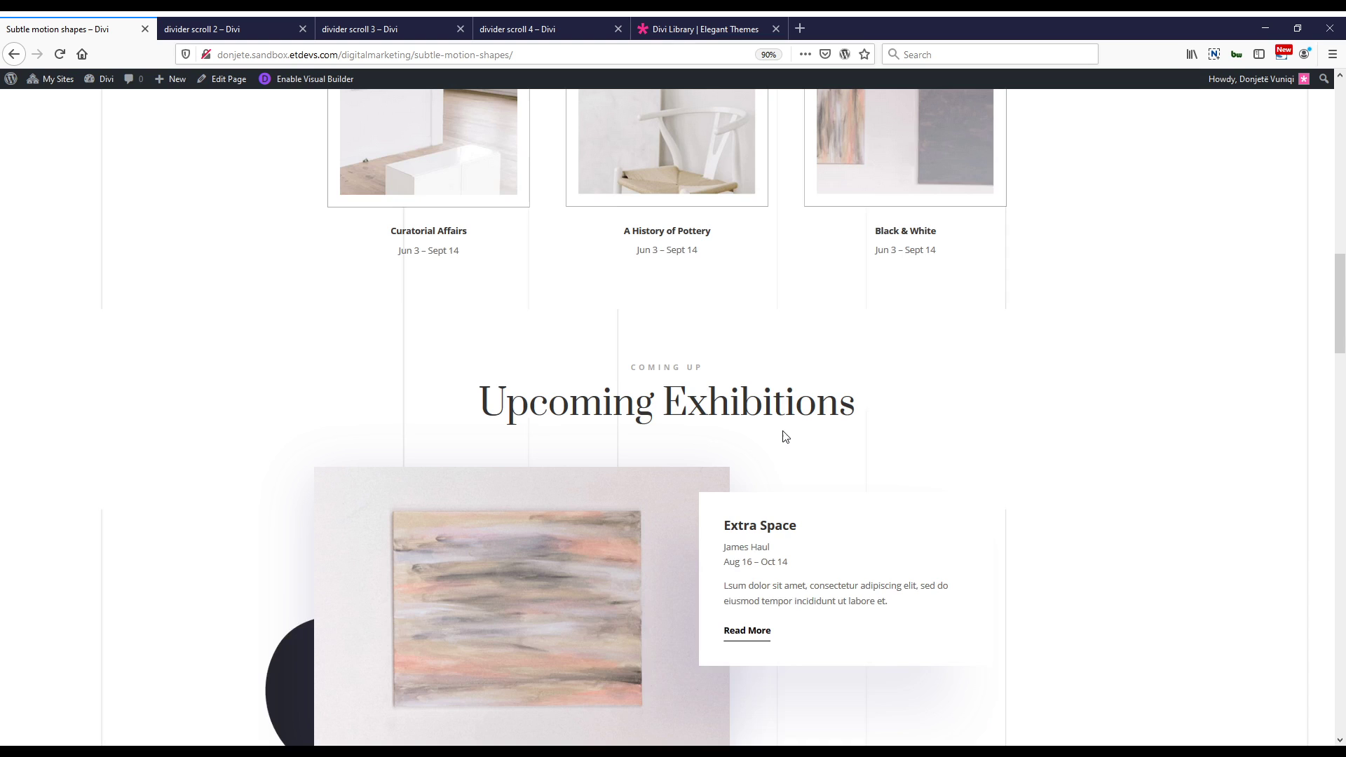
pyautogui.scroll(10, 785, 436)
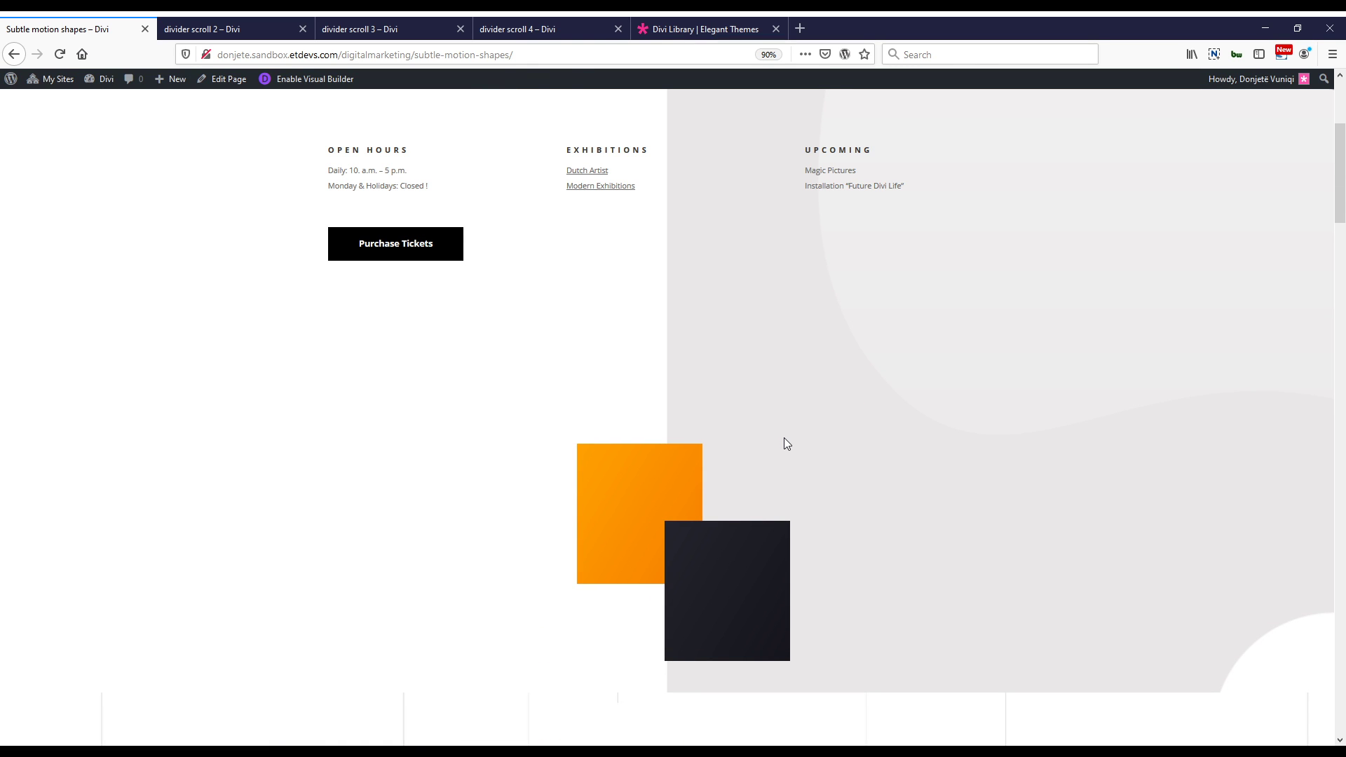
pyautogui.scroll(1, 785, 439)
pyautogui.scroll(-3, 784, 439)
pyautogui.scroll(-1, 785, 439)
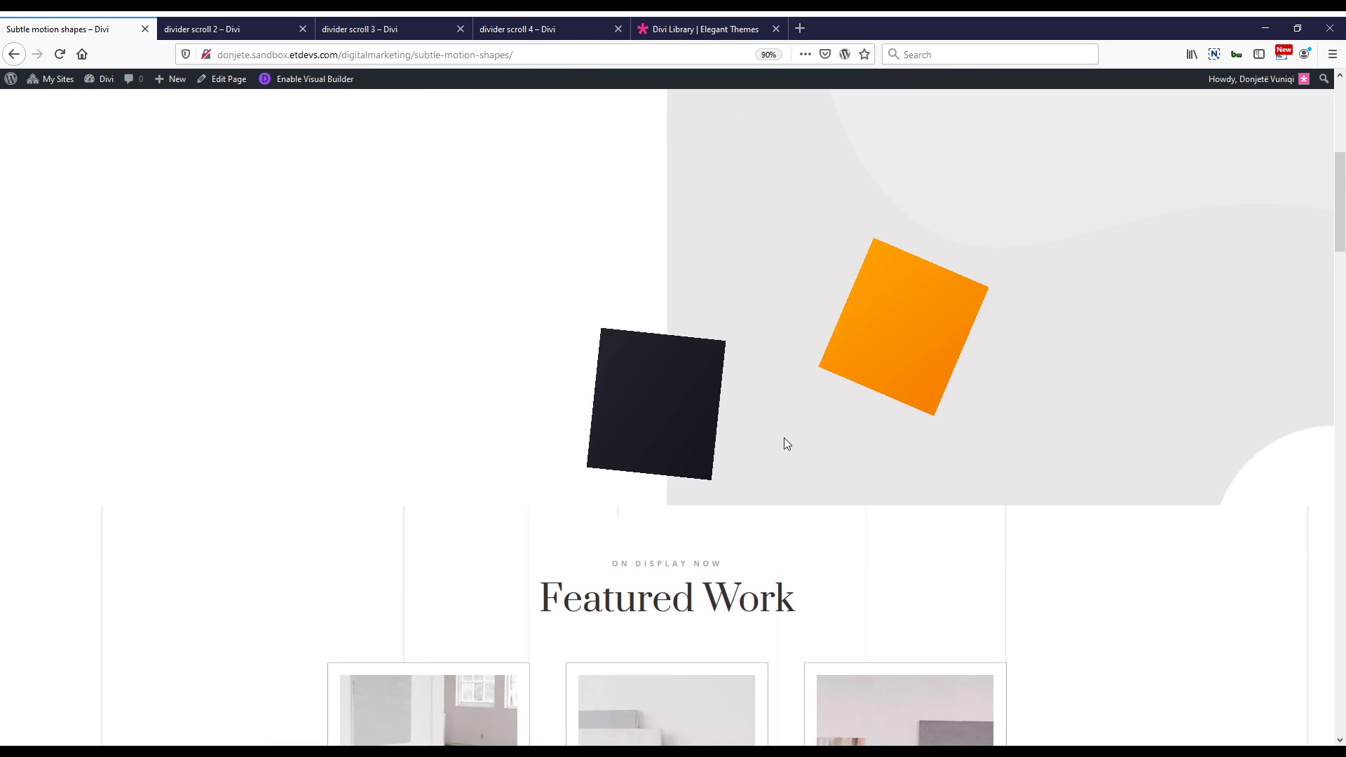
pyautogui.scroll(-3, 784, 438)
pyautogui.scroll(1, 784, 438)
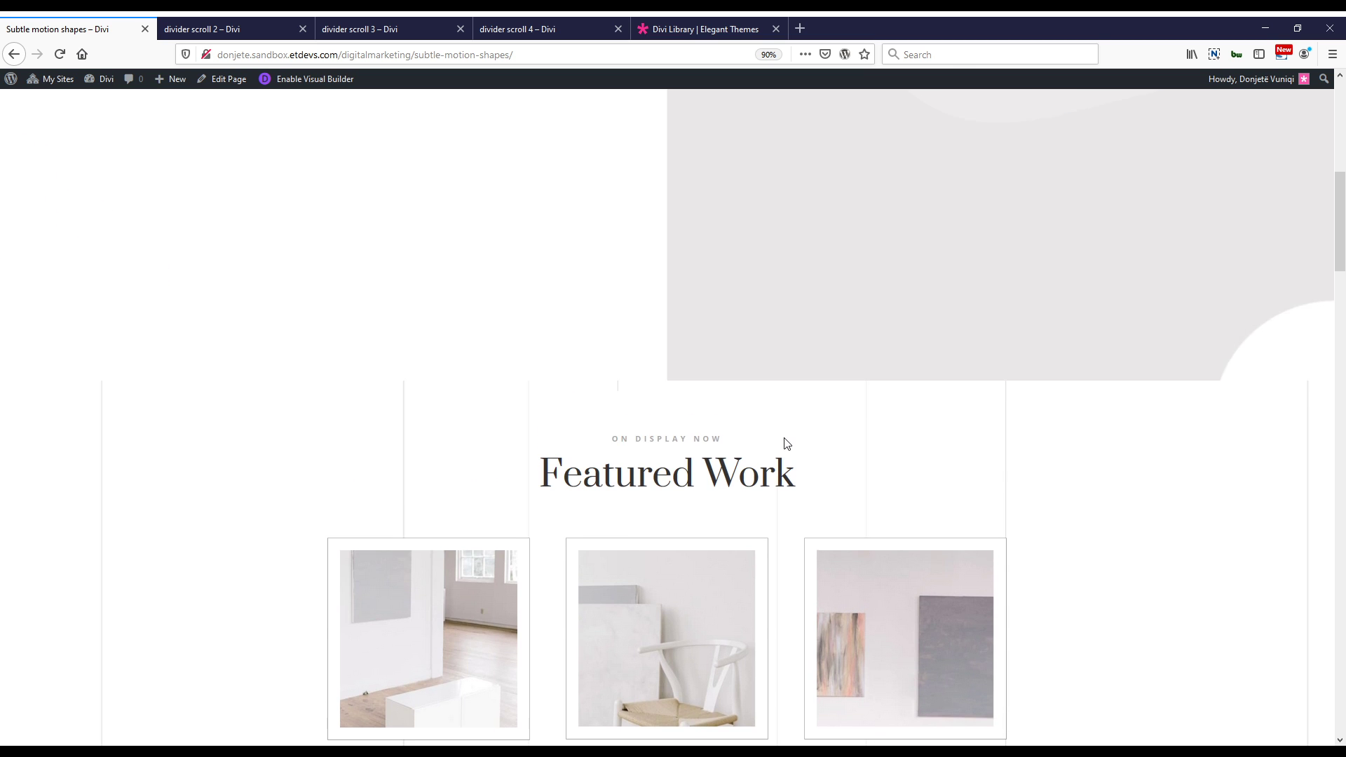
# Check how the orange and dark squares rotate and cross above the Featured Work section of the Subtle motion shapes page.
pyautogui.scroll(5, 786, 443)
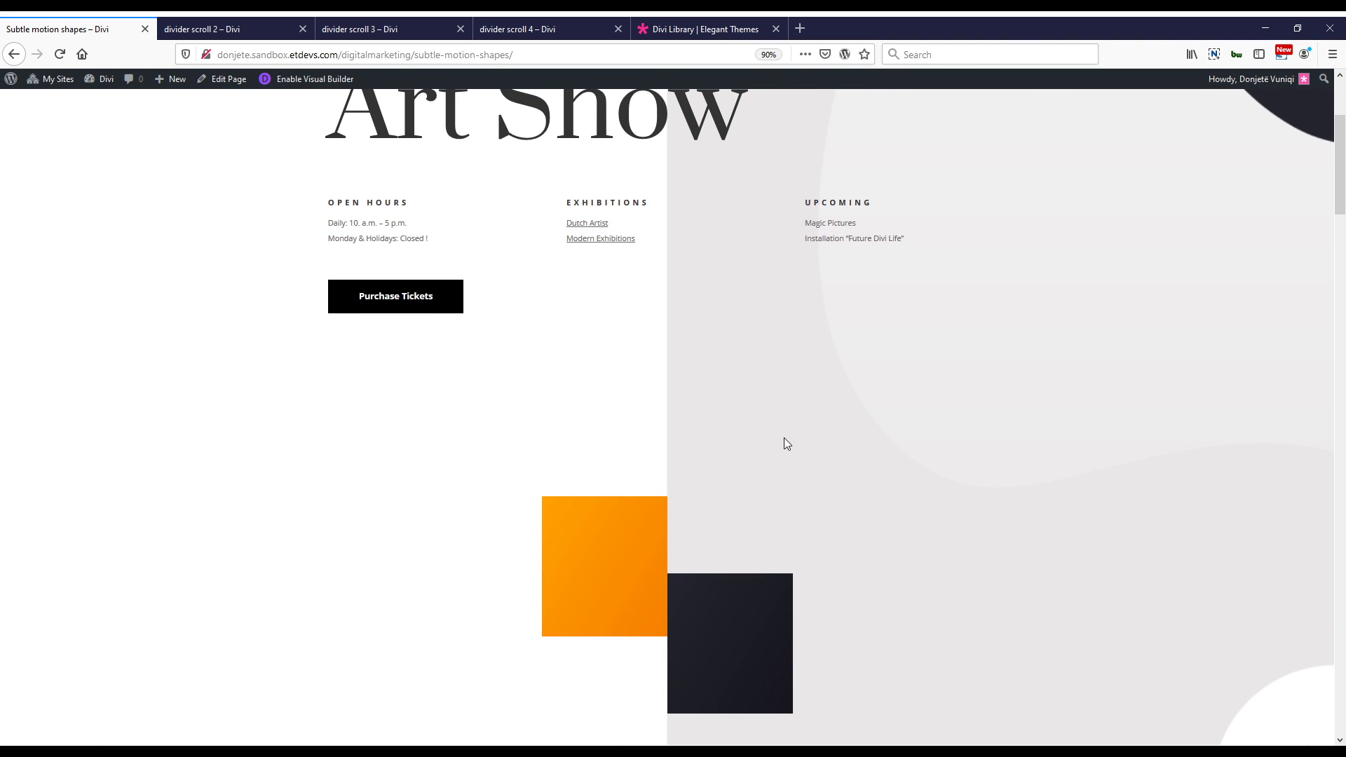
pyautogui.scroll(-4, 784, 439)
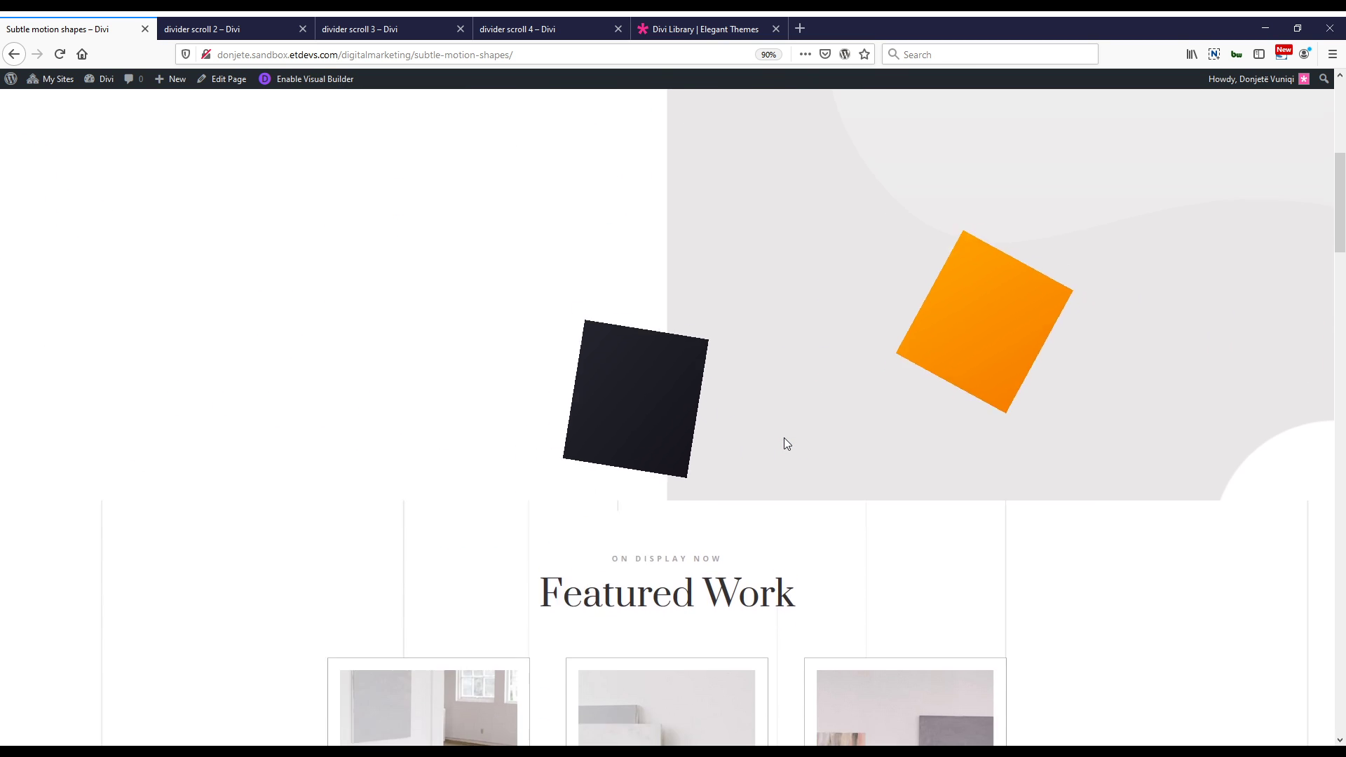
pyautogui.scroll(-3, 785, 444)
pyautogui.scroll(4, 785, 444)
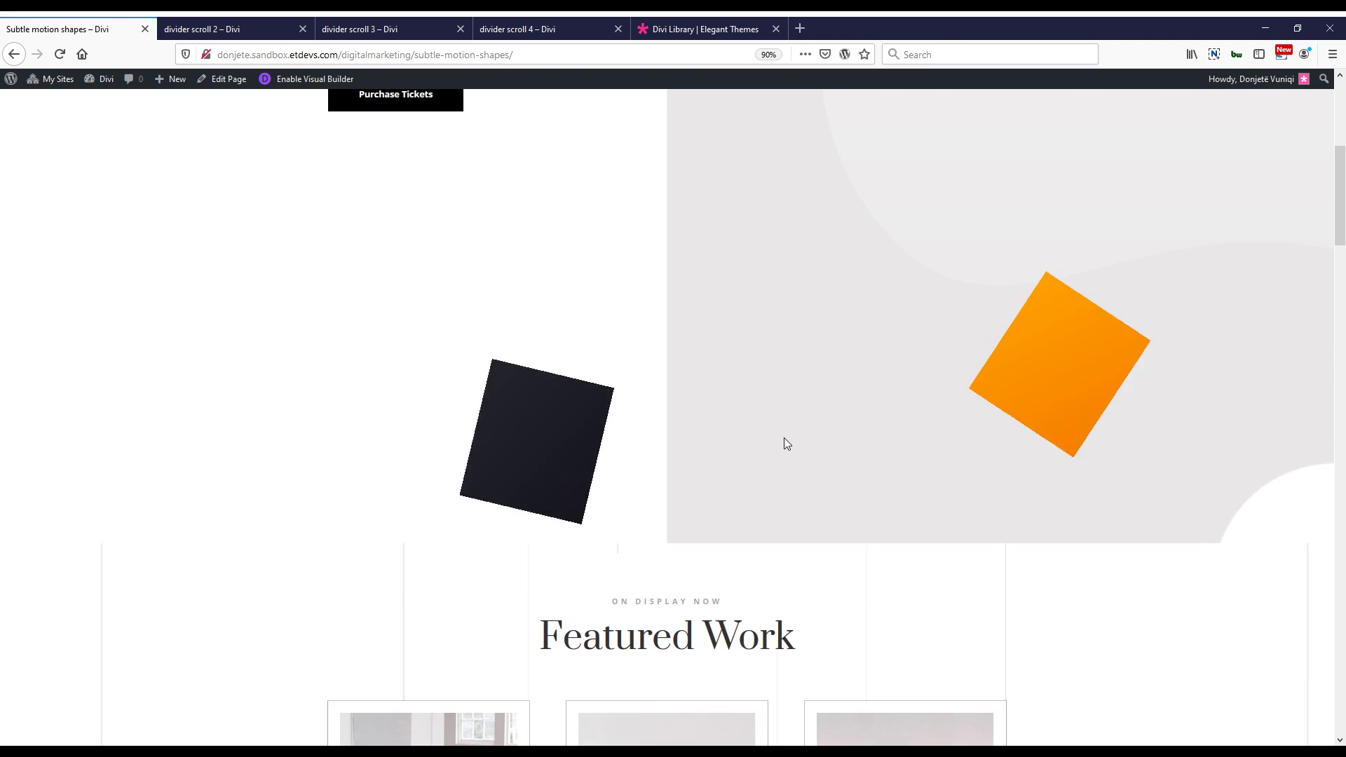
pyautogui.scroll(1, 784, 439)
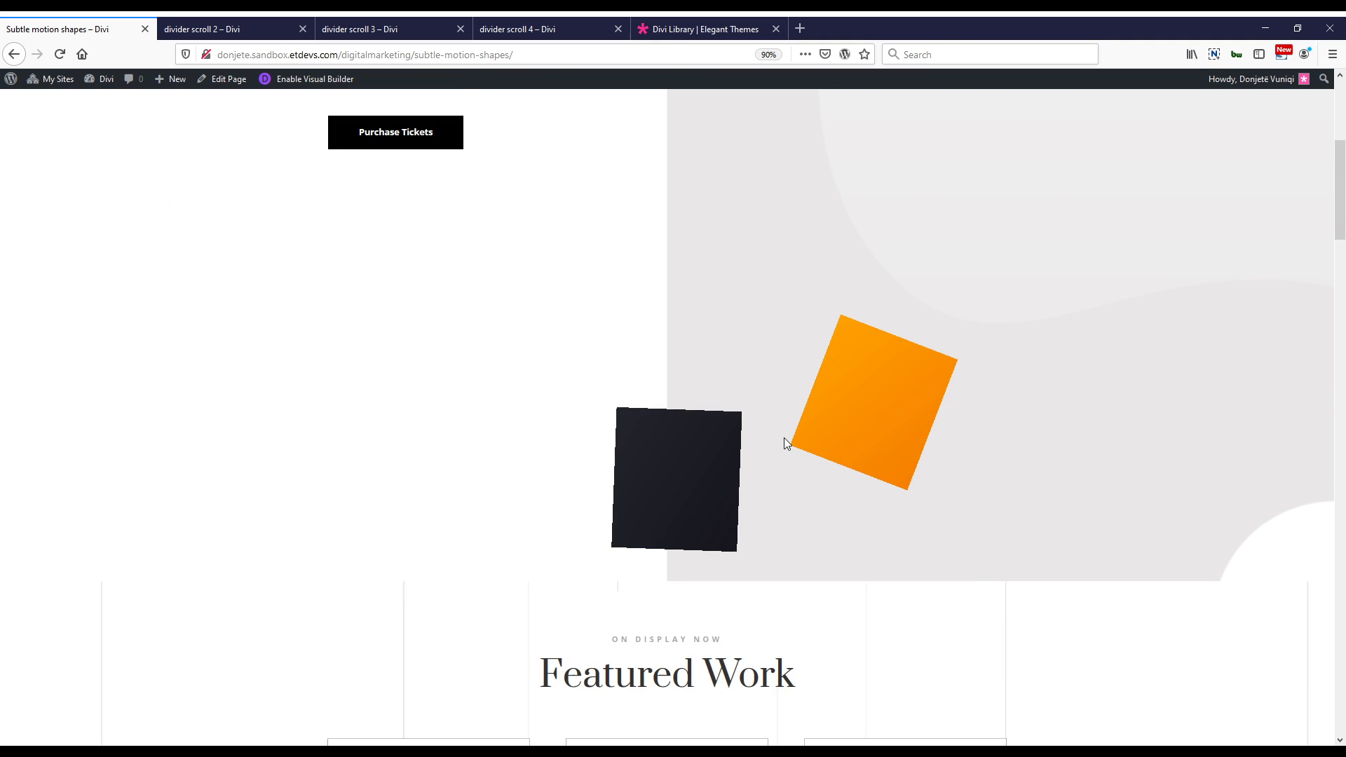
# Compare with the orange and dark slanted bar dividers on the divider scroll 2 page at desktop width.
pyautogui.click(225, 28)
pyautogui.scroll(-5, 502, 255)
pyautogui.scroll(1, 583, 335)
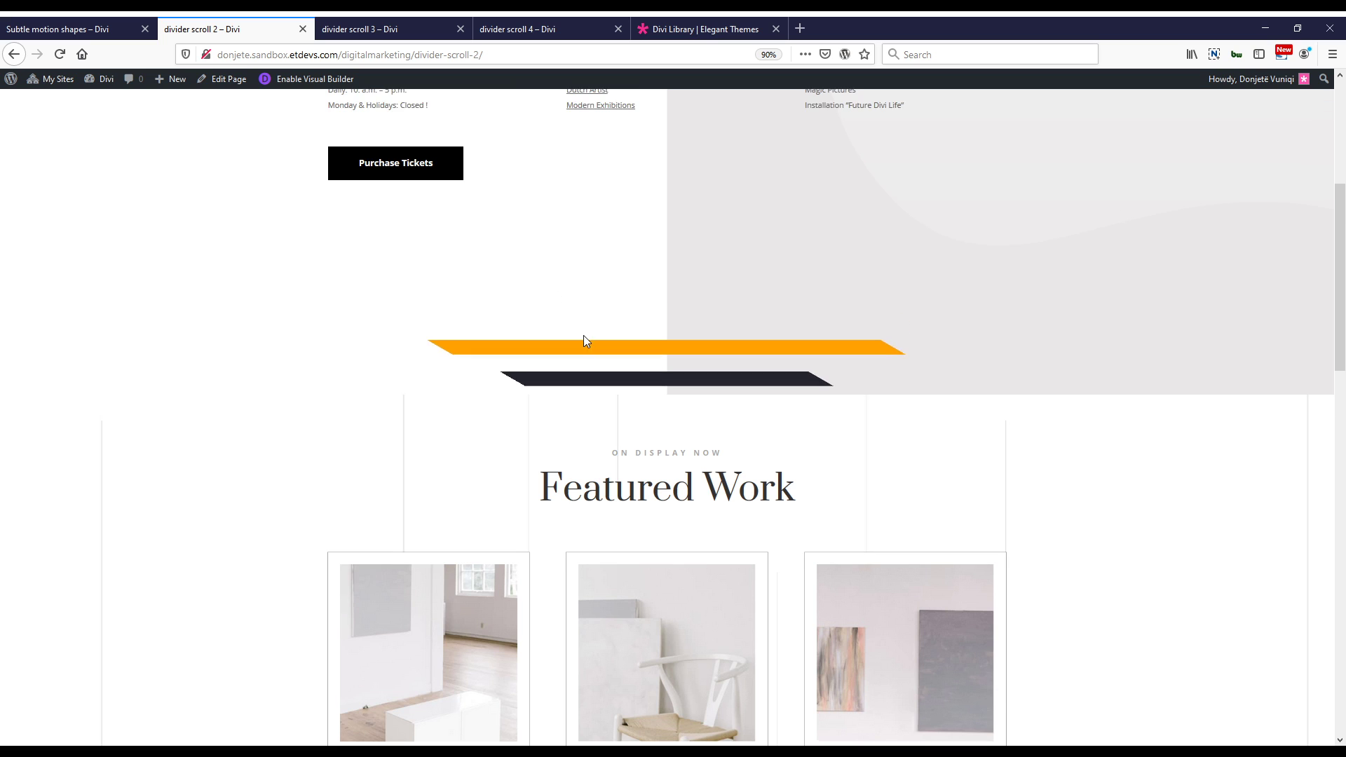
pyautogui.scroll(4, 583, 336)
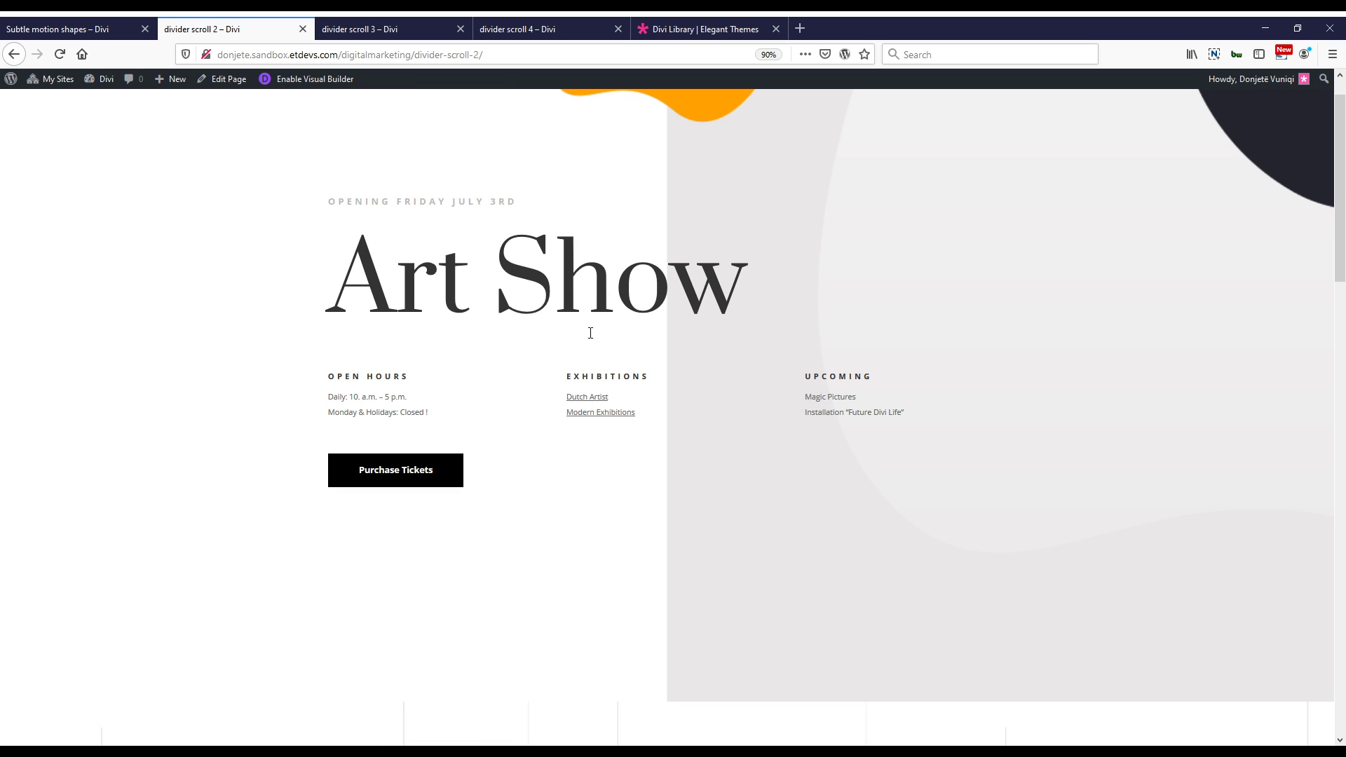
# Narrow the divider scroll 2 page to a mobile-like width with the developer tools and examine its slanted dividers' scroll animation.
pyautogui.press('F12')
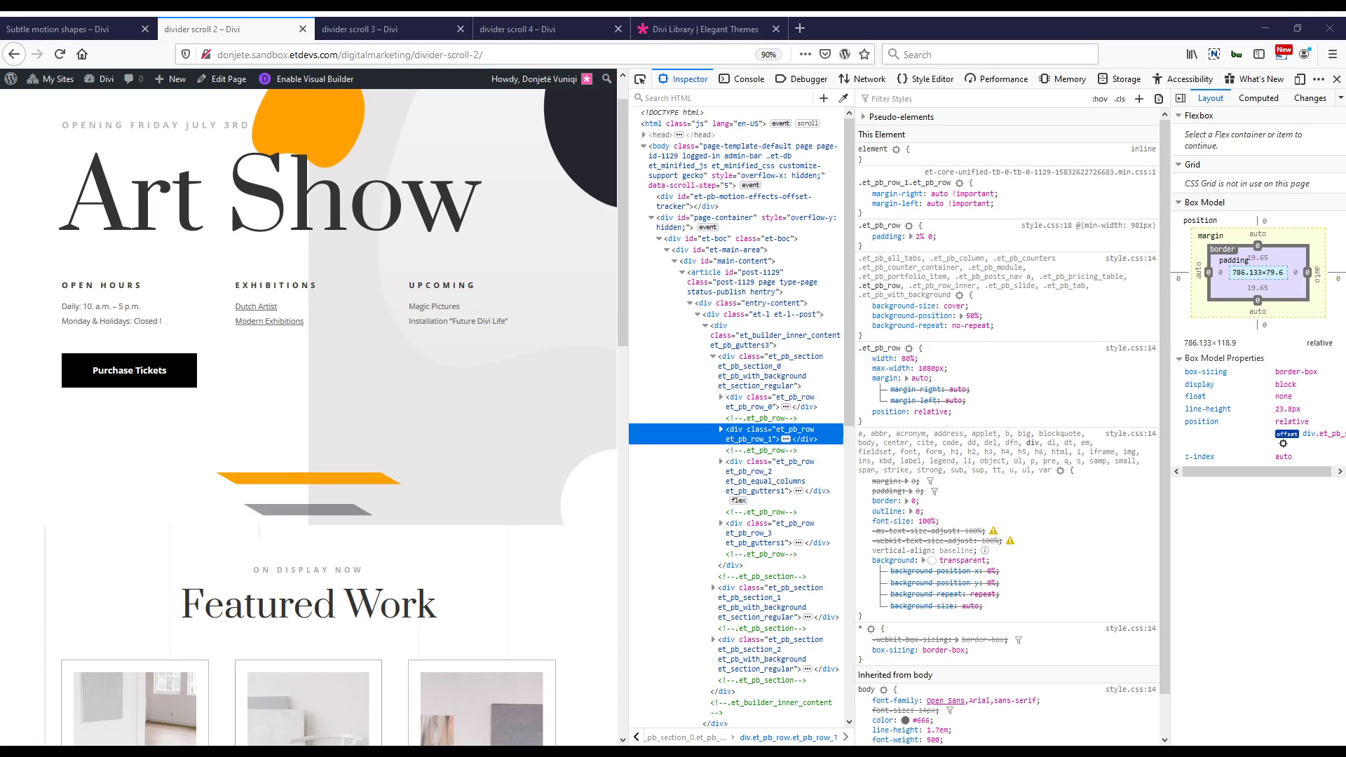
pyautogui.moveTo(629, 437); pyautogui.dragTo(279, 412)
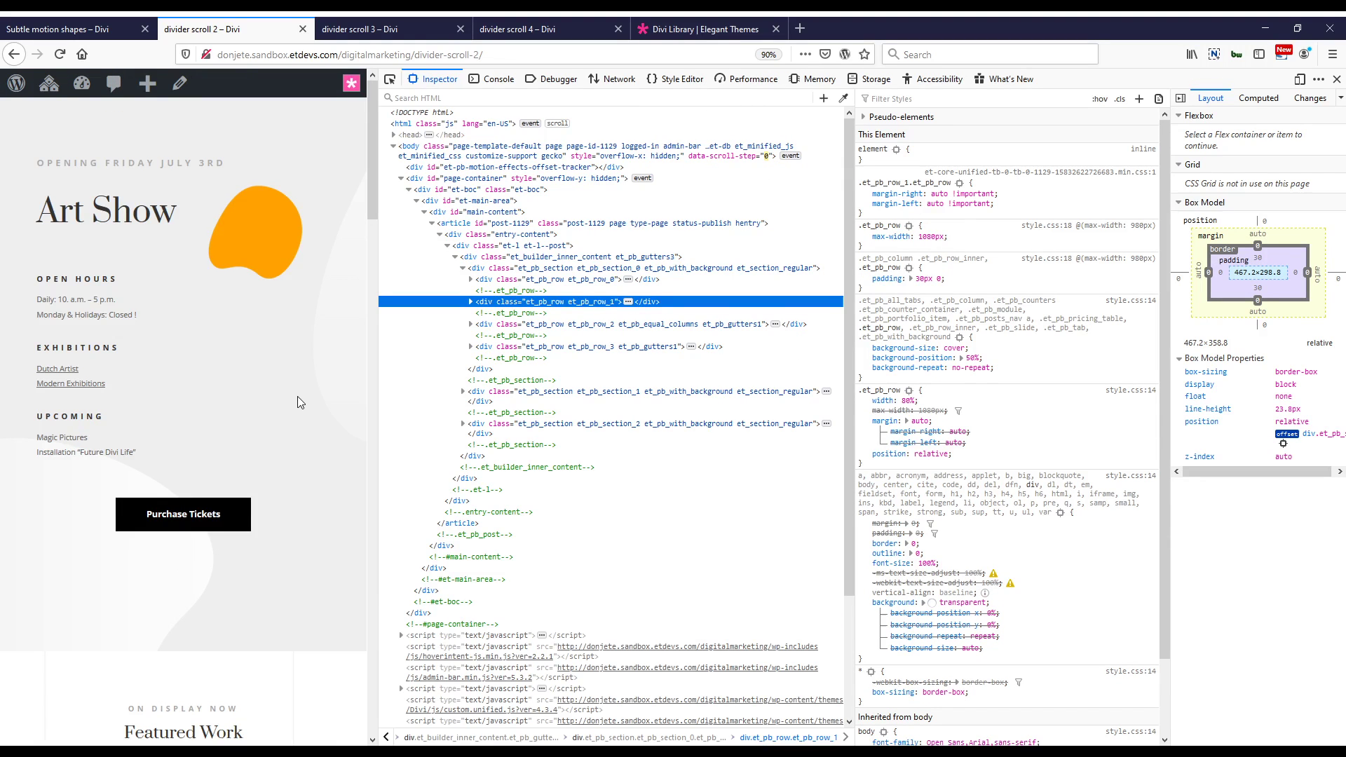
pyautogui.scroll(-3, 299, 402)
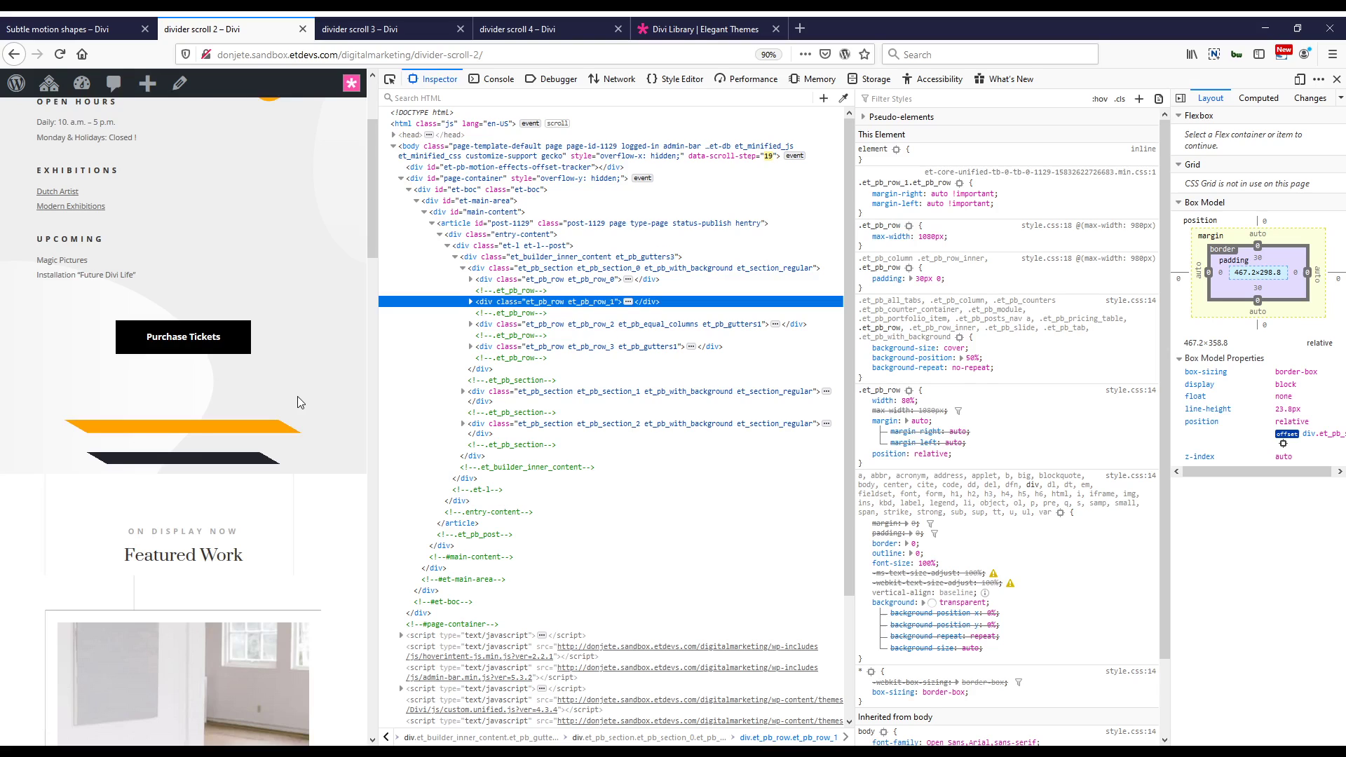
pyautogui.scroll(-5, 299, 402)
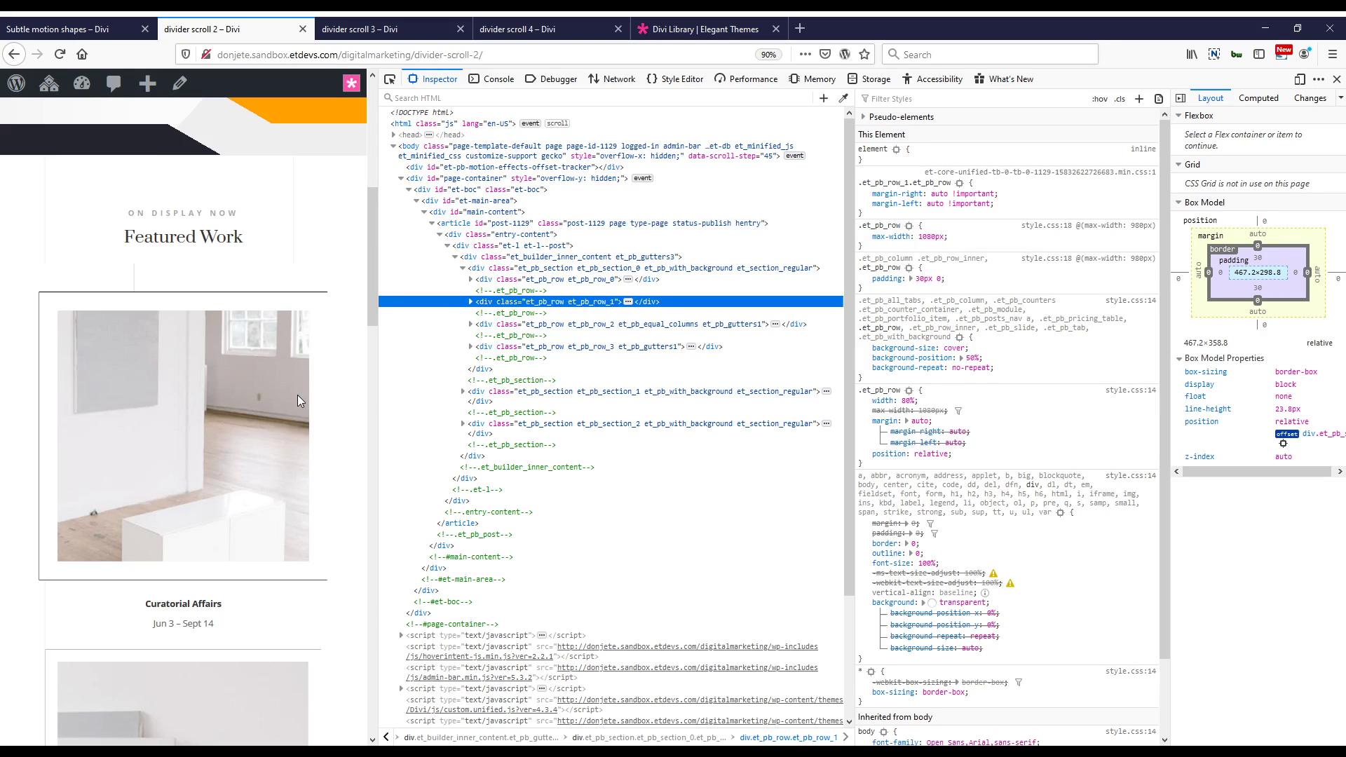
pyautogui.scroll(8, 297, 401)
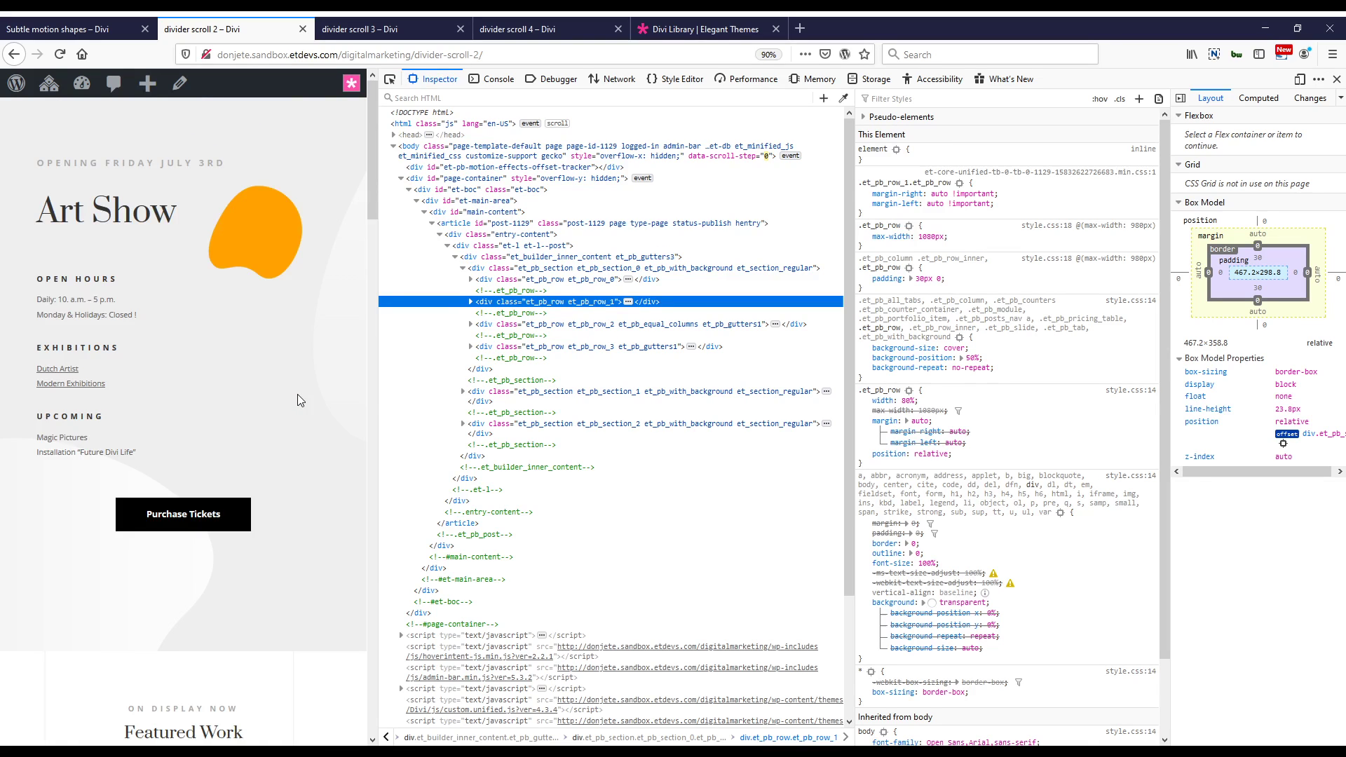
pyautogui.scroll(-9, 297, 400)
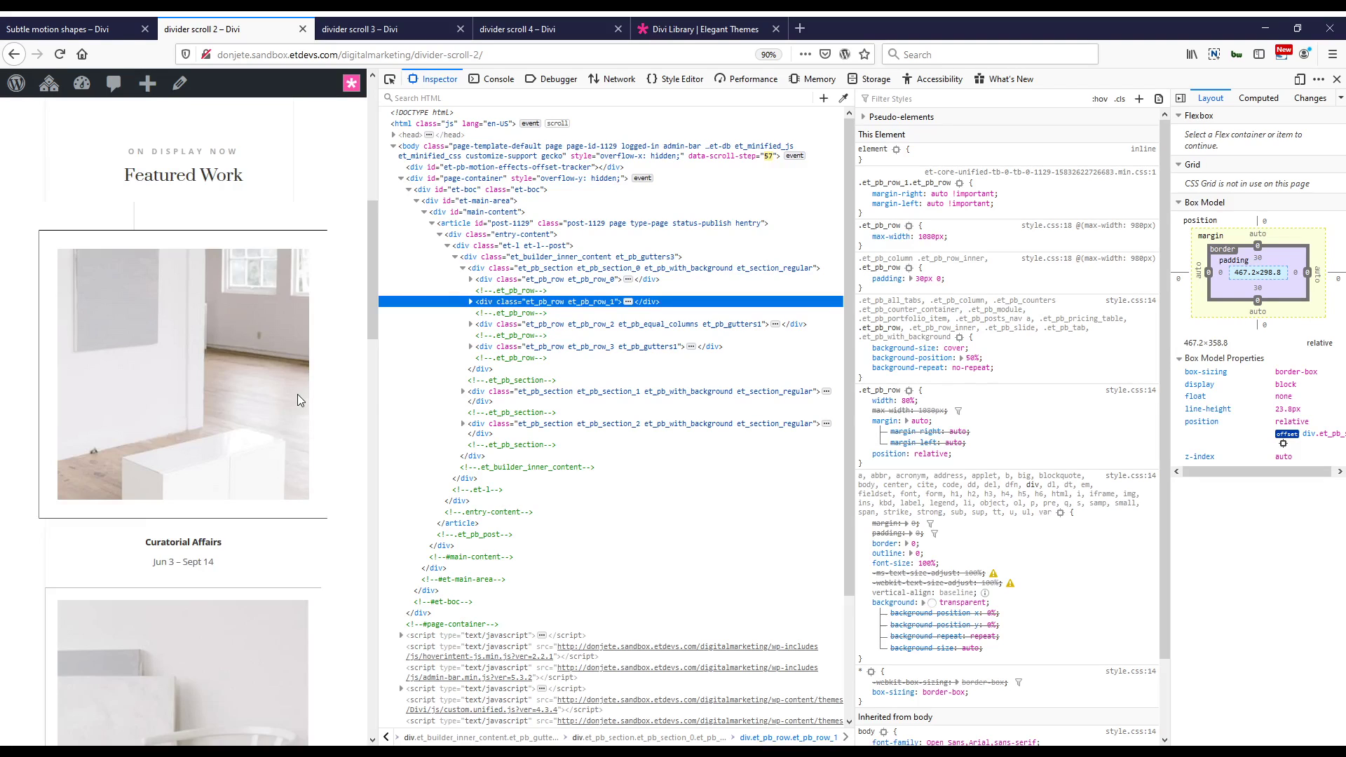
pyautogui.scroll(9, 298, 400)
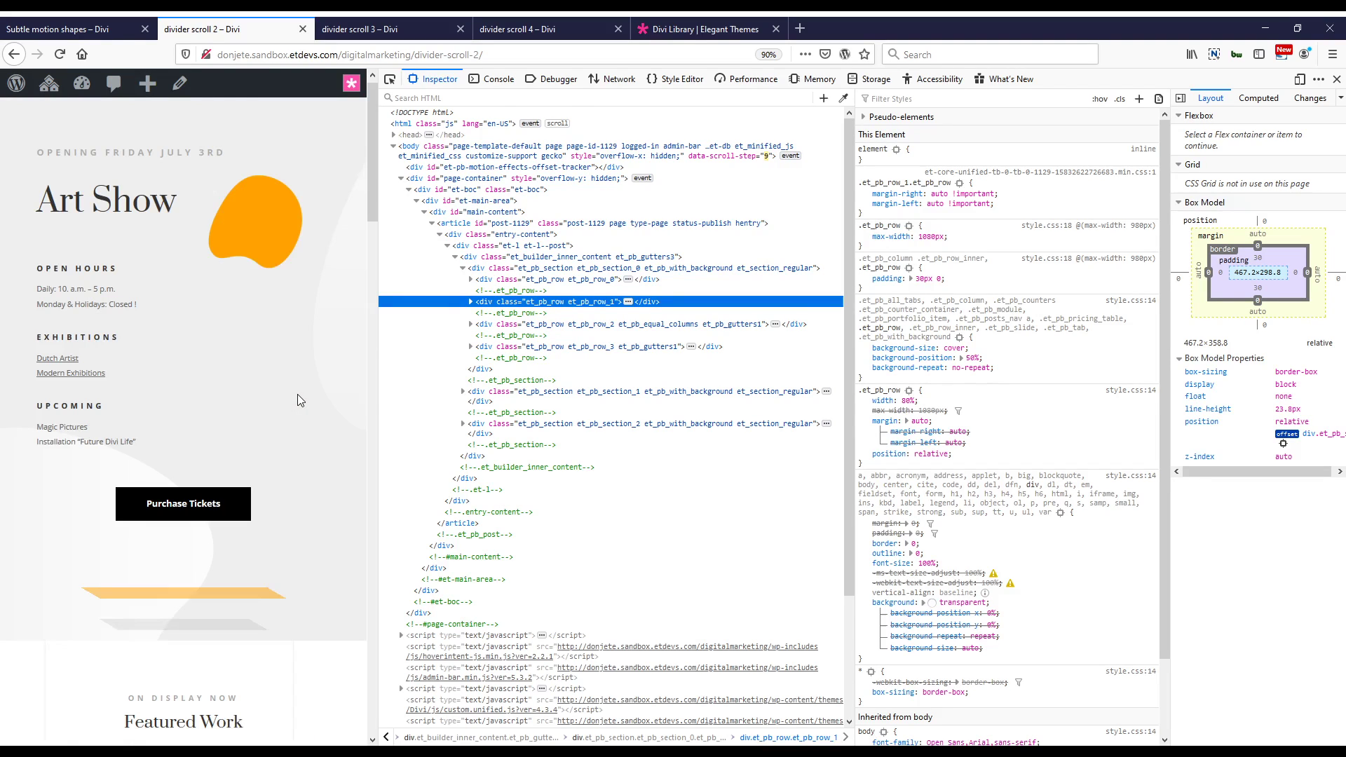
# Examine the circle dividers' scroll animation on the divider scroll 3 page, narrowed to phone width with the developer tools.
pyautogui.hotkey('ctrl', 'Tab')
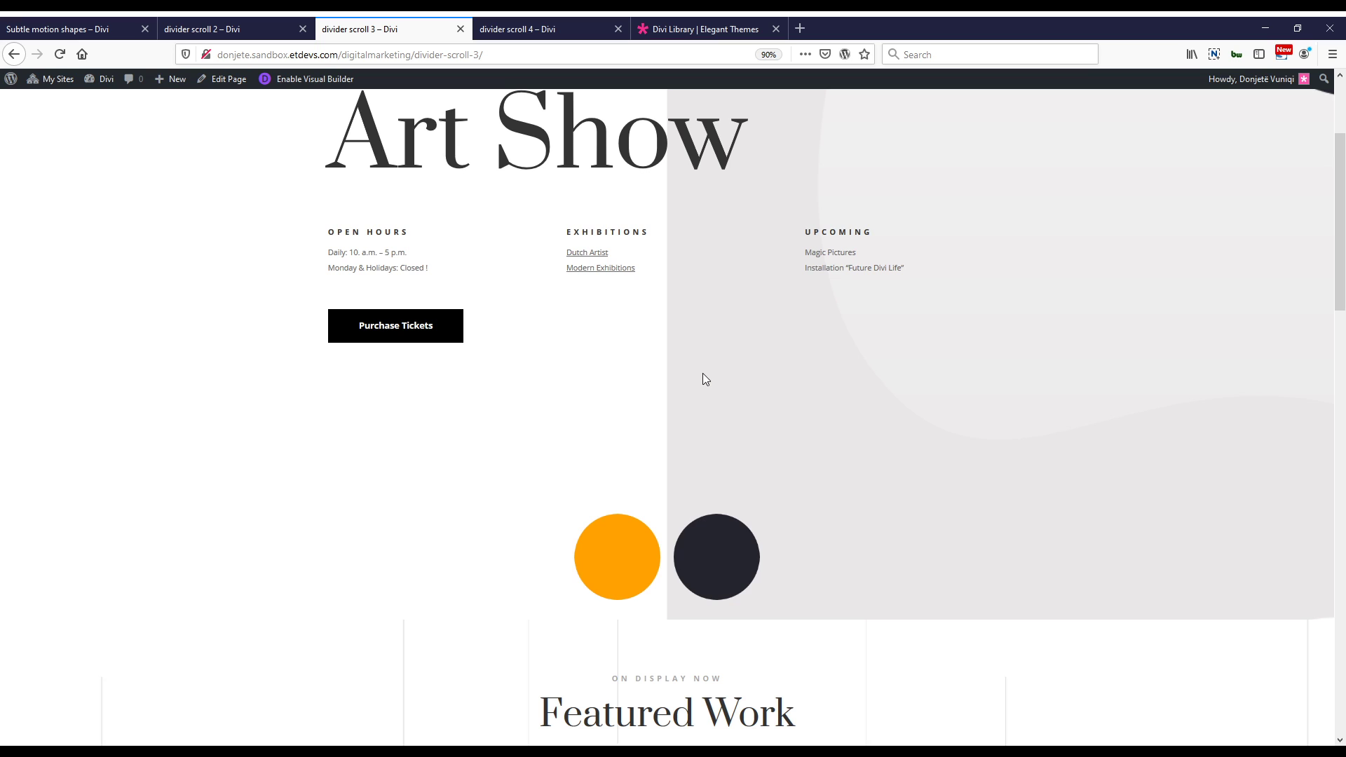
pyautogui.hotkey('ctrl', 'shift', 'i')
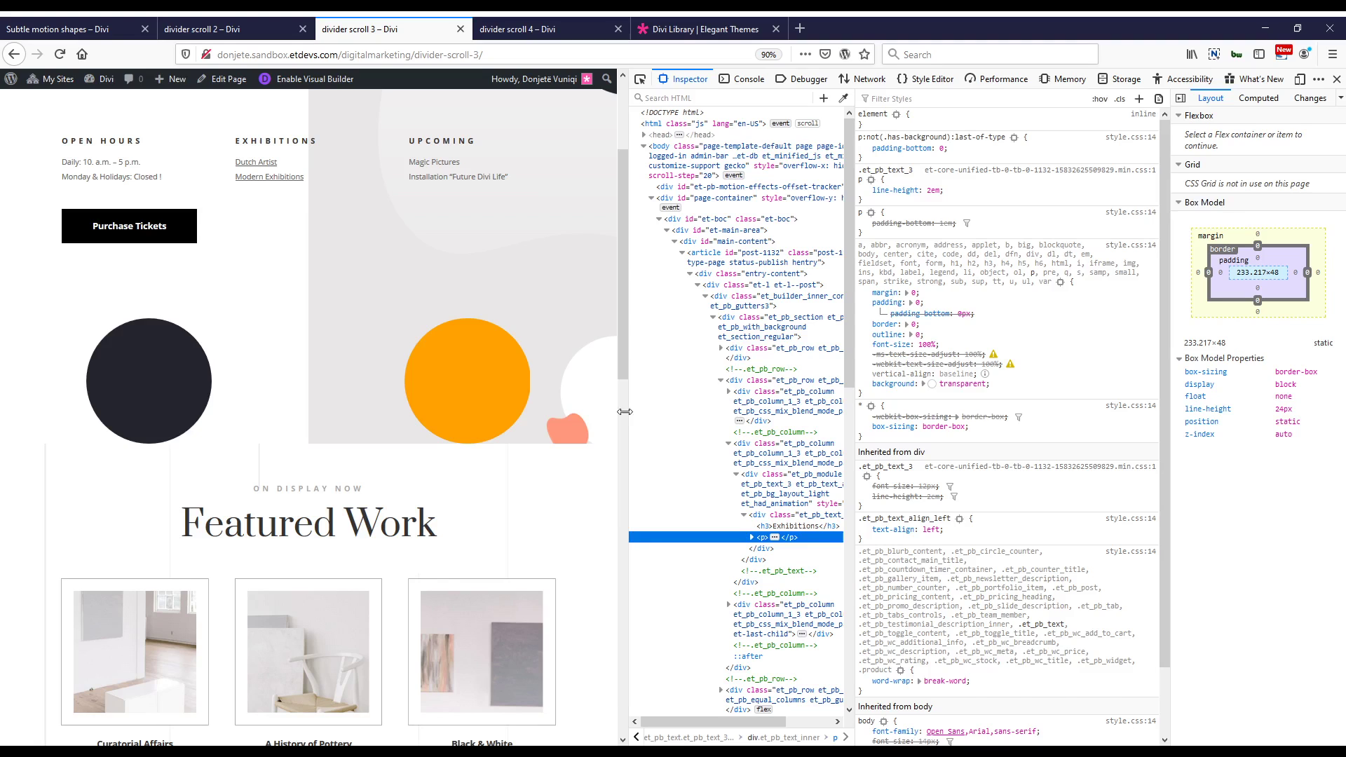
pyautogui.moveTo(625, 412); pyautogui.dragTo(216, 385)
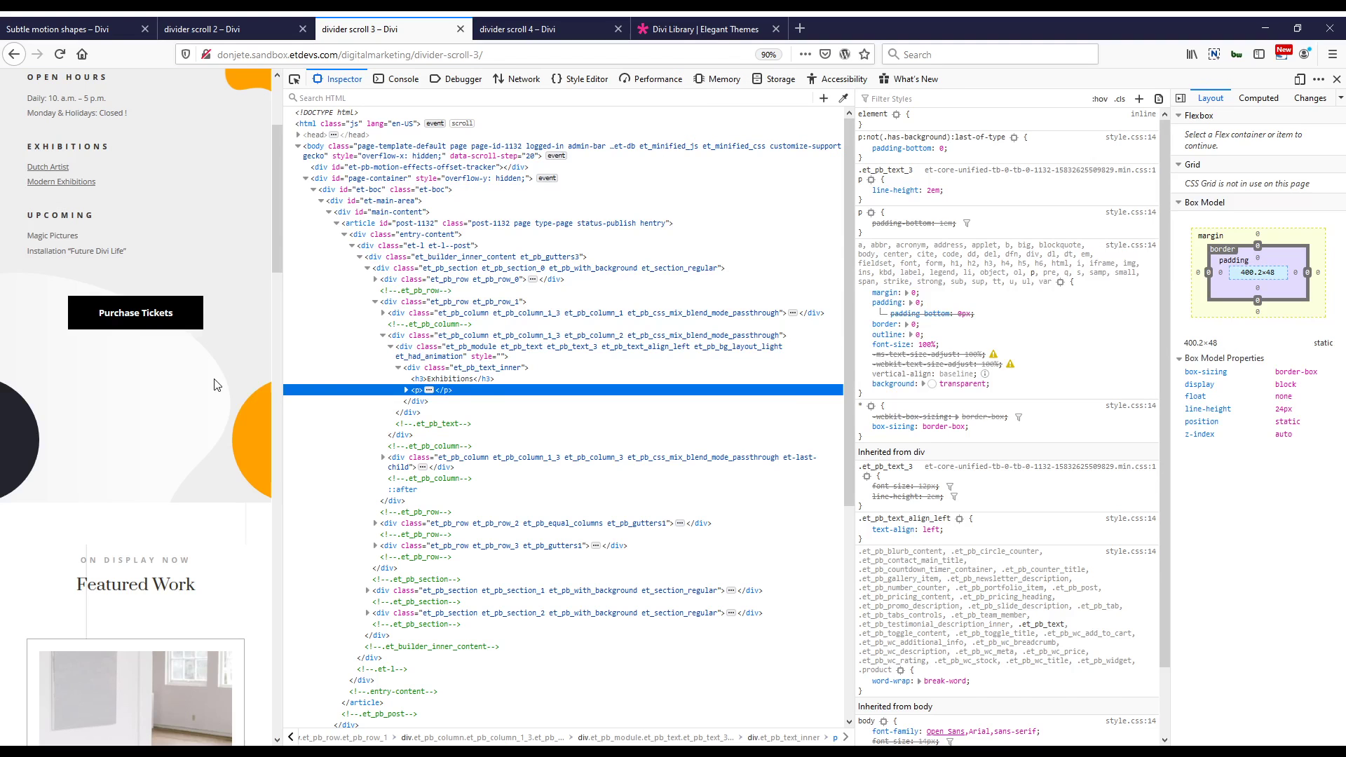
pyautogui.scroll(3, 217, 385)
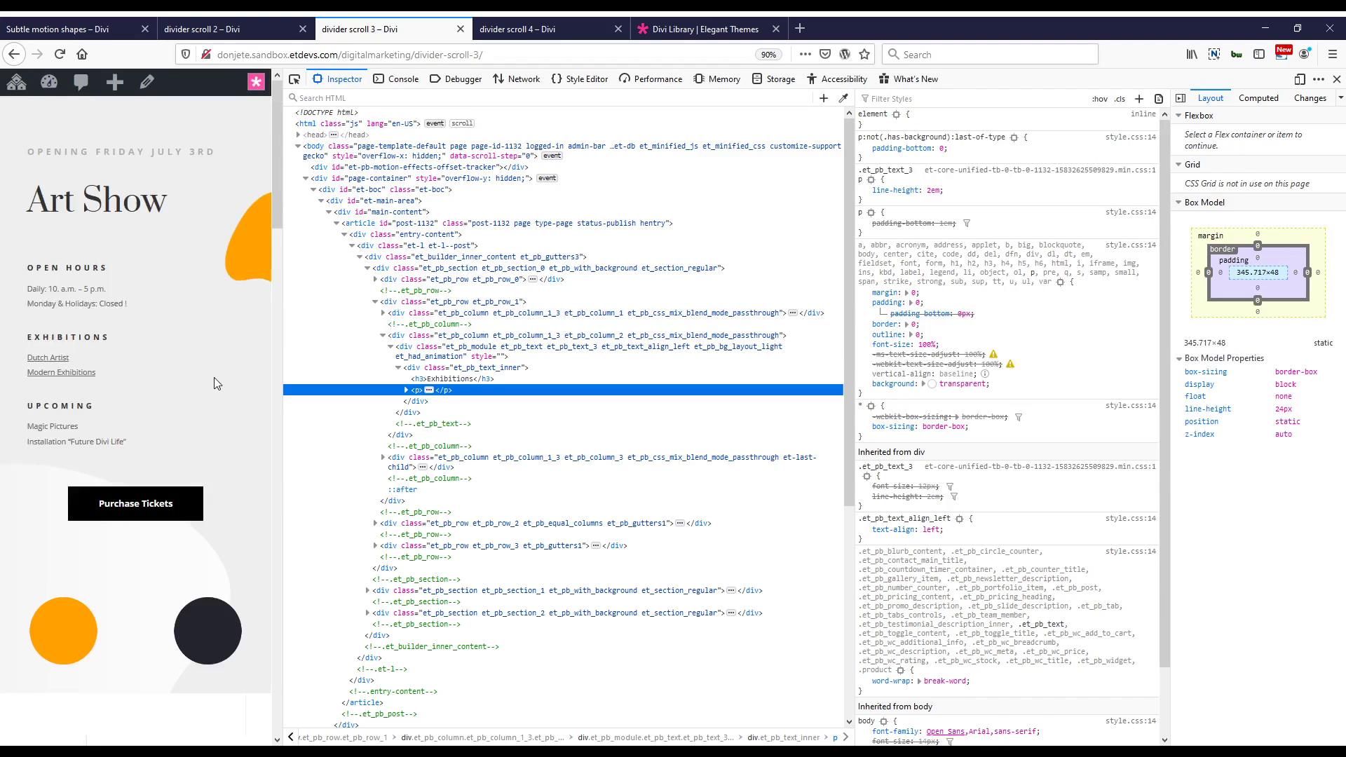
pyautogui.scroll(-5, 217, 383)
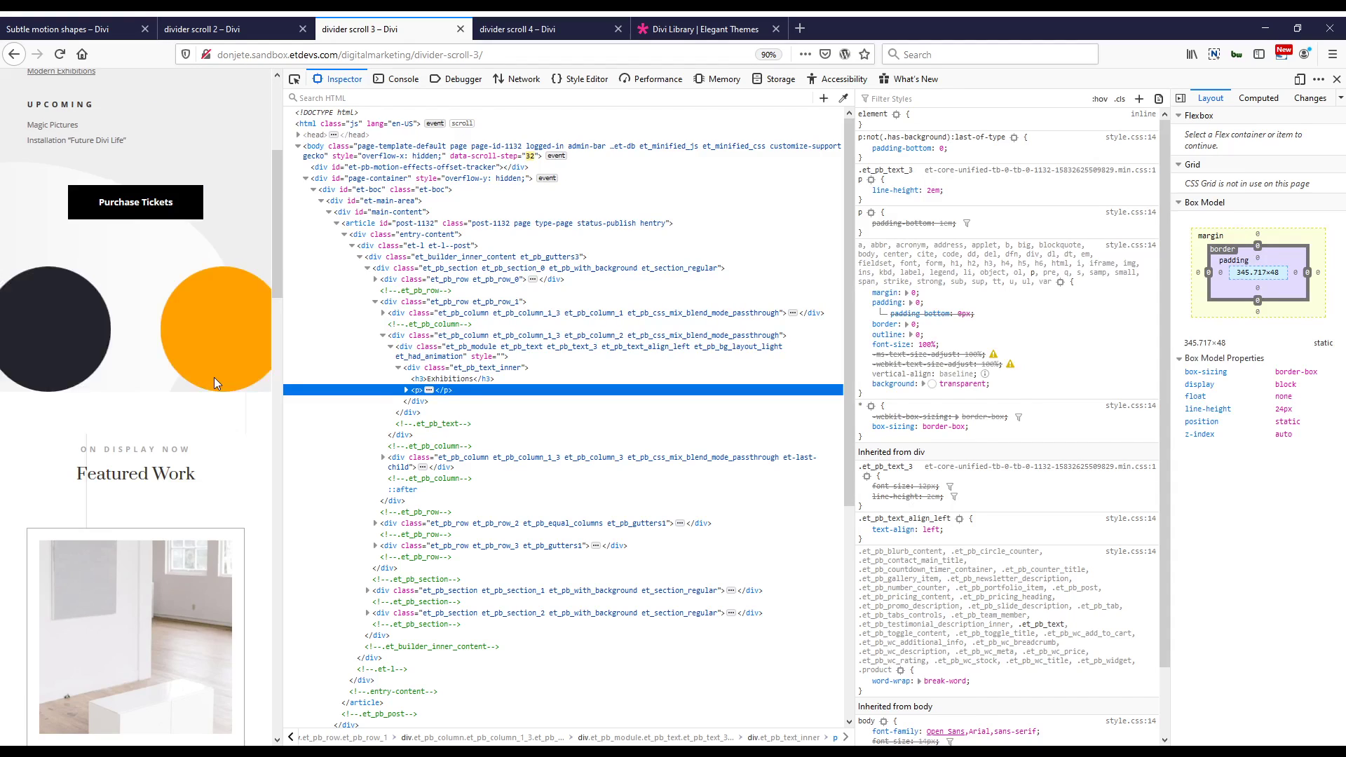
pyautogui.scroll(2, 215, 383)
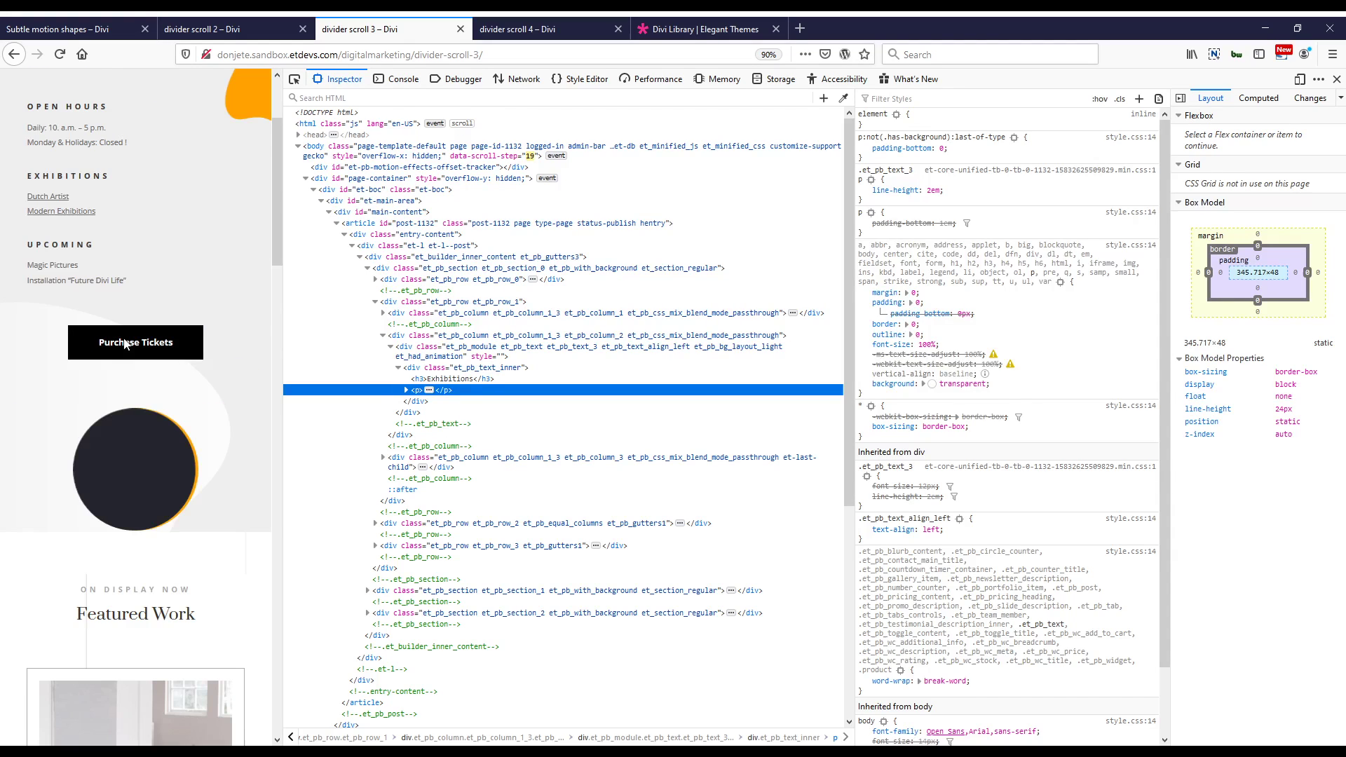
pyautogui.scroll(3, 126, 343)
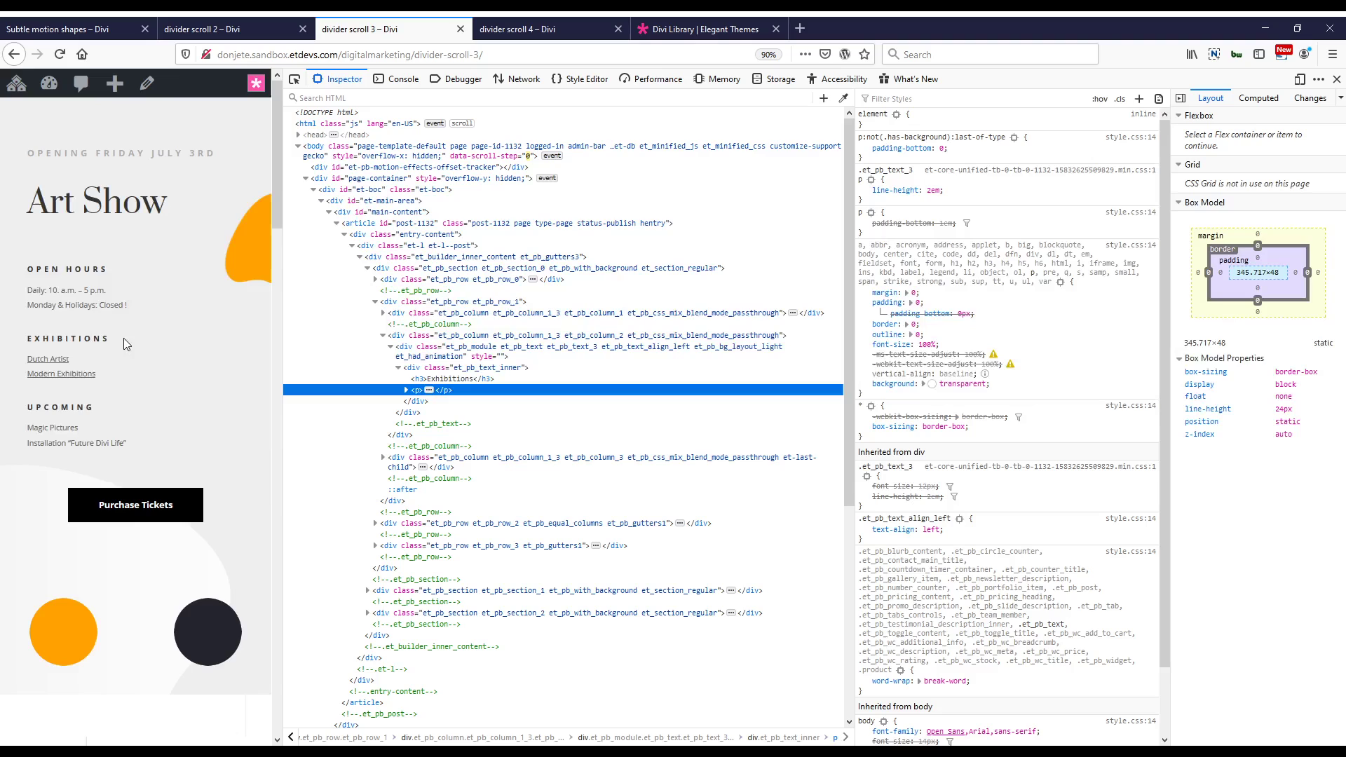
pyautogui.scroll(-6, 124, 338)
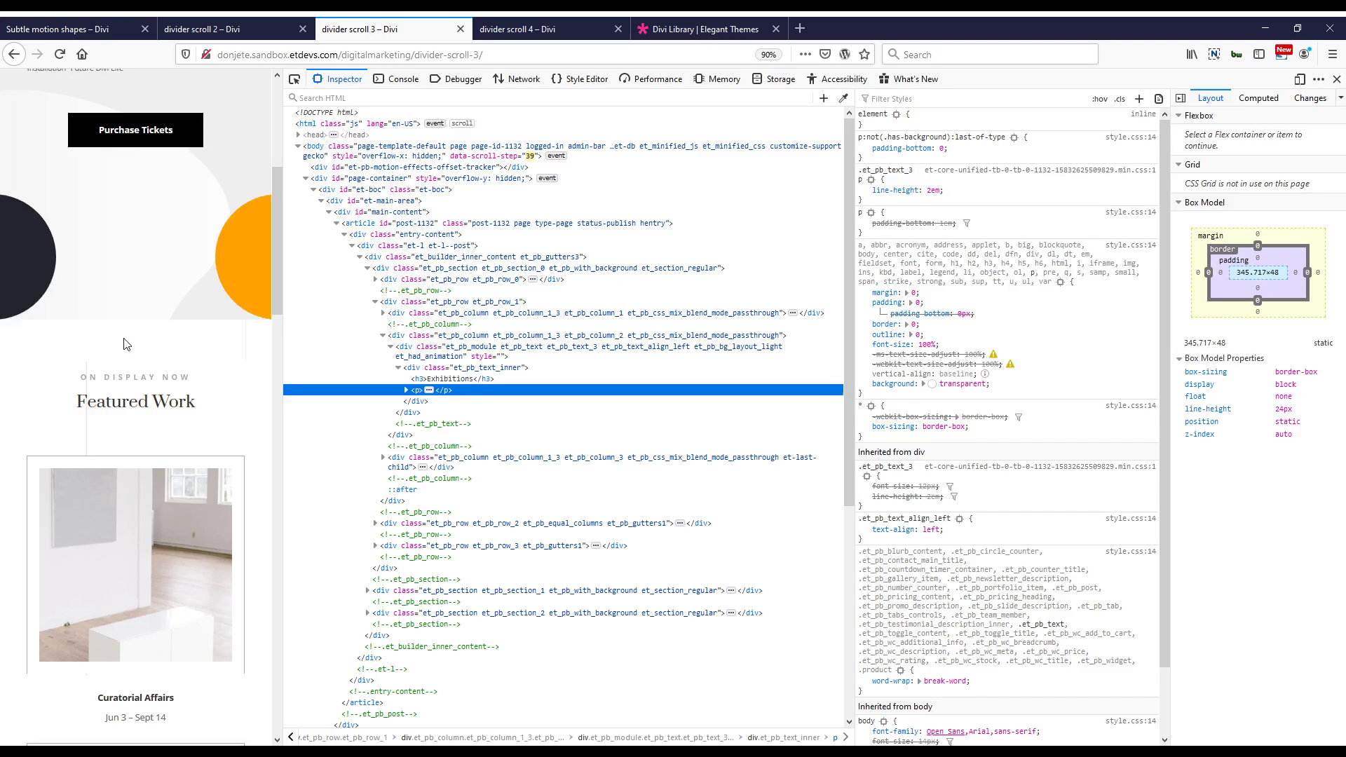
pyautogui.scroll(5, 124, 344)
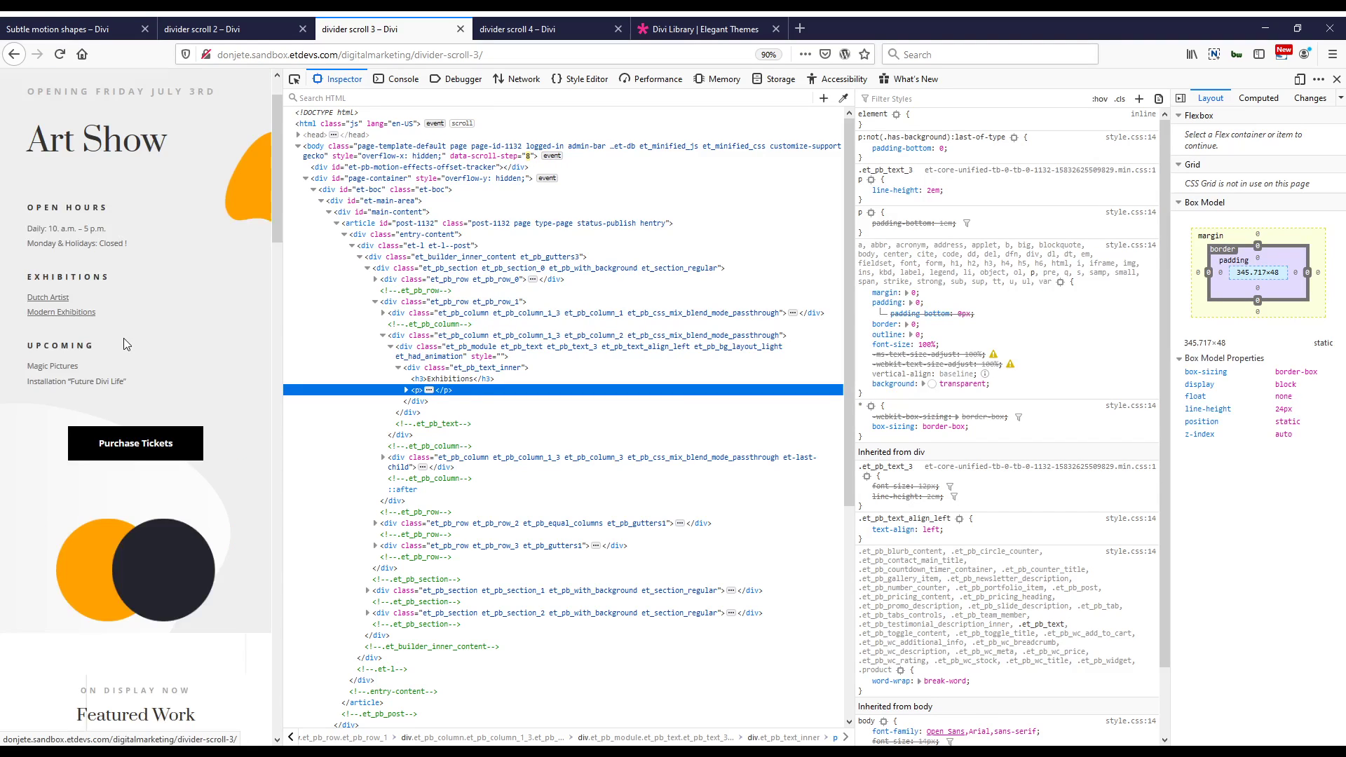
pyautogui.scroll(-3, 123, 343)
# Examine the divider scroll 4 page's square dividers at phone width using the developer tools, and restore the full-width page.
pyautogui.click(489, 24)
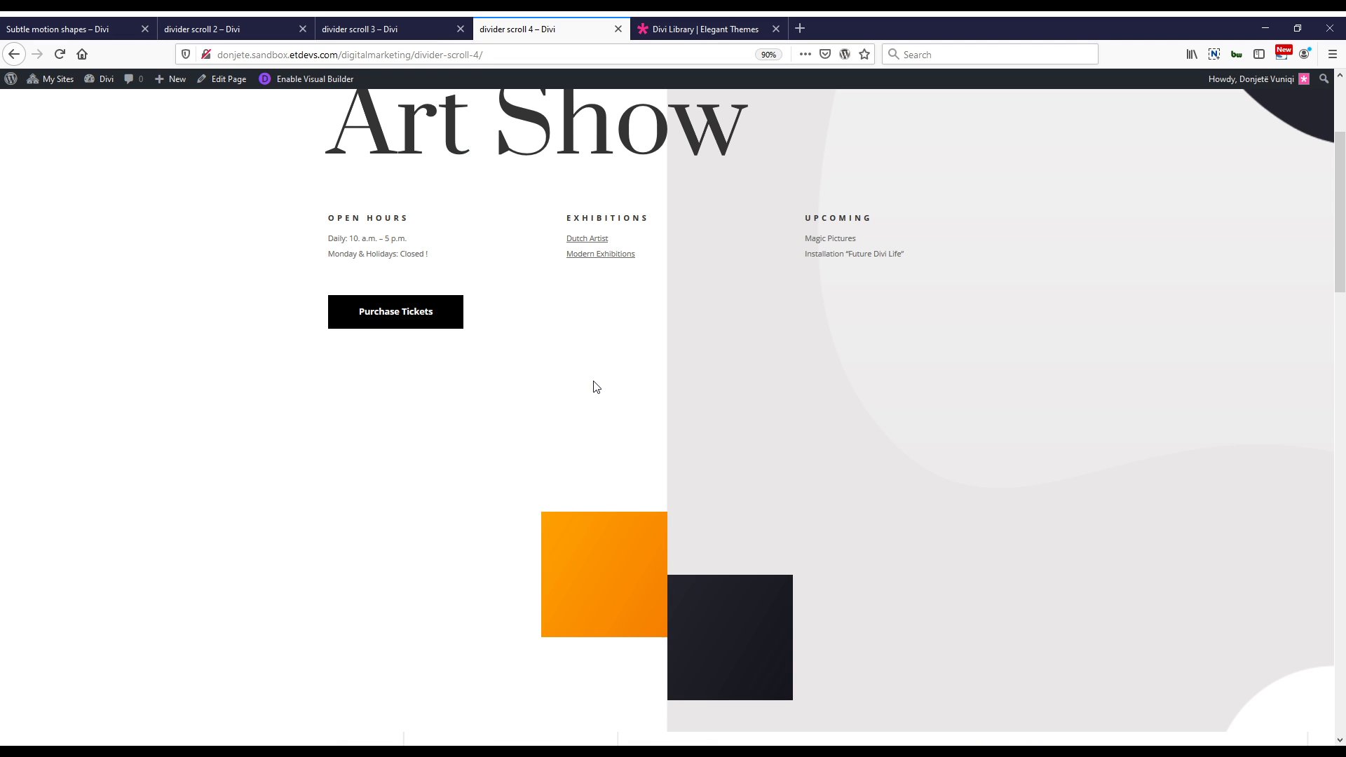
pyautogui.press('F12')
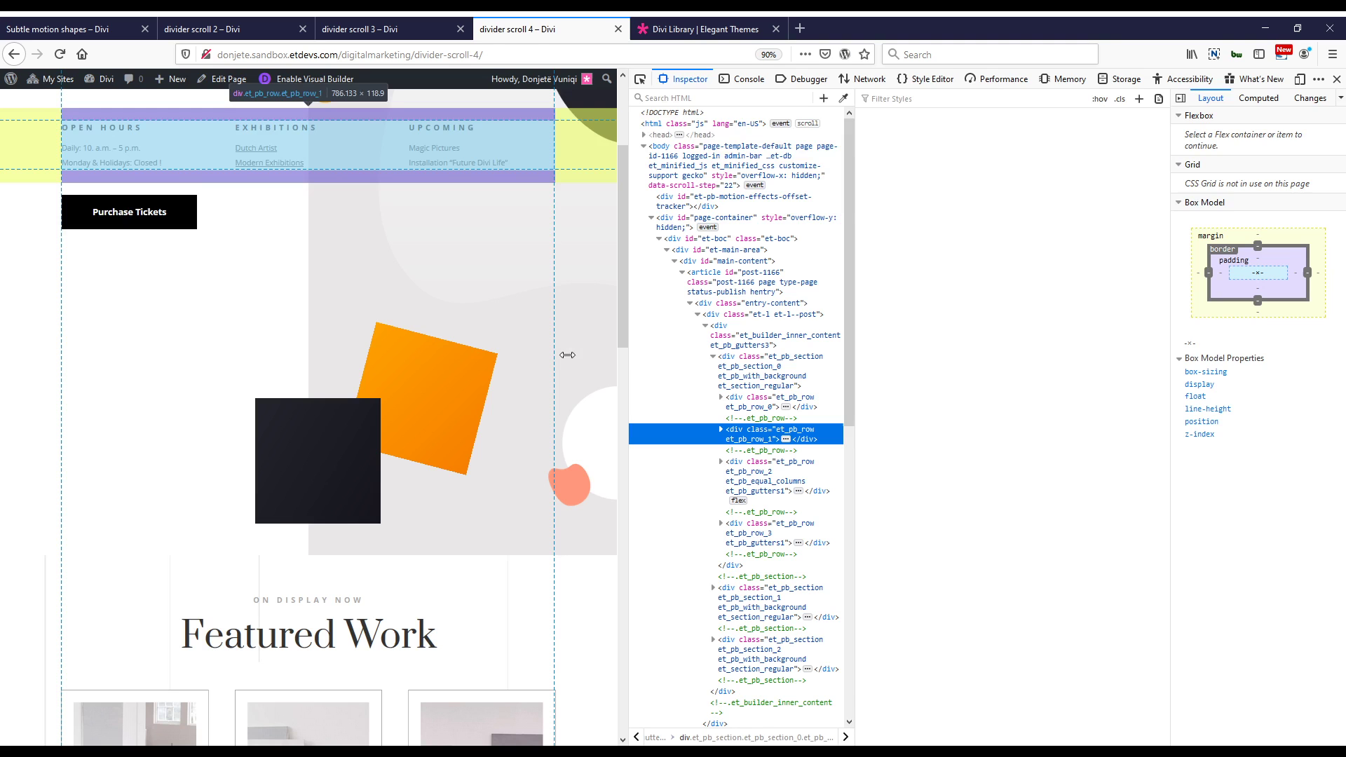
pyautogui.moveTo(567, 355); pyautogui.dragTo(236, 344)
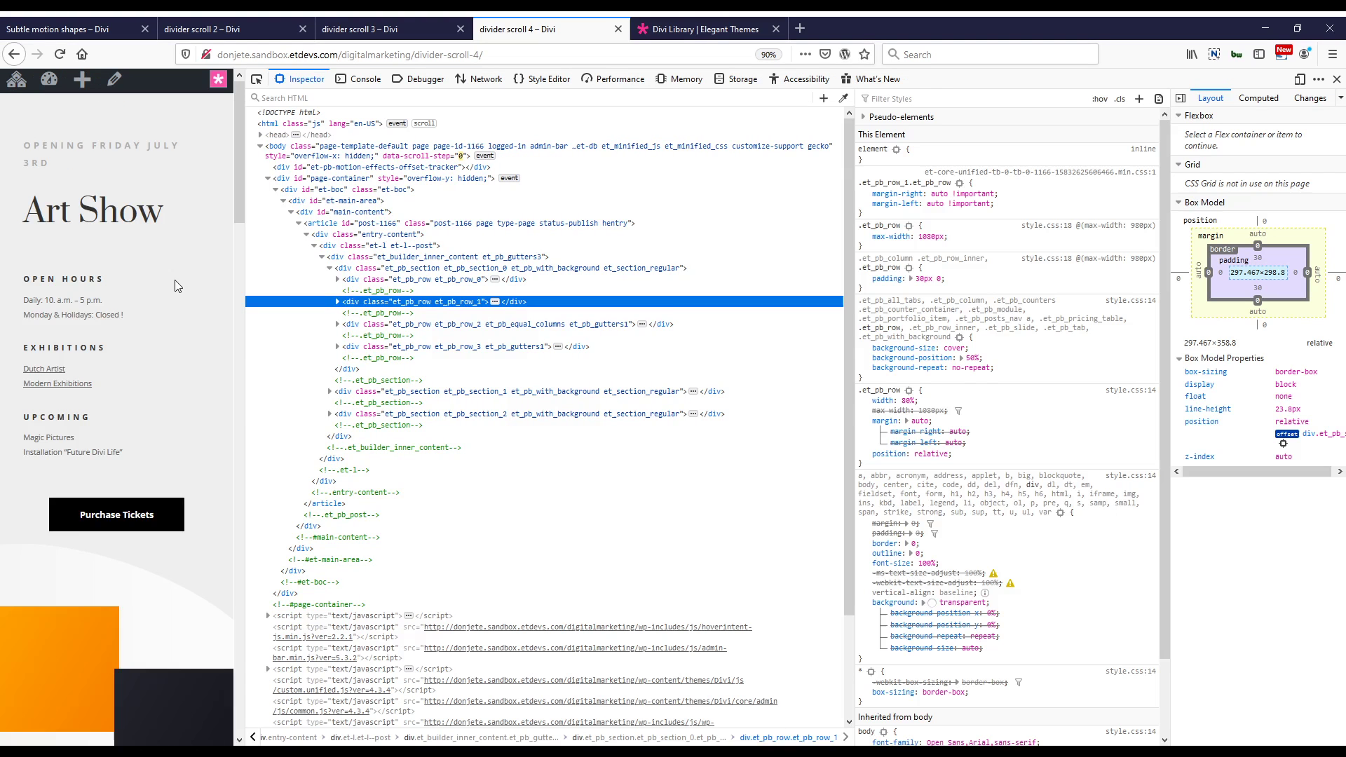
pyautogui.scroll(-5, 177, 291)
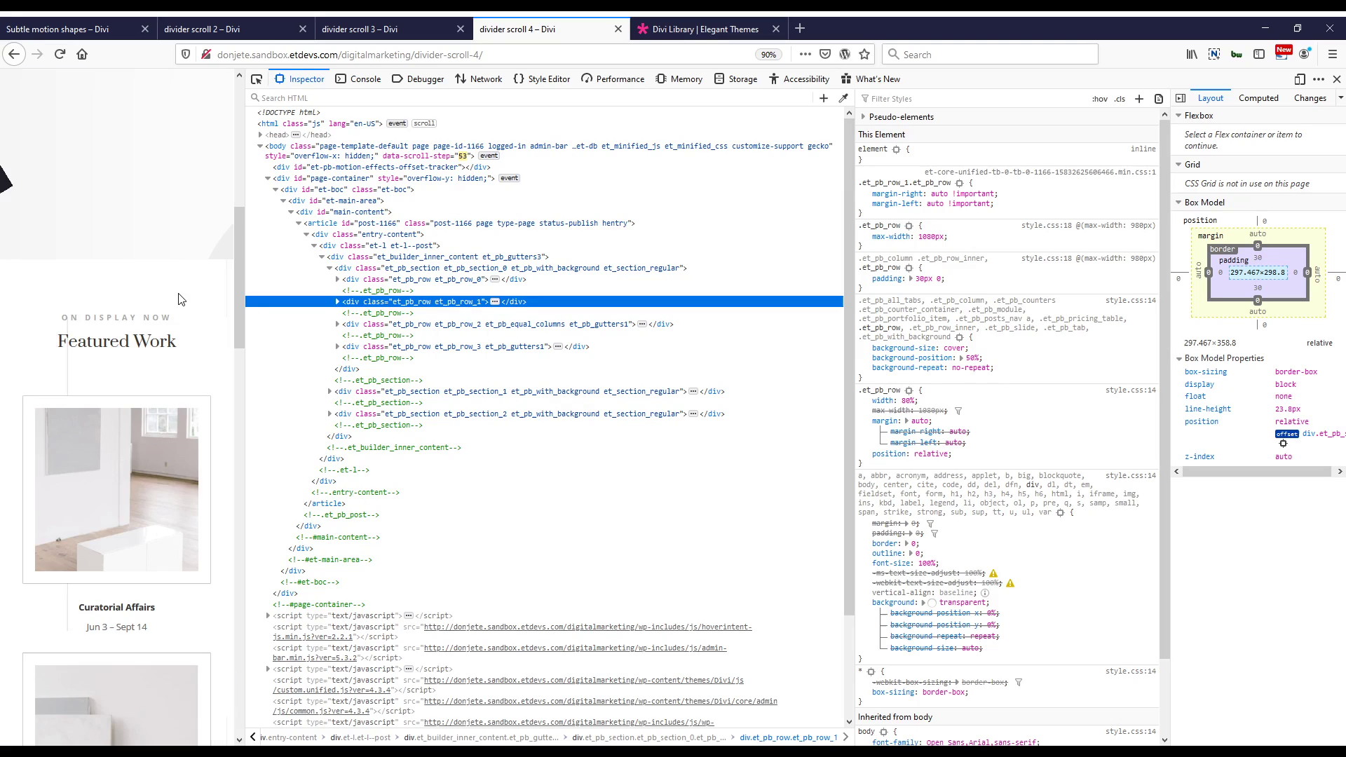
pyautogui.scroll(5, 178, 300)
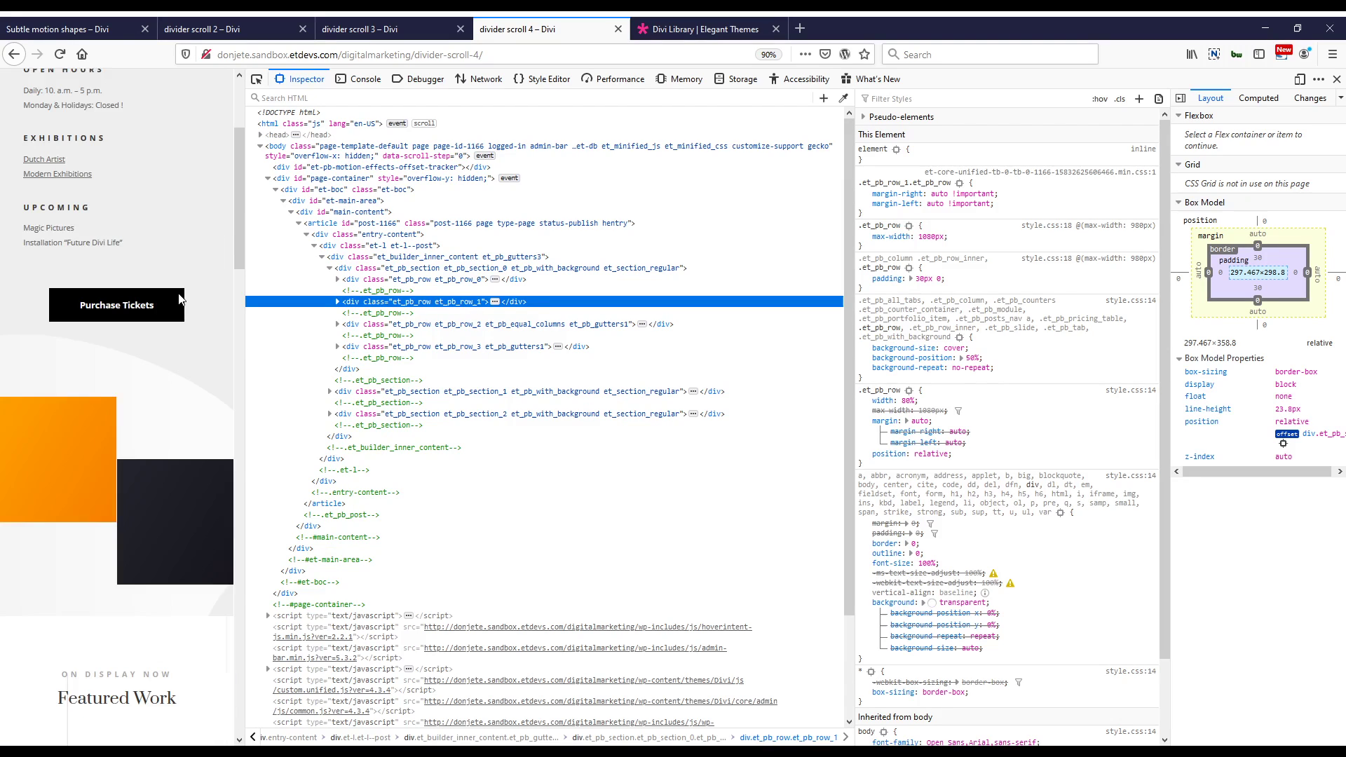
pyautogui.scroll(-5, 179, 299)
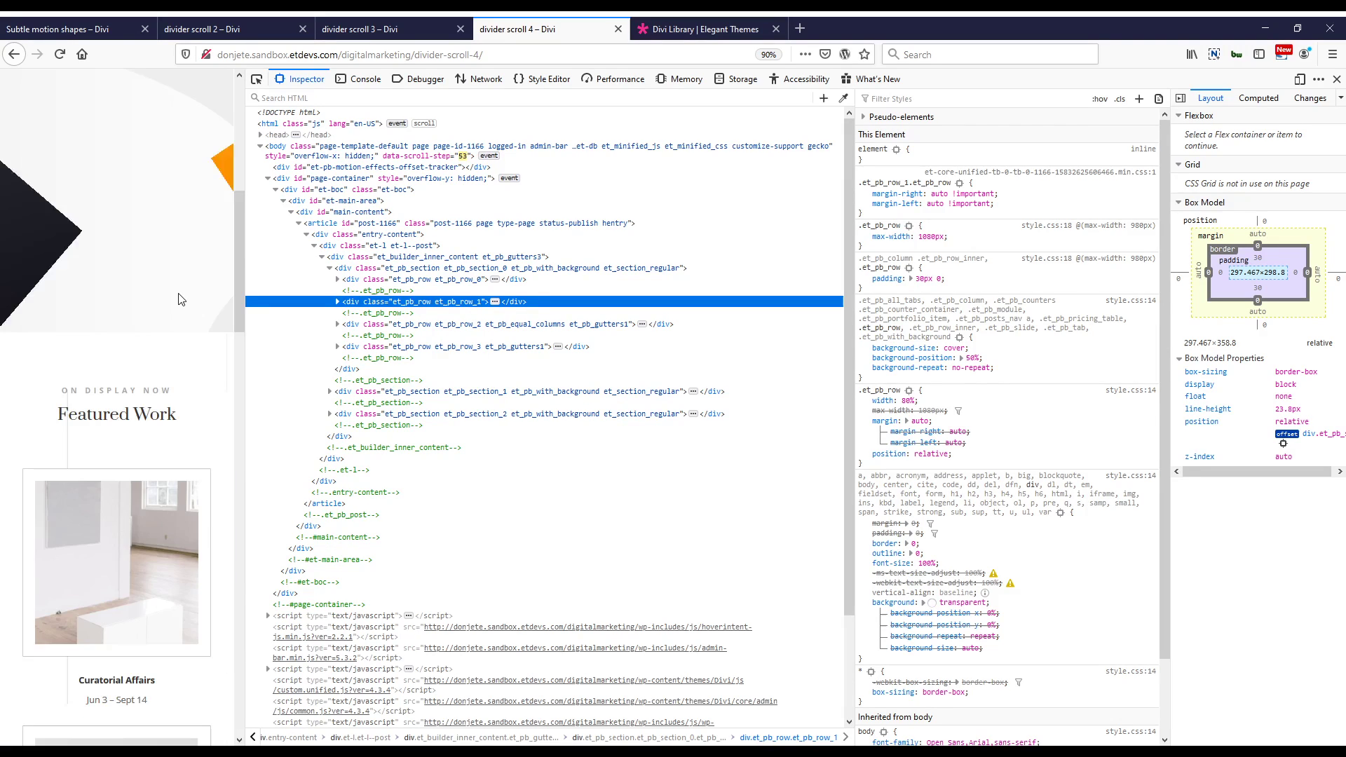
pyautogui.scroll(5, 180, 300)
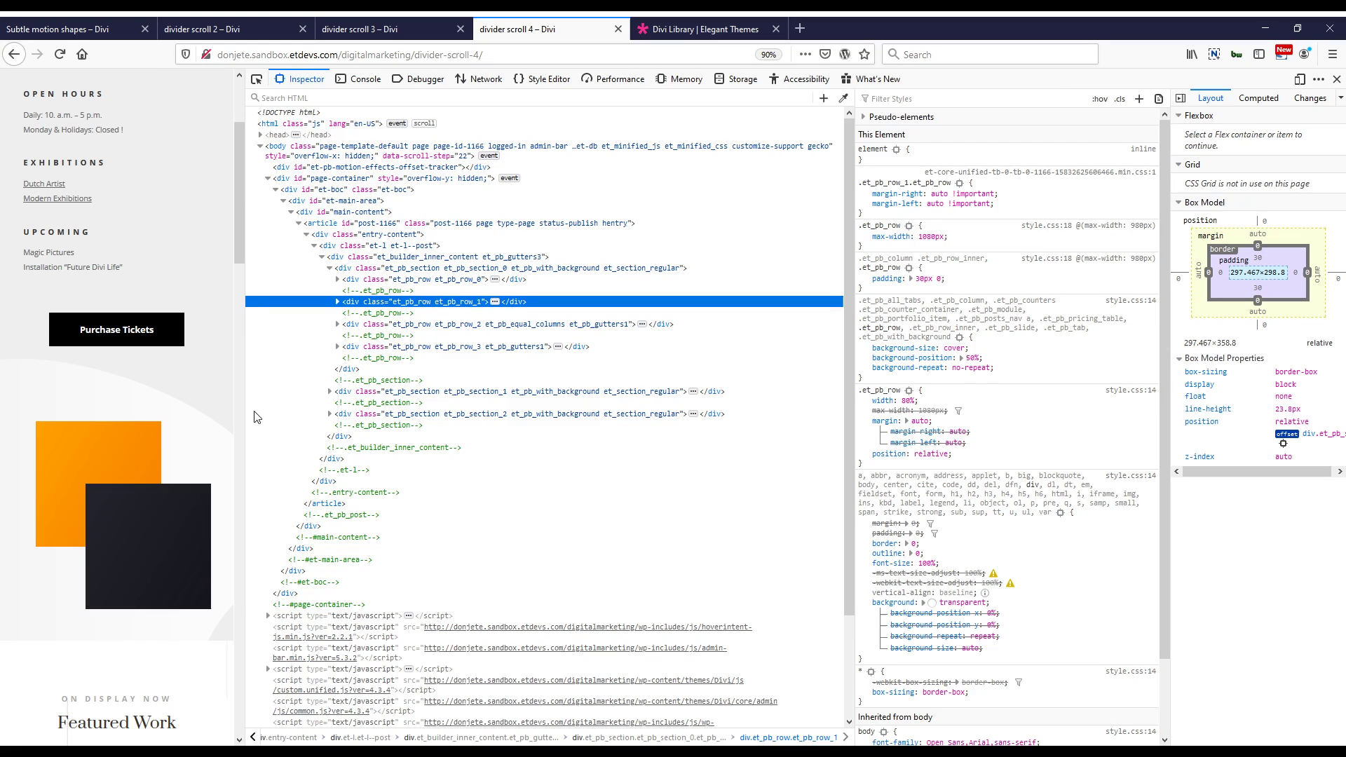
pyautogui.click(1335, 80)
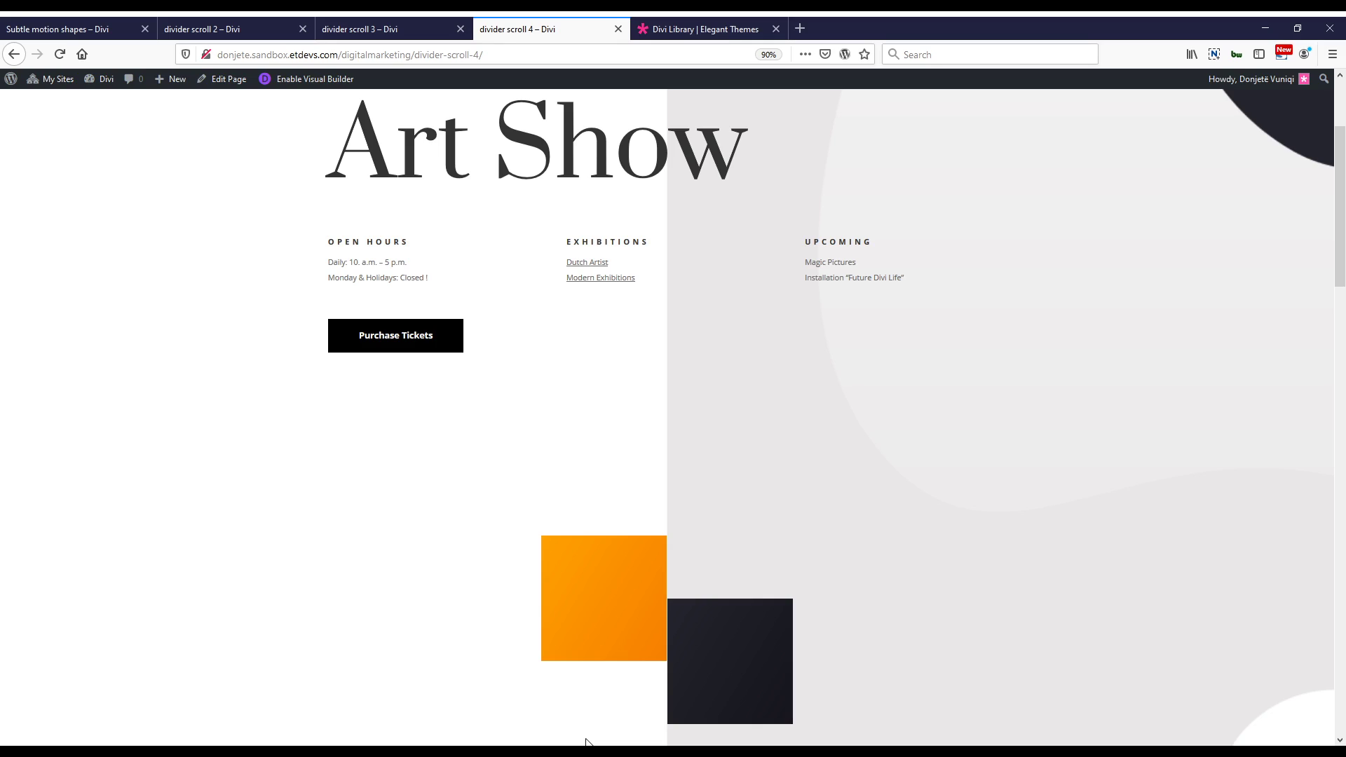